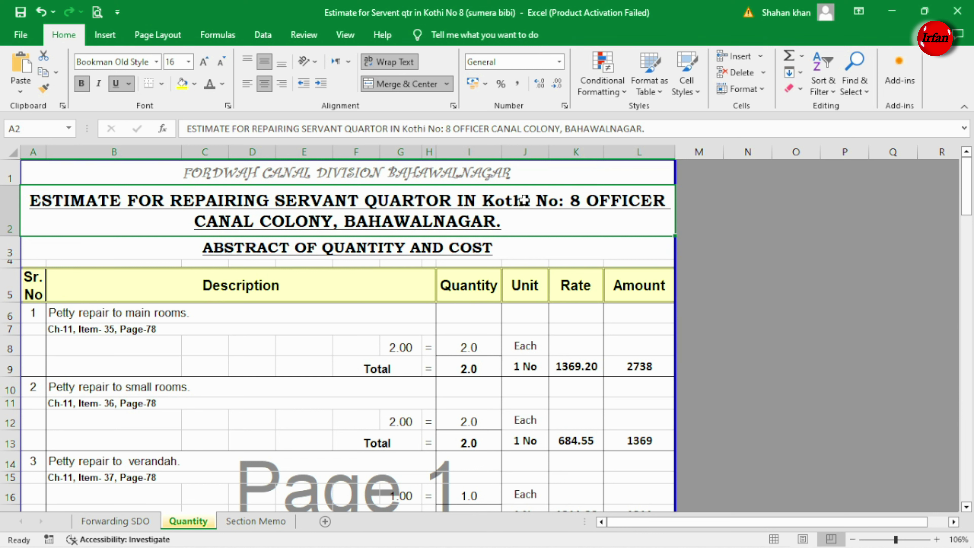
Change the A2 title from 'Kothi' to 'KOTHI No: 8', then review the Petty repair item description.
{"action": "double_click", "coordinate": [525, 200]}
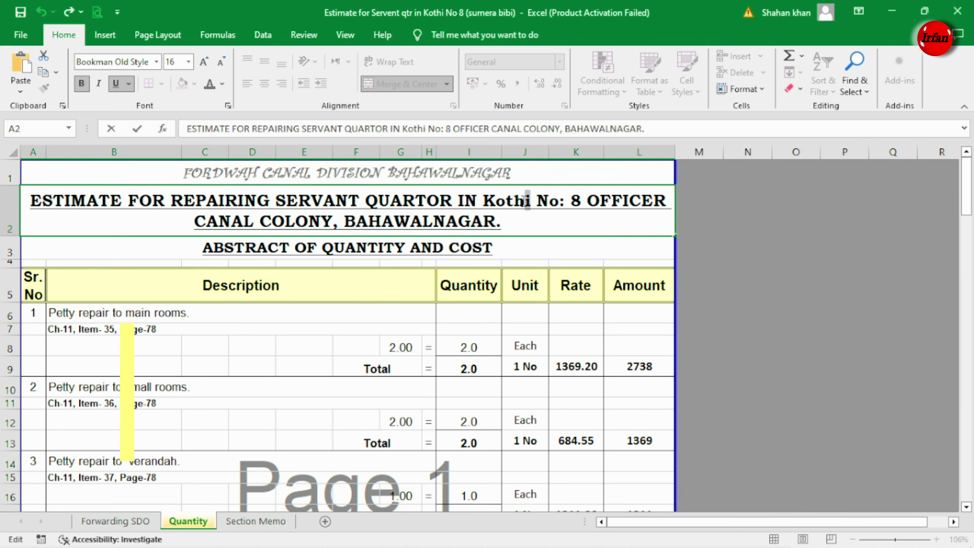
{"action": "left_click_drag", "start_coordinate": [532, 201], "coordinate": [496, 201]}
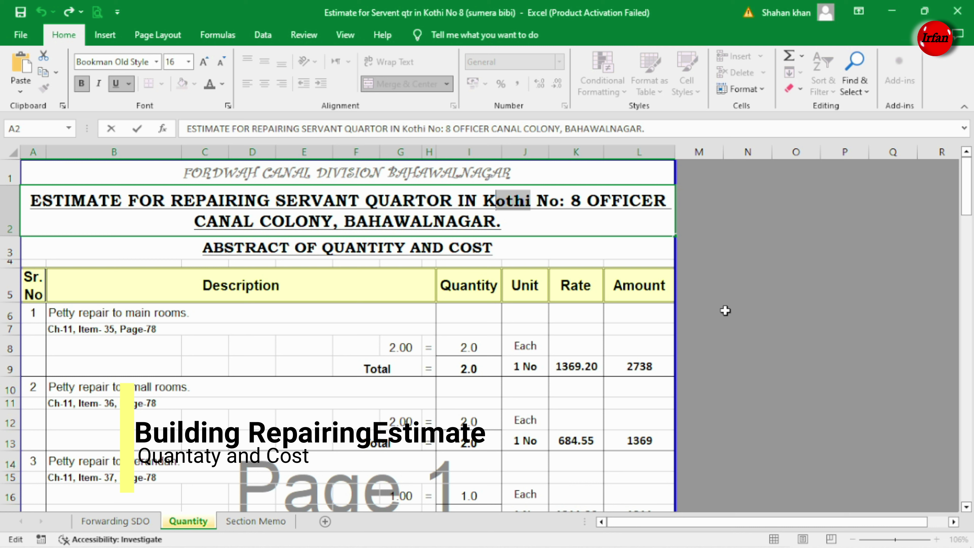
{"action": "type", "text": "OTHI"}
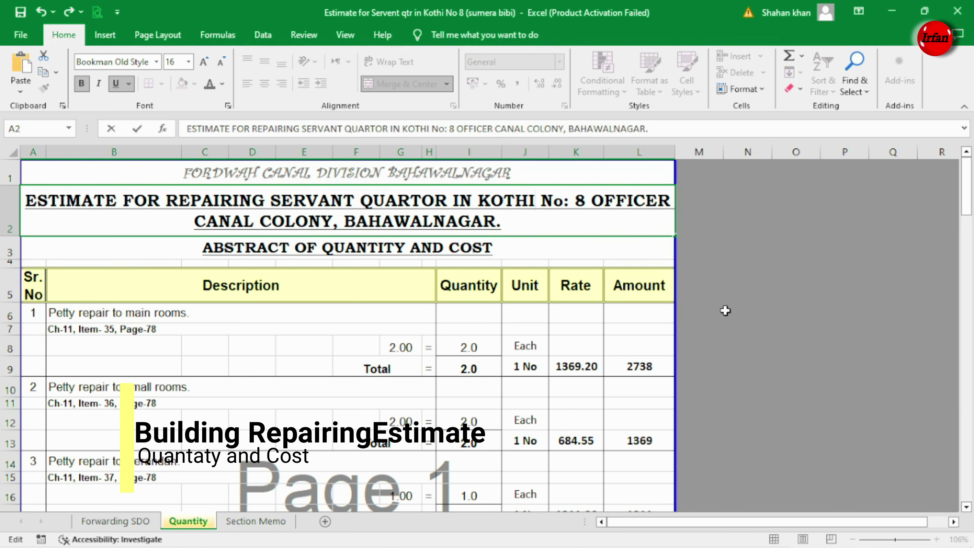
{"action": "left_click", "coordinate": [453, 330]}
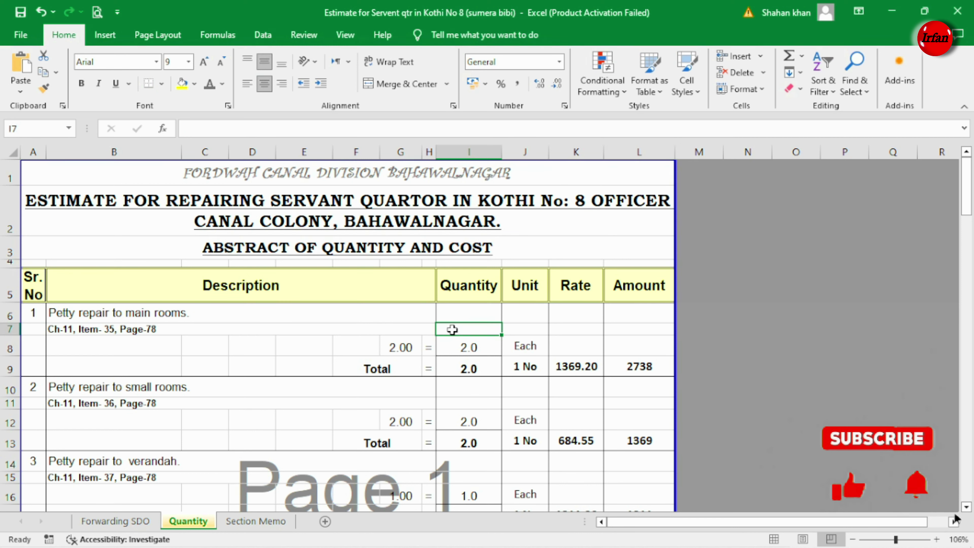
{"action": "left_click", "coordinate": [142, 317]}
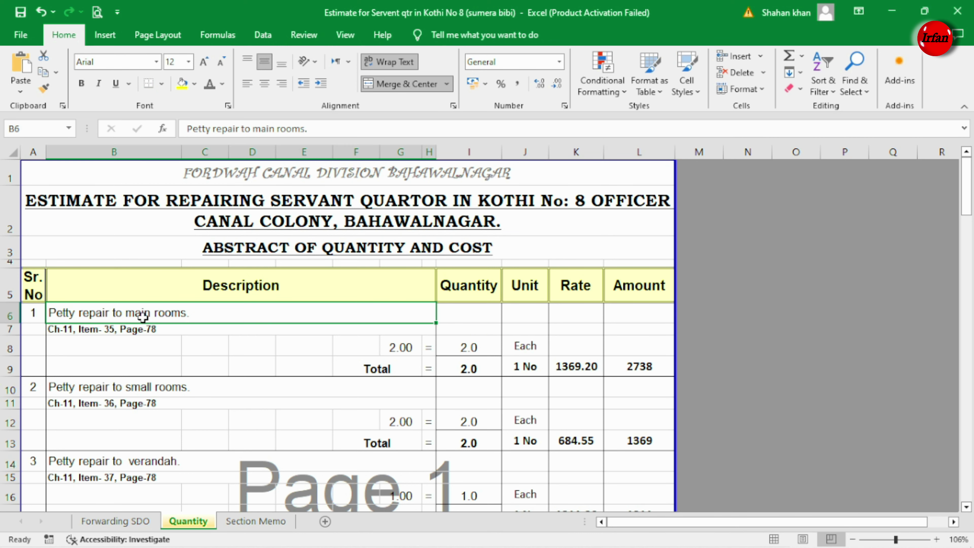
{"action": "left_click", "coordinate": [131, 329]}
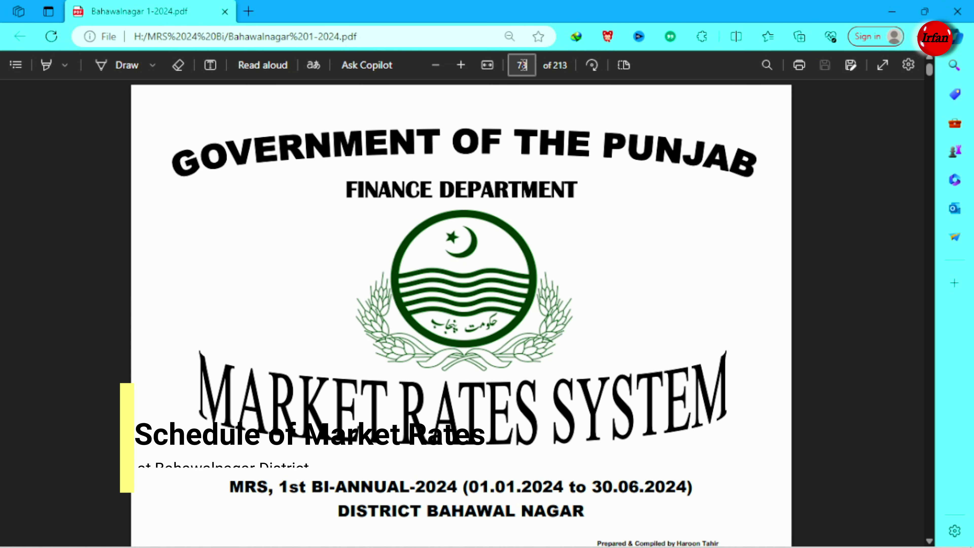
Jump to page 73 of the rate schedule PDF and zoom in four steps.
{"action": "type", "text": "73"}
{"action": "key", "text": "Return"}
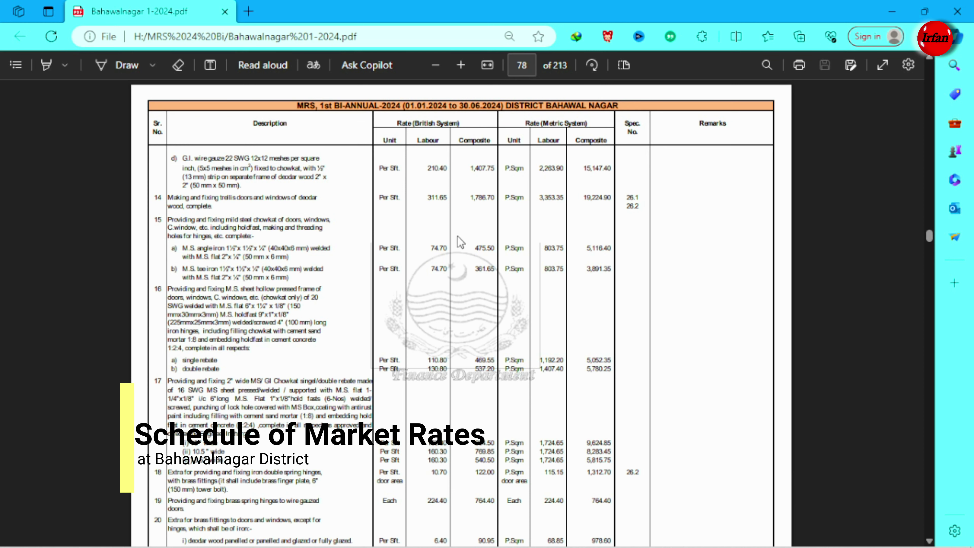
{"action": "left_click", "coordinate": [461, 65]}
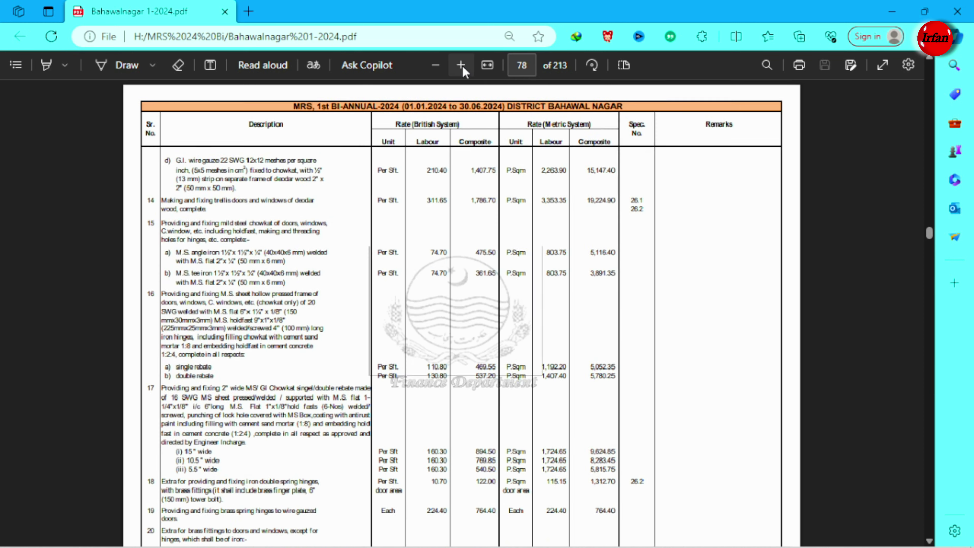
{"action": "left_click", "coordinate": [460, 65]}
{"action": "left_click", "coordinate": [461, 65]}
{"action": "left_click", "coordinate": [461, 65]}
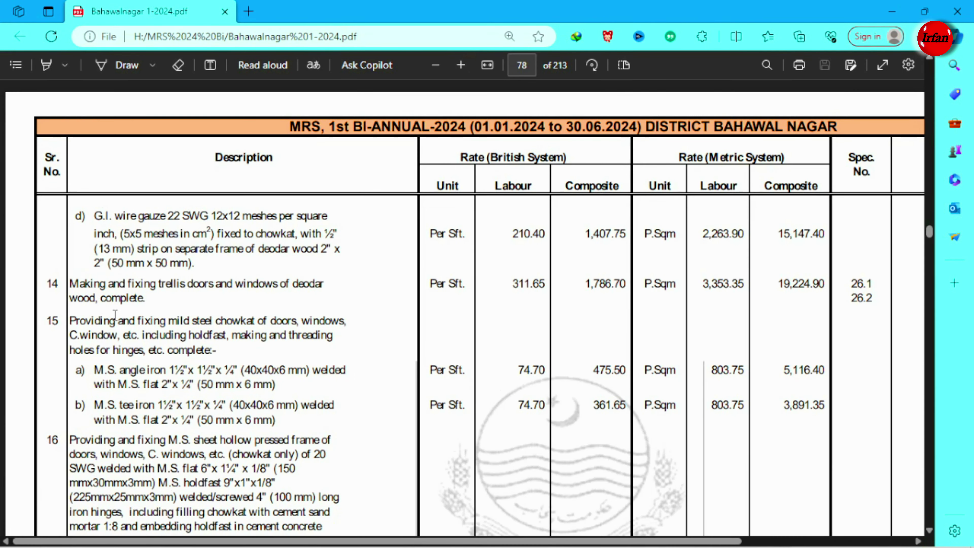
Scroll back up to page 73's rates table.
{"action": "scroll", "coordinate": [114, 314], "scroll_direction": "up", "scroll_amount": 5}
{"action": "scroll", "coordinate": [115, 315], "scroll_direction": "up", "scroll_amount": 5}
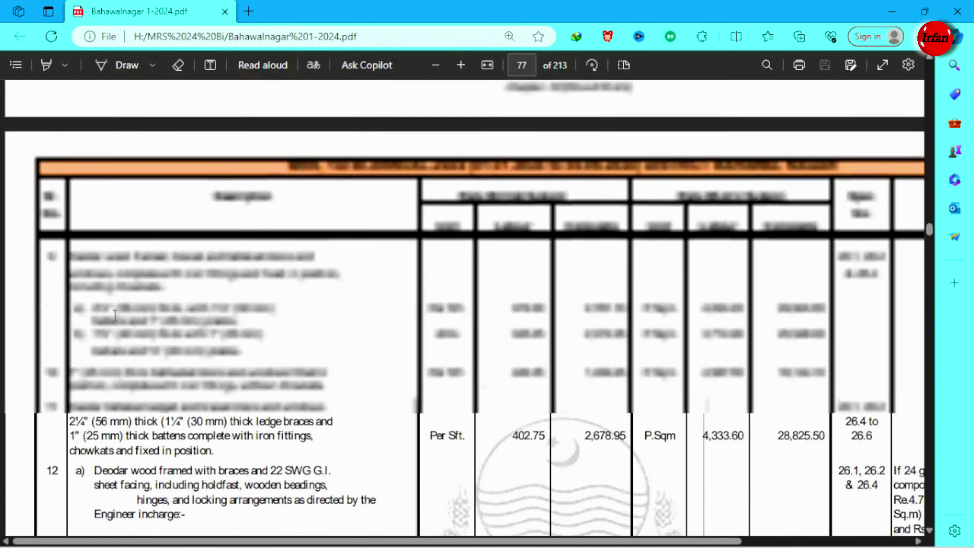
{"action": "scroll", "coordinate": [114, 314], "scroll_direction": "up", "scroll_amount": 5}
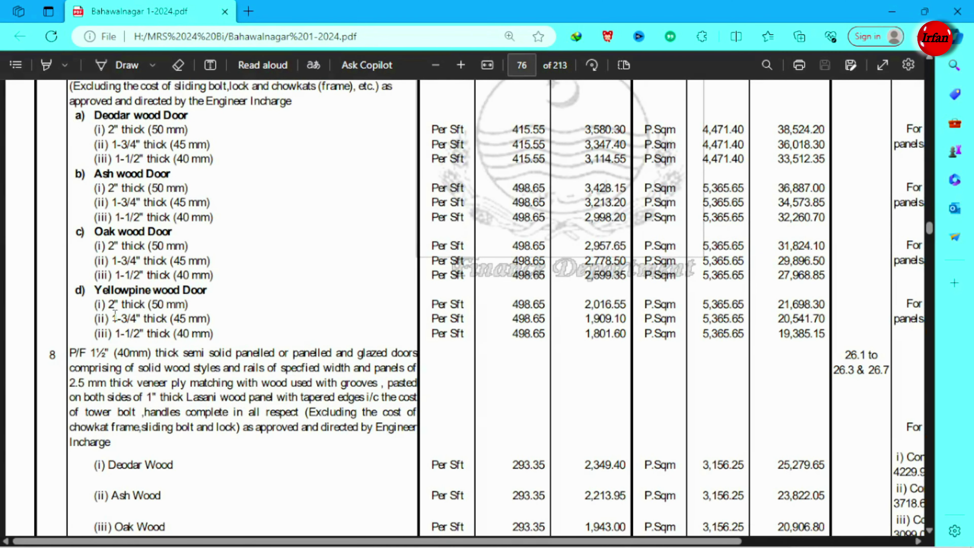
{"action": "scroll", "coordinate": [115, 315], "scroll_direction": "up", "scroll_amount": 5}
{"action": "scroll", "coordinate": [115, 315], "scroll_direction": "up", "scroll_amount": 5}
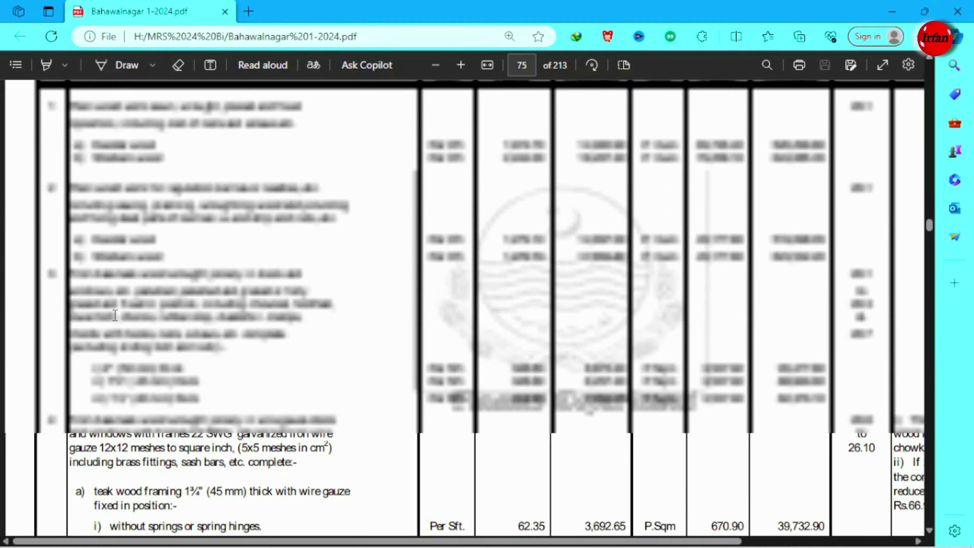
{"action": "scroll", "coordinate": [115, 315], "scroll_direction": "up", "scroll_amount": 5}
{"action": "scroll", "coordinate": [114, 315], "scroll_direction": "up", "scroll_amount": 5}
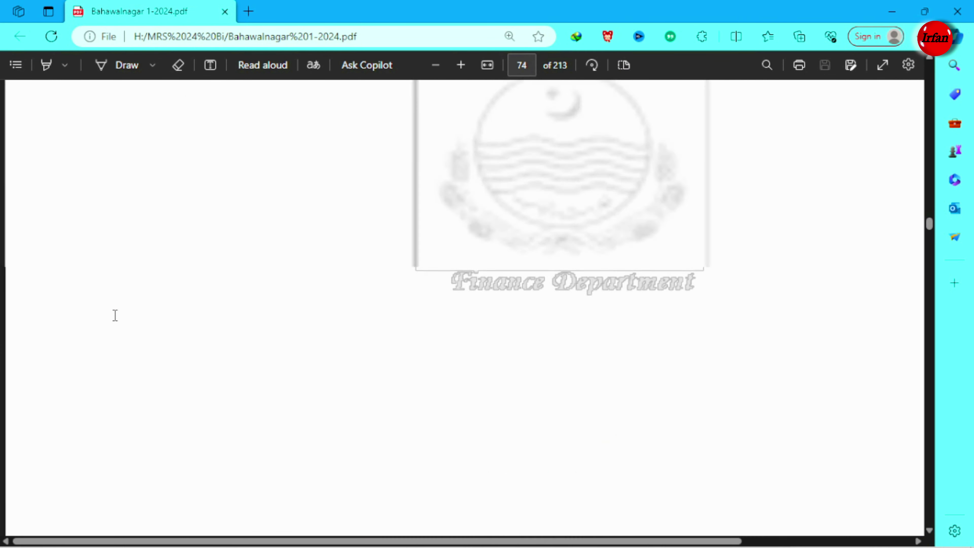
{"action": "scroll", "coordinate": [115, 315], "scroll_direction": "up", "scroll_amount": 5}
{"action": "scroll", "coordinate": [115, 315], "scroll_direction": "up", "scroll_amount": 5}
{"action": "scroll", "coordinate": [115, 315], "scroll_direction": "up", "scroll_amount": 3}
{"action": "scroll", "coordinate": [114, 315], "scroll_direction": "up", "scroll_amount": 5}
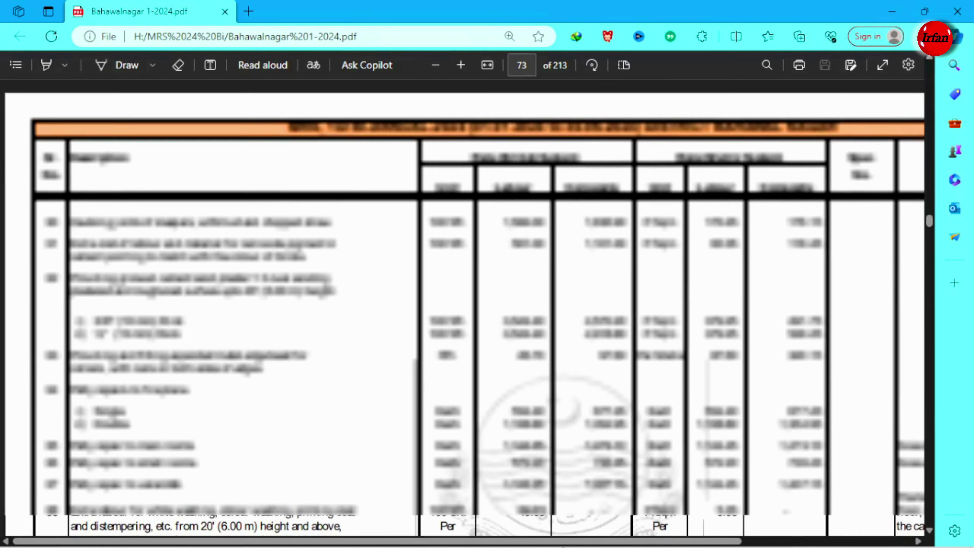
In Excel, select the words 'Petty repair' in B6's item 1 description.
{"action": "left_click", "coordinate": [549, 533]}
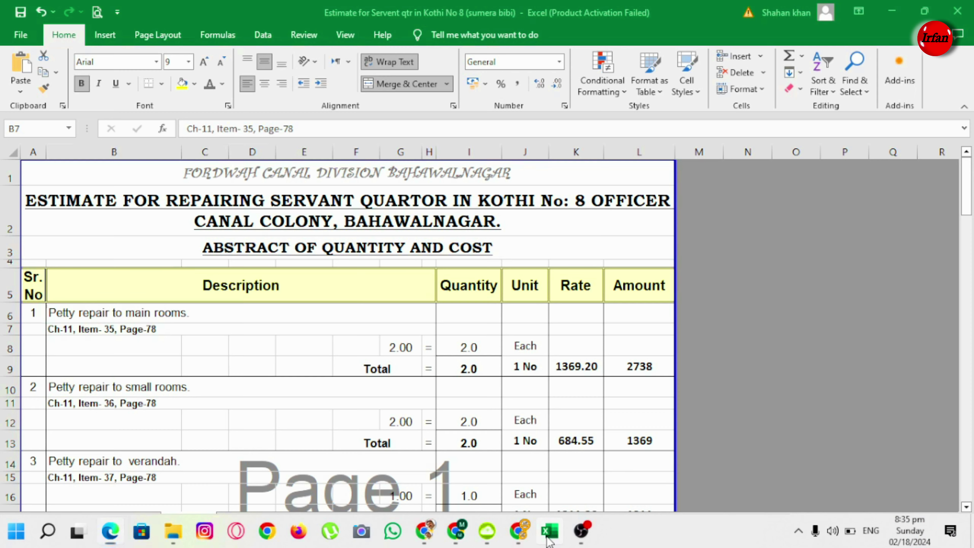
{"action": "left_click", "coordinate": [185, 314]}
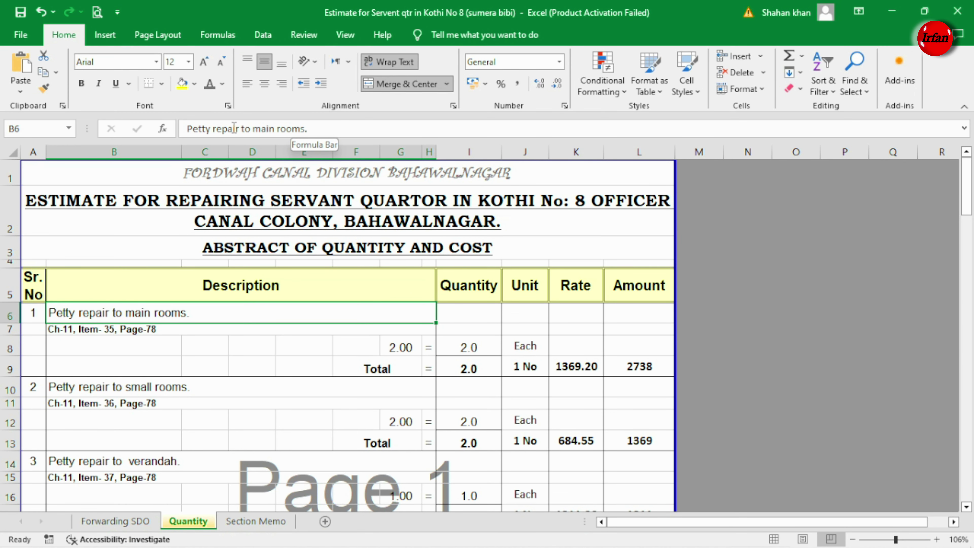
{"action": "left_click_drag", "start_coordinate": [240, 128], "coordinate": [161, 130]}
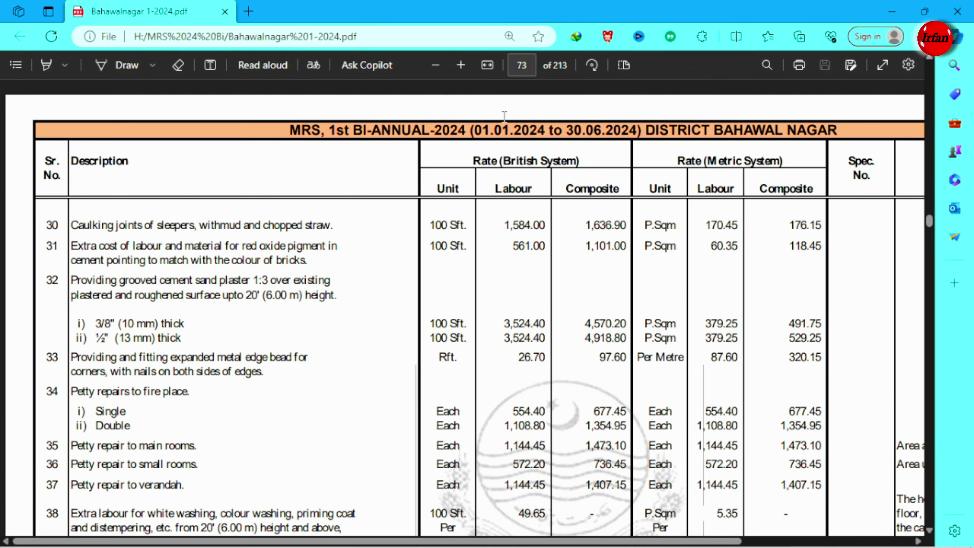
Search the PDF for 'Petty repair' and copy the main-rooms composite rate 1,473.10.
{"action": "key", "text": "ctrl+f"}
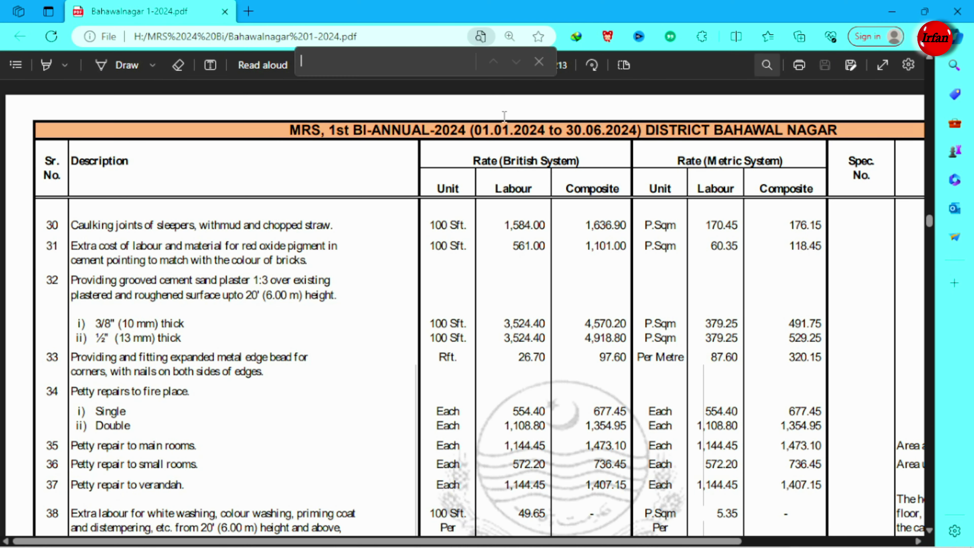
{"action": "type", "text": "Petty repair"}
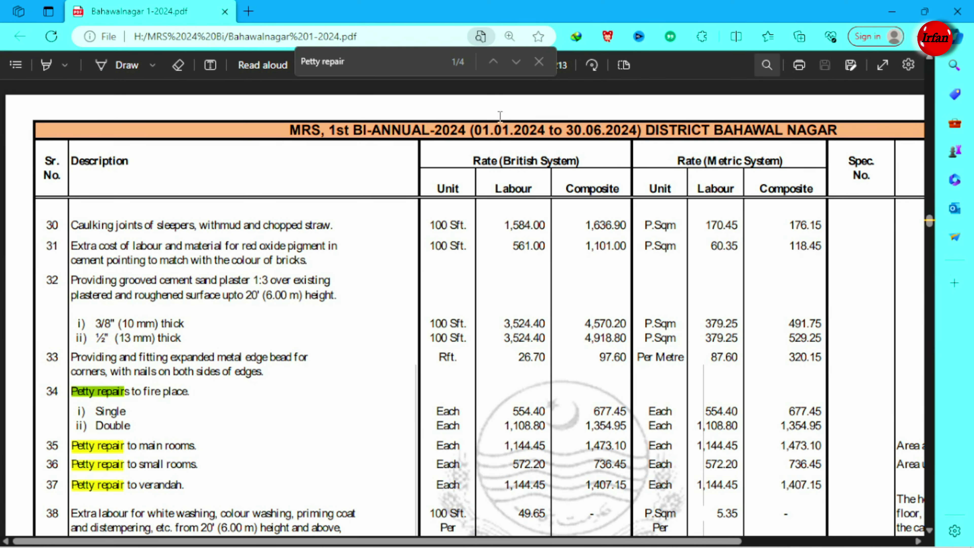
{"action": "key", "text": "Return"}
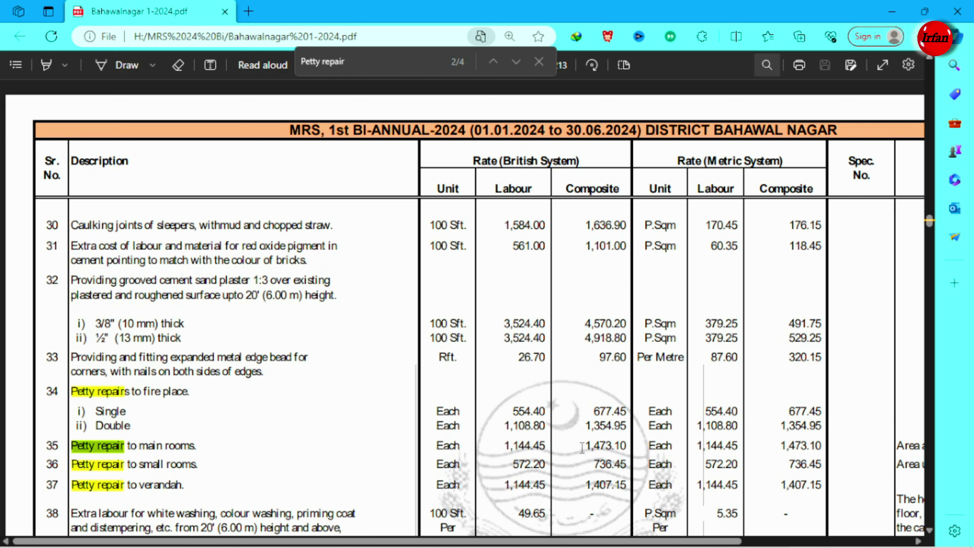
{"action": "double_click", "coordinate": [606, 447]}
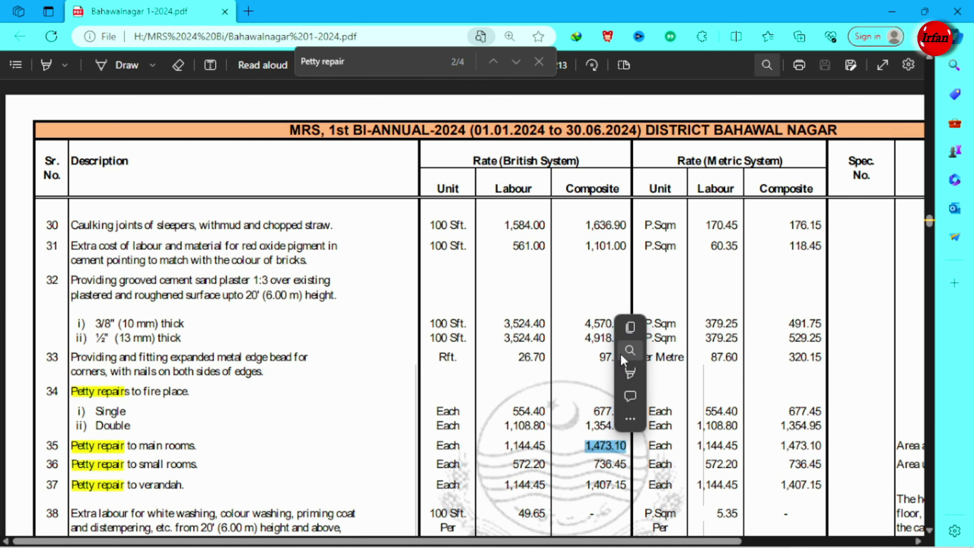
{"action": "left_click", "coordinate": [630, 333]}
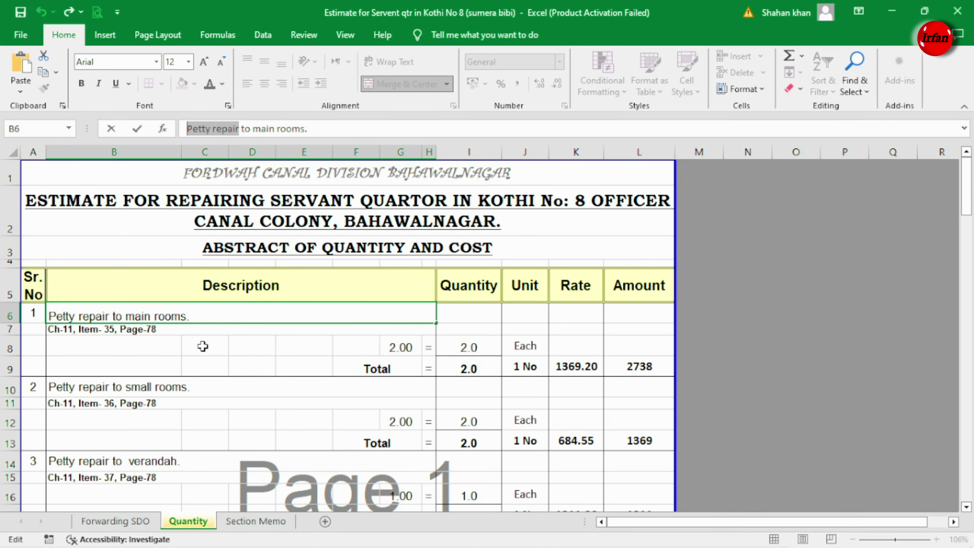
Replace the main-rooms rate in K9 with 1473.10, recalculating its amount to 2946.
{"action": "left_click", "coordinate": [570, 371]}
{"action": "double_click", "coordinate": [570, 371]}
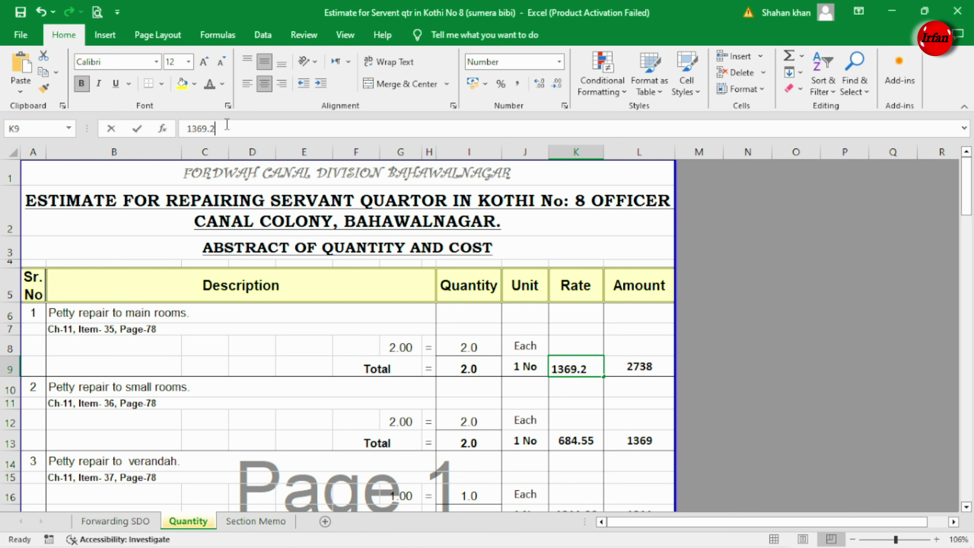
{"action": "key", "text": "ctrl+v"}
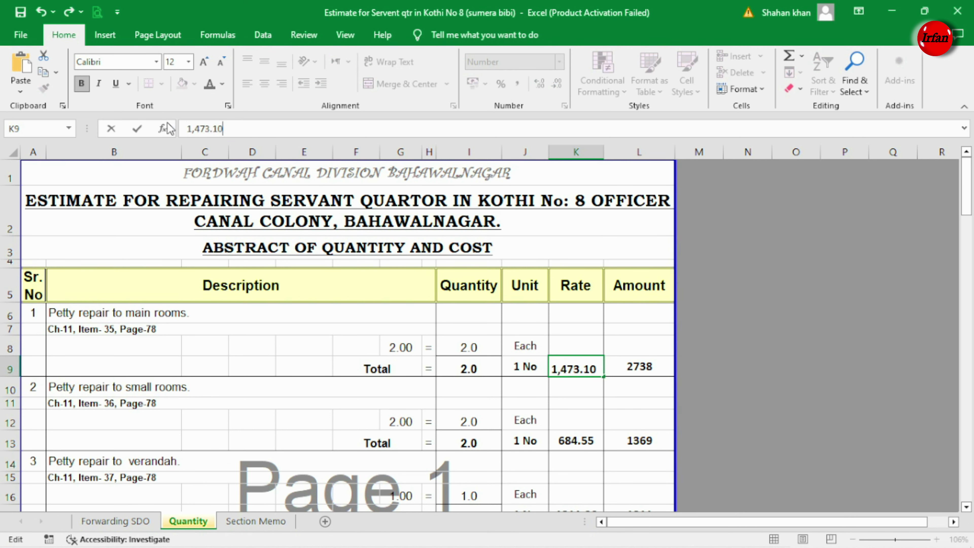
{"action": "key", "text": "Return"}
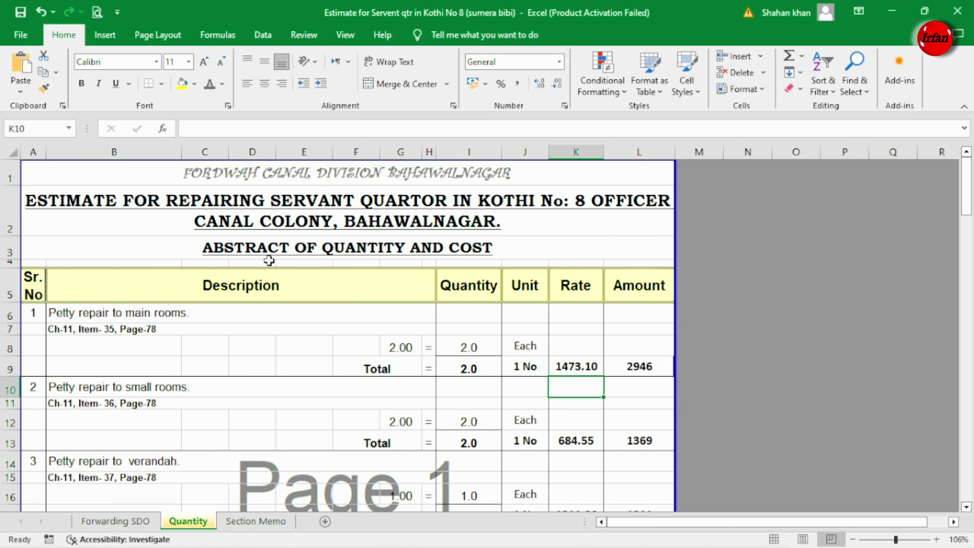
{"action": "key", "text": "Down"}
{"action": "key", "text": "Down"}
{"action": "key", "text": "Down"}
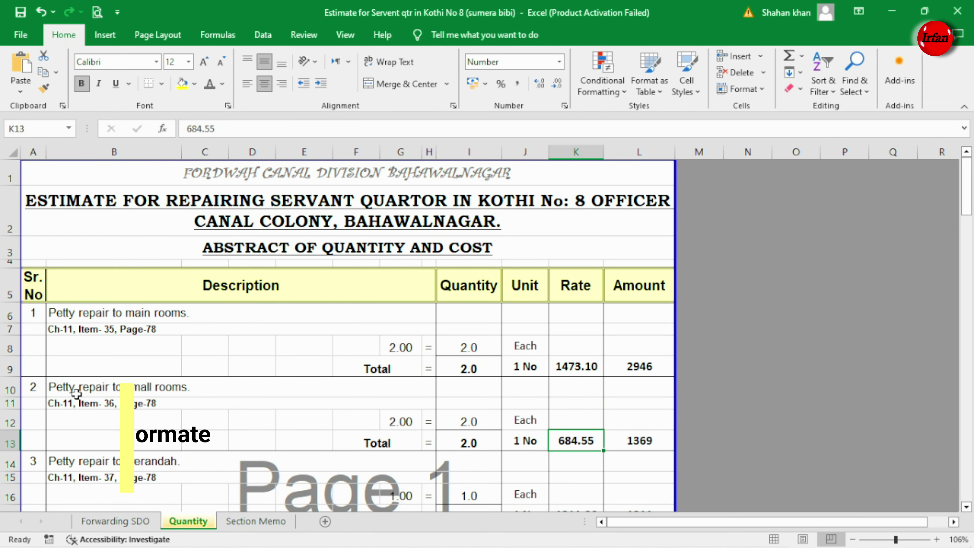
Check the small-rooms description and copy its 736.45 composite rate from the PDF.
{"action": "left_click", "coordinate": [85, 384]}
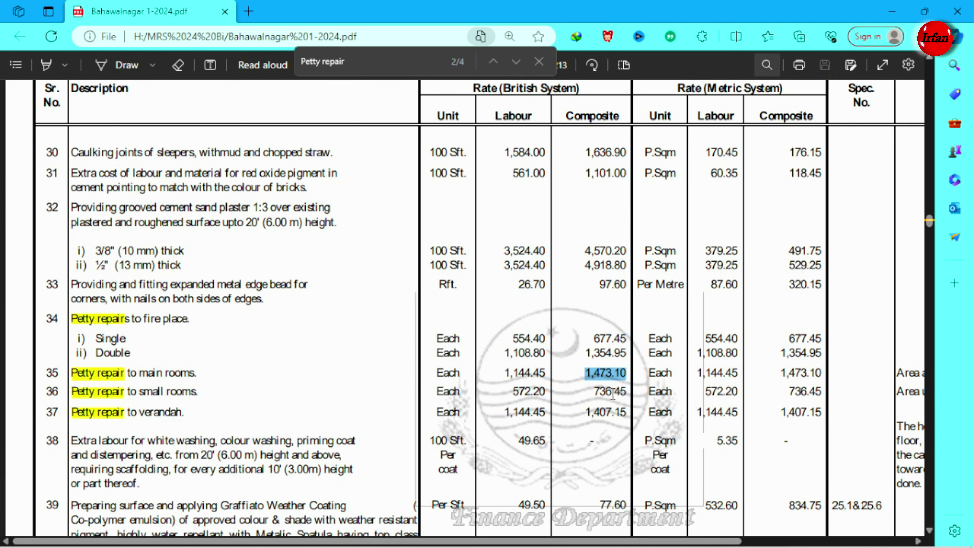
{"action": "double_click", "coordinate": [613, 392]}
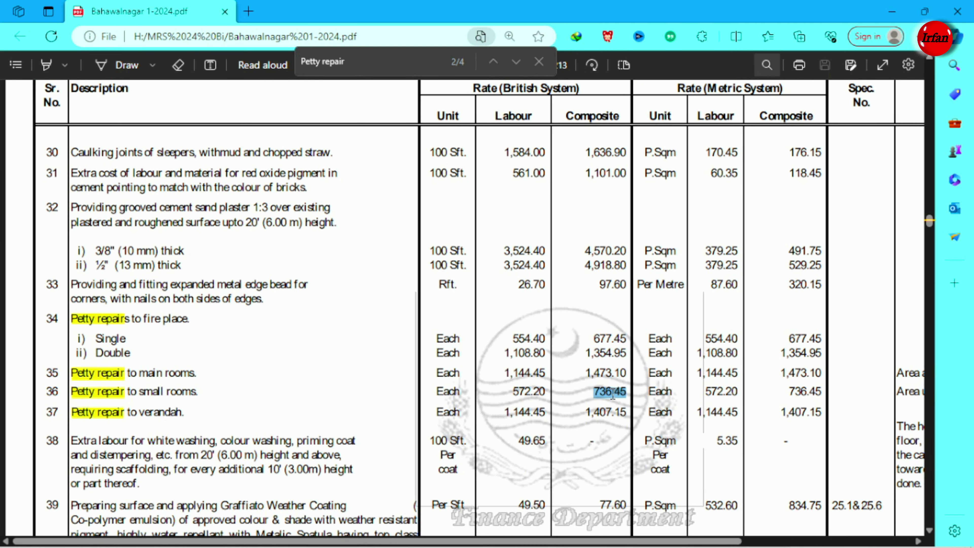
{"action": "right_click", "coordinate": [613, 393]}
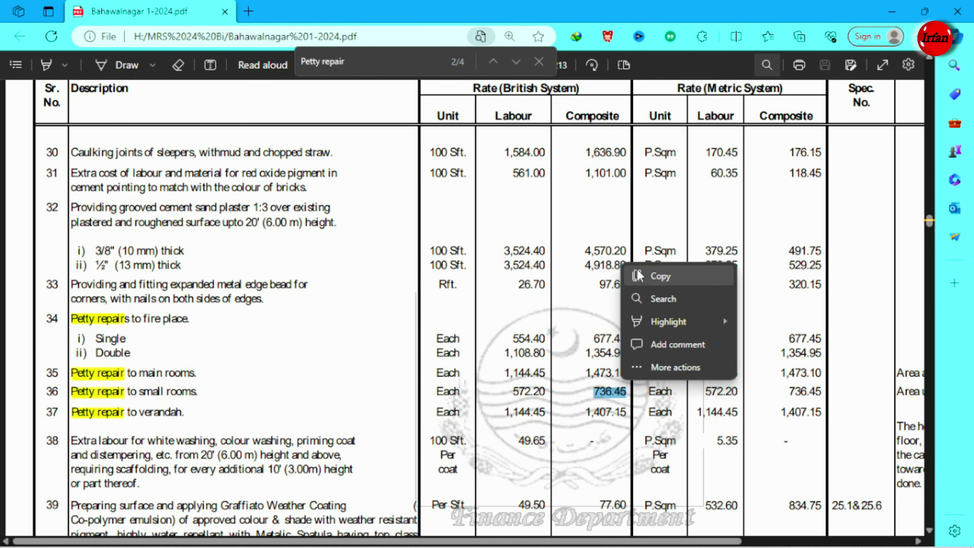
{"action": "left_click", "coordinate": [653, 276]}
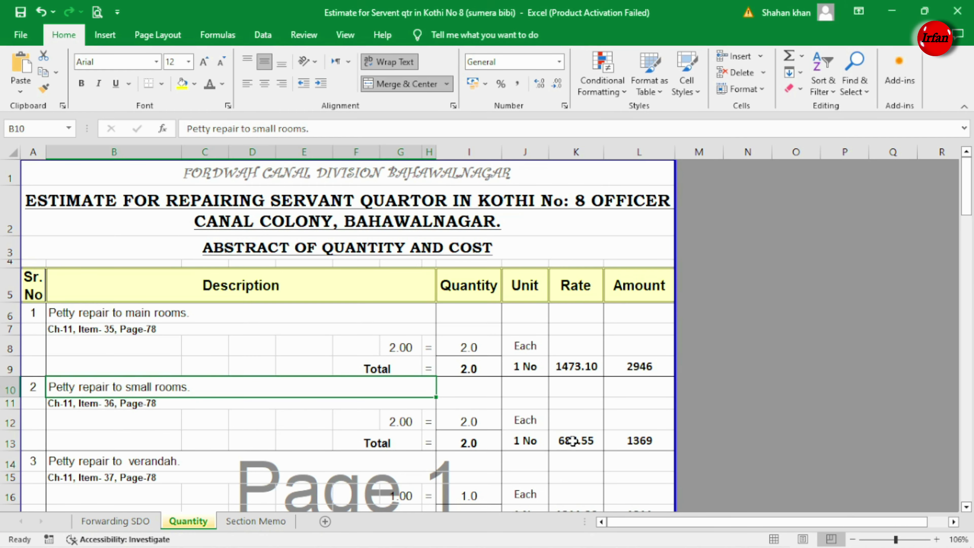
Replace the small-rooms rate 684.55 in K13 with 736.45.
{"action": "left_click", "coordinate": [572, 440]}
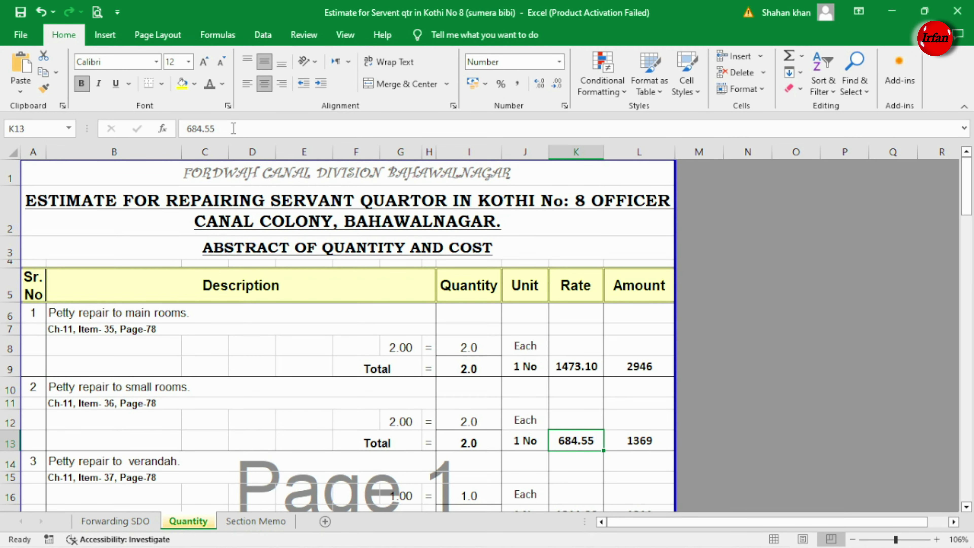
{"action": "left_click_drag", "start_coordinate": [234, 128], "coordinate": [186, 128]}
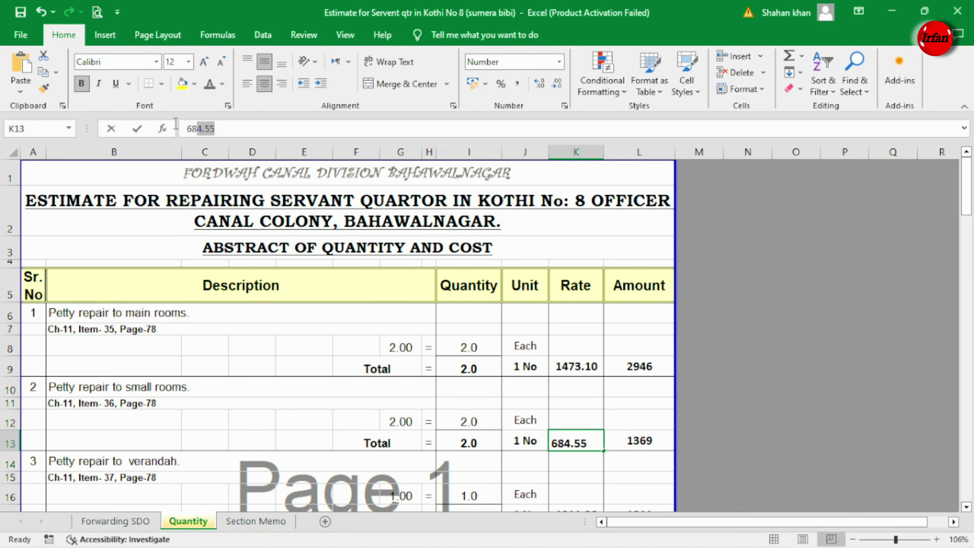
{"action": "left_click", "coordinate": [20, 68]}
{"action": "left_click", "coordinate": [308, 403]}
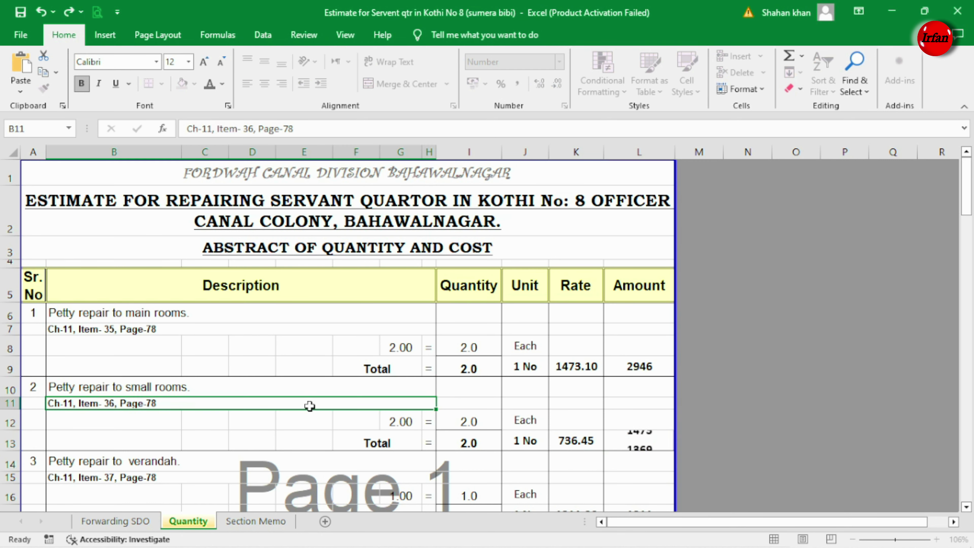
Check the petty repair to verandah item and copy its 1,407.15 rate from the PDF.
{"action": "scroll", "coordinate": [309, 404], "scroll_direction": "down", "scroll_amount": 1}
{"action": "scroll", "coordinate": [292, 391], "scroll_direction": "down", "scroll_amount": 1}
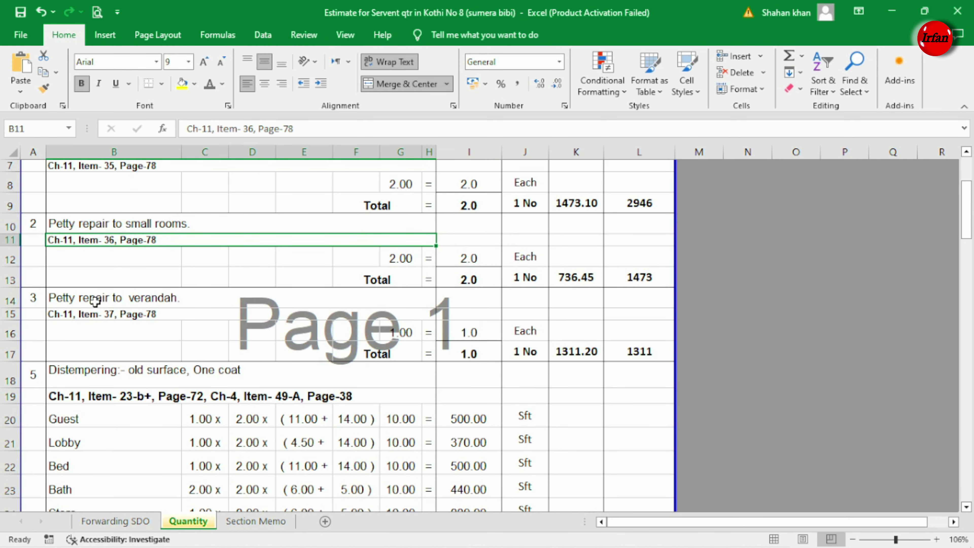
{"action": "left_click", "coordinate": [126, 302]}
{"action": "left_click", "coordinate": [566, 352]}
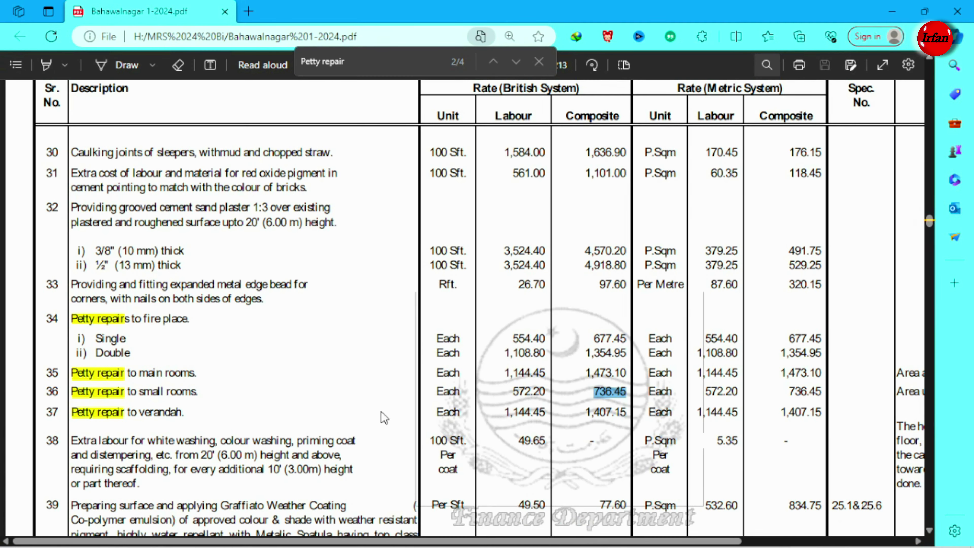
{"action": "double_click", "coordinate": [603, 412]}
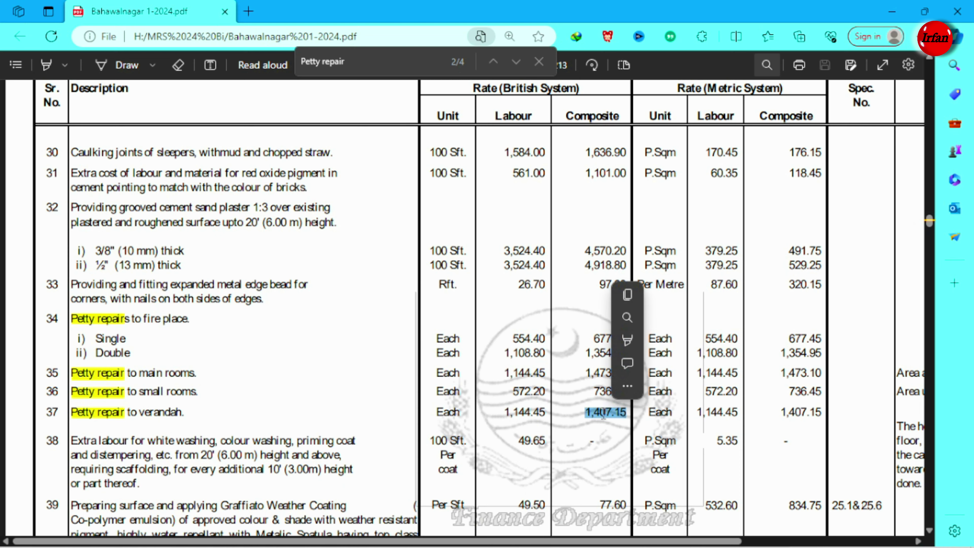
{"action": "left_click", "coordinate": [628, 294]}
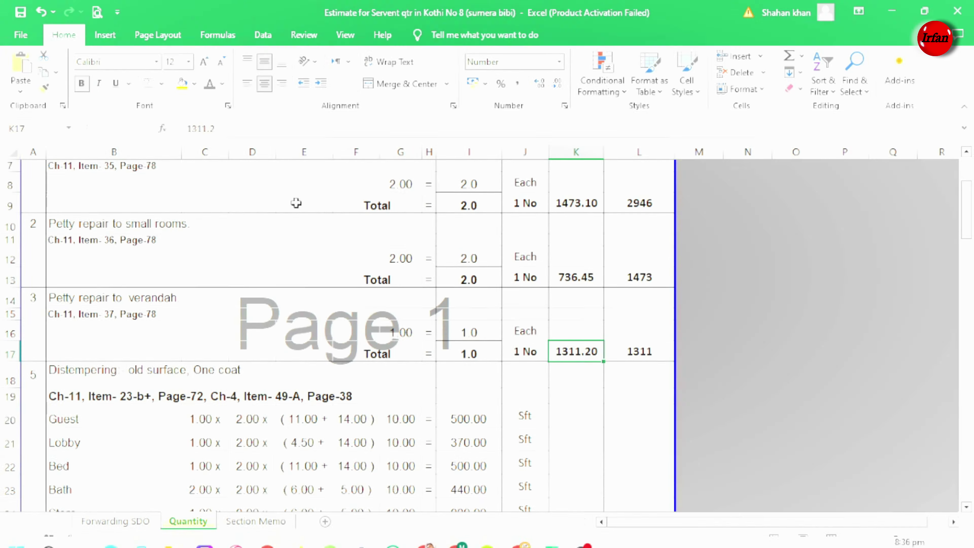
Set the verandah rate in K17 to 1407.15, then select 'Distempering' in B18's description.
{"action": "double_click", "coordinate": [200, 128]}
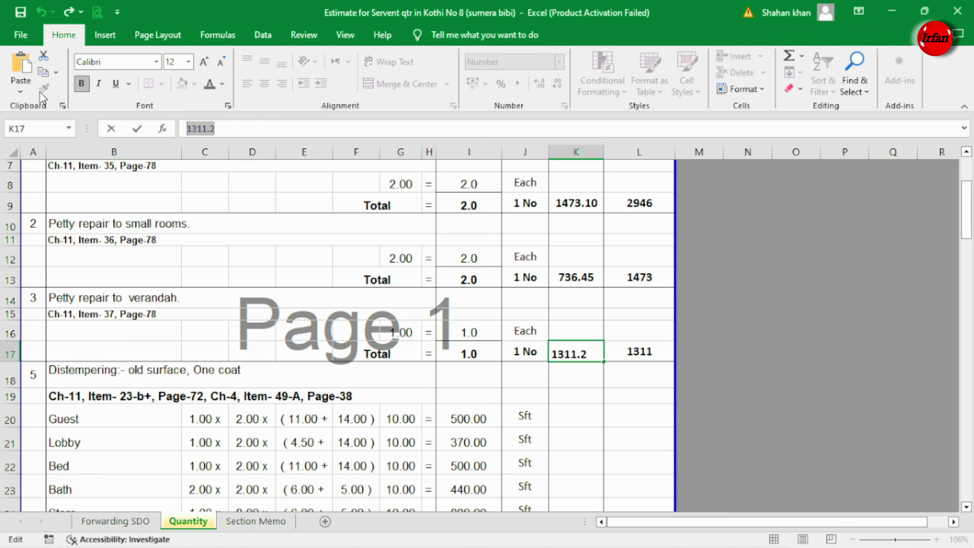
{"action": "left_click", "coordinate": [21, 64]}
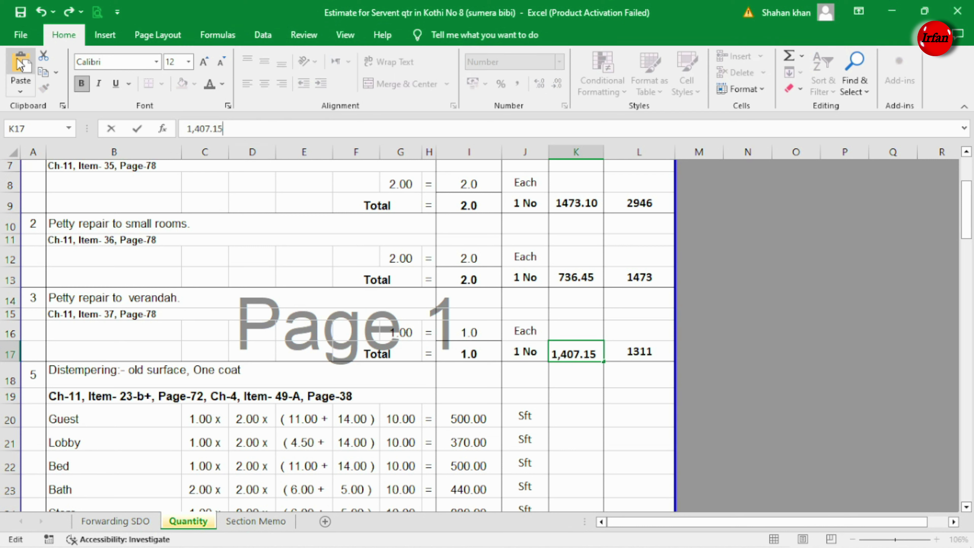
{"action": "left_click", "coordinate": [496, 398]}
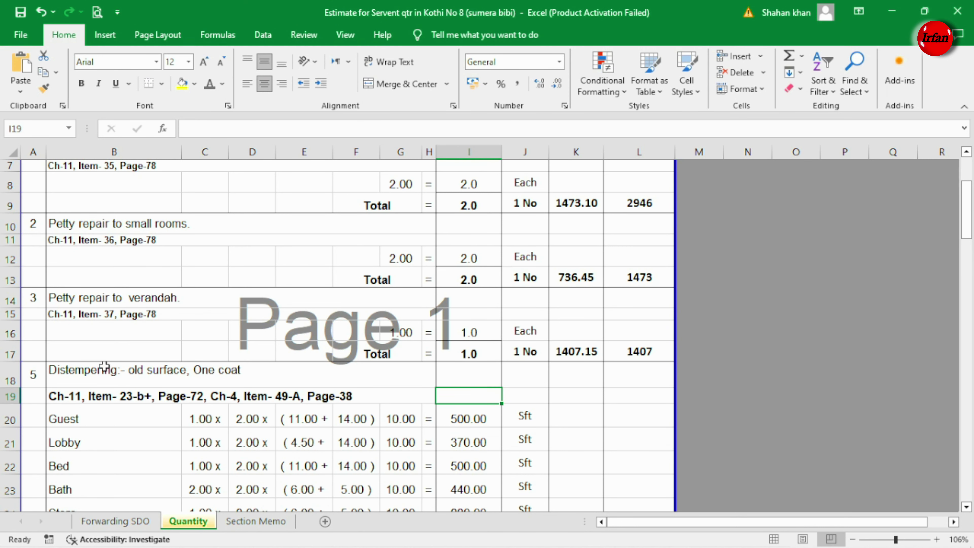
{"action": "left_click", "coordinate": [99, 372]}
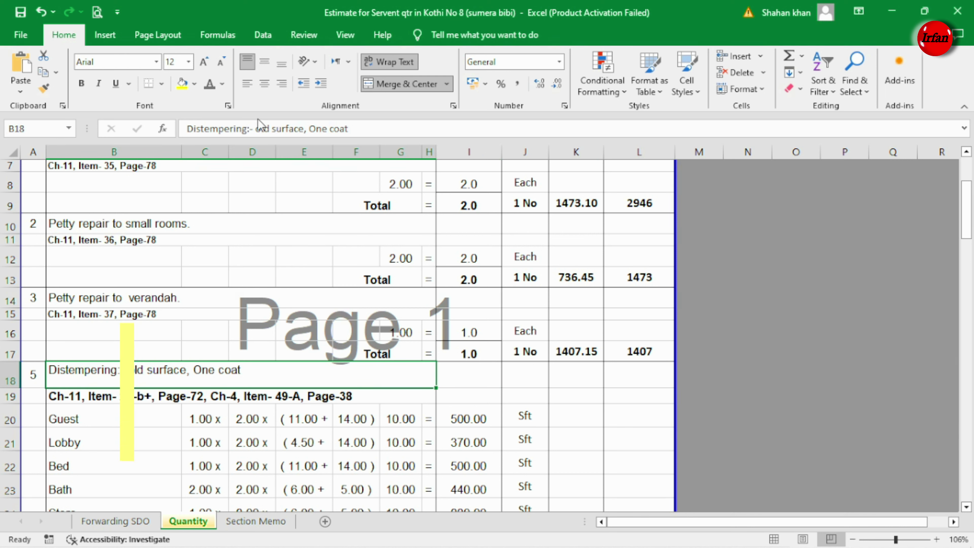
{"action": "left_click_drag", "start_coordinate": [248, 129], "coordinate": [187, 129]}
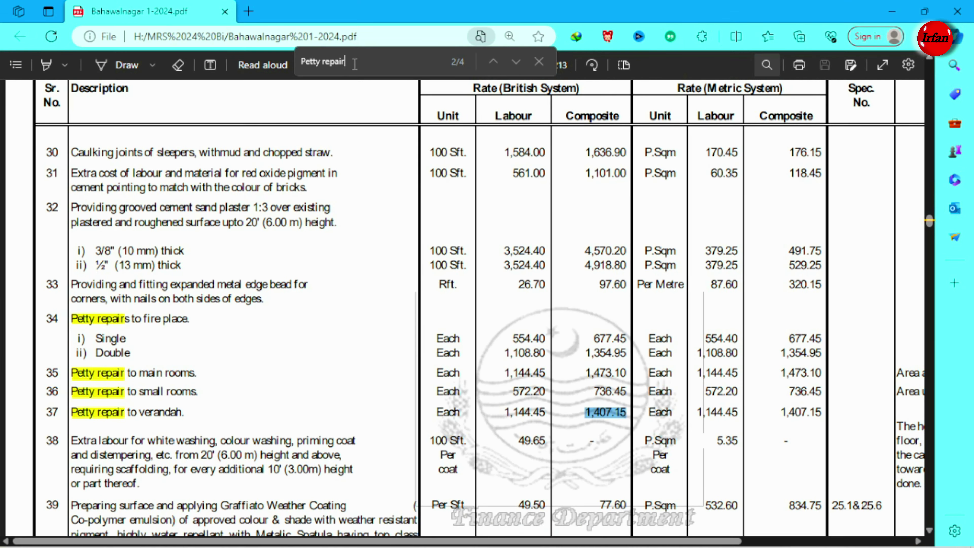
Find 'Distempering' in the PDF and scroll to item 23's old-surface lines.
{"action": "key", "text": "ctrl+a"}
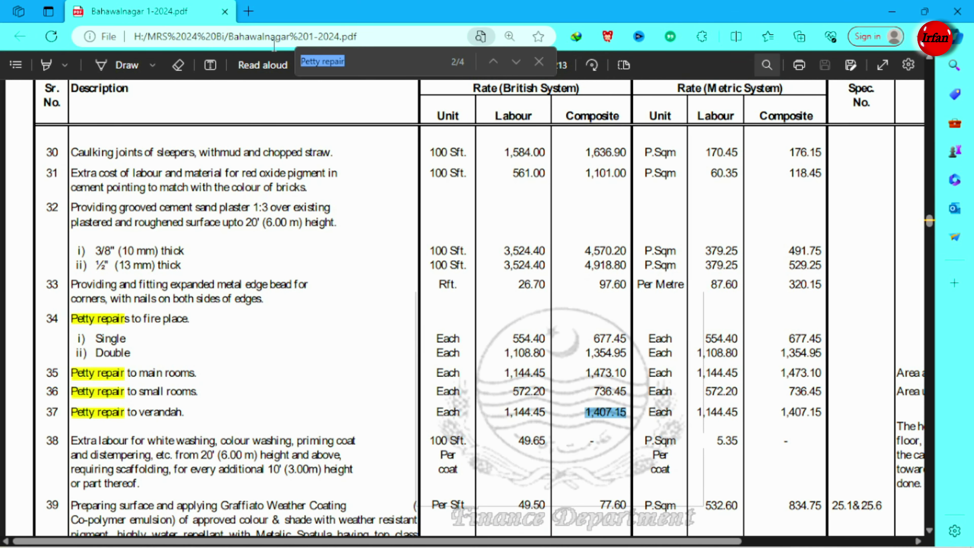
{"action": "key", "text": "ctrl+v"}
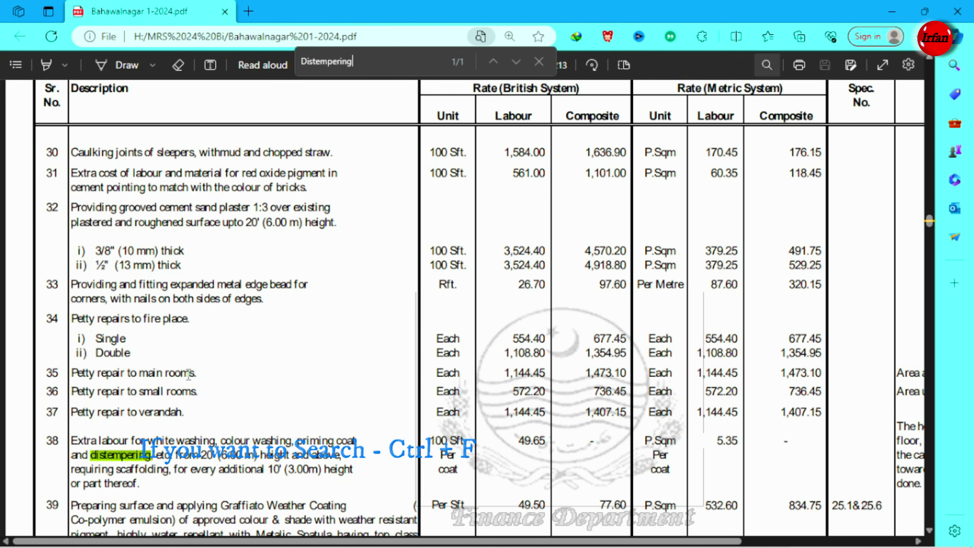
{"action": "key", "text": "Return"}
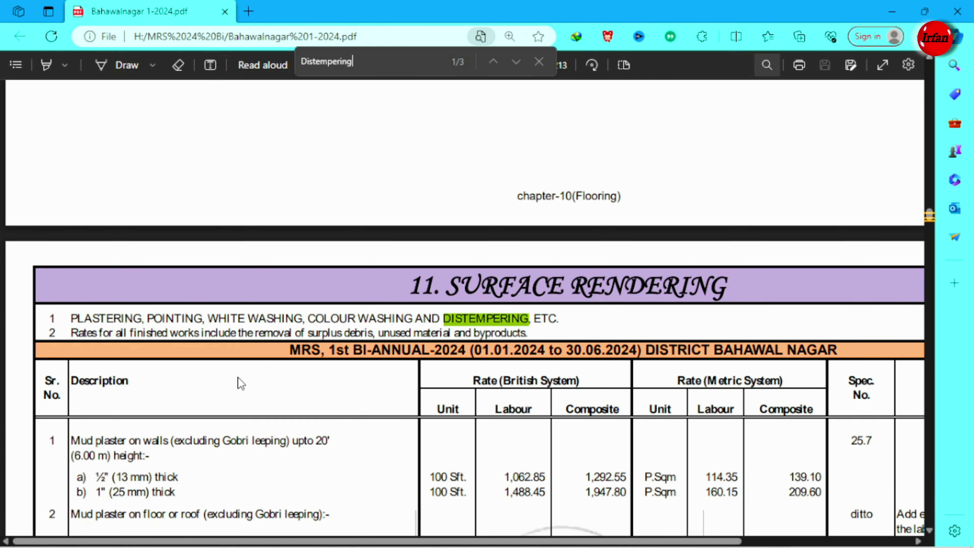
{"action": "key", "text": "Return"}
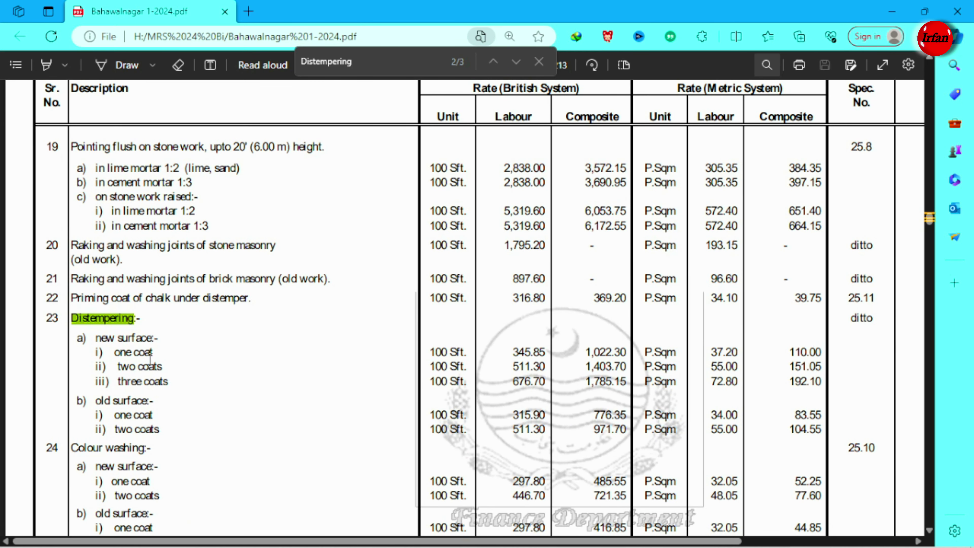
{"action": "scroll", "coordinate": [138, 357], "scroll_direction": "down", "scroll_amount": 2}
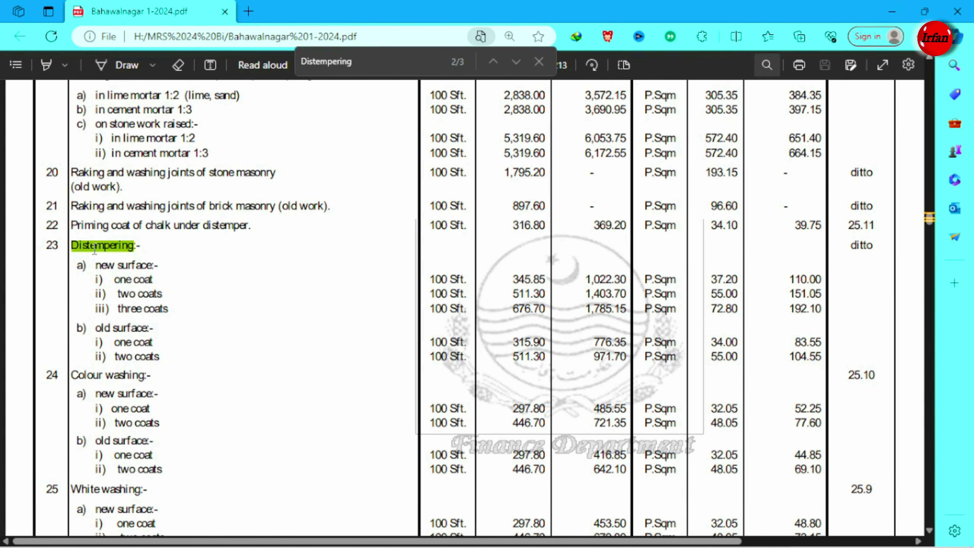
{"action": "left_click_drag", "start_coordinate": [94, 266], "coordinate": [165, 269]}
{"action": "scroll", "coordinate": [173, 282], "scroll_direction": "down", "scroll_amount": 2}
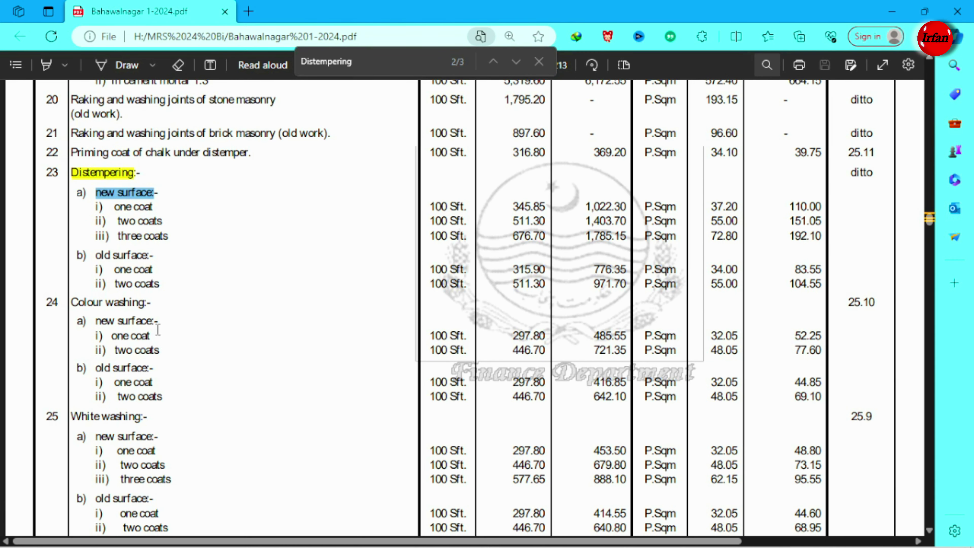
Copy the old-surface two-coat rate 971.70, then the one-coat rate 776.35.
{"action": "left_click_drag", "start_coordinate": [94, 257], "coordinate": [154, 256]}
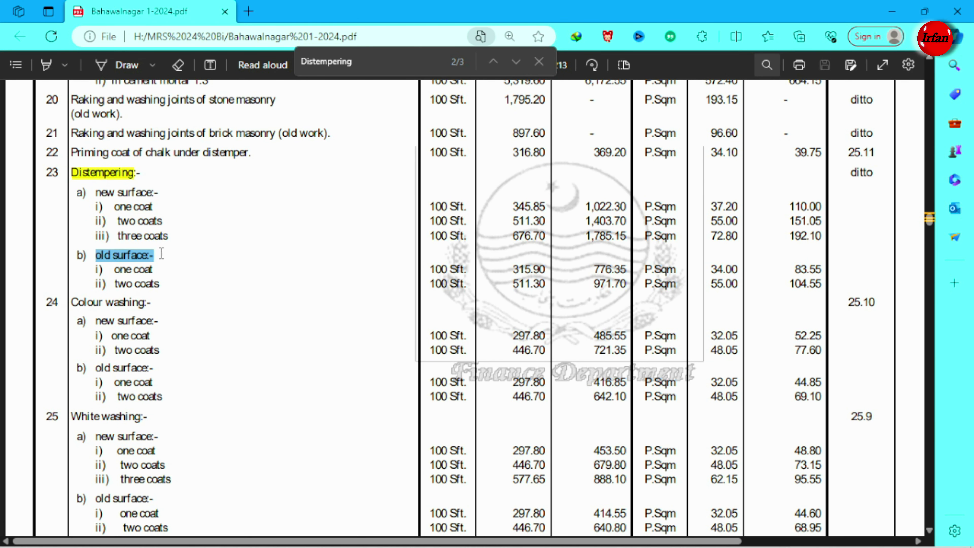
{"action": "left_click", "coordinate": [121, 286]}
{"action": "left_click_drag", "start_coordinate": [114, 285], "coordinate": [161, 284]}
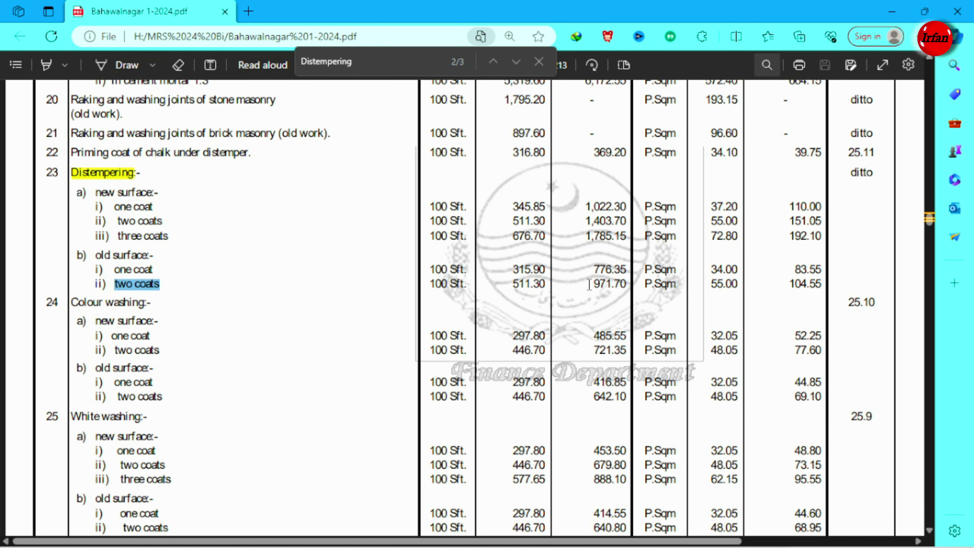
{"action": "left_click_drag", "start_coordinate": [590, 285], "coordinate": [628, 287]}
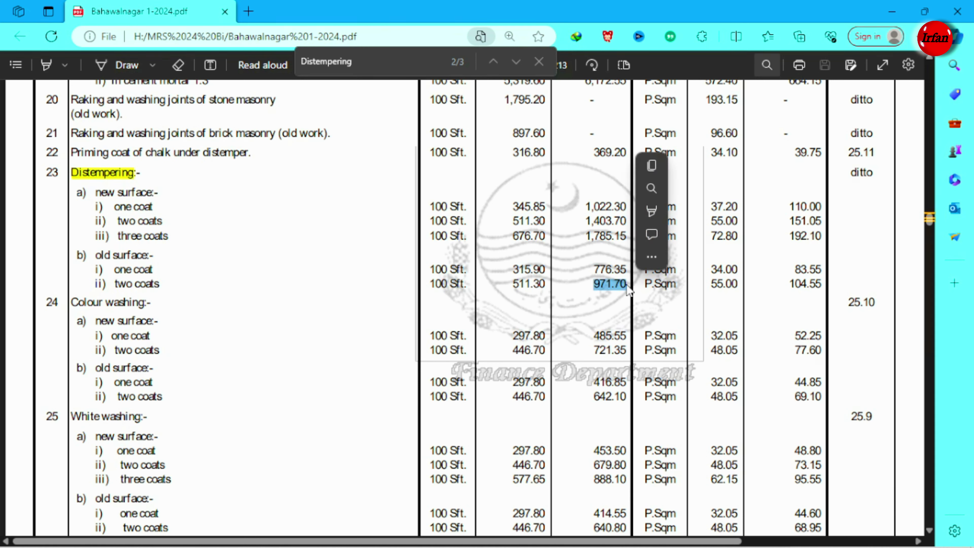
{"action": "key", "text": "ctrl+c"}
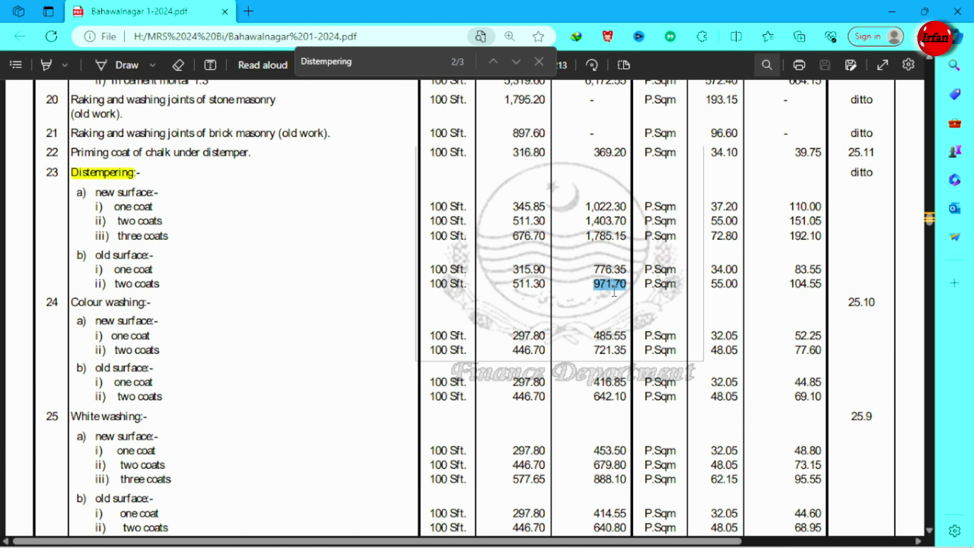
{"action": "double_click", "coordinate": [607, 269]}
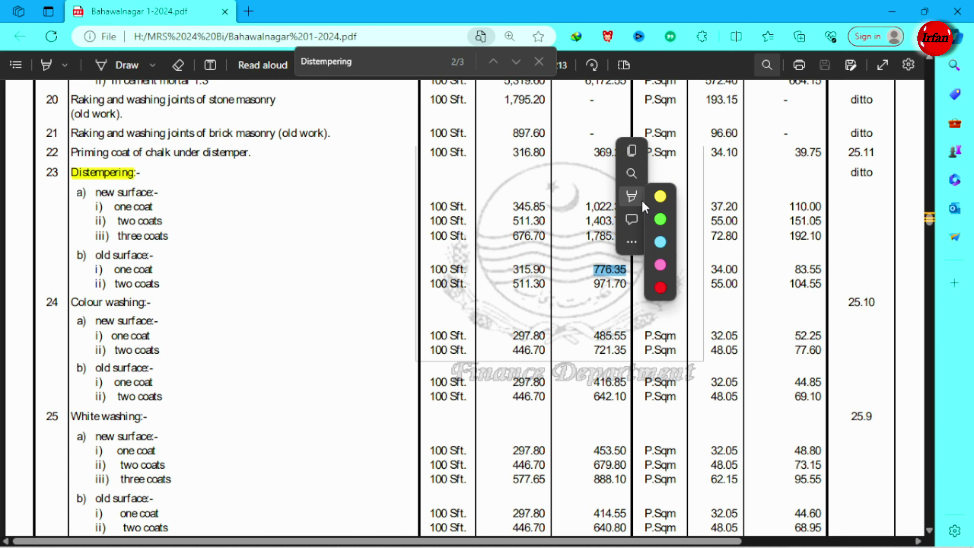
{"action": "left_click", "coordinate": [629, 150]}
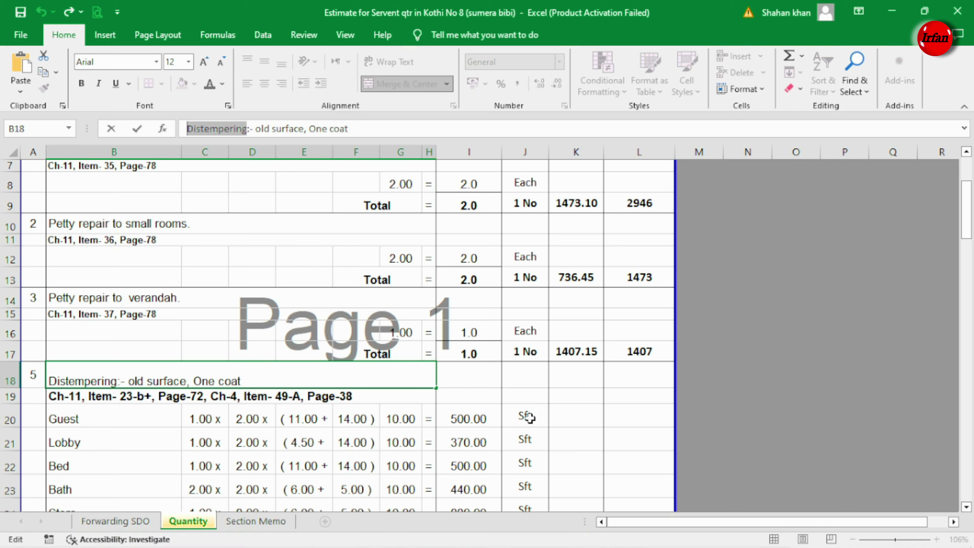
Replace K45's old figures 725.6+909.7 with 776.35.
{"action": "left_click", "coordinate": [526, 416]}
{"action": "scroll", "coordinate": [527, 417], "scroll_direction": "down", "scroll_amount": 3}
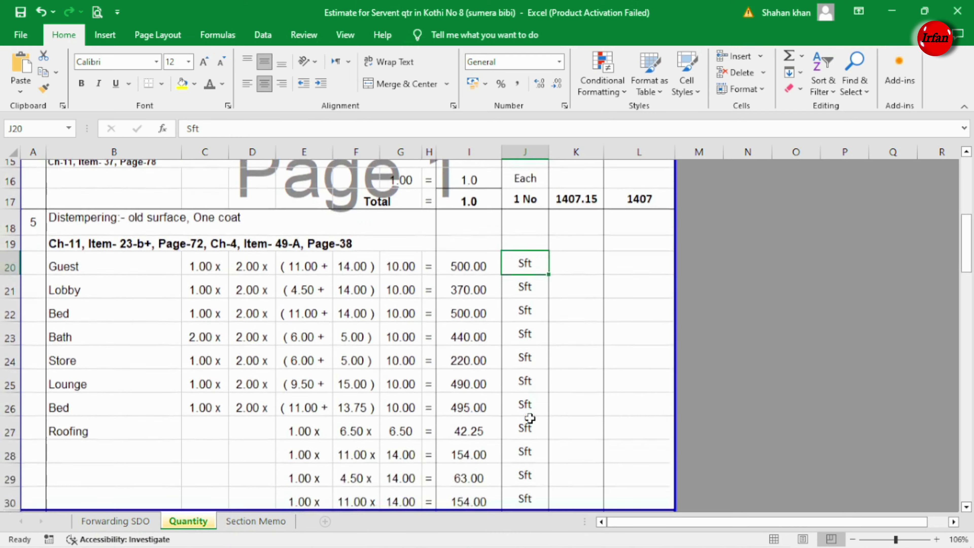
{"action": "scroll", "coordinate": [530, 418], "scroll_direction": "down", "scroll_amount": 2}
{"action": "scroll", "coordinate": [530, 418], "scroll_direction": "down", "scroll_amount": 1}
{"action": "scroll", "coordinate": [529, 418], "scroll_direction": "down", "scroll_amount": 2}
{"action": "scroll", "coordinate": [529, 416], "scroll_direction": "down", "scroll_amount": 1}
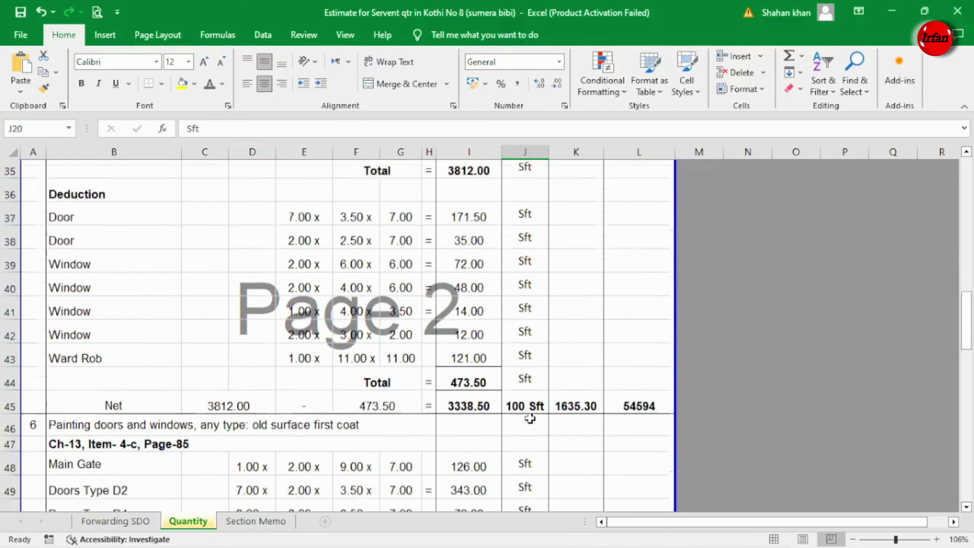
{"action": "scroll", "coordinate": [537, 399], "scroll_direction": "down", "scroll_amount": 1}
{"action": "left_click", "coordinate": [571, 362]}
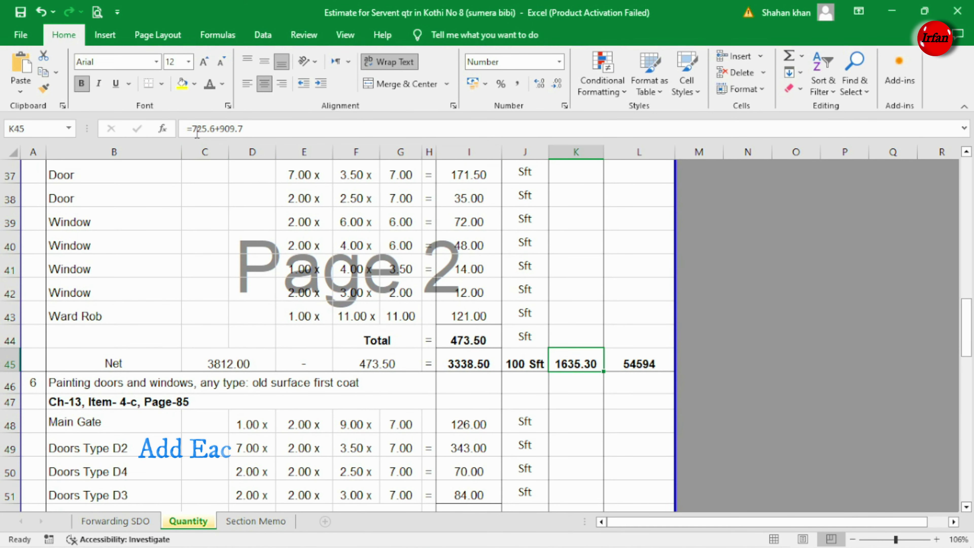
{"action": "left_click_drag", "start_coordinate": [192, 129], "coordinate": [264, 128]}
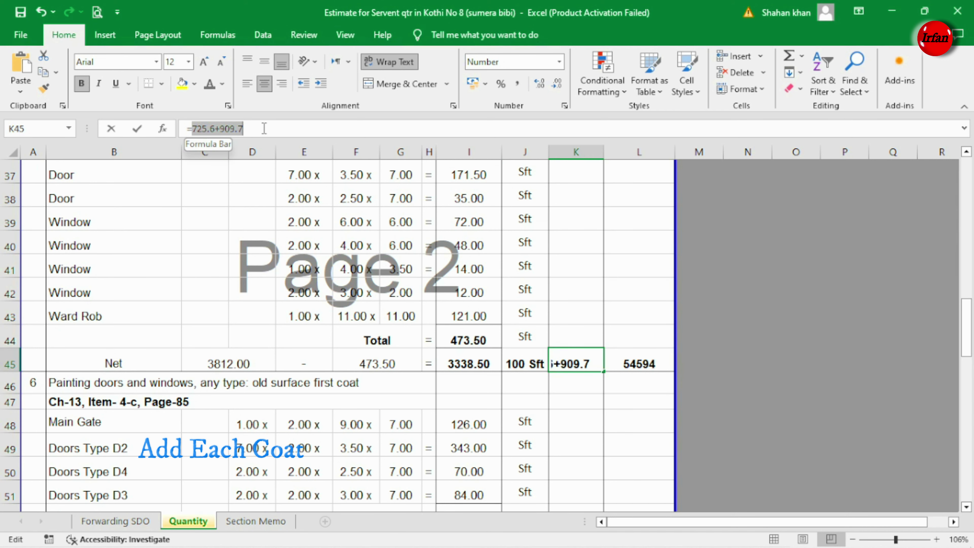
{"action": "type", "text": "776.35"}
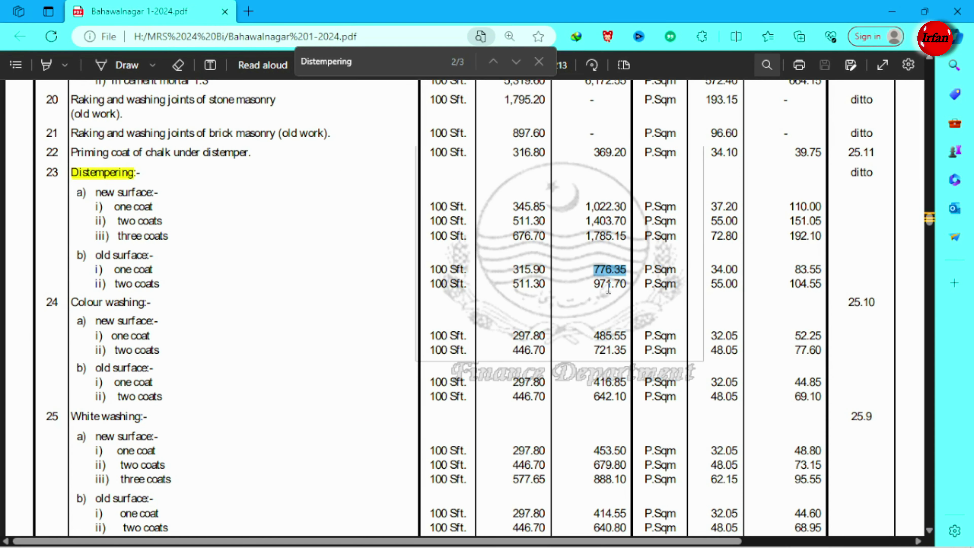
Add 971.70 to make K45 =776.35+971.70, then select the painting doors and windows description.
{"action": "double_click", "coordinate": [609, 285]}
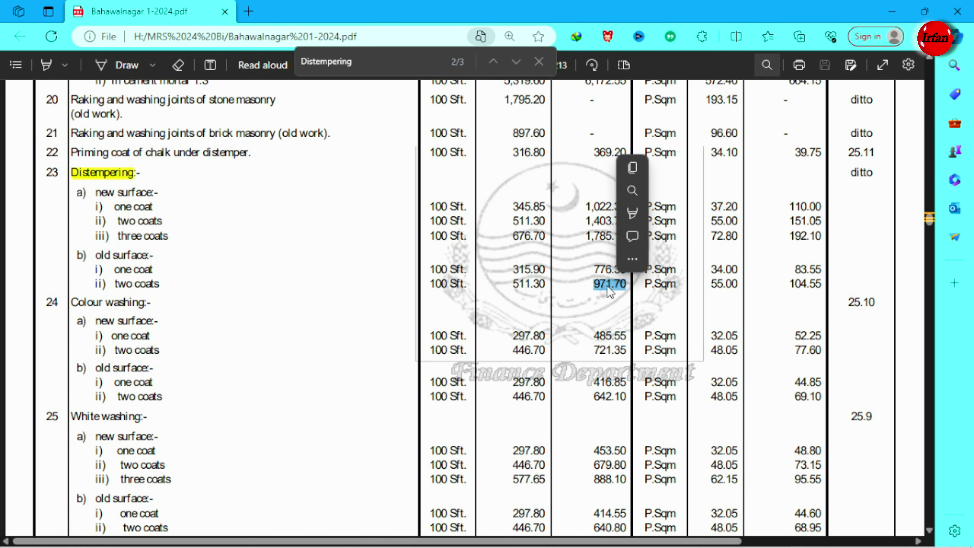
{"action": "left_click", "coordinate": [633, 169]}
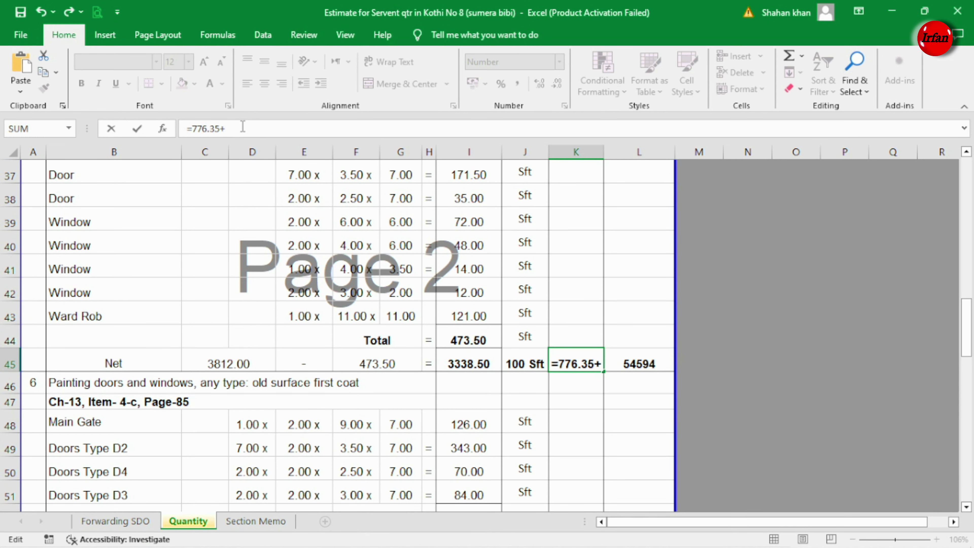
{"action": "key", "text": "ctrl+v"}
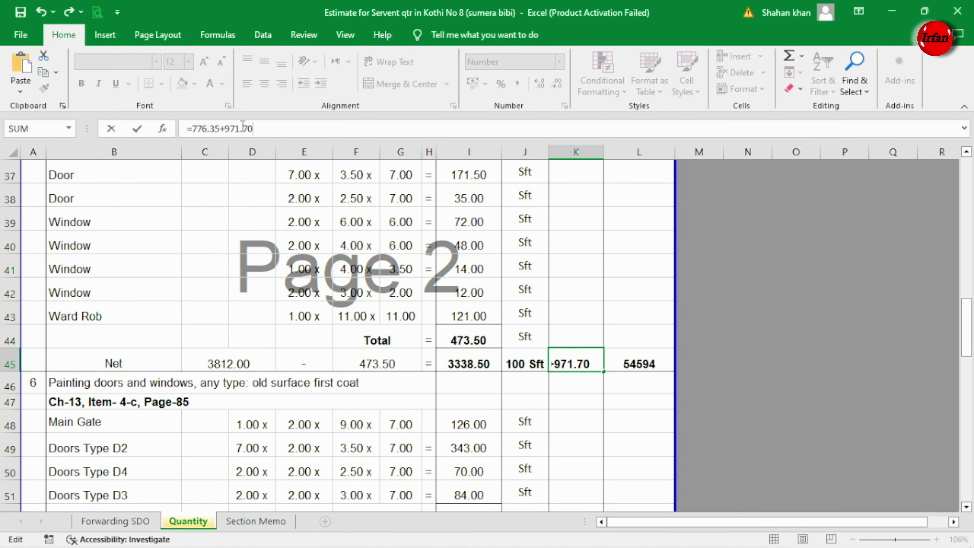
{"action": "key", "text": "Return"}
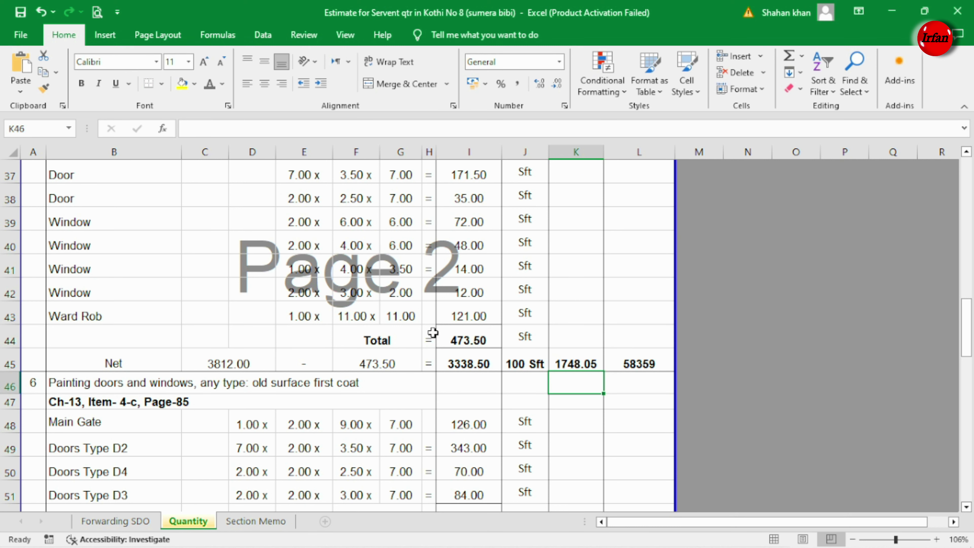
{"action": "left_click", "coordinate": [63, 378]}
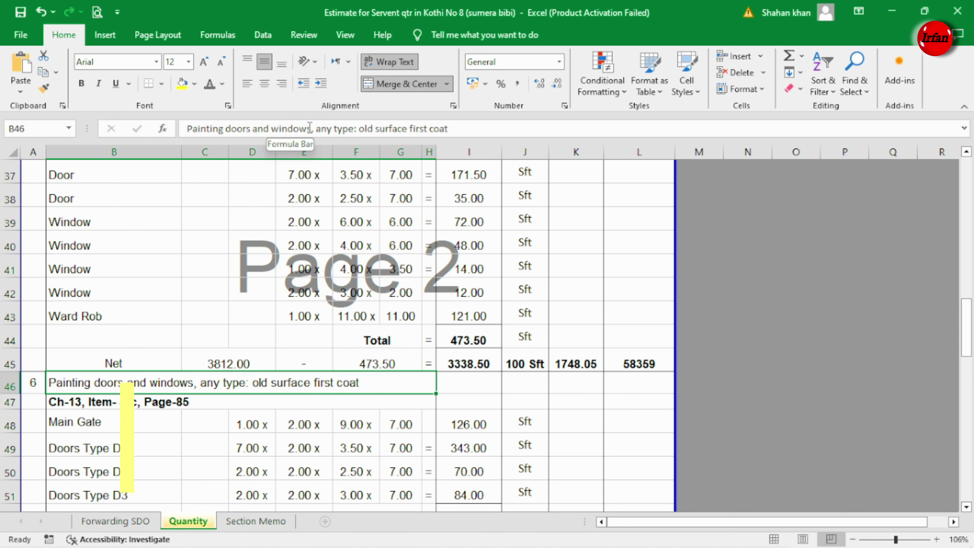
{"action": "left_click_drag", "start_coordinate": [306, 128], "coordinate": [186, 129]}
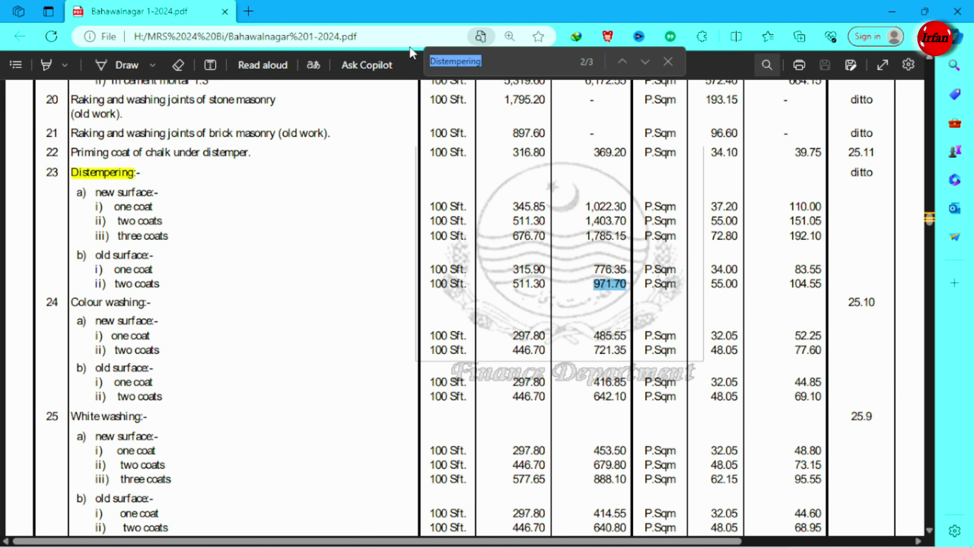
Search the PDF for 'Painting doors and window' and copy the 1,450.30 first-coat rate.
{"action": "key", "text": "ctrl+v"}
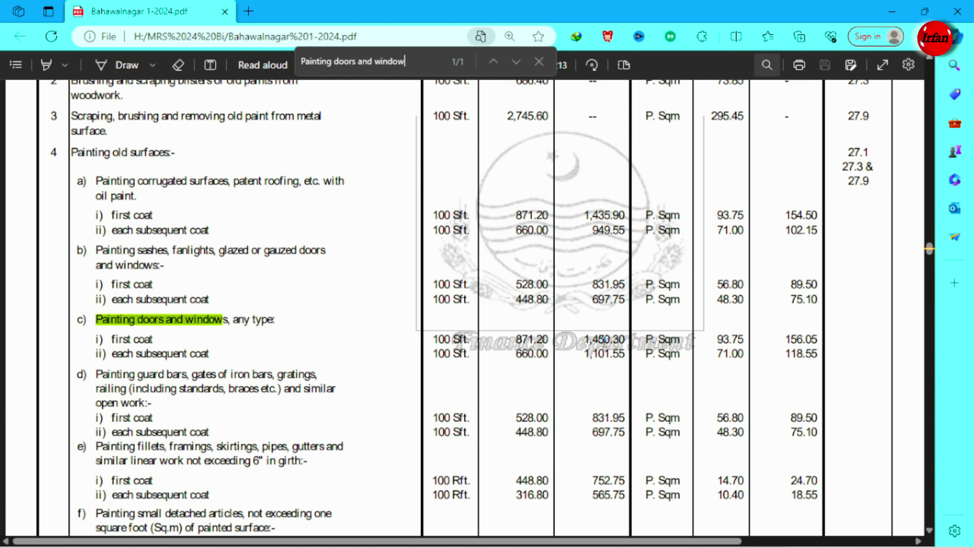
{"action": "double_click", "coordinate": [605, 339]}
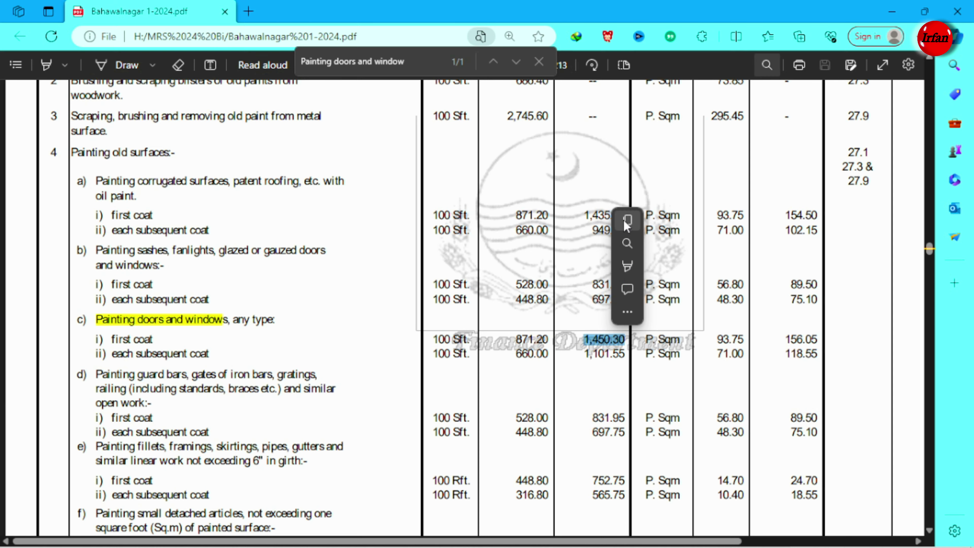
{"action": "left_click", "coordinate": [627, 221]}
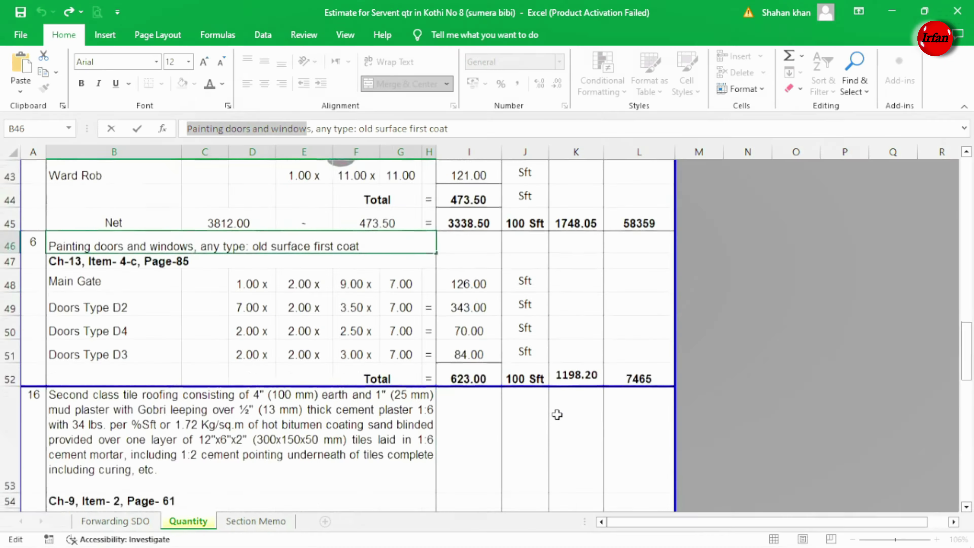
Replace the doors-and-windows painting rate in K52, changing 1198.20 to the copied 1,450.30.
{"action": "scroll", "coordinate": [570, 299], "scroll_direction": "down", "scroll_amount": 1}
{"action": "left_click", "coordinate": [573, 299]}
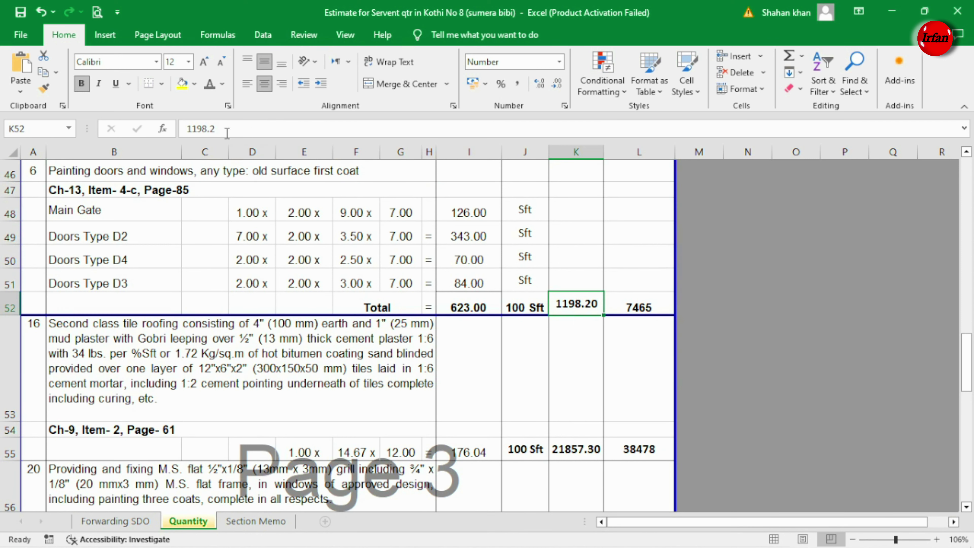
{"action": "left_click", "coordinate": [166, 121]}
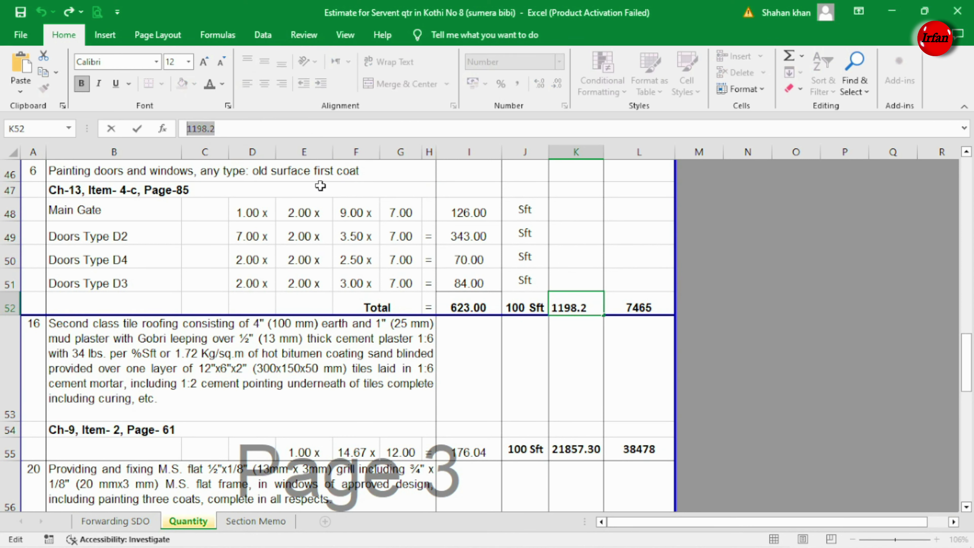
{"action": "key", "text": "ctrl+v"}
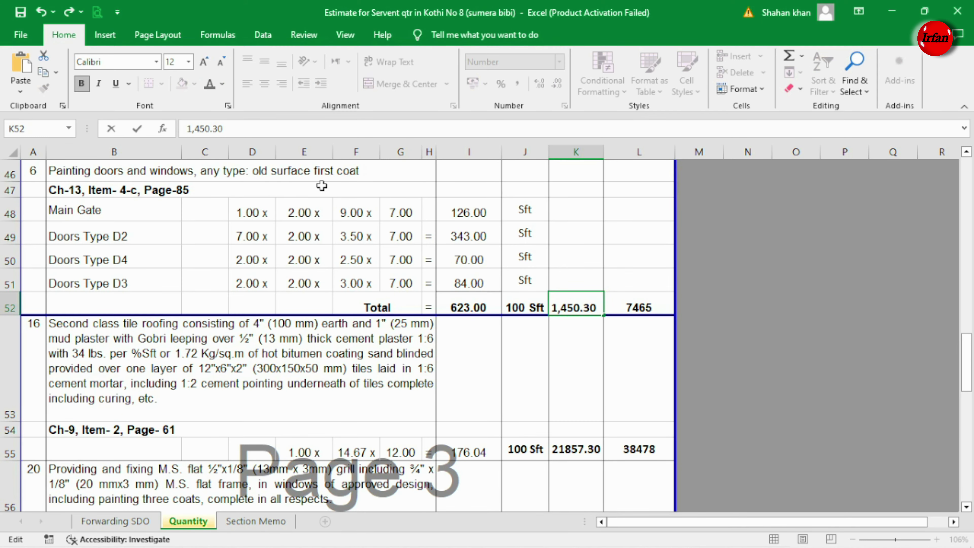
Copy the 'Mud plaster on floor or roof (excluding Gobri leeping)' heading from the rate PDF.
{"action": "left_click", "coordinate": [133, 347]}
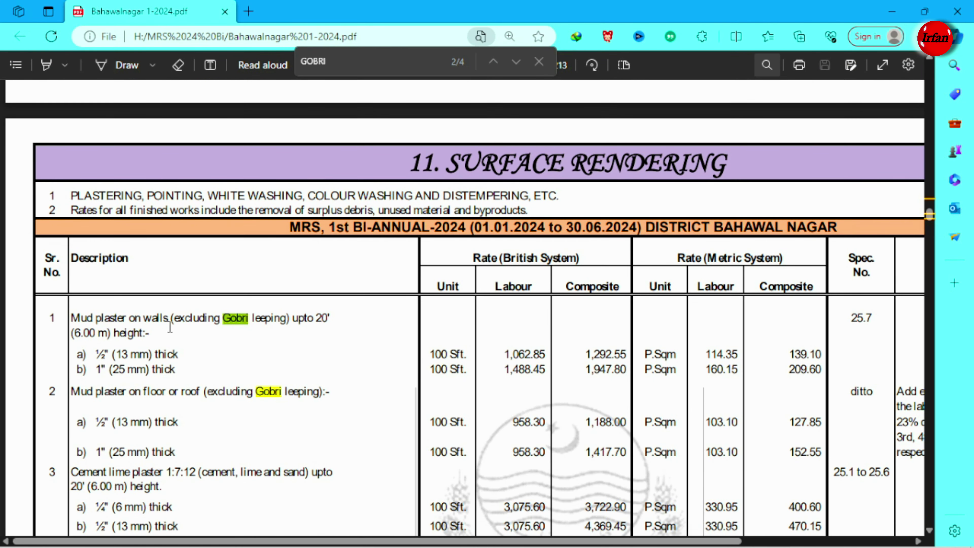
{"action": "scroll", "coordinate": [170, 327], "scroll_direction": "down", "scroll_amount": 3}
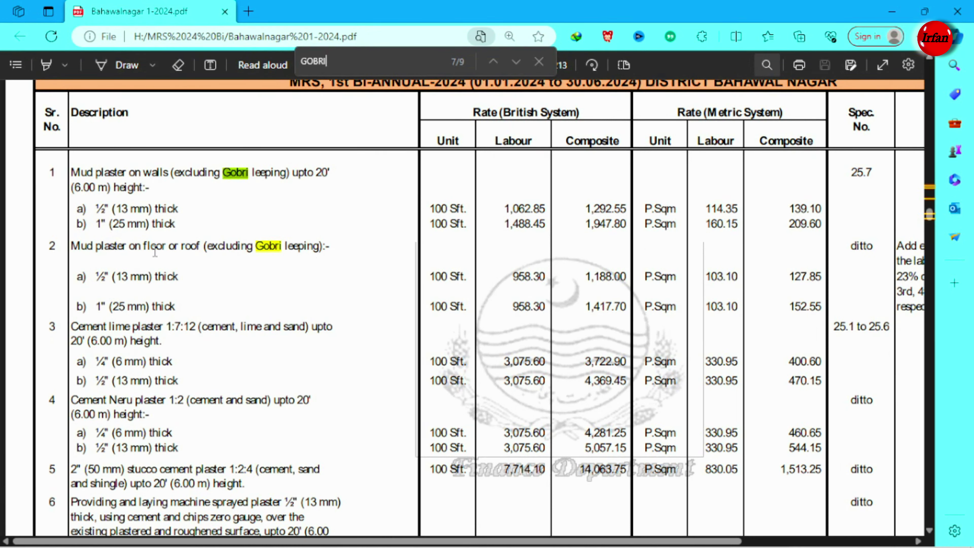
{"action": "left_click_drag", "start_coordinate": [68, 247], "coordinate": [326, 247]}
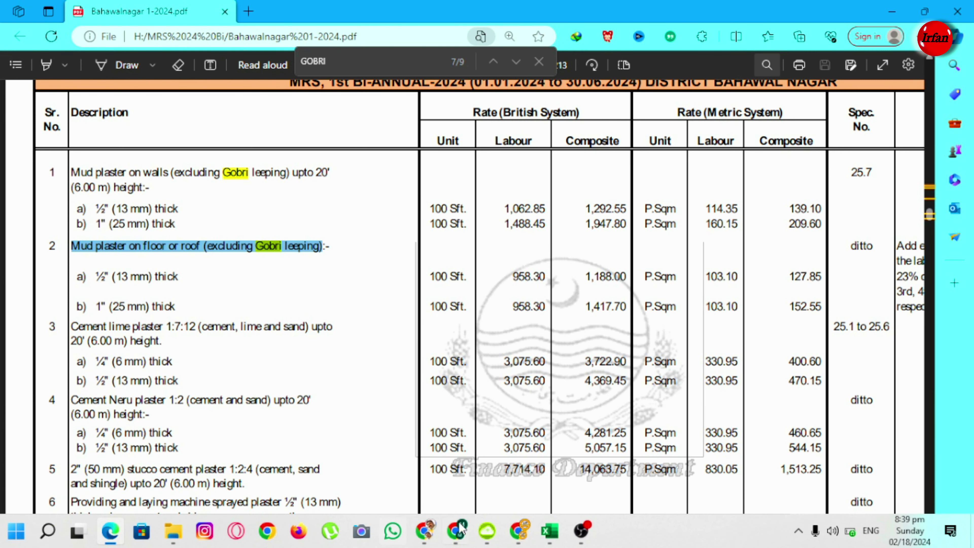
{"action": "left_click", "coordinate": [549, 533]}
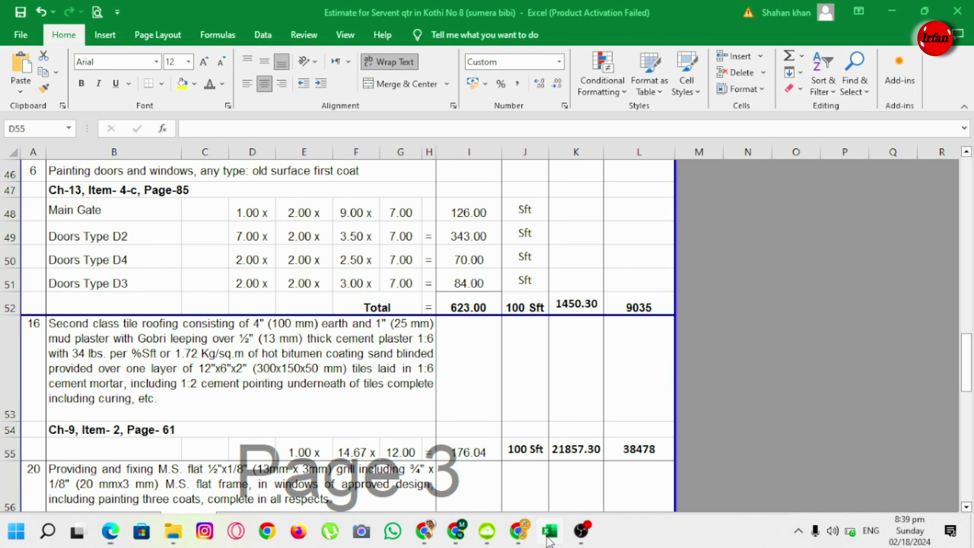
Replace B53's old tile roofing description with the copied mud plaster heading.
{"action": "double_click", "coordinate": [153, 401]}
{"action": "left_click_drag", "start_coordinate": [156, 399], "coordinate": [24, 309]}
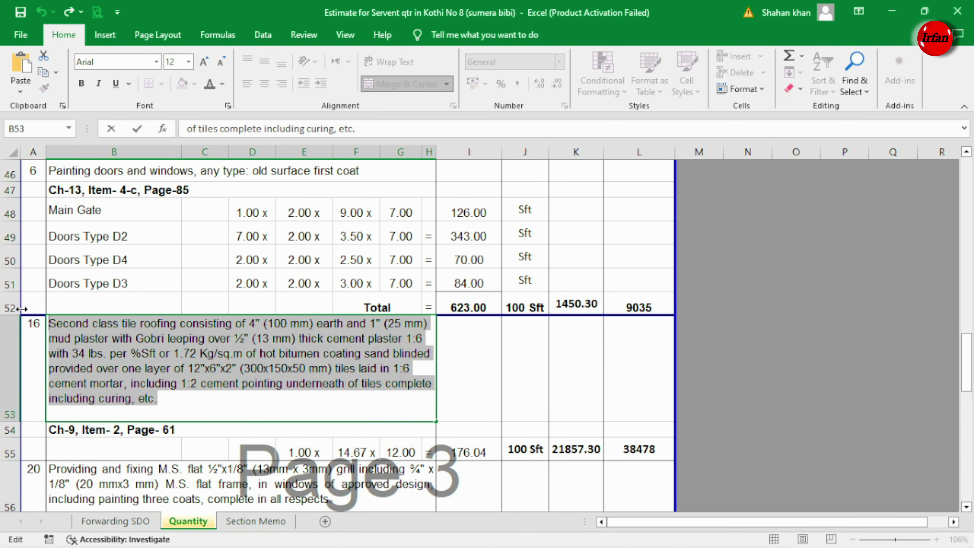
{"action": "key", "text": "ctrl+v"}
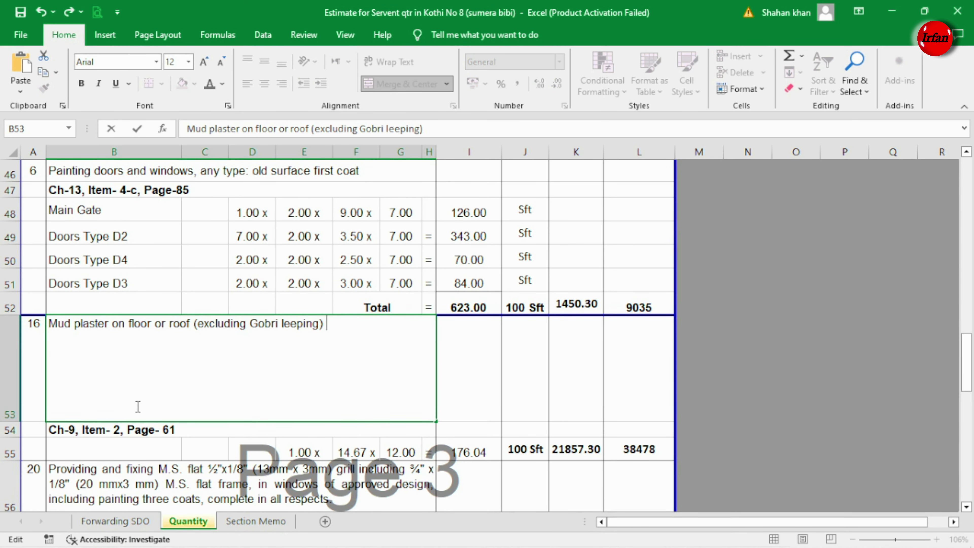
Append '1" (25 mm) thick' from the PDF to B53 and shorten row 53 to fit.
{"action": "left_click", "coordinate": [774, 540]}
{"action": "left_click_drag", "start_coordinate": [95, 307], "coordinate": [177, 307]}
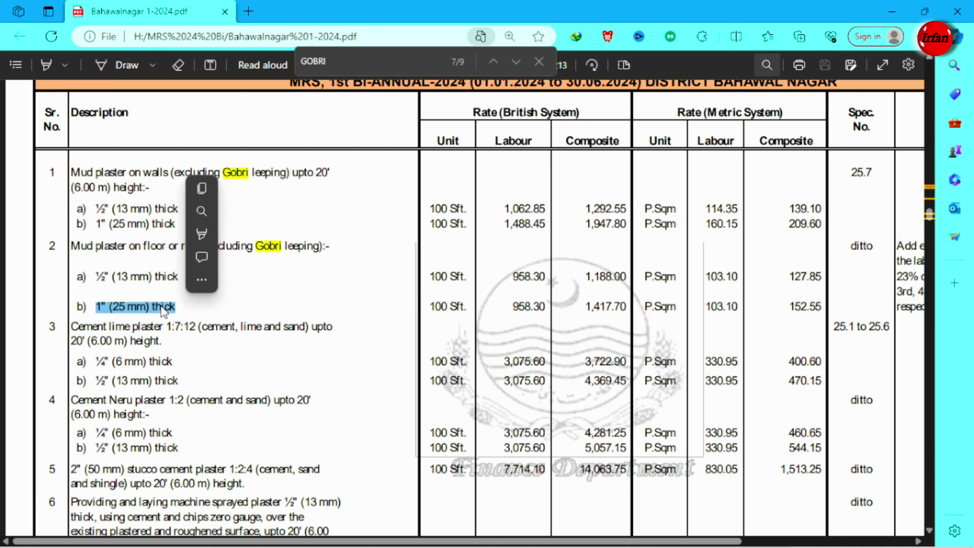
{"action": "left_click", "coordinate": [202, 189]}
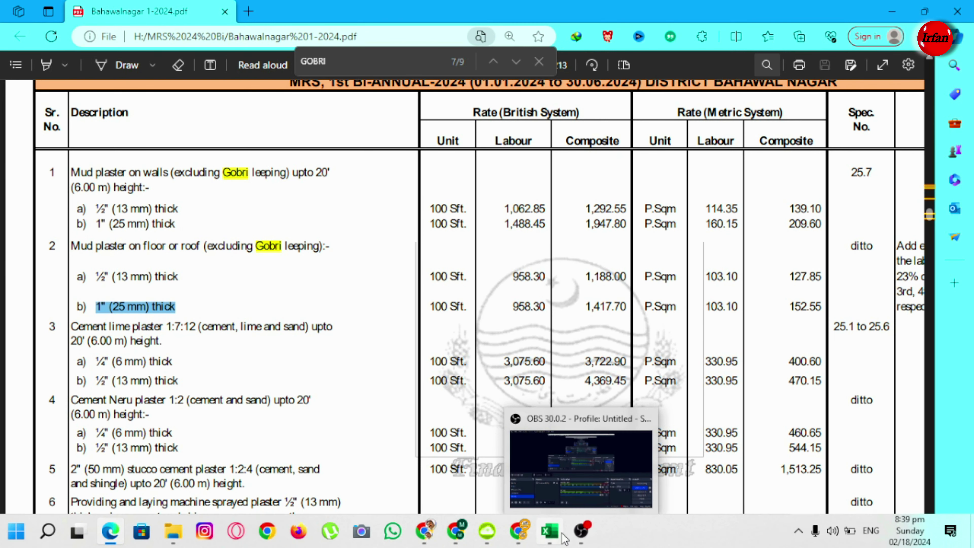
{"action": "left_click", "coordinate": [550, 533]}
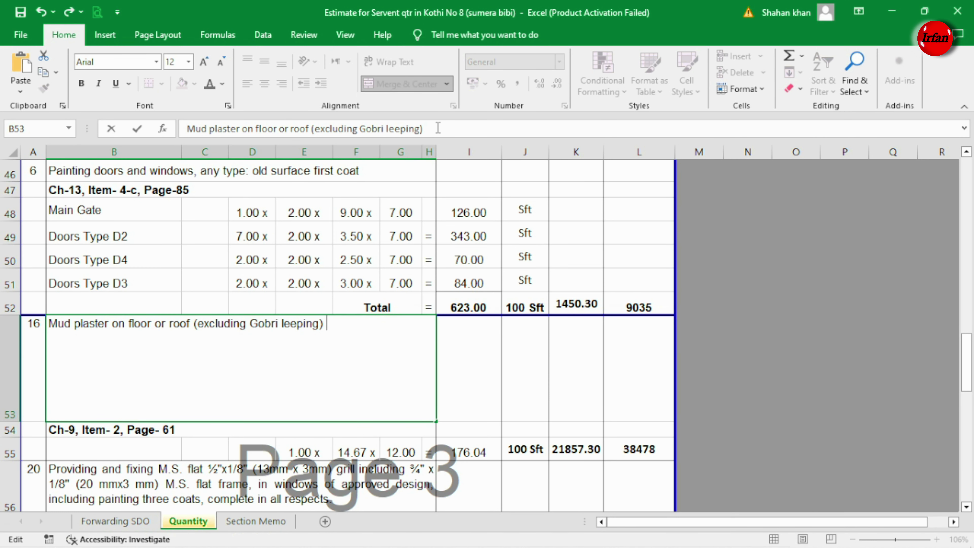
{"action": "left_click", "coordinate": [15, 69]}
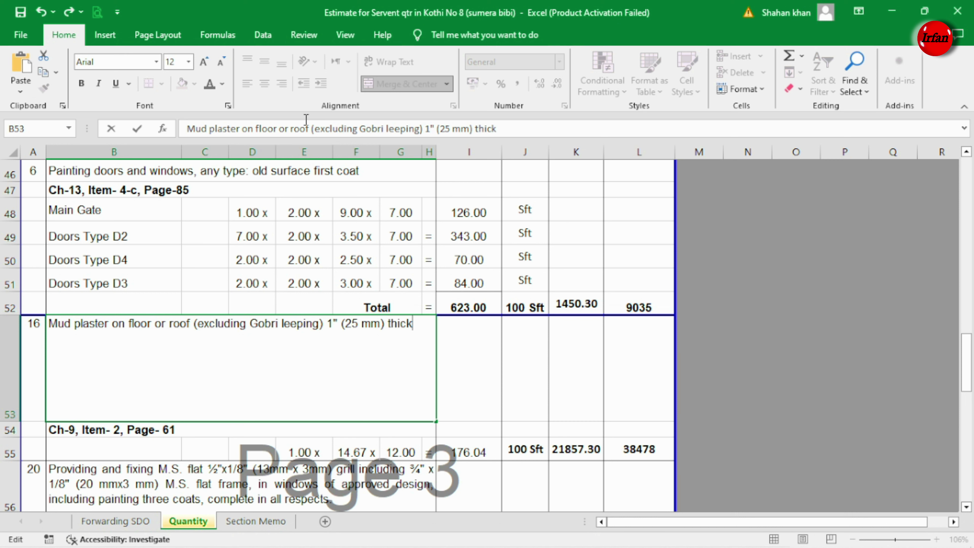
{"action": "left_click", "coordinate": [478, 389]}
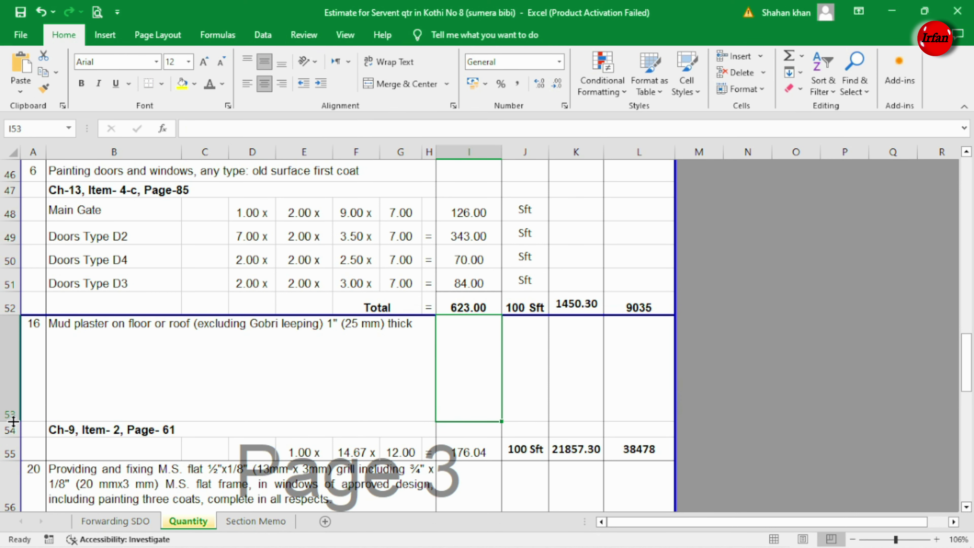
{"action": "left_click_drag", "start_coordinate": [14, 422], "coordinate": [14, 365]}
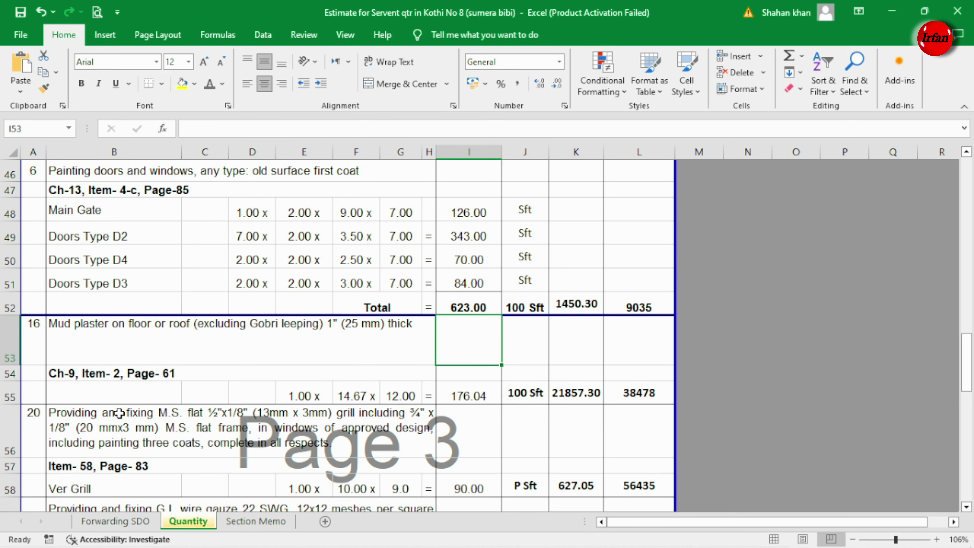
{"action": "left_click", "coordinate": [104, 375]}
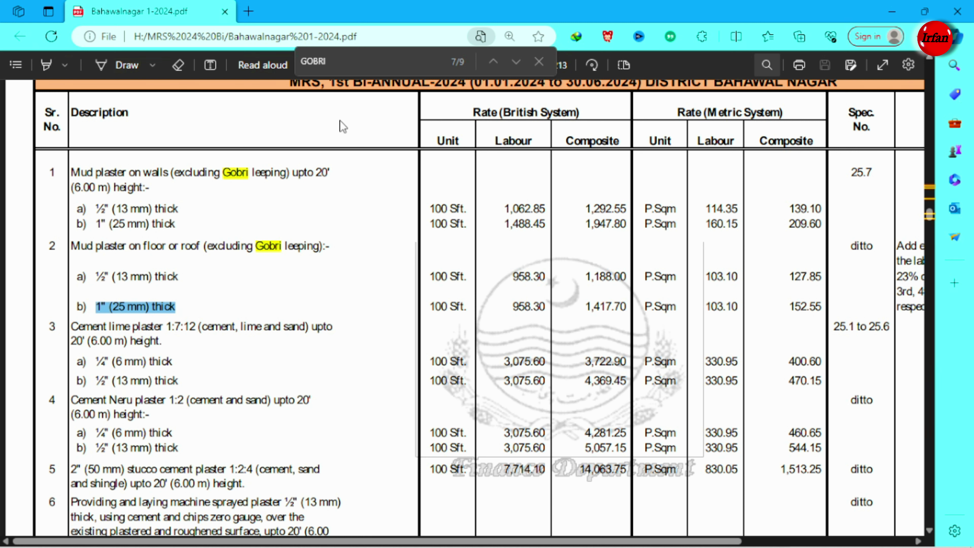
Close the PDF's GOBRI search.
{"action": "left_click", "coordinate": [539, 61]}
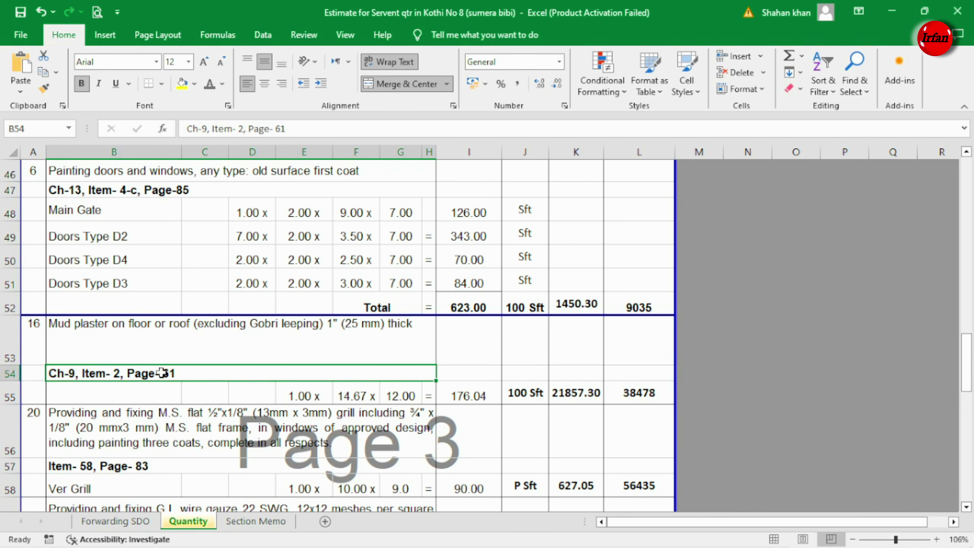
Correct B54's reference to read 'Ch-9, Item- 2-B, Page- 70'.
{"action": "double_click", "coordinate": [187, 373]}
{"action": "key", "text": "BackSpace"}
{"action": "type", "text": "70"}
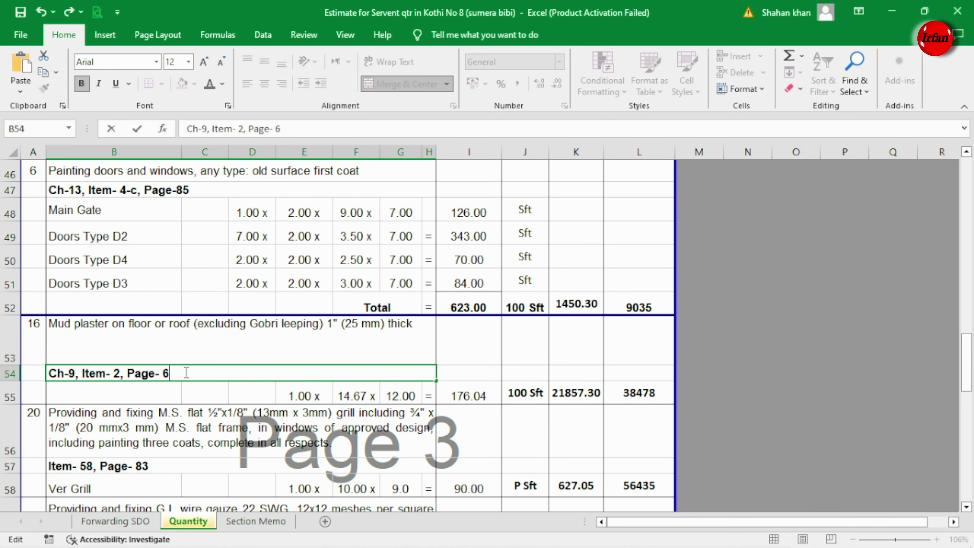
{"action": "left_click", "coordinate": [120, 373]}
{"action": "type", "text": "-"}
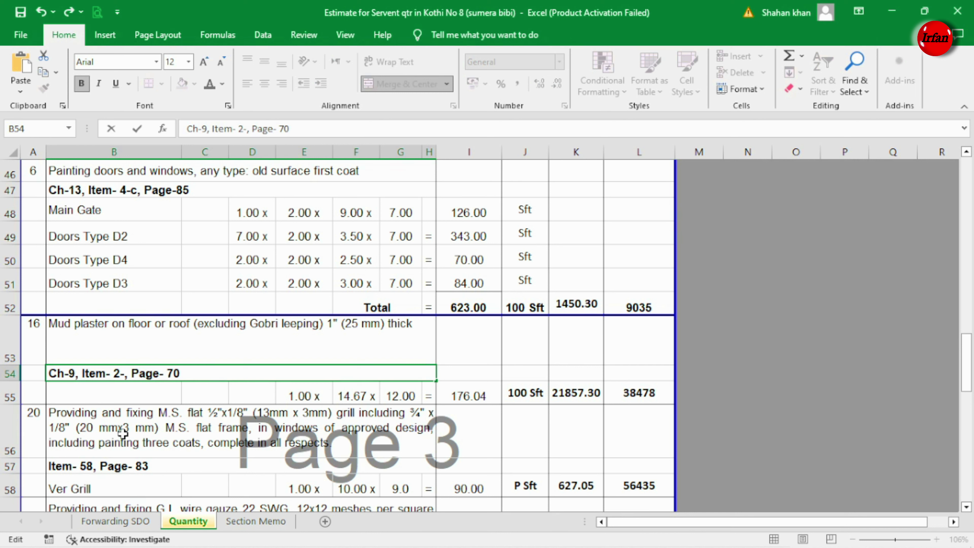
{"action": "type", "text": "B"}
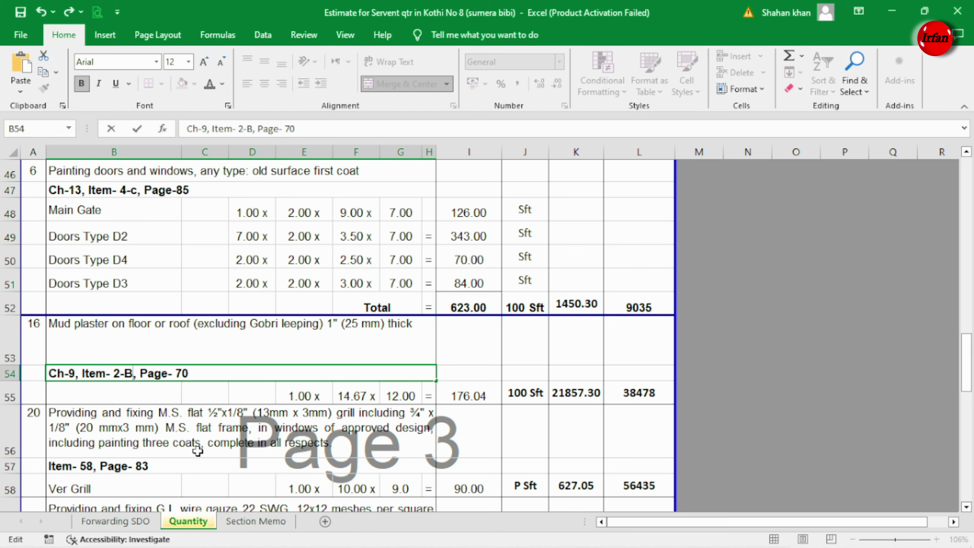
{"action": "left_click", "coordinate": [198, 451]}
{"action": "left_click", "coordinate": [562, 393]}
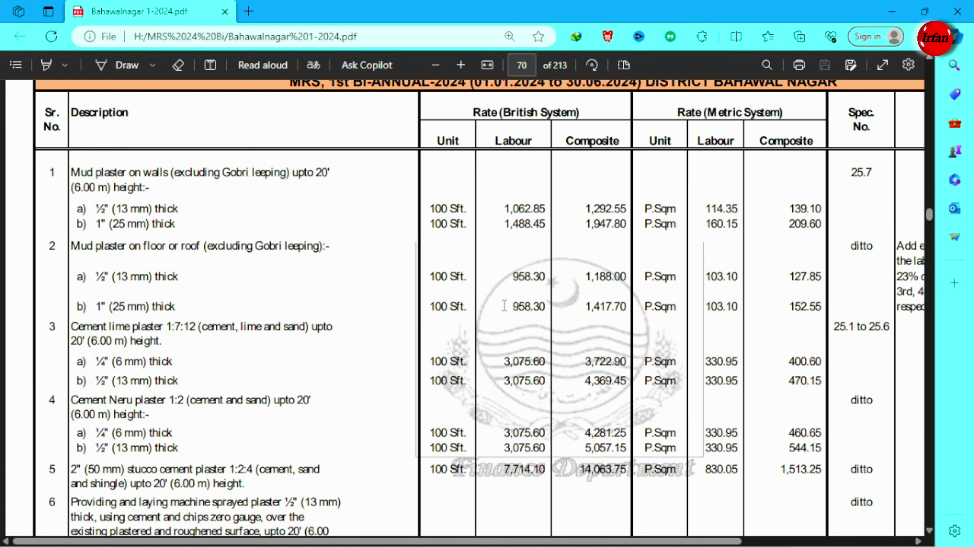
Copy the 1,417.70 composite rate for 1" mud plaster on floor or roof from the PDF.
{"action": "double_click", "coordinate": [605, 308]}
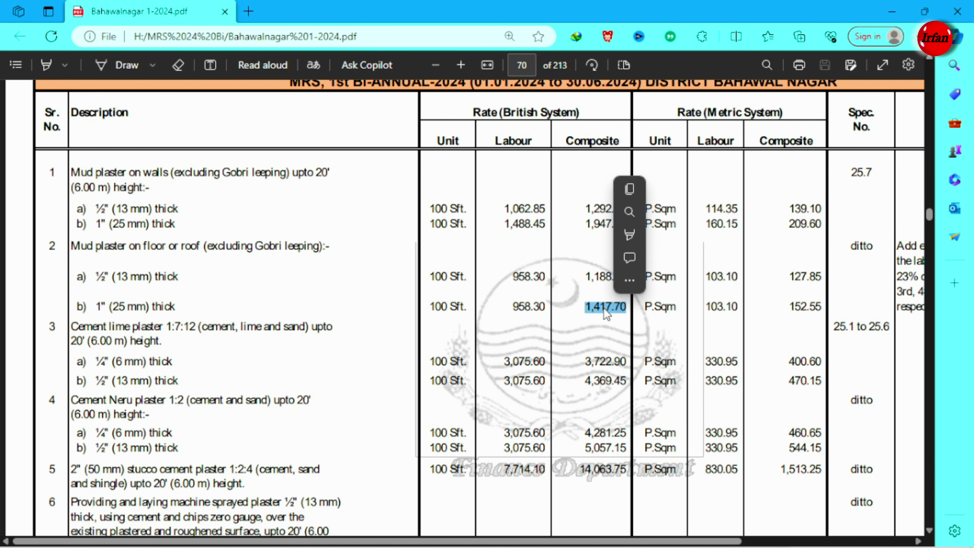
{"action": "left_click", "coordinate": [630, 189]}
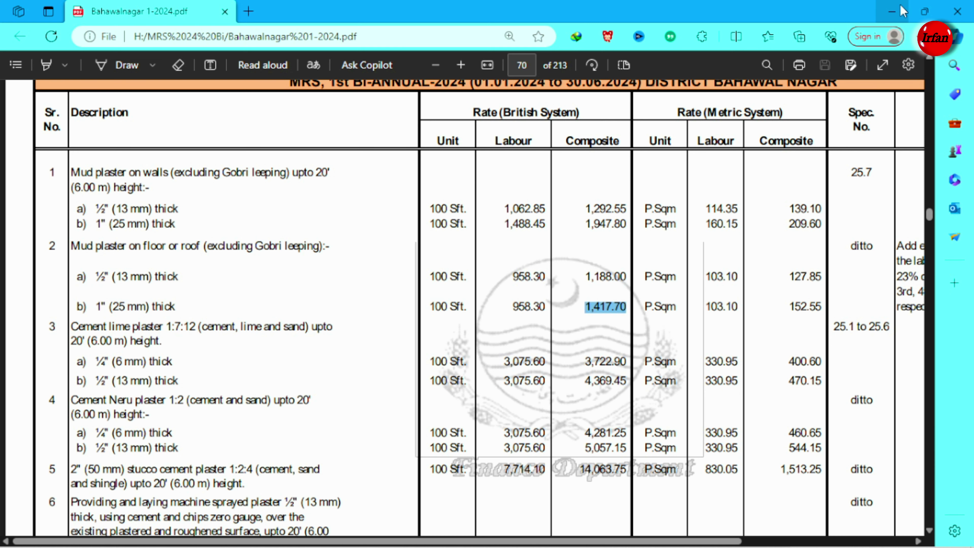
{"action": "left_click", "coordinate": [883, 12]}
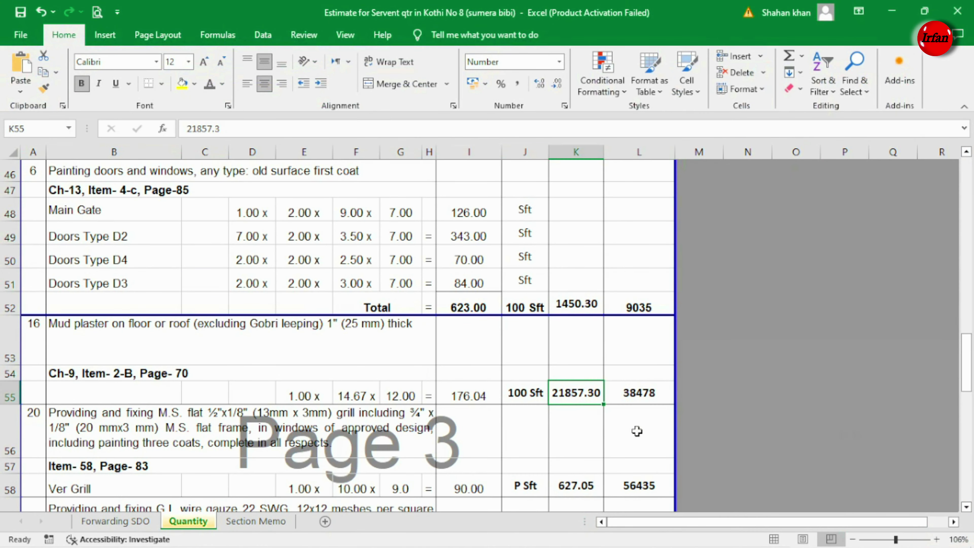
Paste 1417.70 into K55 so the mud plaster amount recalculates to 2496.
{"action": "double_click", "coordinate": [203, 129]}
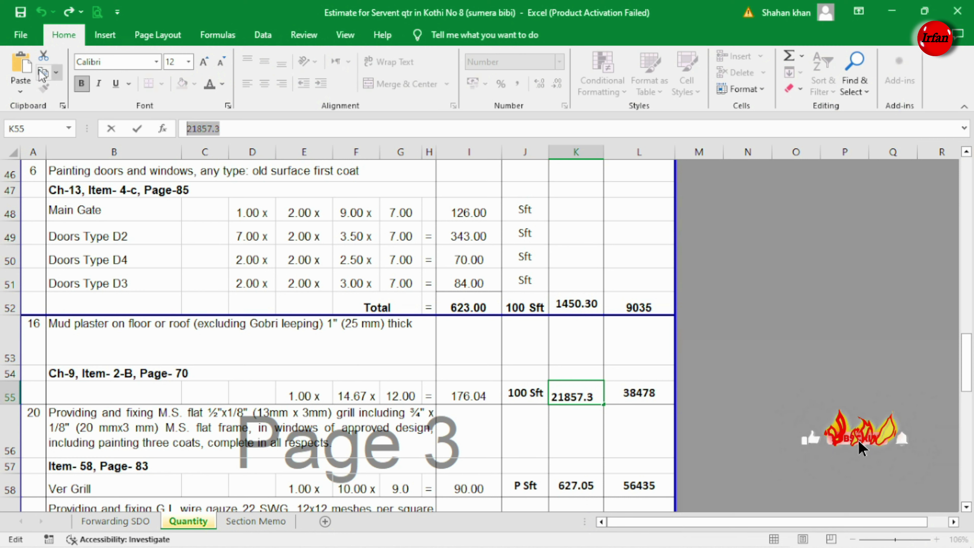
{"action": "key", "text": "ctrl+v"}
{"action": "scroll", "coordinate": [266, 347], "scroll_direction": "down", "scroll_amount": 1}
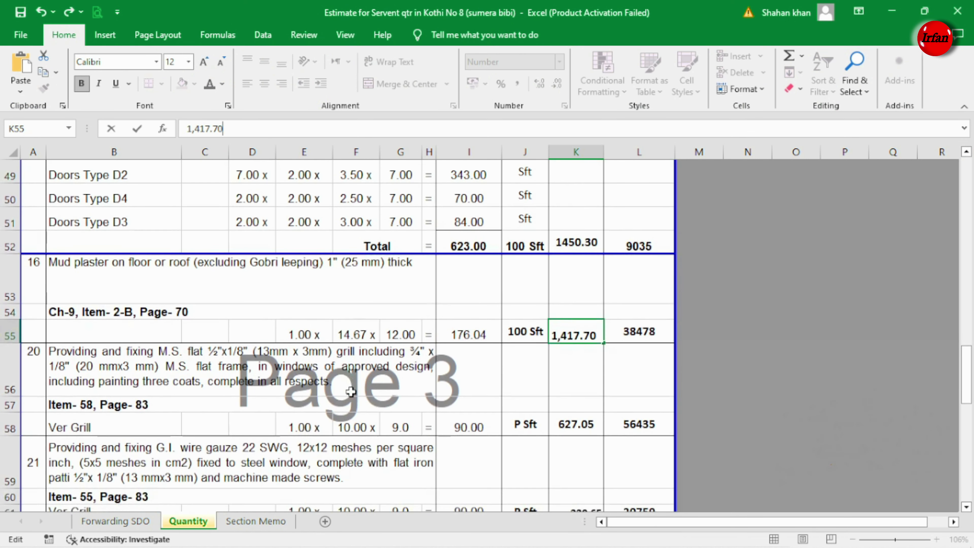
{"action": "scroll", "coordinate": [266, 347], "scroll_direction": "down", "scroll_amount": 1}
{"action": "left_click", "coordinate": [161, 296]}
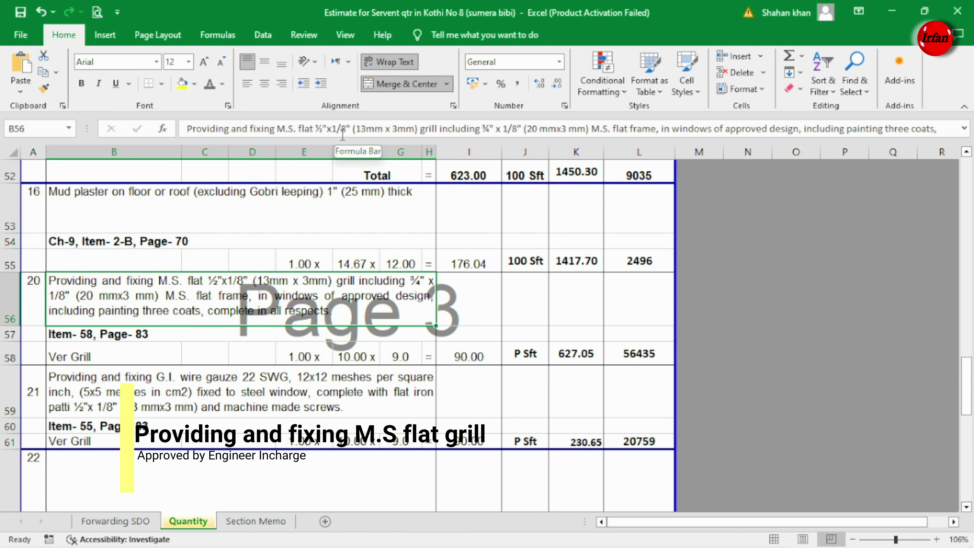
{"action": "left_click_drag", "start_coordinate": [352, 128], "coordinate": [187, 127]}
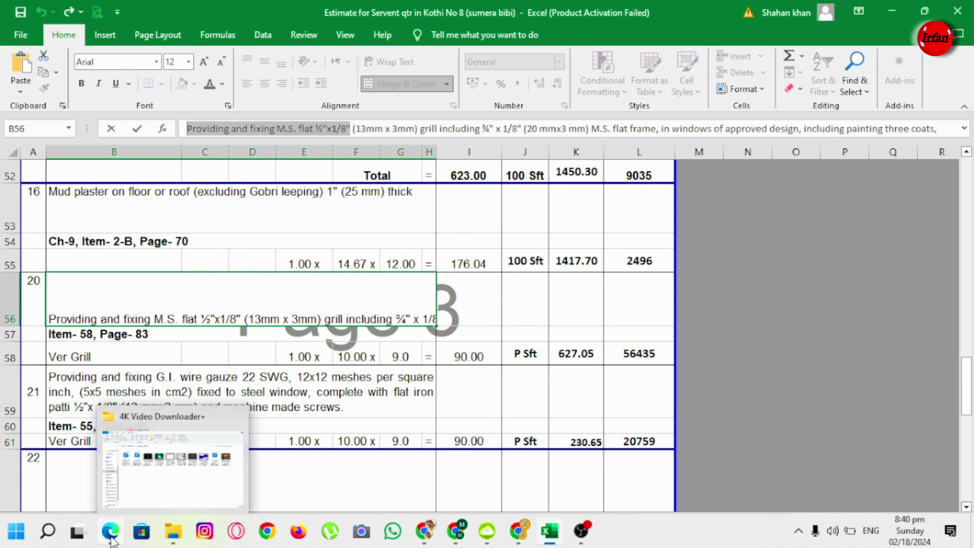
Search the rate PDF for the M.S. flat grill description and check K58's current Ver Grill rate.
{"action": "left_click", "coordinate": [110, 531]}
{"action": "key", "text": "ctrl+f"}
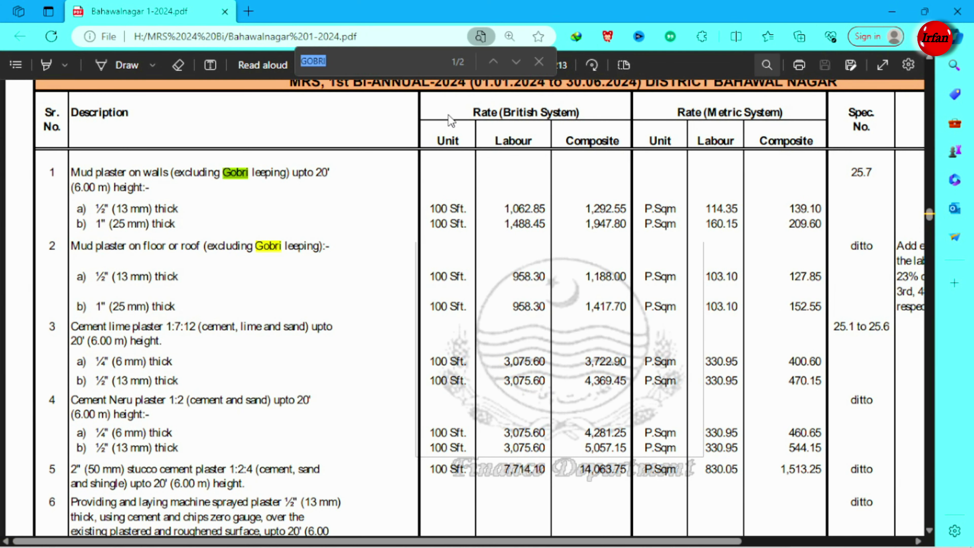
{"action": "key", "text": "ctrl+v"}
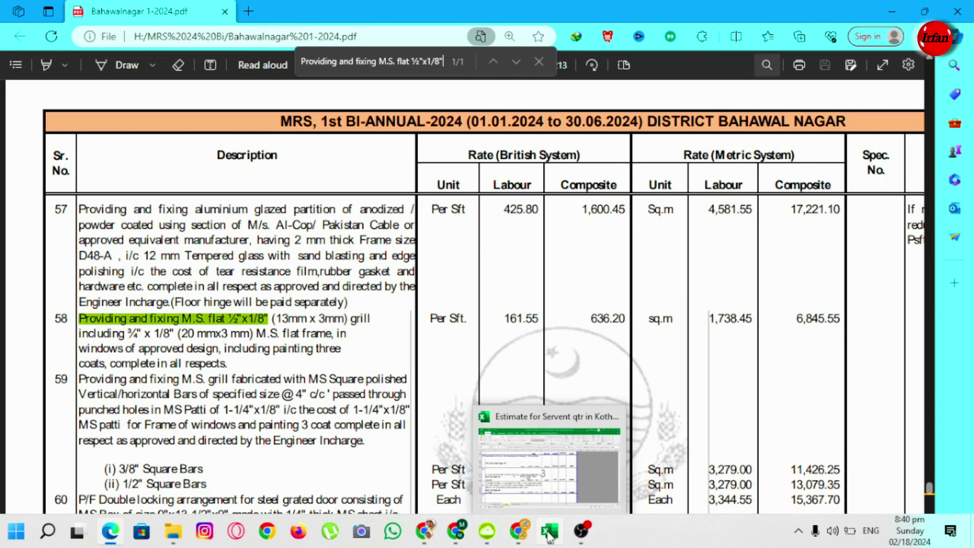
{"action": "left_click", "coordinate": [549, 535]}
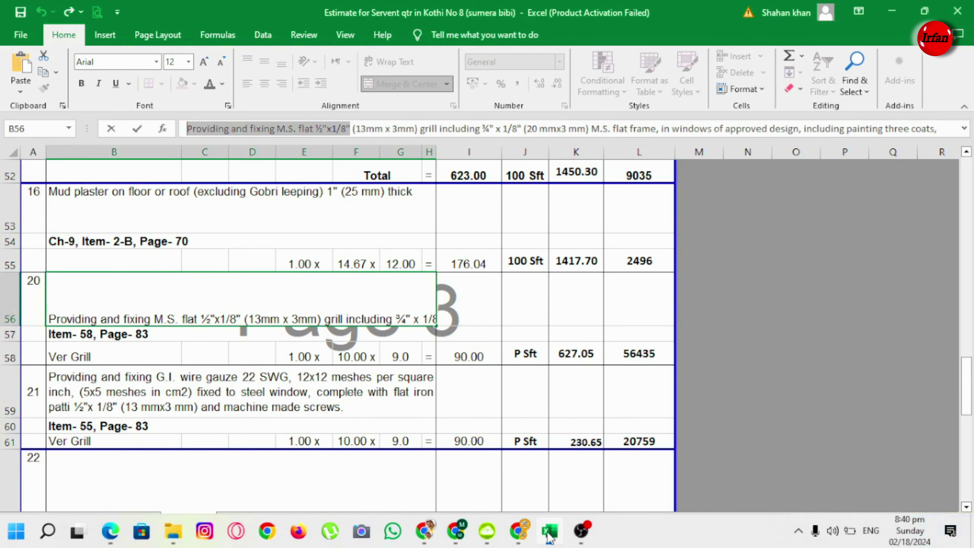
{"action": "left_click", "coordinate": [581, 353]}
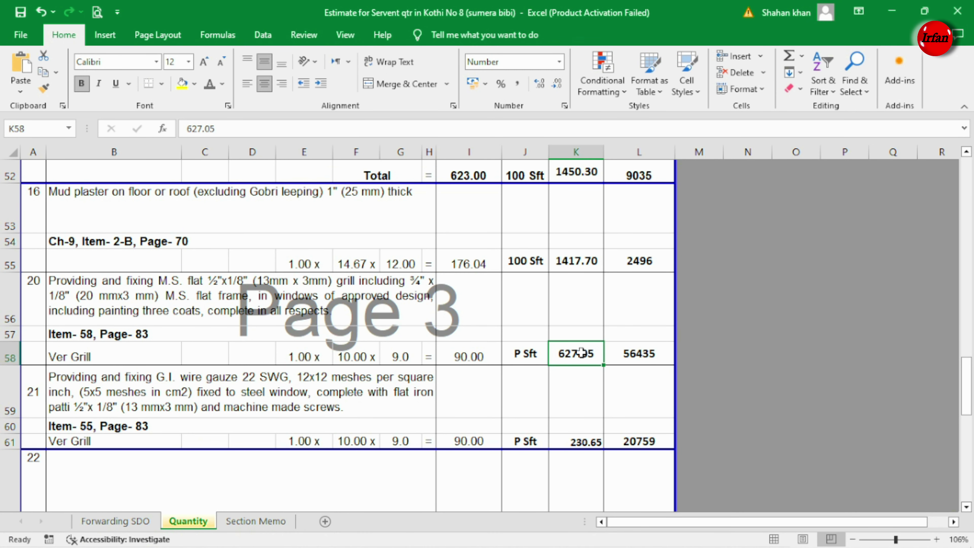
{"action": "mouse_move", "coordinate": [550, 531]}
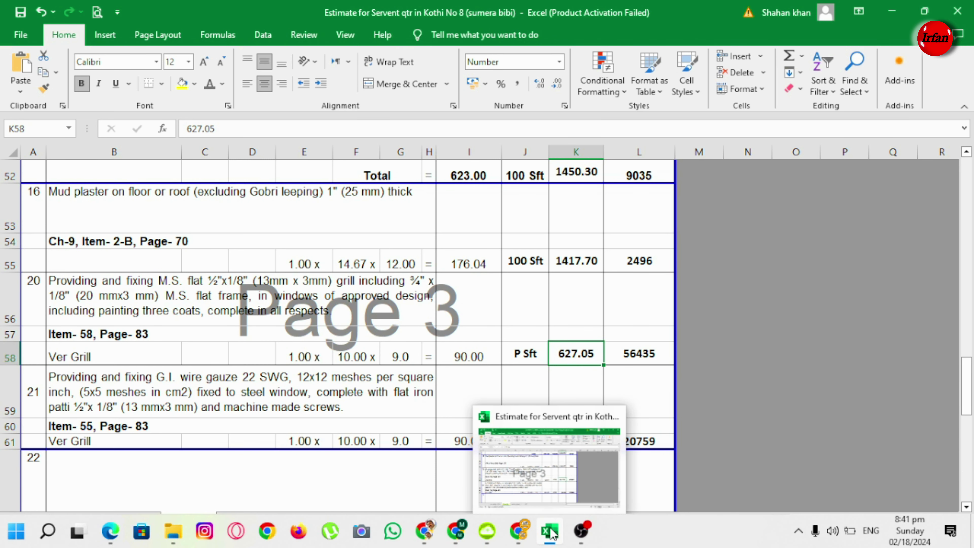
Copy the grill's 636.20 composite rate from page 200 of the PDF.
{"action": "left_click", "coordinate": [110, 531]}
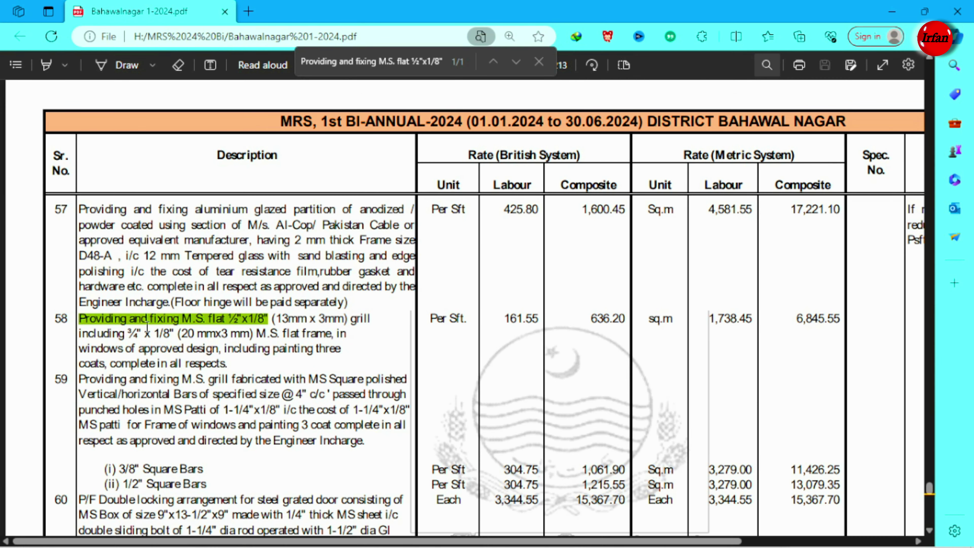
{"action": "left_click", "coordinate": [539, 62]}
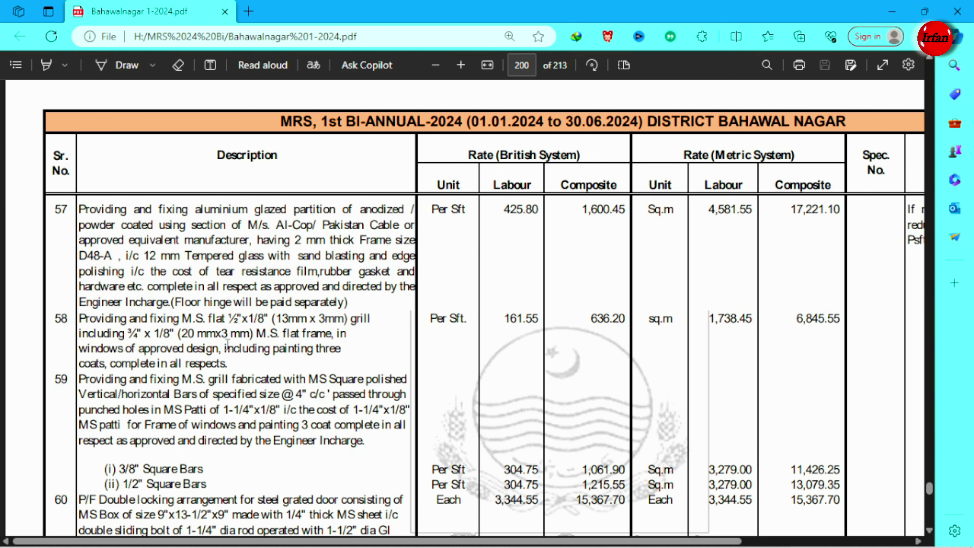
{"action": "double_click", "coordinate": [609, 318]}
{"action": "left_click", "coordinate": [635, 203]}
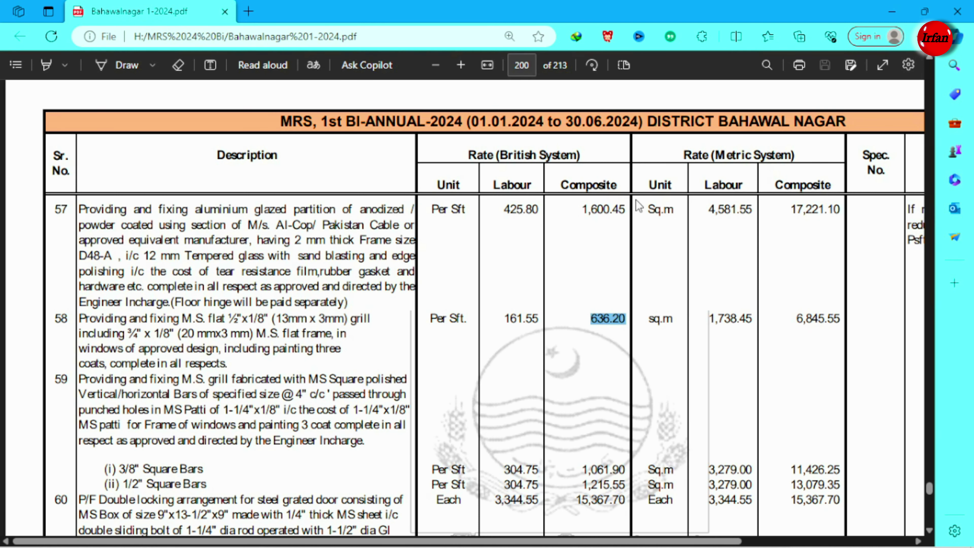
{"action": "left_click", "coordinate": [892, 11]}
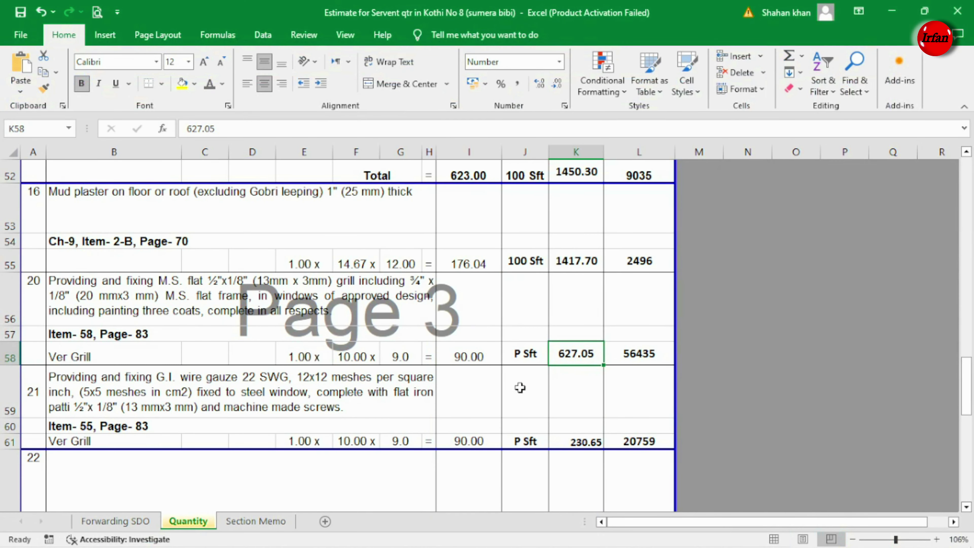
Replace the Ver Grill rate in K58 with 636.20, giving amount 57258.
{"action": "left_click_drag", "start_coordinate": [238, 127], "coordinate": [150, 130]}
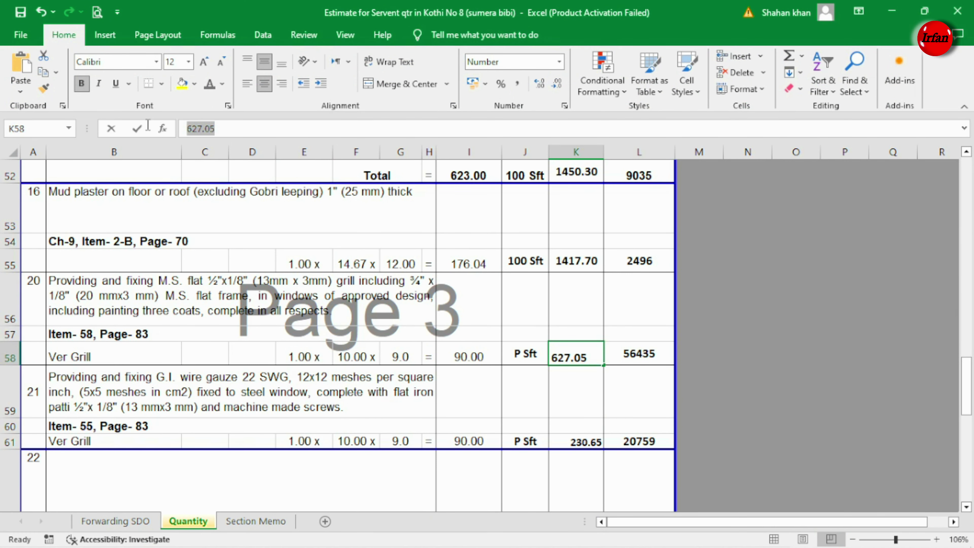
{"action": "key", "text": "ctrl+v"}
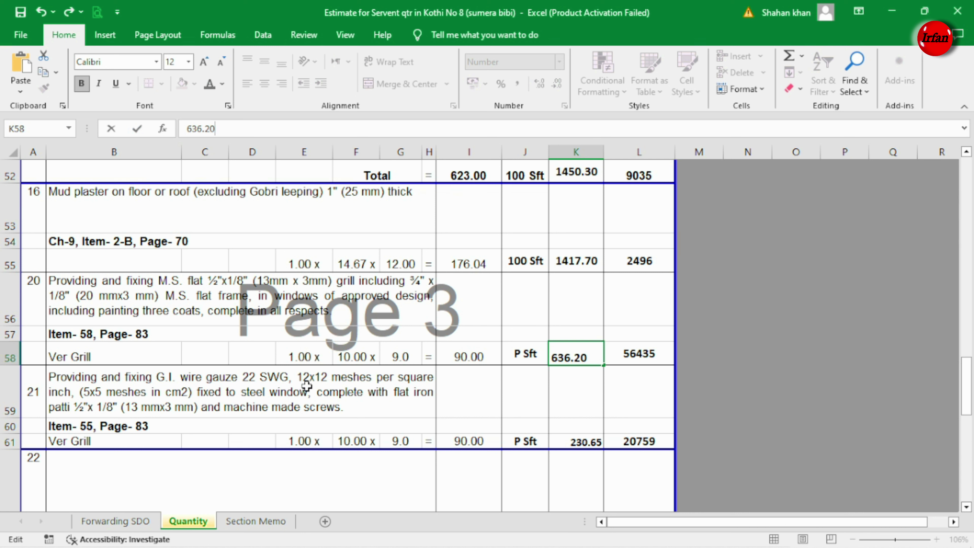
{"action": "left_click", "coordinate": [156, 334]}
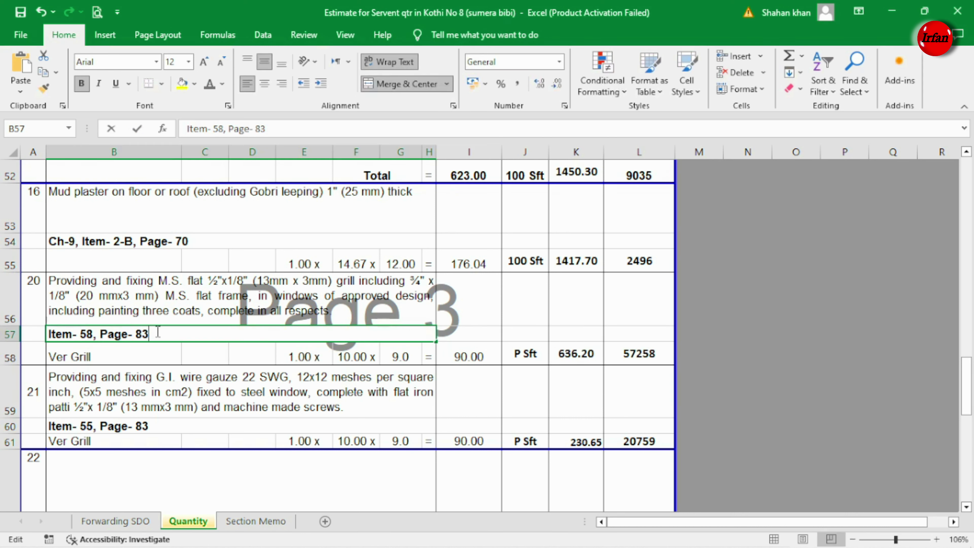
Change row 57's reference to Page- 200 and select the wire gauze description's opening words.
{"action": "left_click_drag", "start_coordinate": [142, 331], "coordinate": [134, 332]}
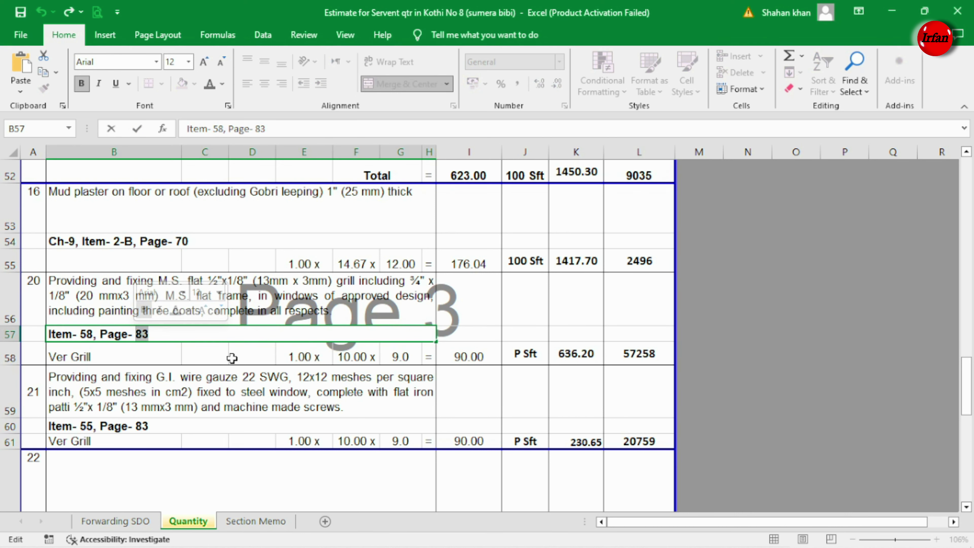
{"action": "type", "text": "200"}
{"action": "left_click", "coordinate": [143, 393]}
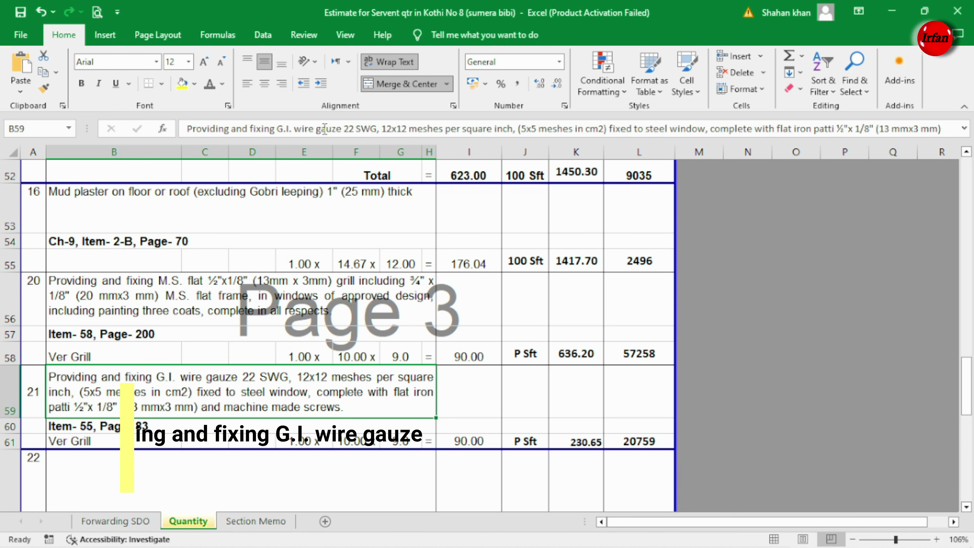
{"action": "left_click_drag", "start_coordinate": [340, 128], "coordinate": [176, 133]}
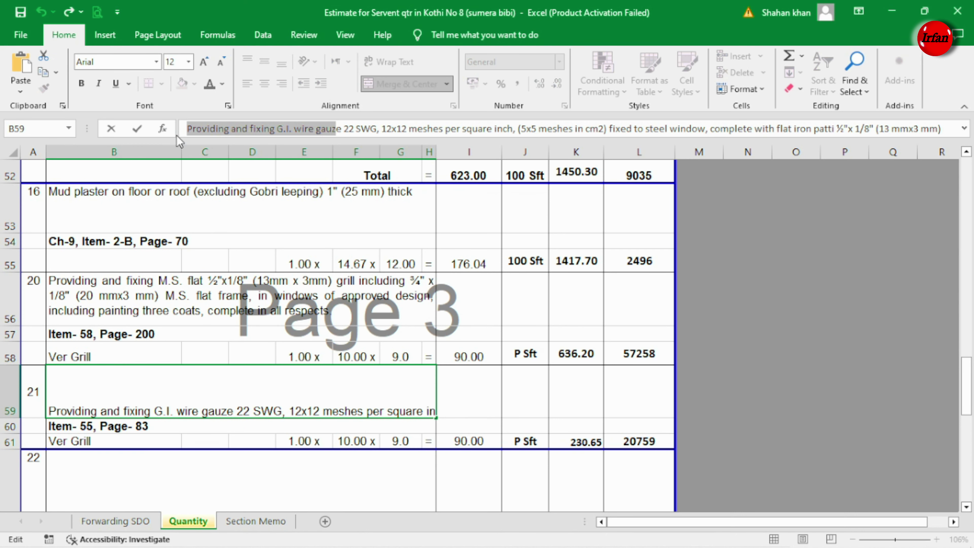
{"action": "left_click", "coordinate": [572, 441]}
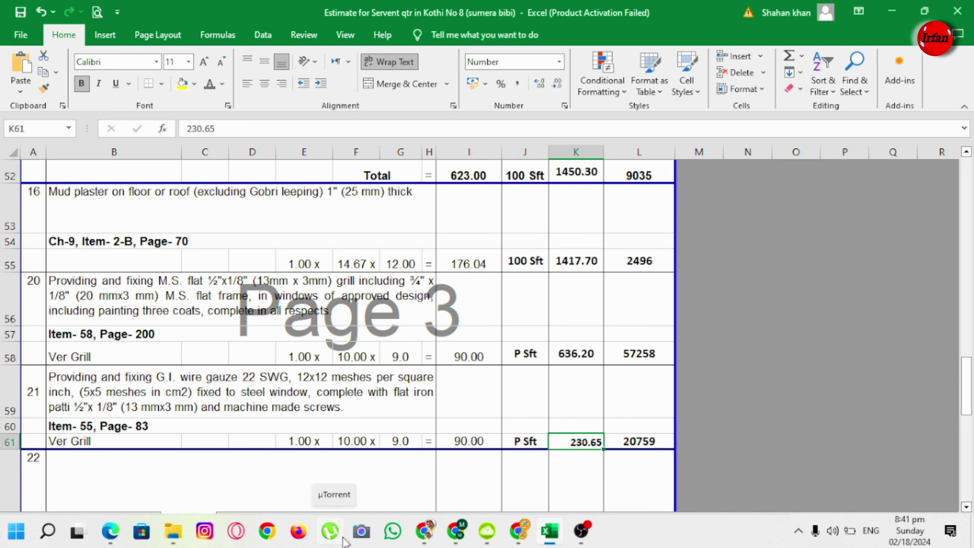
{"action": "mouse_move", "coordinate": [110, 530]}
{"action": "left_click", "coordinate": [111, 533]}
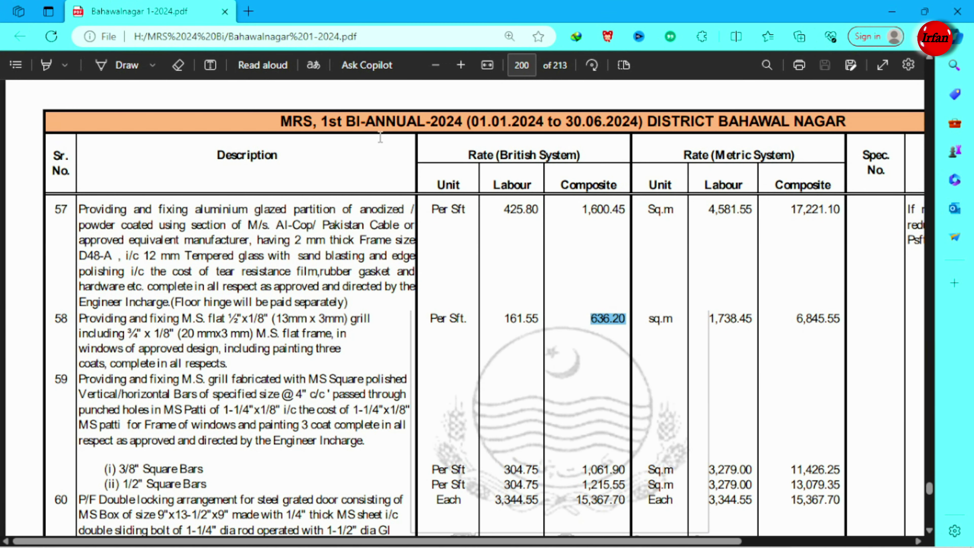
Search the PDF for the wire gauze description and copy item 55's 241.70 composite rate.
{"action": "key", "text": "ctrl+f"}
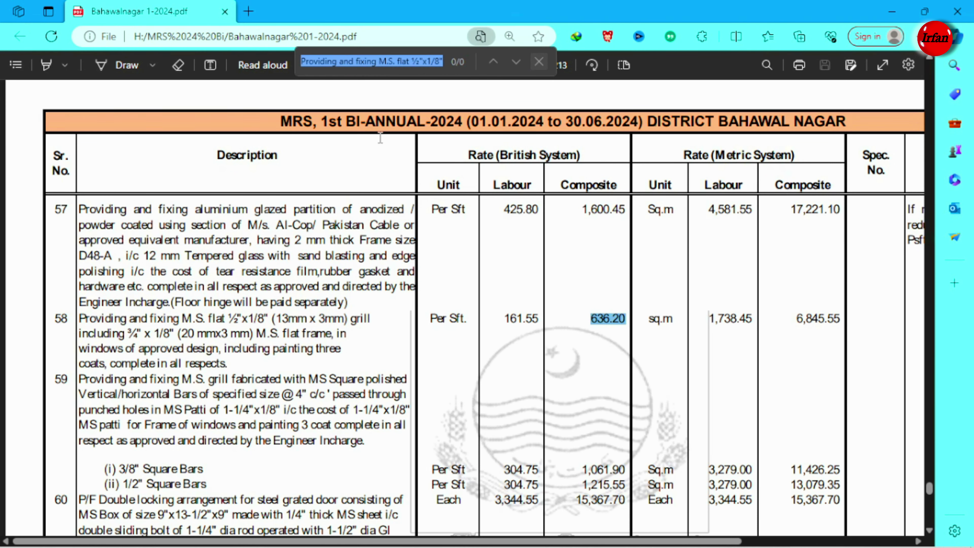
{"action": "key", "text": "ctrl+v"}
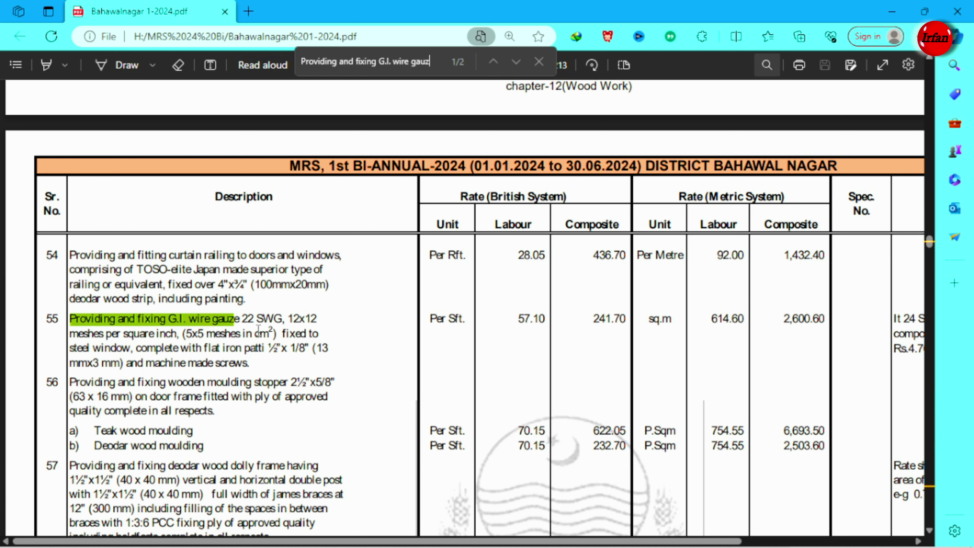
{"action": "double_click", "coordinate": [618, 321]}
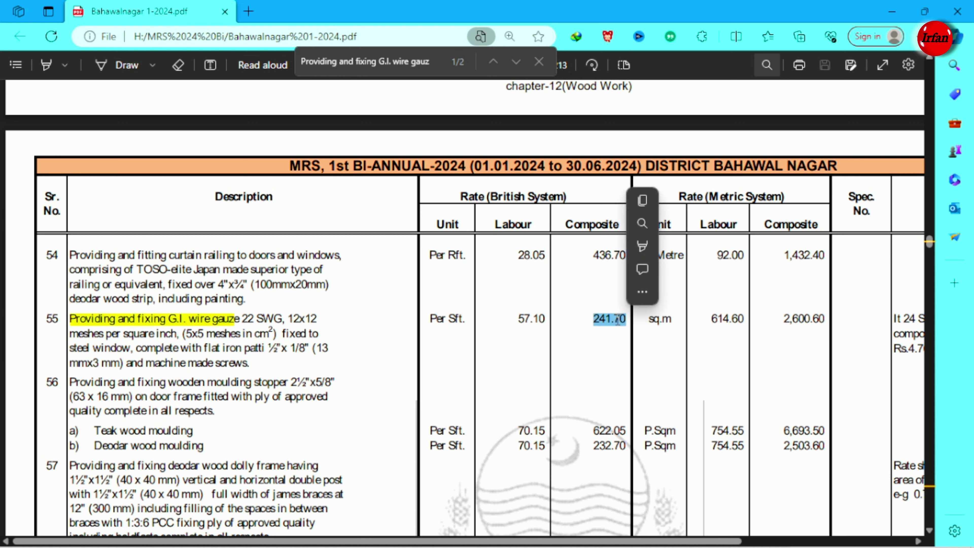
{"action": "left_click", "coordinate": [643, 201]}
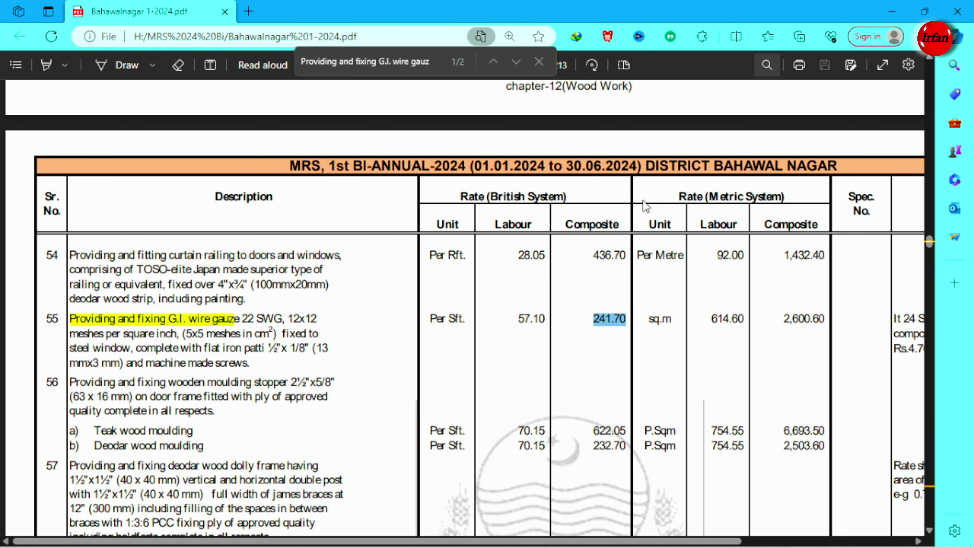
{"action": "left_click", "coordinate": [541, 60]}
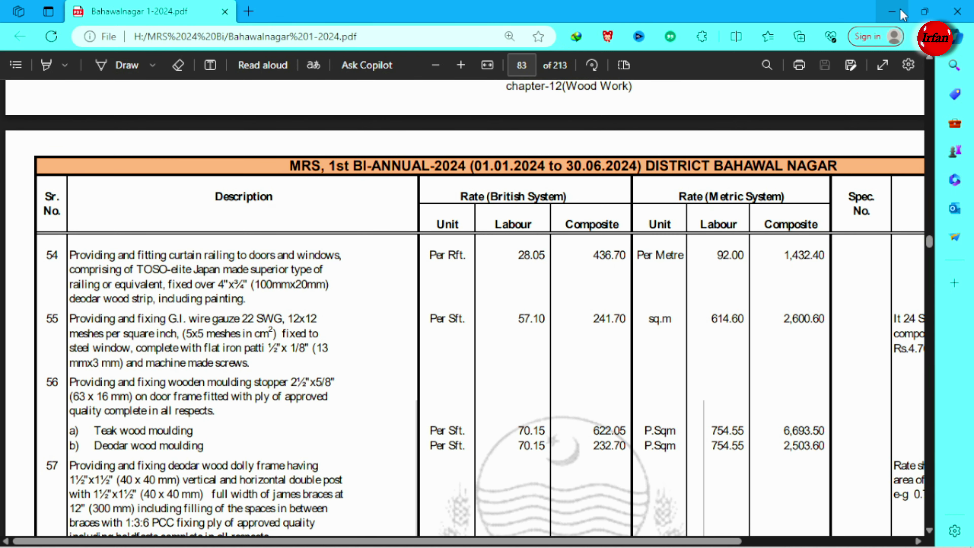
{"action": "left_click", "coordinate": [893, 12]}
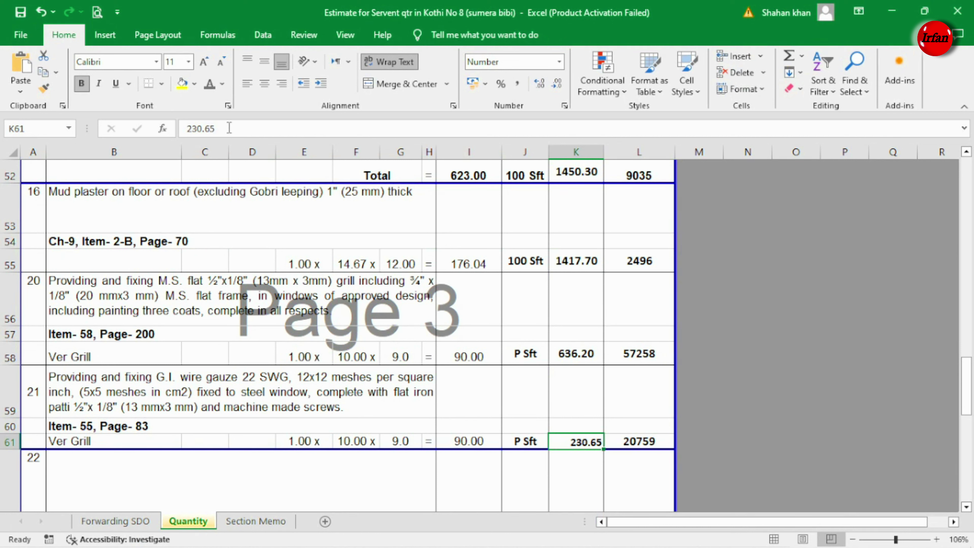
Paste the PDF rate 241.70 into K61 for the G.I. wire gauze grill.
{"action": "left_click_drag", "start_coordinate": [229, 128], "coordinate": [152, 128]}
{"action": "key", "text": "ctrl+v"}
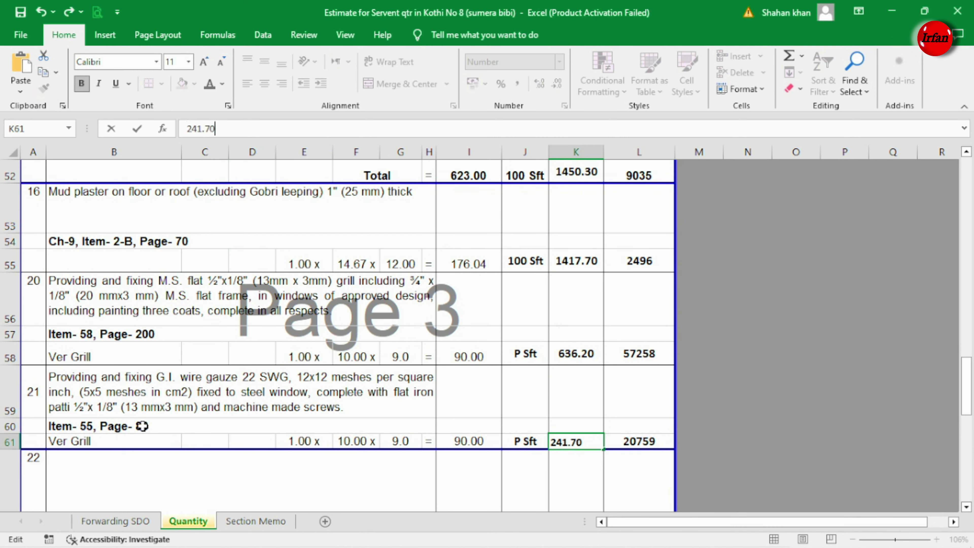
{"action": "left_click", "coordinate": [142, 426]}
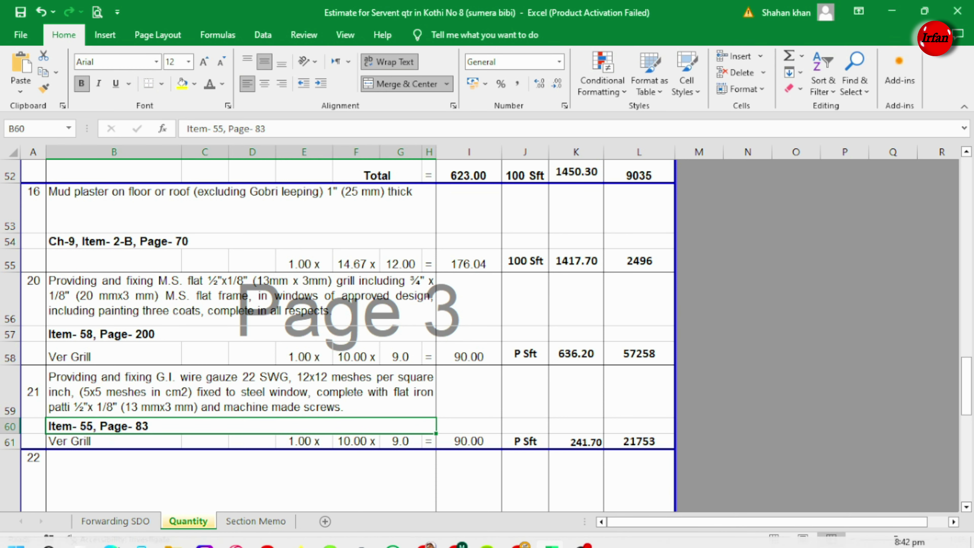
Recheck the rate against the PDF, inspect I61's formula, and return to the top of the Quantity sheet.
{"action": "left_click", "coordinate": [112, 539]}
{"action": "left_click", "coordinate": [111, 540]}
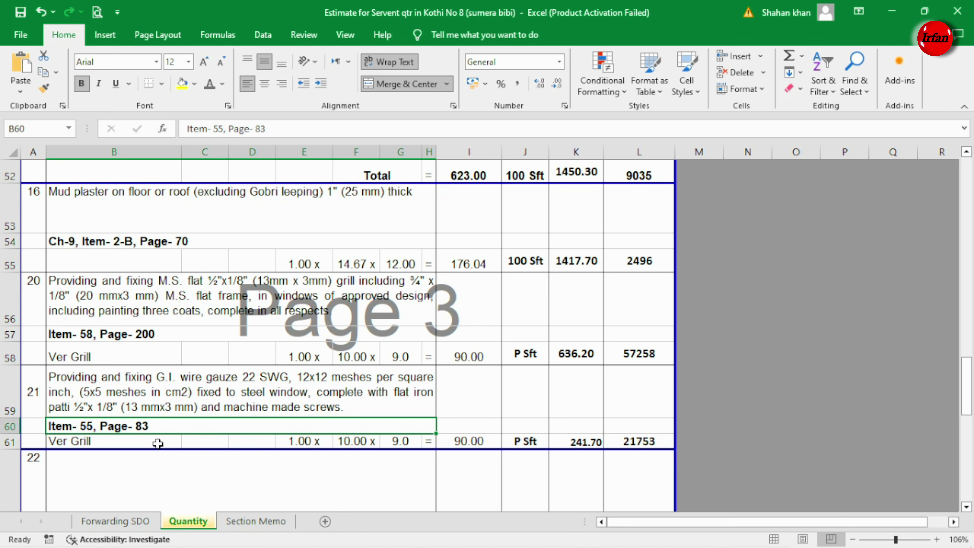
{"action": "left_click", "coordinate": [478, 442]}
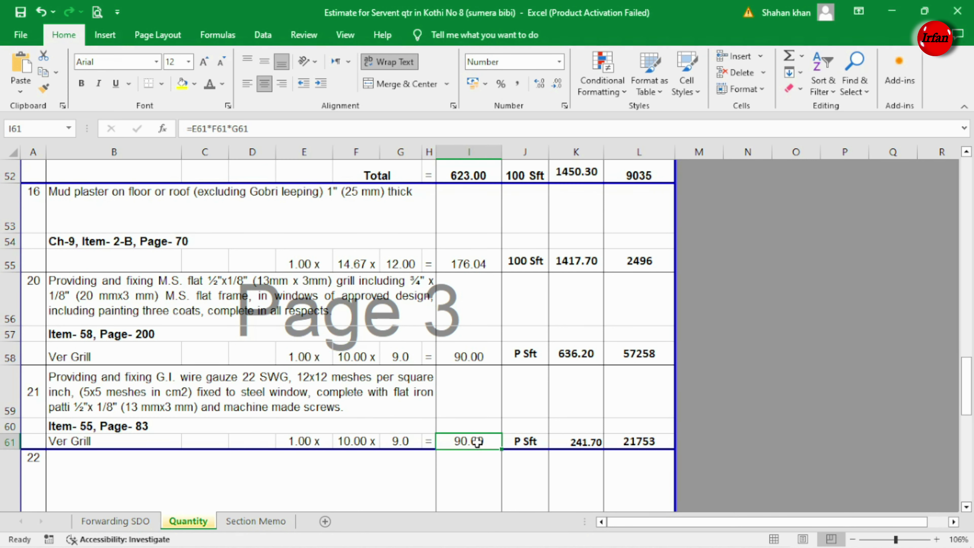
{"action": "scroll", "coordinate": [411, 384], "scroll_direction": "up", "scroll_amount": 2}
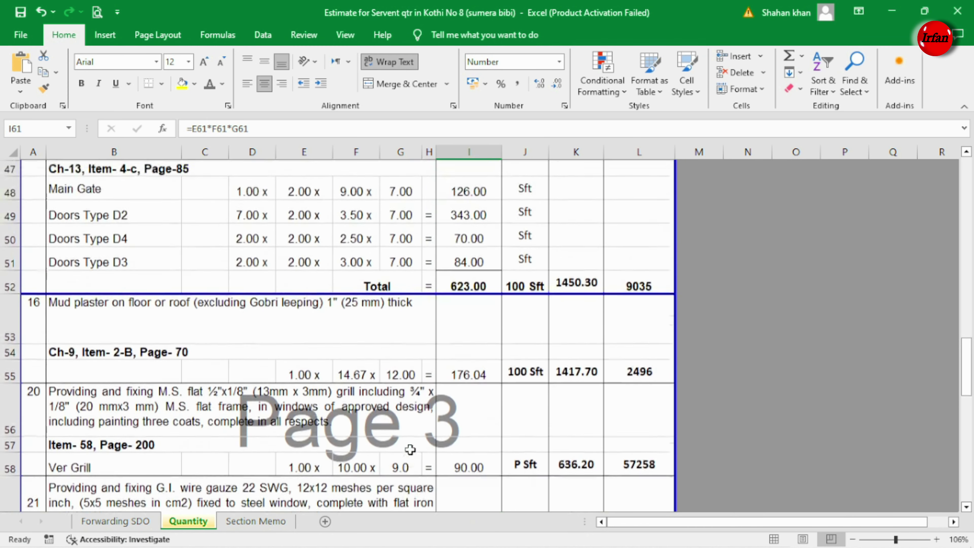
{"action": "scroll", "coordinate": [411, 384], "scroll_direction": "up", "scroll_amount": 2}
{"action": "scroll", "coordinate": [410, 384], "scroll_direction": "up", "scroll_amount": 14}
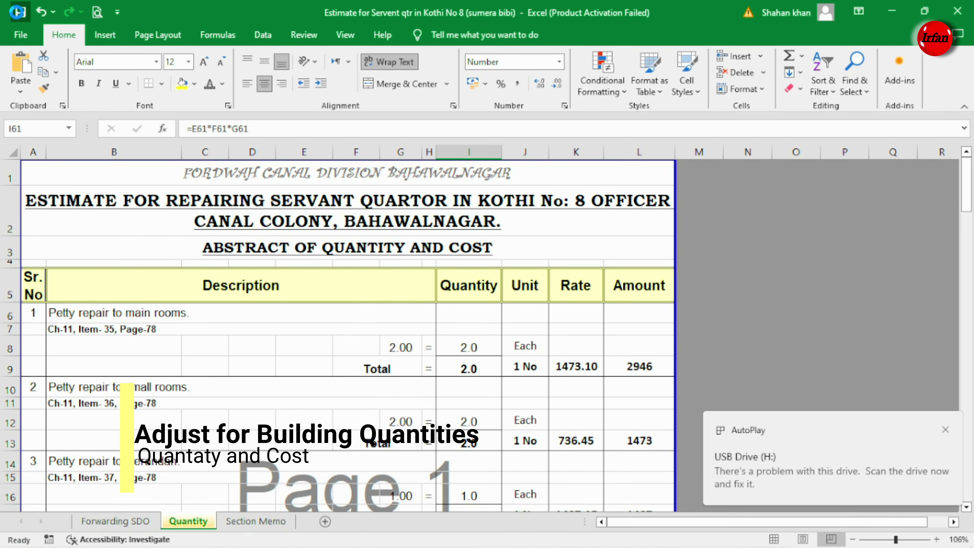
Review the repair quantities in G8, G12 and G16.
{"action": "left_click", "coordinate": [412, 346]}
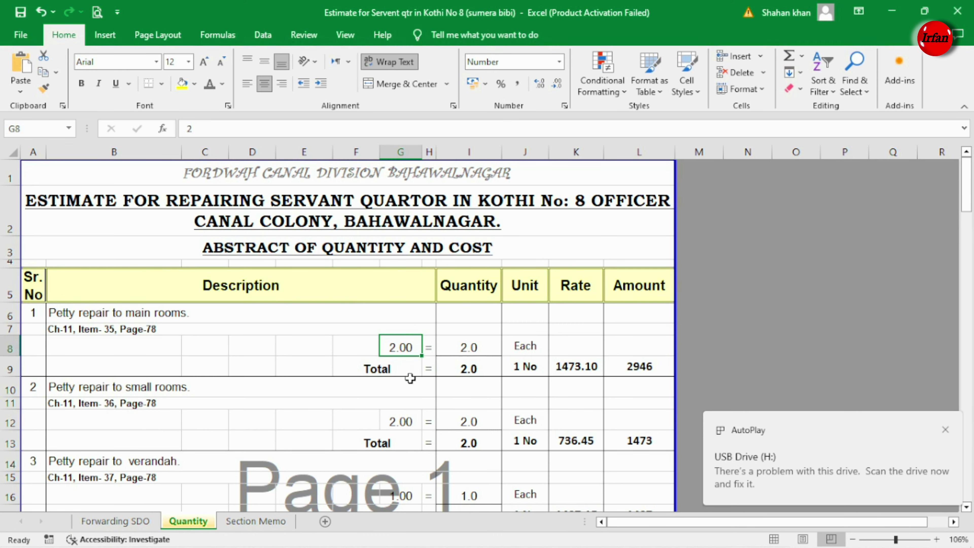
{"action": "left_click", "coordinate": [407, 421]}
{"action": "scroll", "coordinate": [407, 421], "scroll_direction": "down", "scroll_amount": 2}
{"action": "left_click", "coordinate": [399, 332]}
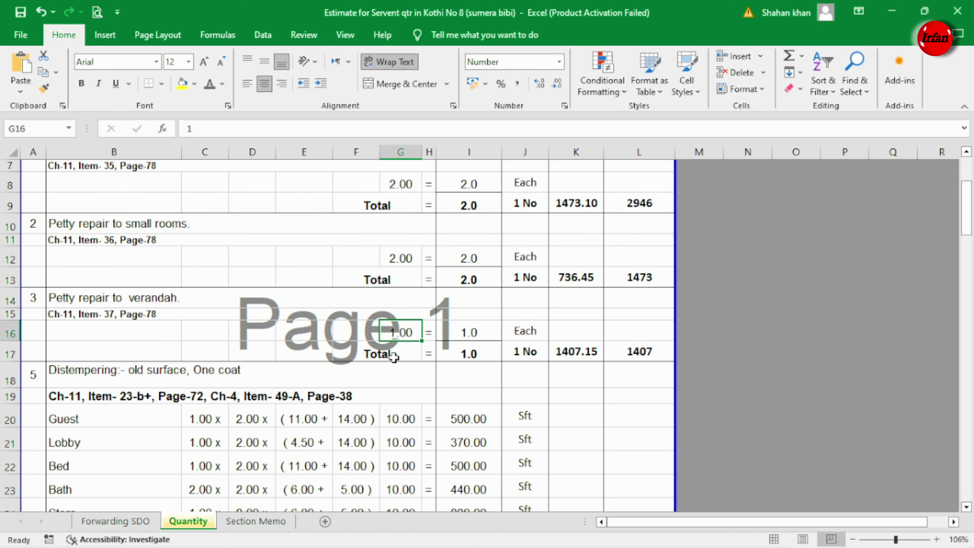
{"action": "scroll", "coordinate": [395, 365], "scroll_direction": "down", "scroll_amount": 1}
Relabel B20 as Room with length 10 and width 8.
{"action": "left_click", "coordinate": [66, 364]}
{"action": "type", "text": "rOO"}
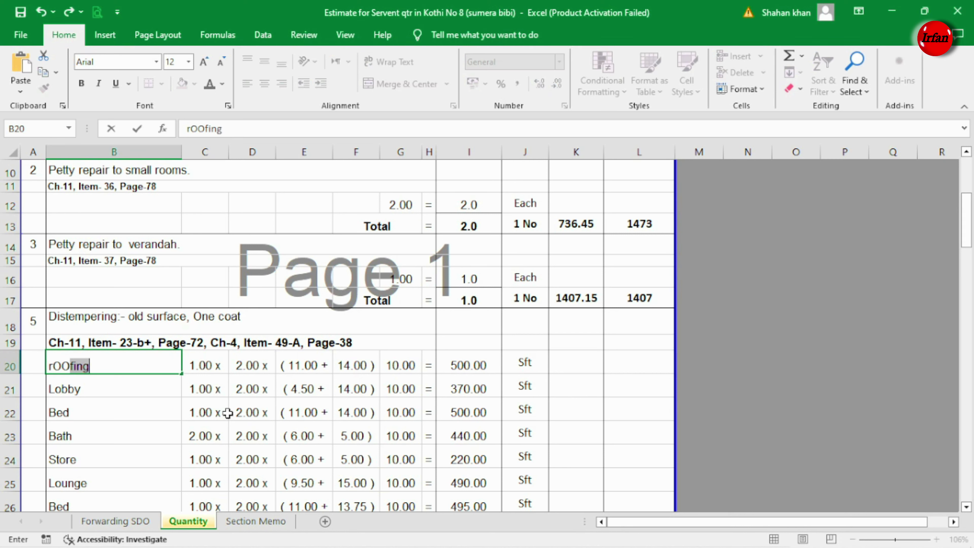
{"action": "type", "text": "Room"}
{"action": "key", "text": "Tab"}
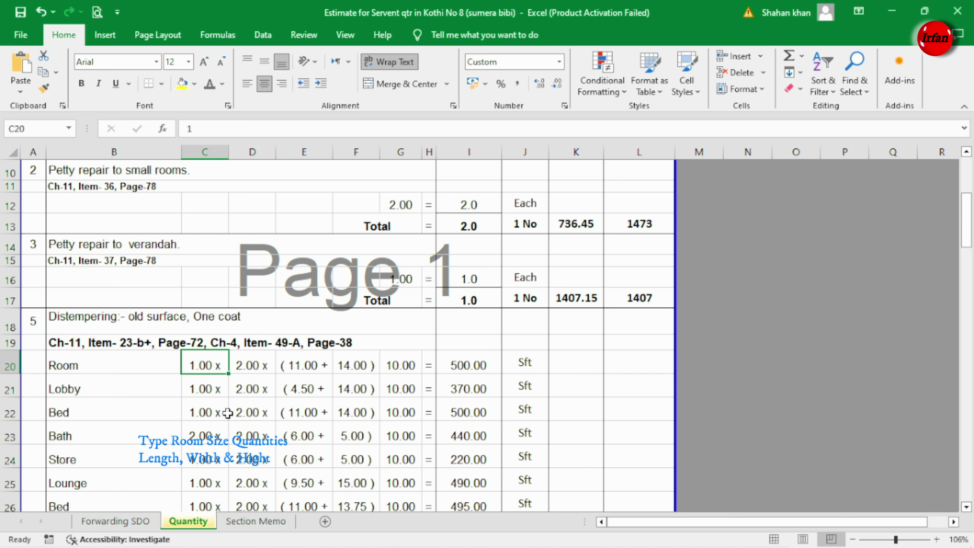
{"action": "key", "text": "Tab"}
{"action": "key", "text": "Tab"}
{"action": "type", "text": "1"}
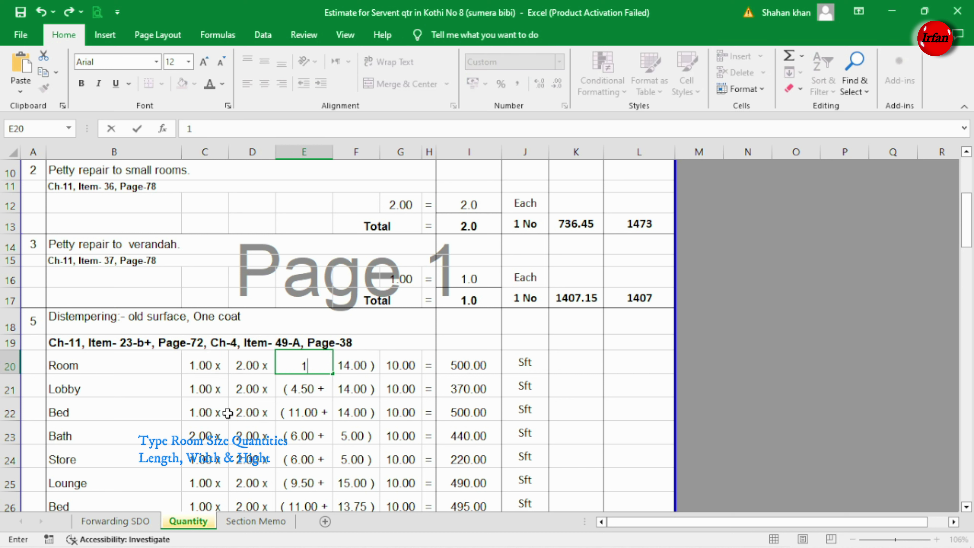
{"action": "key", "text": "Tab"}
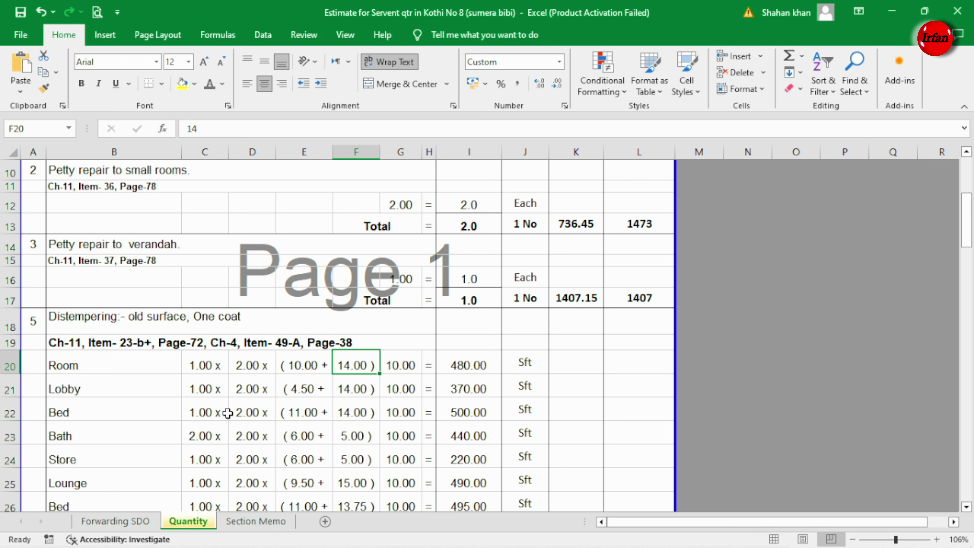
{"action": "type", "text": "8"}
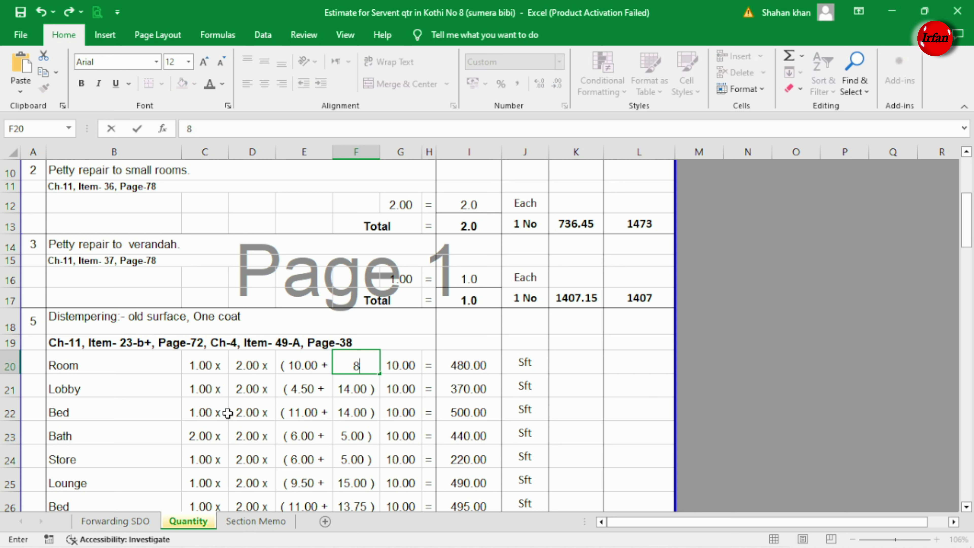
{"action": "key", "text": "Tab"}
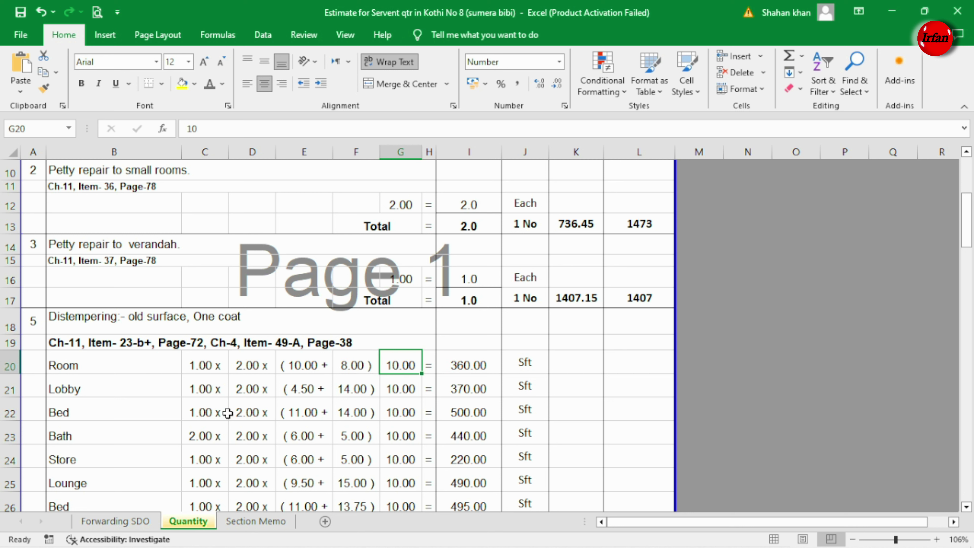
Relabel B21 as Roof and set its first multiplier to 1.
{"action": "key", "text": "Down"}
{"action": "key", "text": "Left"}
{"action": "key", "text": "Left"}
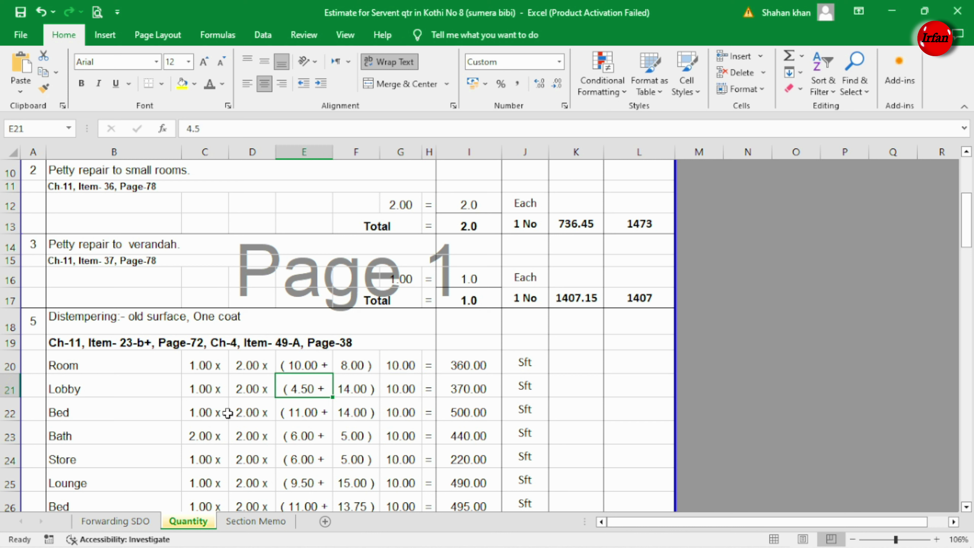
{"action": "key", "text": "Left"}
{"action": "key", "text": "Left"}
{"action": "key", "text": "Left"}
{"action": "type", "text": "Roof"}
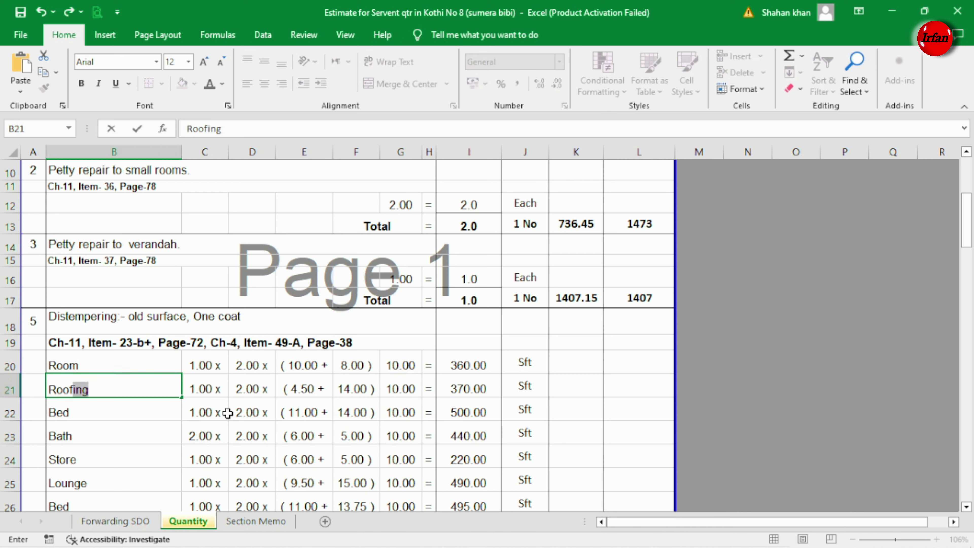
{"action": "key", "text": "Delete"}
{"action": "key", "text": "Tab"}
{"action": "key", "text": "Delete"}
{"action": "key", "text": "Tab"}
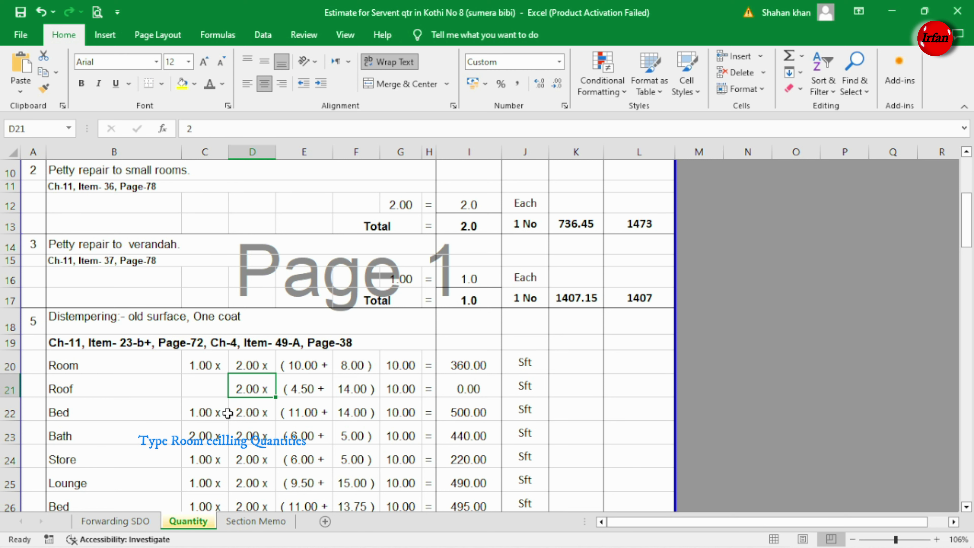
{"action": "type", "text": "1"}
{"action": "key", "text": "Tab"}
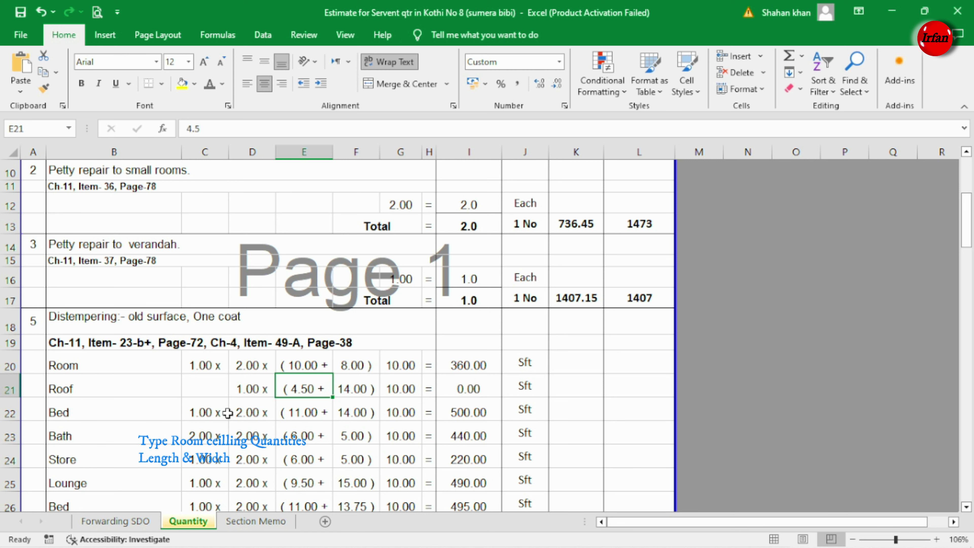
Link E21 and F21 to the room's length and width in row 20, and clear the height.
{"action": "type", "text": "="}
{"action": "key", "text": "Up"}
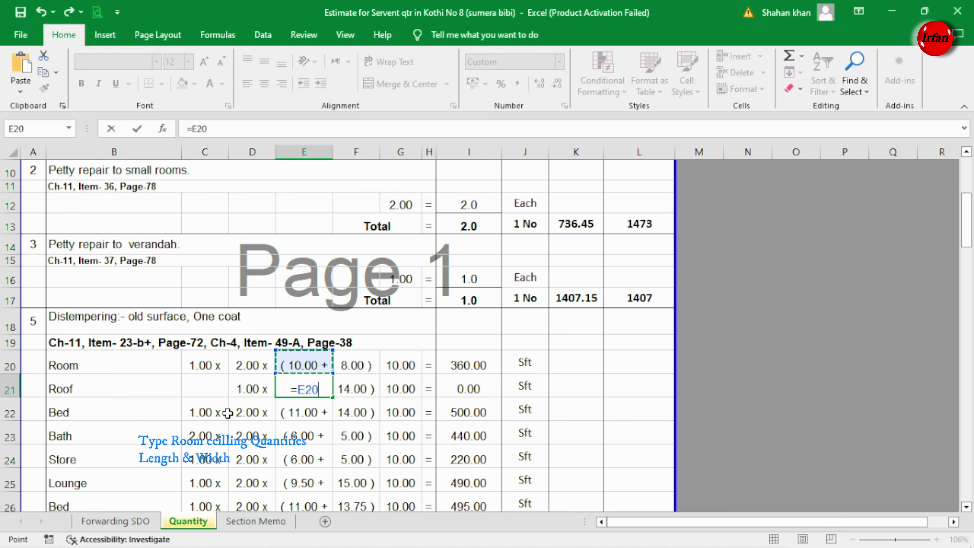
{"action": "key", "text": "Tab"}
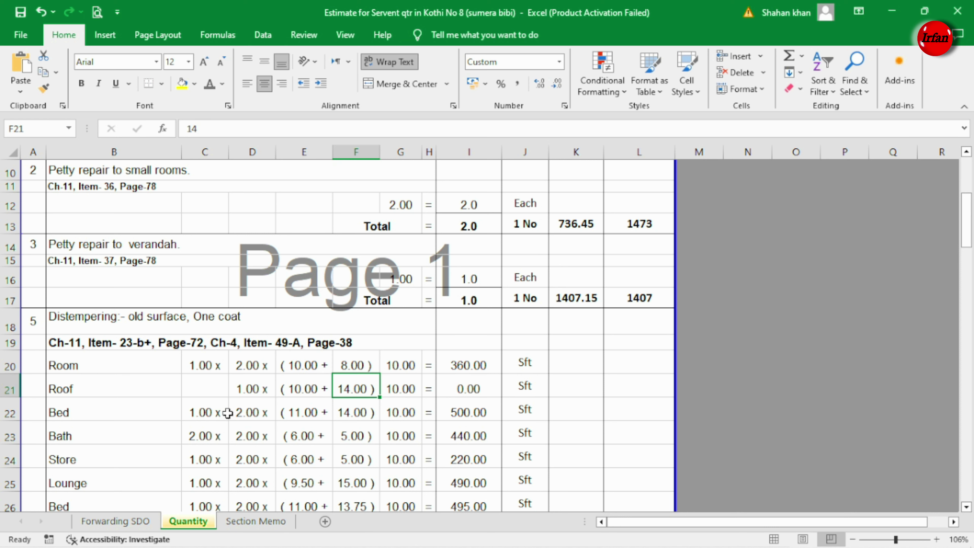
{"action": "type", "text": "="}
{"action": "key", "text": "Up"}
{"action": "key", "text": "Tab"}
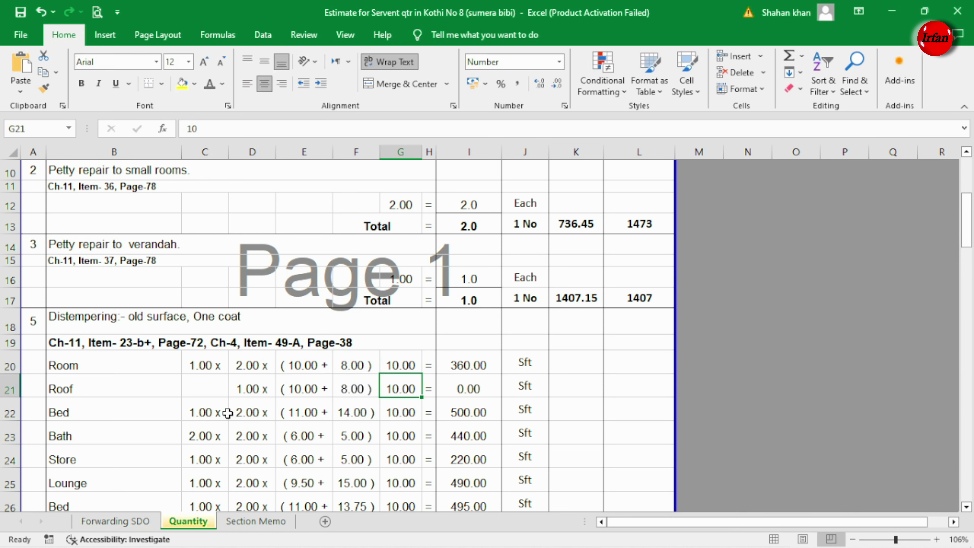
{"action": "key", "text": "Delete"}
{"action": "key", "text": "Left"}
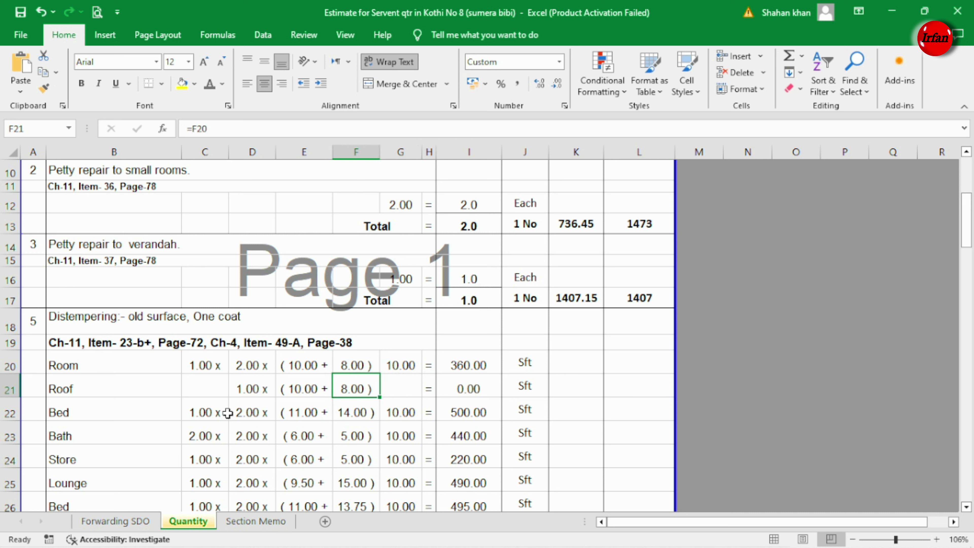
Format-paint D21's multiplier format onto E21 and G20's plain number format onto F21.
{"action": "left_click", "coordinate": [241, 383]}
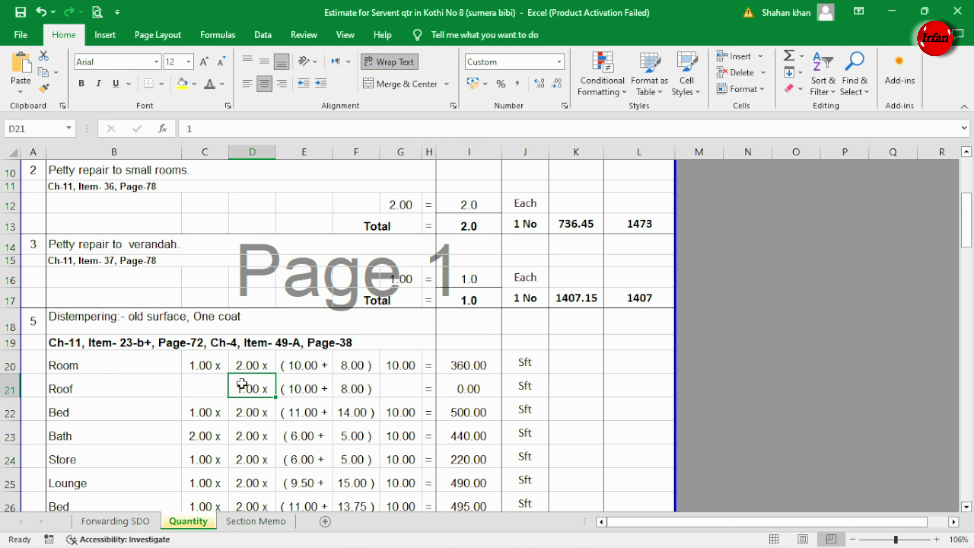
{"action": "left_click", "coordinate": [44, 88]}
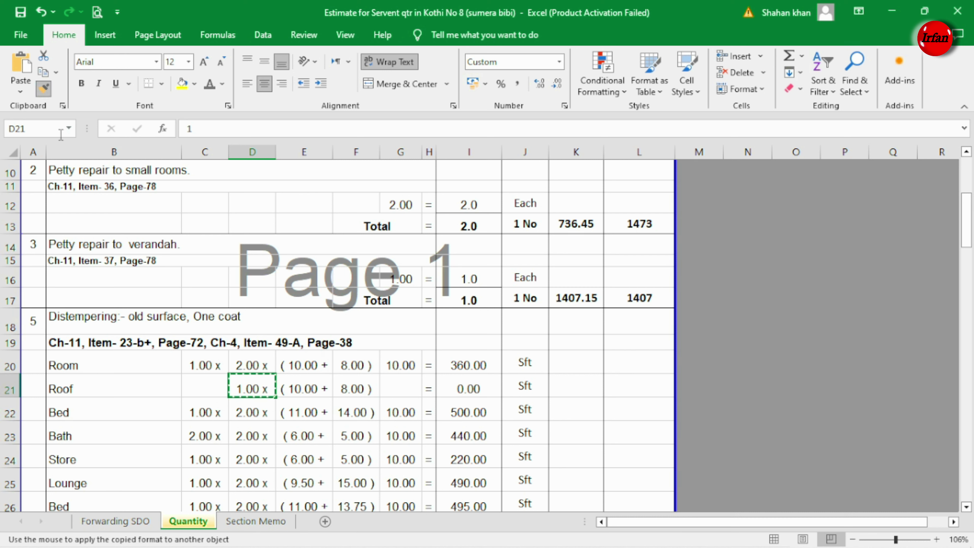
{"action": "left_click", "coordinate": [296, 383]}
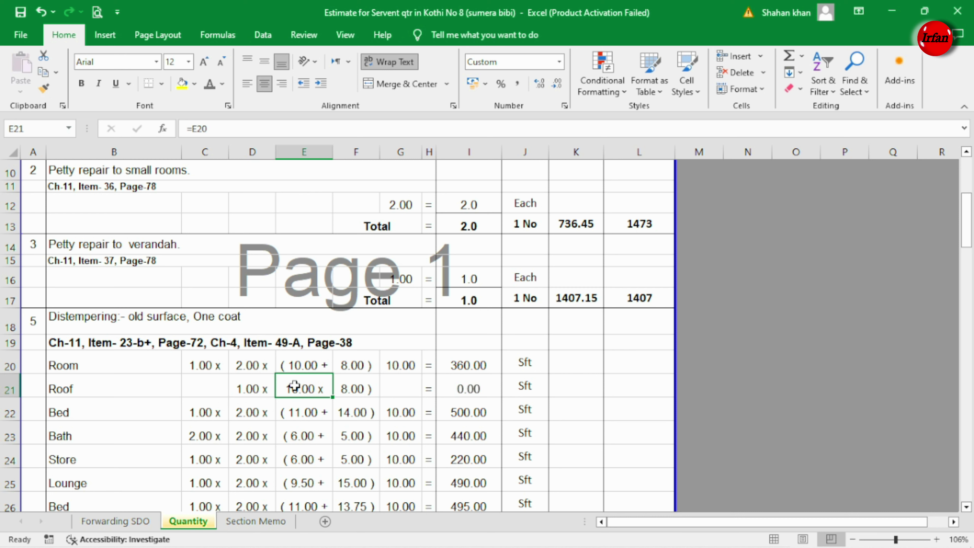
{"action": "left_click", "coordinate": [357, 387]}
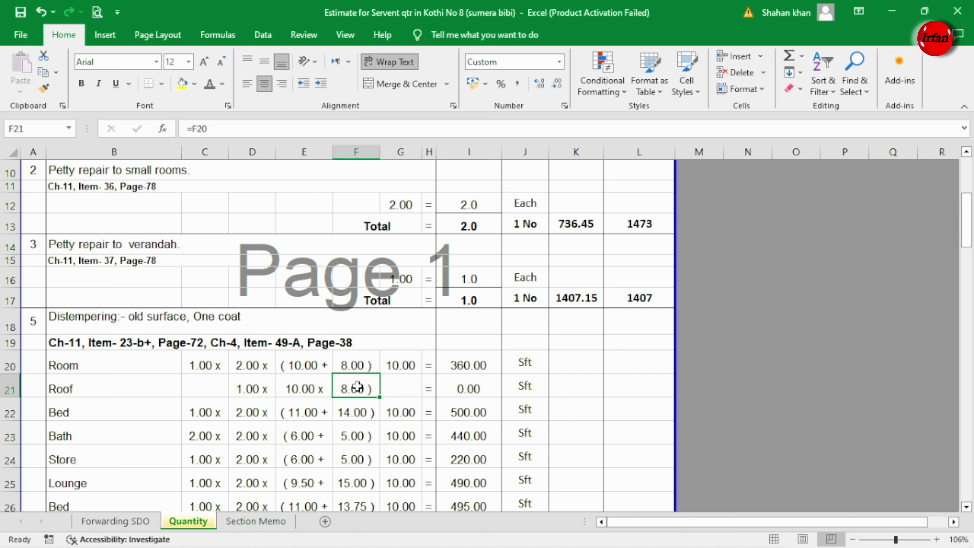
{"action": "left_click", "coordinate": [395, 362]}
{"action": "left_click", "coordinate": [44, 89]}
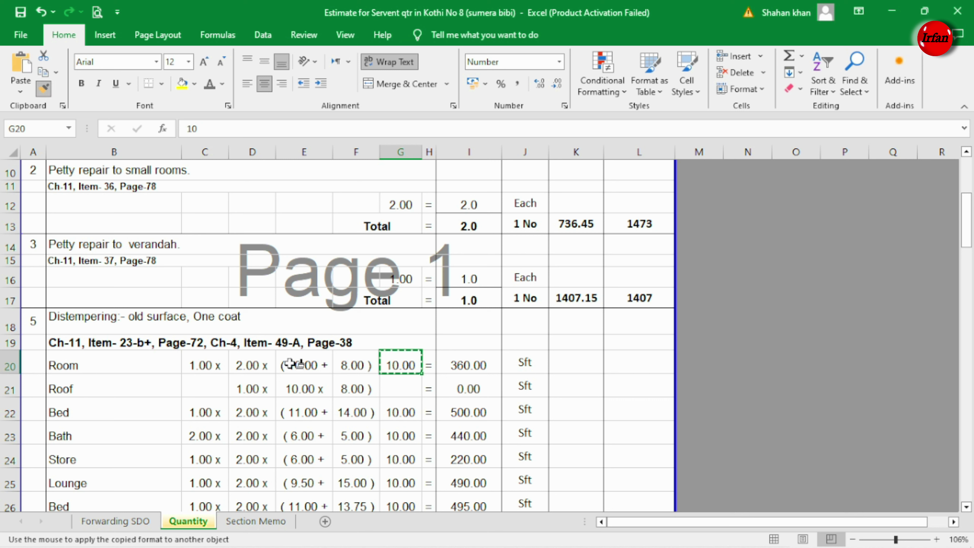
{"action": "left_click", "coordinate": [357, 386]}
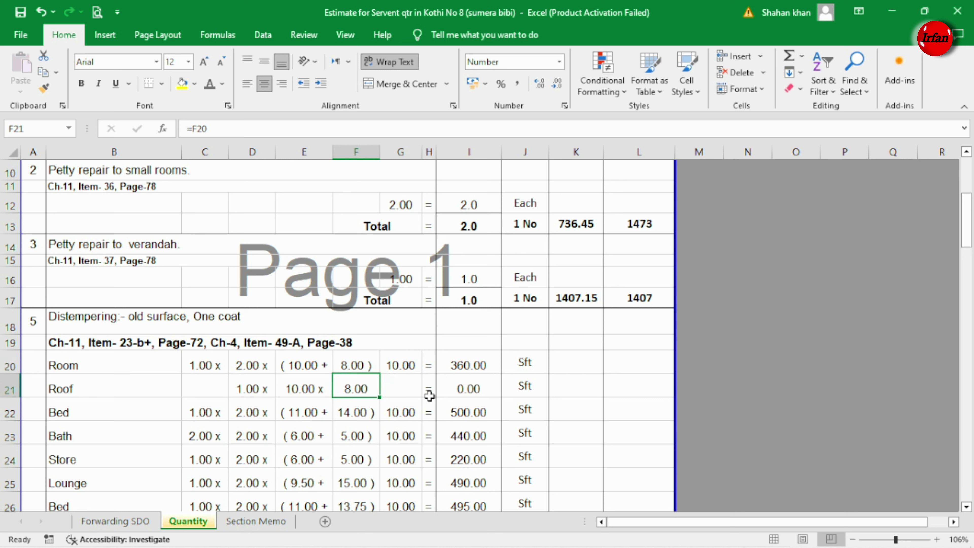
Rewrite the Roof area formula in I21 as =F21*E21*D21, giving 80.00.
{"action": "double_click", "coordinate": [468, 389]}
{"action": "type", "text": "="}
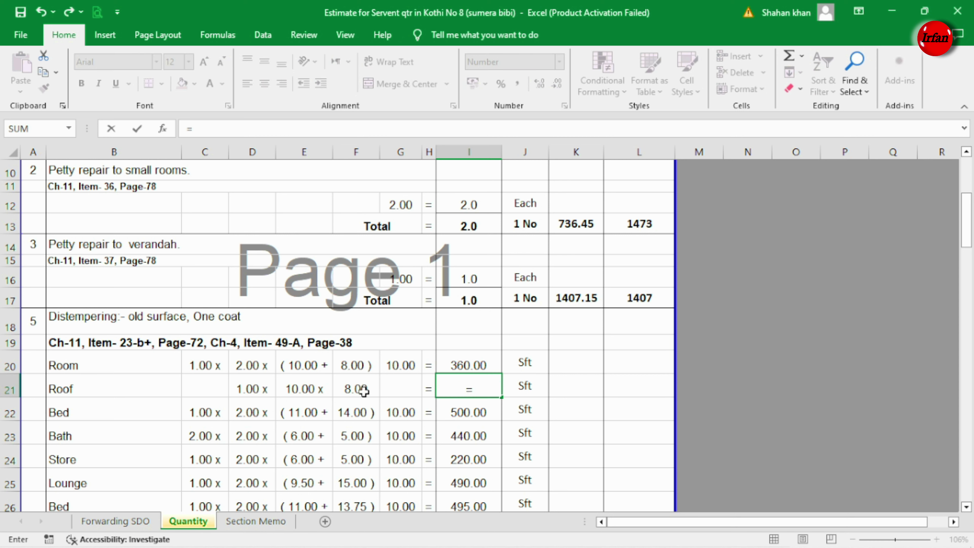
{"action": "left_click", "coordinate": [357, 385]}
{"action": "type", "text": "-"}
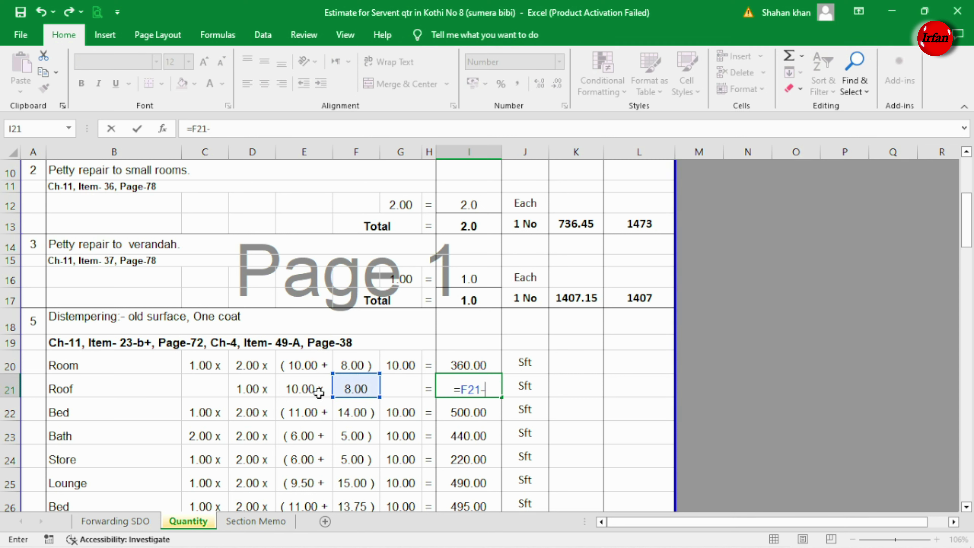
{"action": "key", "text": "BackSpace"}
{"action": "type", "text": "*"}
{"action": "left_click", "coordinate": [317, 388]}
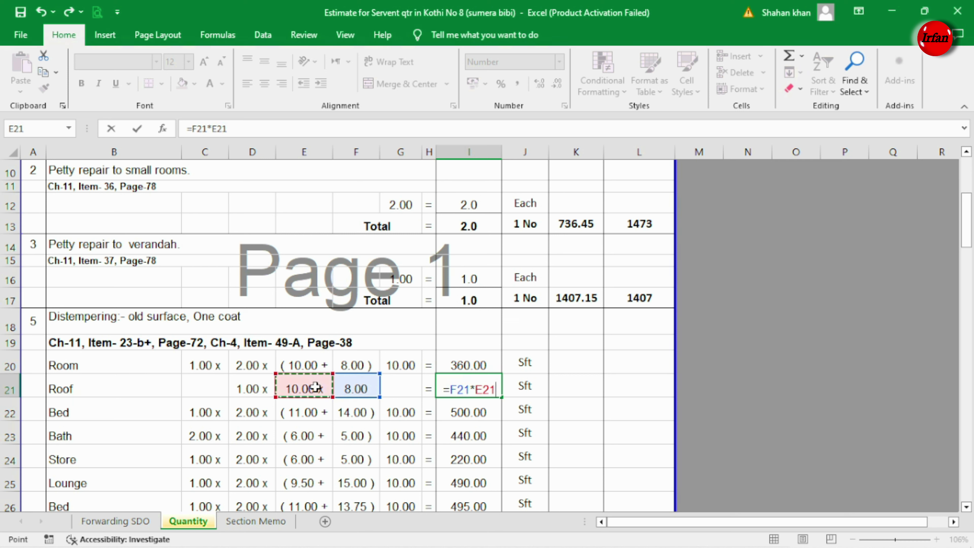
{"action": "type", "text": "*"}
{"action": "left_click", "coordinate": [249, 388]}
{"action": "key", "text": "Return"}
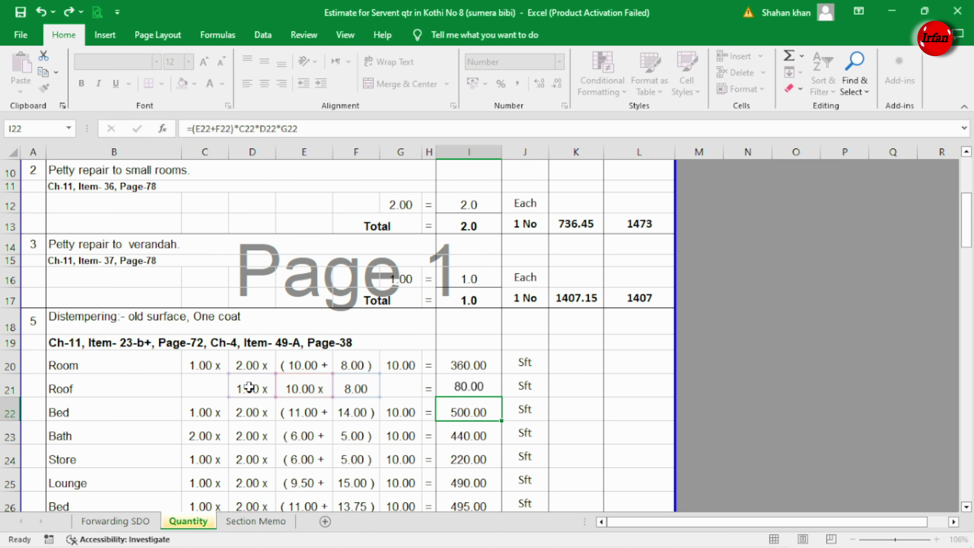
{"action": "left_click", "coordinate": [475, 387]}
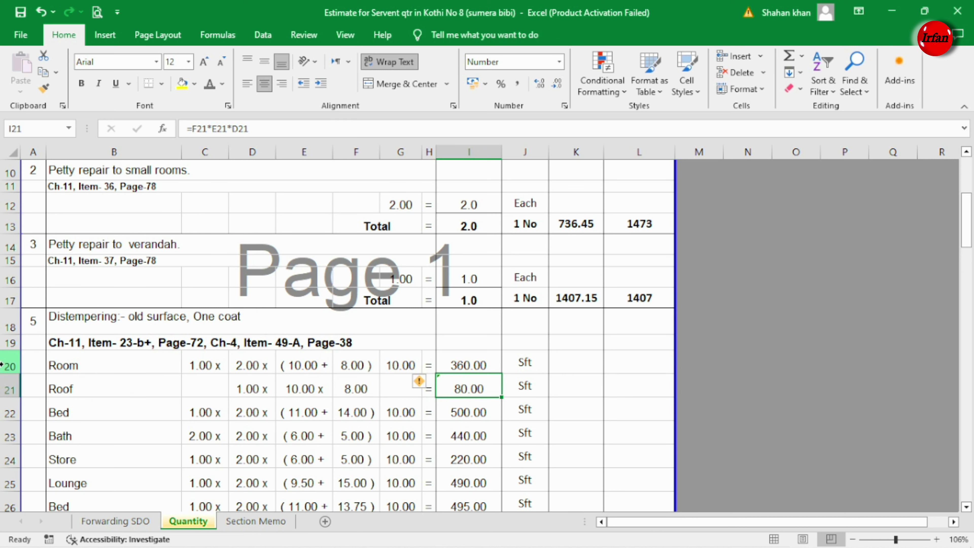
Copy the Room/Roof rows 20–21 over the Bed and Bath rows 22–23.
{"action": "left_click_drag", "start_coordinate": [1, 364], "coordinate": [2, 382]}
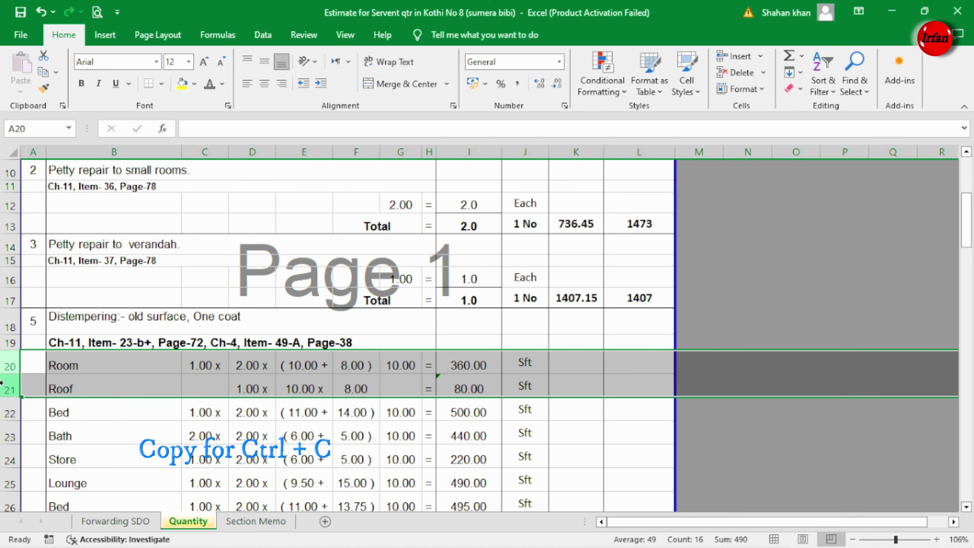
{"action": "key", "text": "ctrl+c"}
{"action": "left_click", "coordinate": [2, 410]}
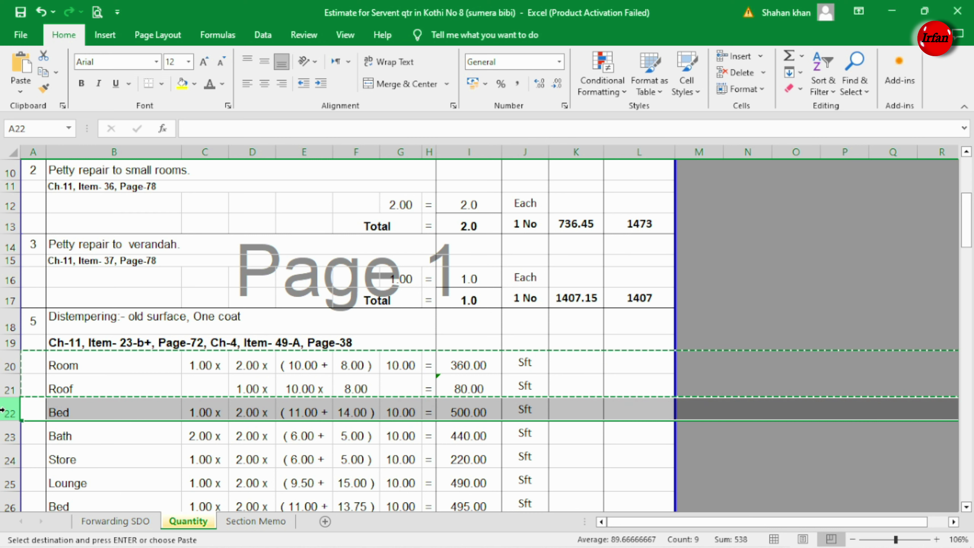
{"action": "key", "text": "ctrl+v"}
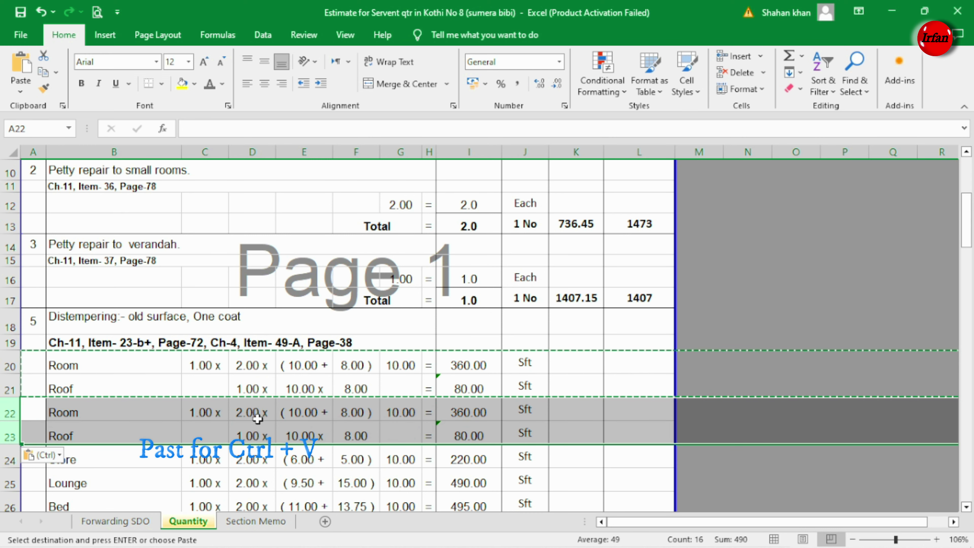
Set the new Room row to 18 by 10, giving 560.00 and 180.00.
{"action": "left_click", "coordinate": [291, 414]}
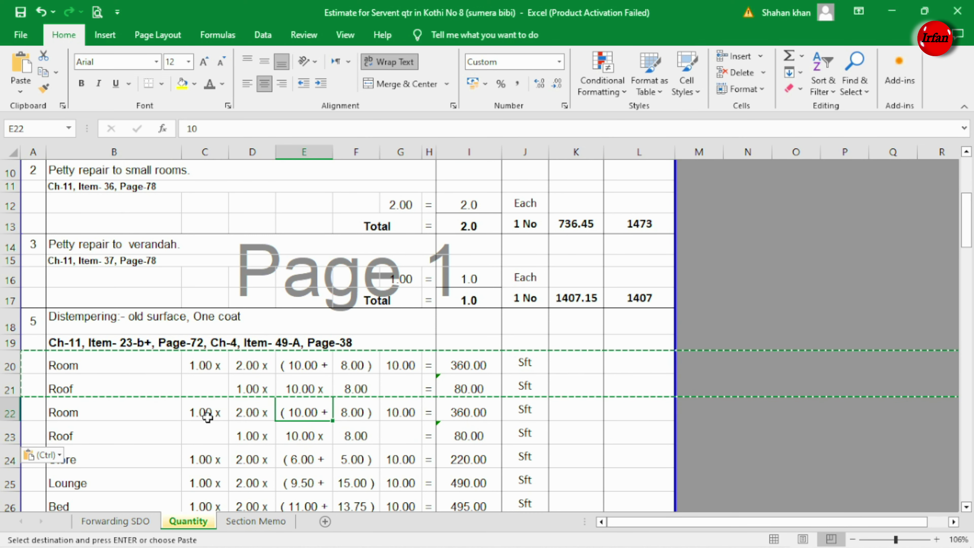
{"action": "type", "text": "1"}
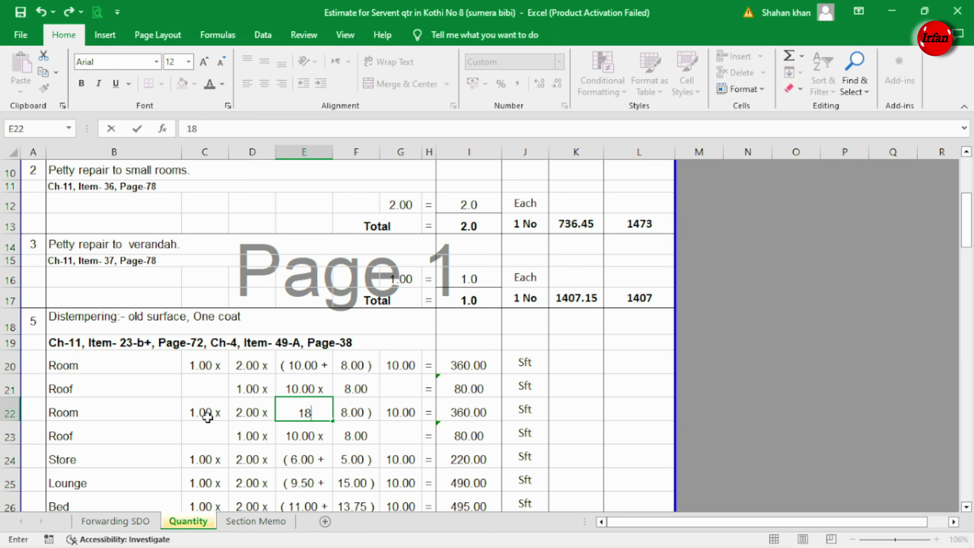
{"action": "key", "text": "Tab"}
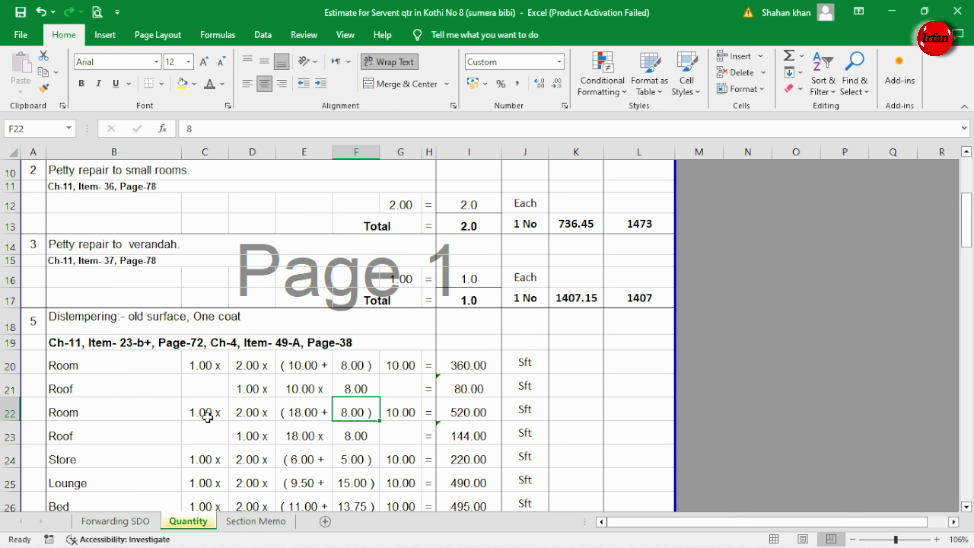
{"action": "type", "text": "10"}
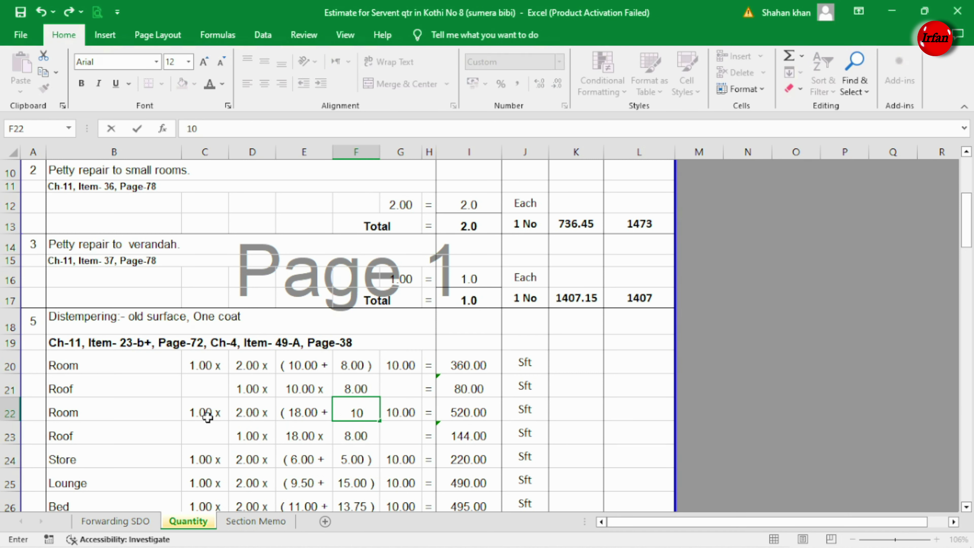
{"action": "key", "text": "Tab"}
{"action": "key", "text": "Down"}
{"action": "key", "text": "Down"}
{"action": "key", "text": "Left"}
{"action": "key", "text": "Left"}
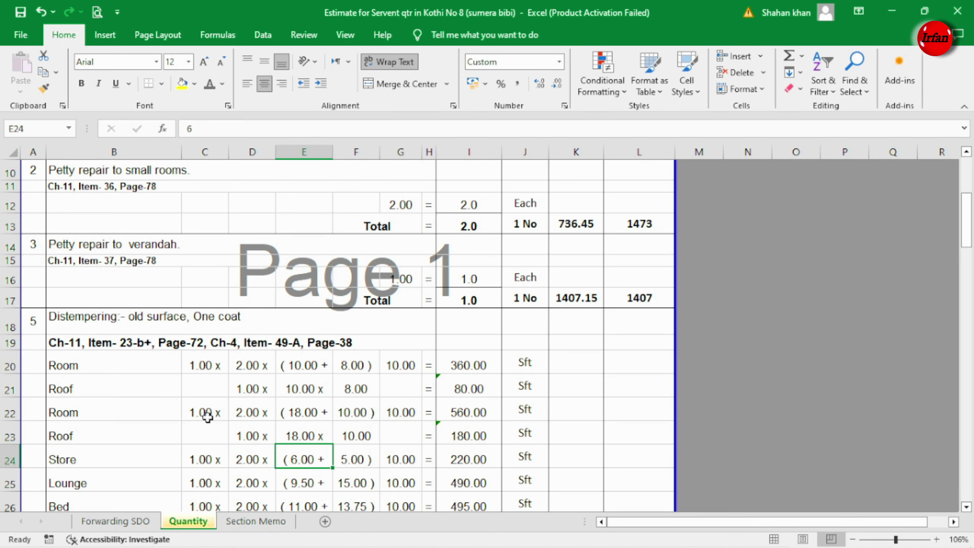
{"action": "key", "text": "Left"}
{"action": "key", "text": "Left"}
{"action": "key", "text": "Left"}
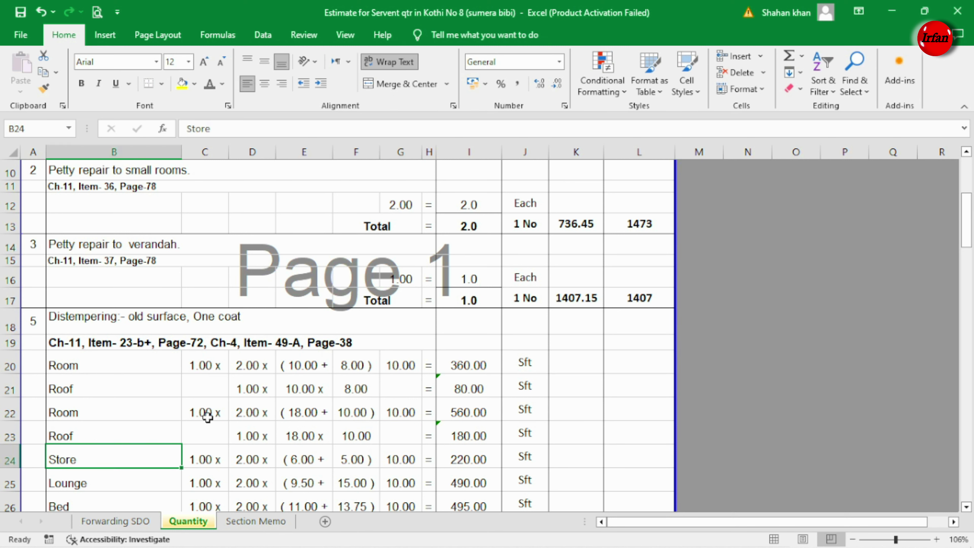
Relabel B24 as Verandah and paste the 18.00 by 10.00 dimensions from rows 22–23 into it.
{"action": "type", "text": "Ver"}
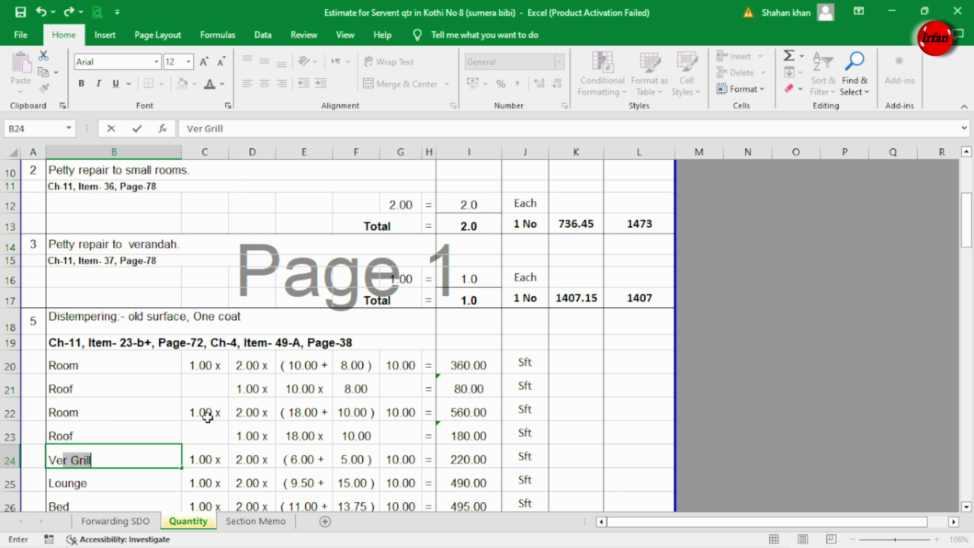
{"action": "type", "text": "an"}
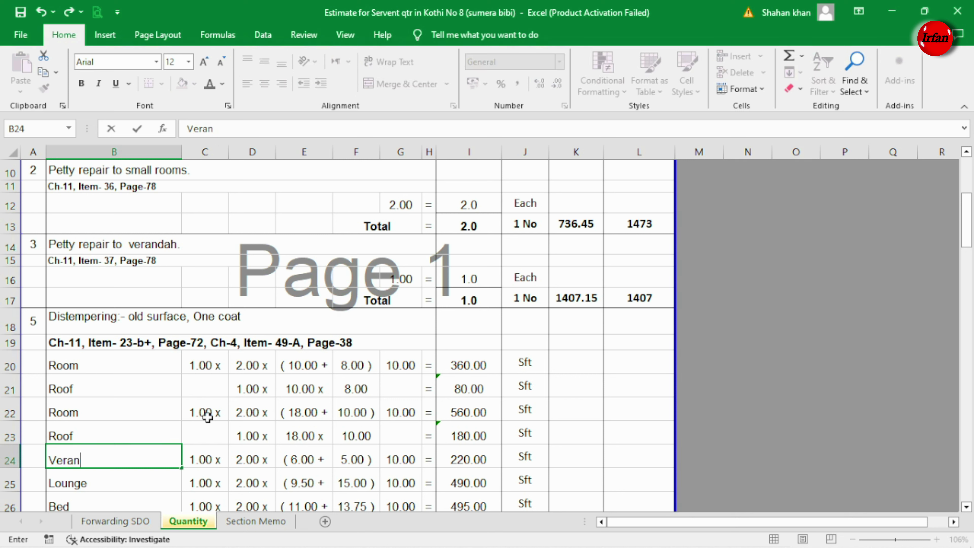
{"action": "type", "text": "dah"}
{"action": "mouse_move", "coordinate": [207, 417]}
{"action": "left_mouse_down"}
{"action": "mouse_move", "coordinate": [315, 409]}
{"action": "mouse_move", "coordinate": [394, 425]}
{"action": "left_mouse_up"}
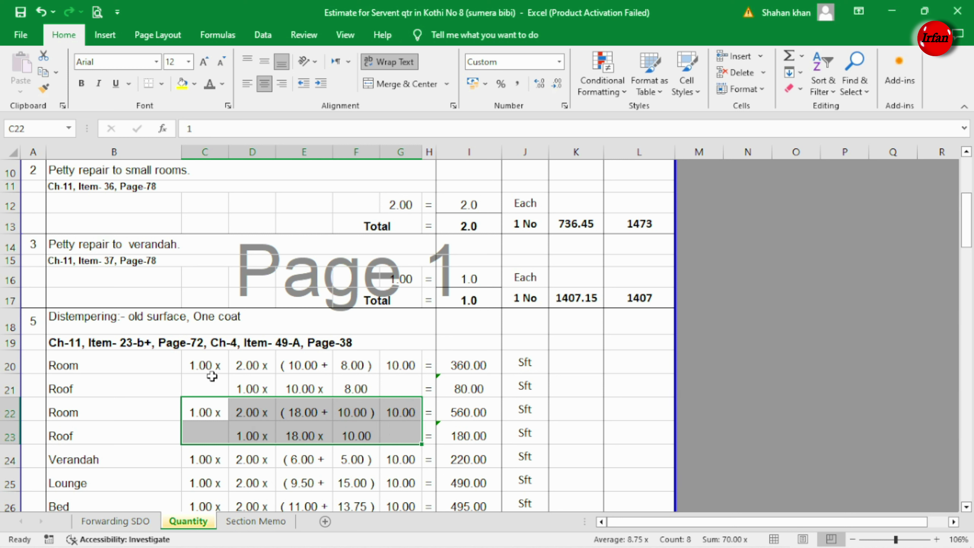
{"action": "key", "text": "ctrl+c"}
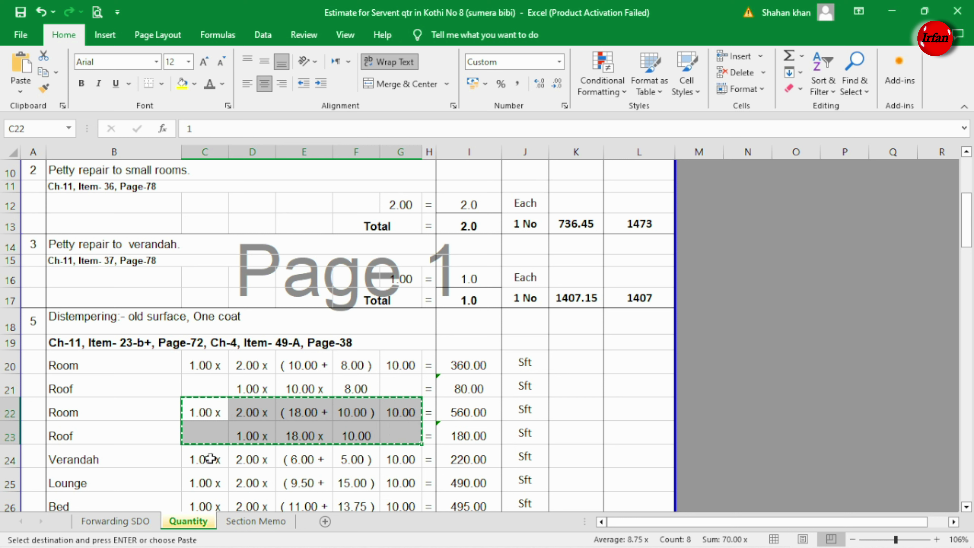
{"action": "left_click", "coordinate": [211, 459]}
{"action": "key", "text": "ctrl+v"}
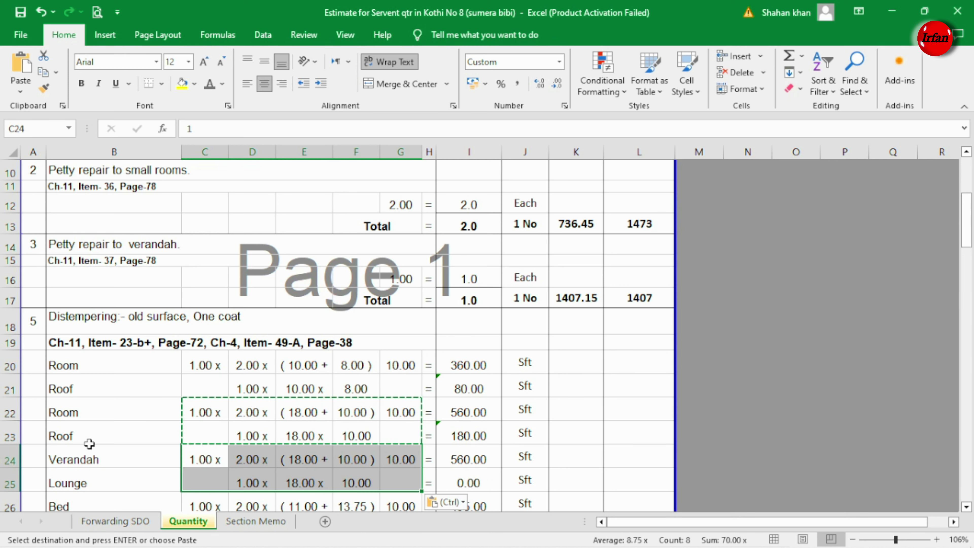
Rename B21 to 'Ceilling' and copy that label into B23 and B25.
{"action": "left_click", "coordinate": [78, 436]}
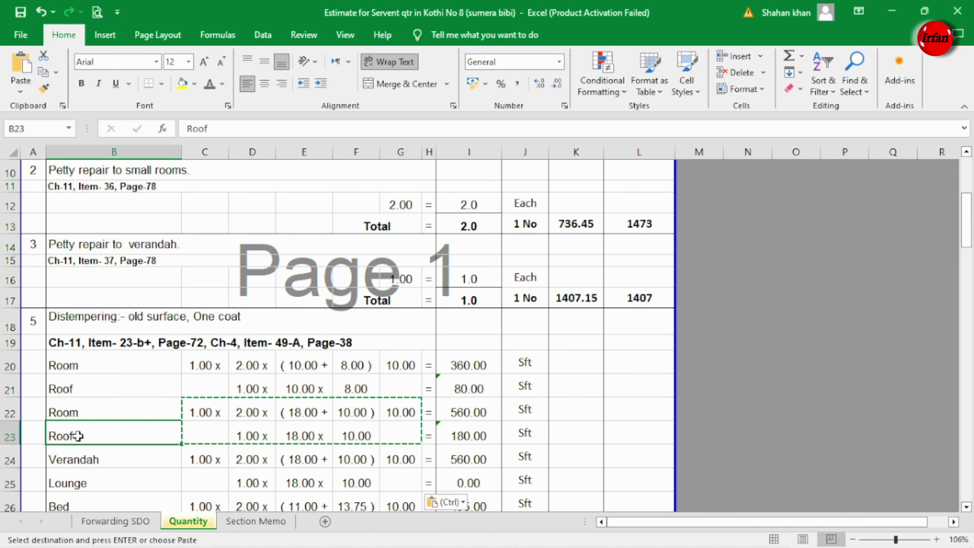
{"action": "left_click", "coordinate": [74, 390]}
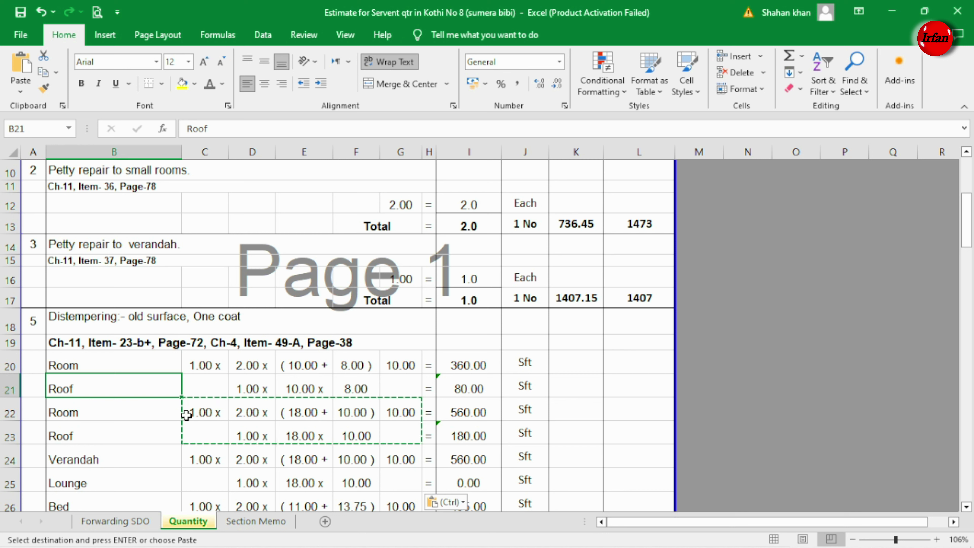
{"action": "type", "text": "Ceilling"}
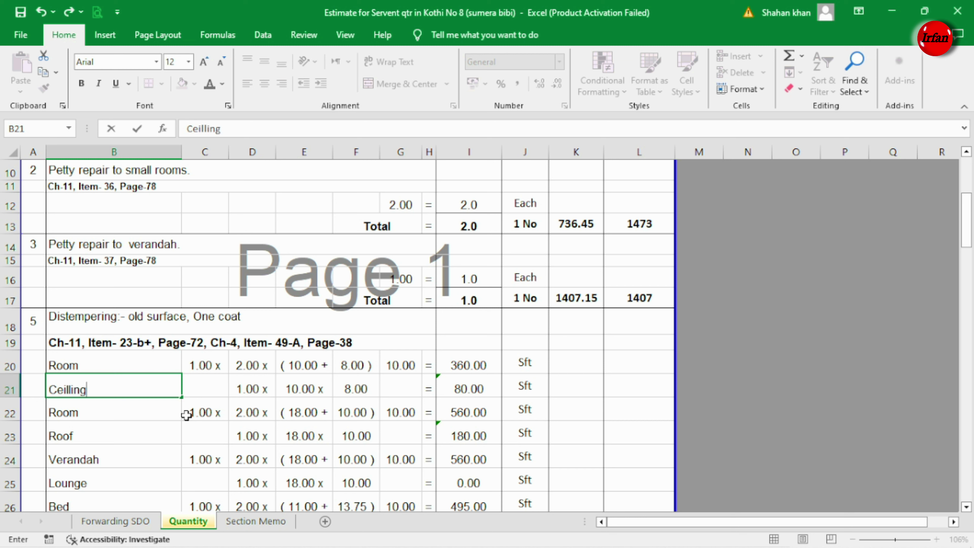
{"action": "key", "text": "Return"}
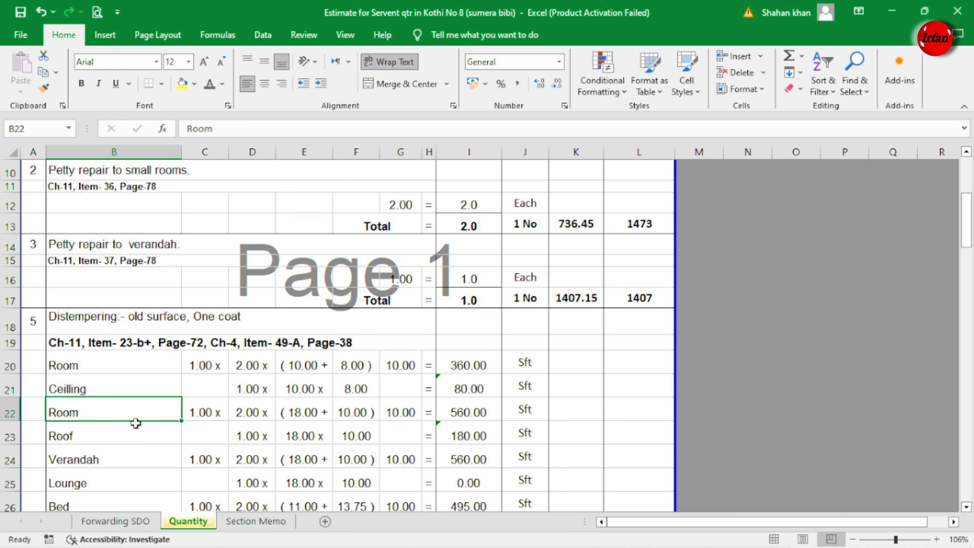
{"action": "left_click", "coordinate": [82, 389]}
{"action": "key", "text": "ctrl+c"}
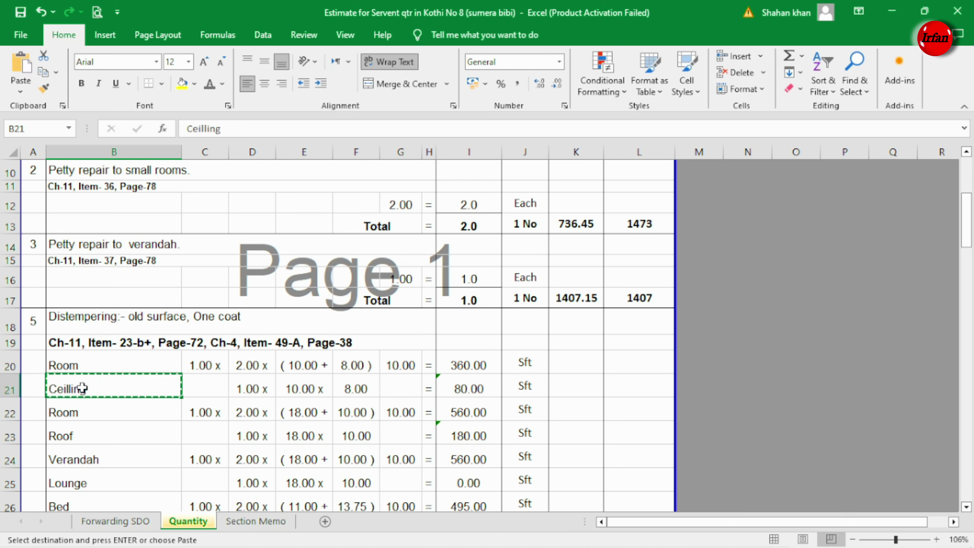
{"action": "left_click", "coordinate": [72, 437]}
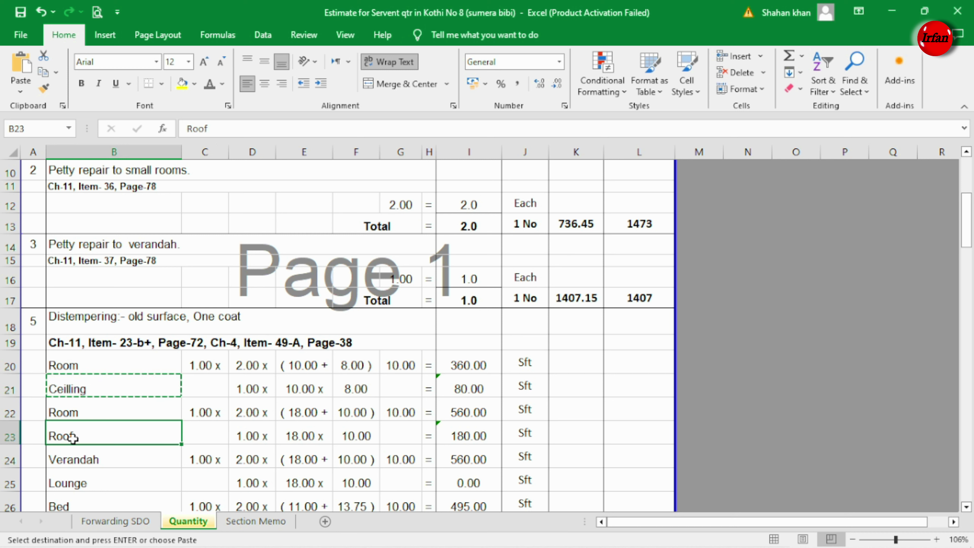
{"action": "key", "text": "ctrl+v"}
{"action": "left_click", "coordinate": [72, 483]}
{"action": "key", "text": "ctrl+v"}
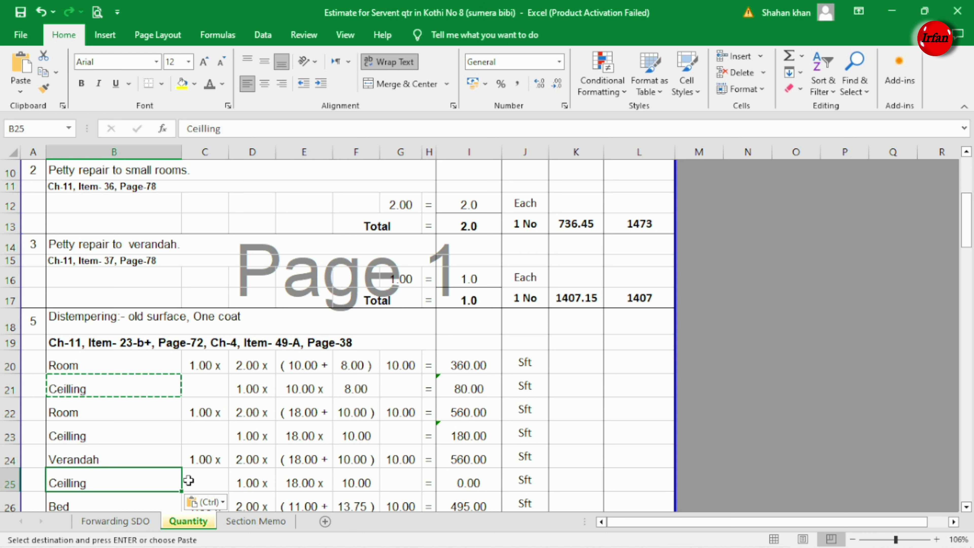
Give the Verandah row length 27 and width 8, yielding 350.00 and a 216.00 ceiling.
{"action": "left_click", "coordinate": [253, 460]}
{"action": "type", "text": "2"}
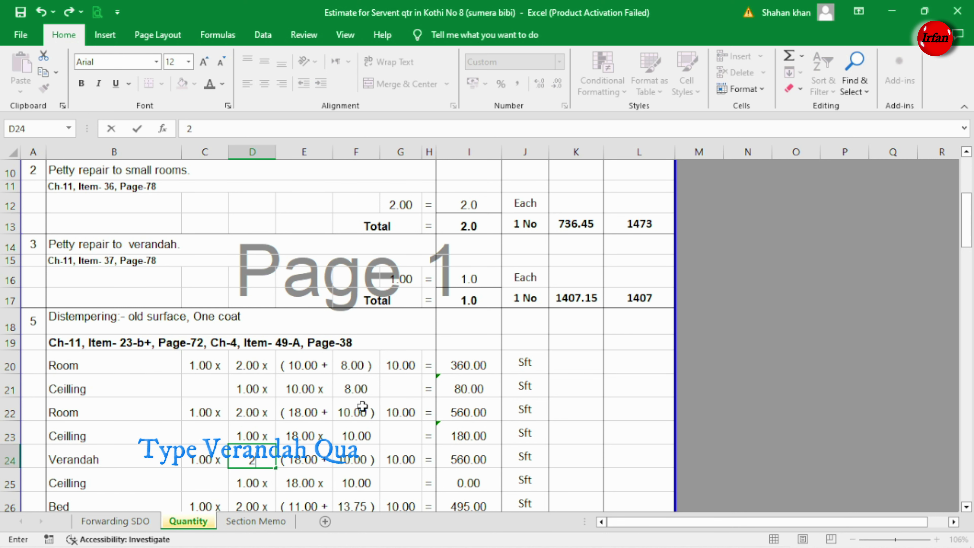
{"action": "type", "text": "7"}
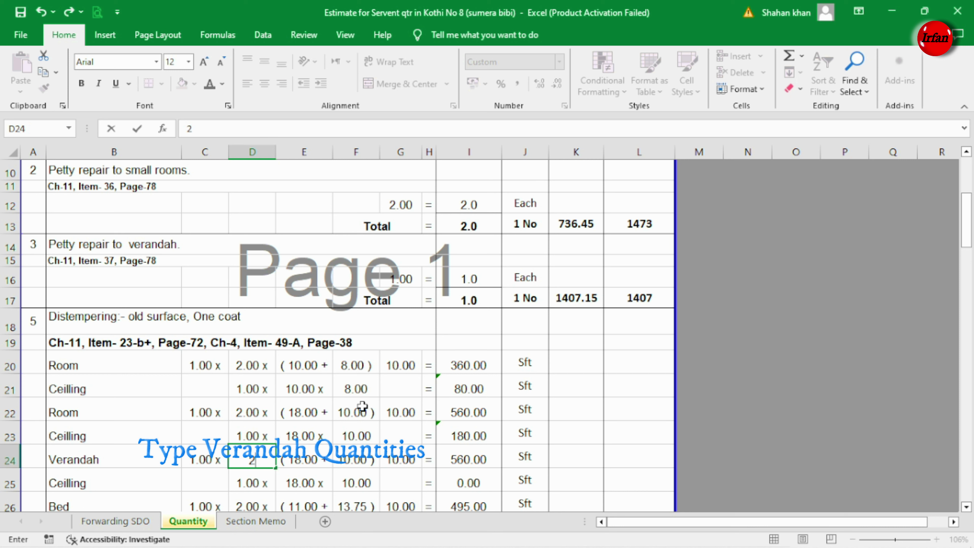
{"action": "type", "text": "2"}
{"action": "key", "text": "Tab"}
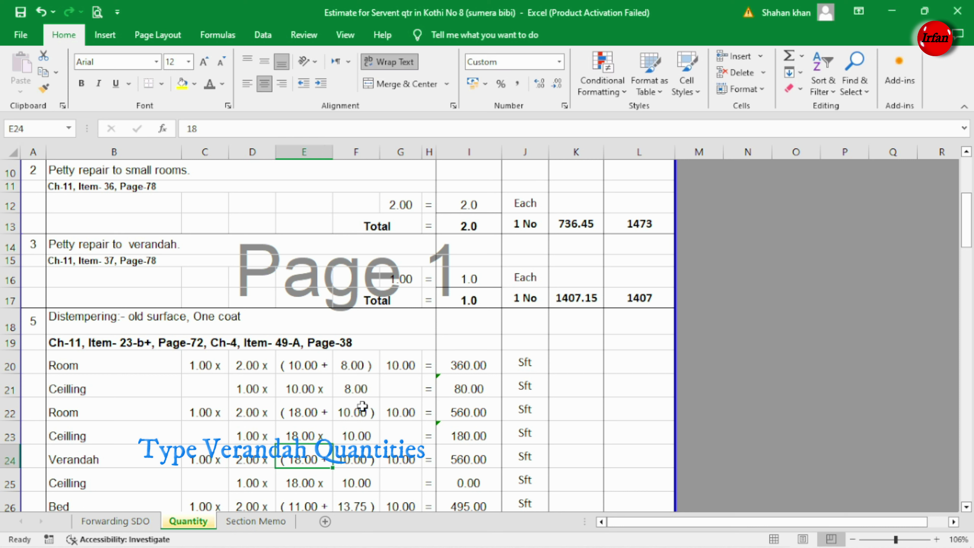
{"action": "type", "text": "1"}
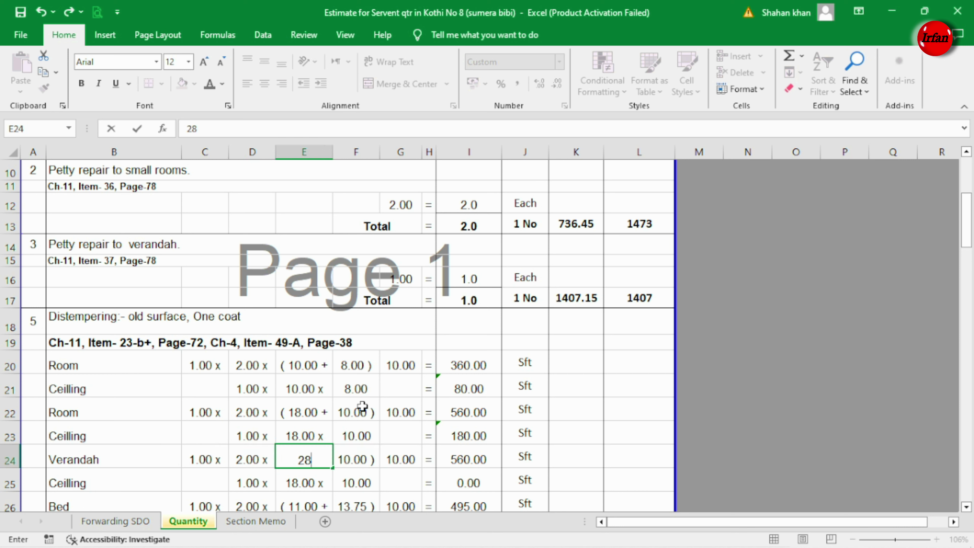
{"action": "key", "text": "Tab"}
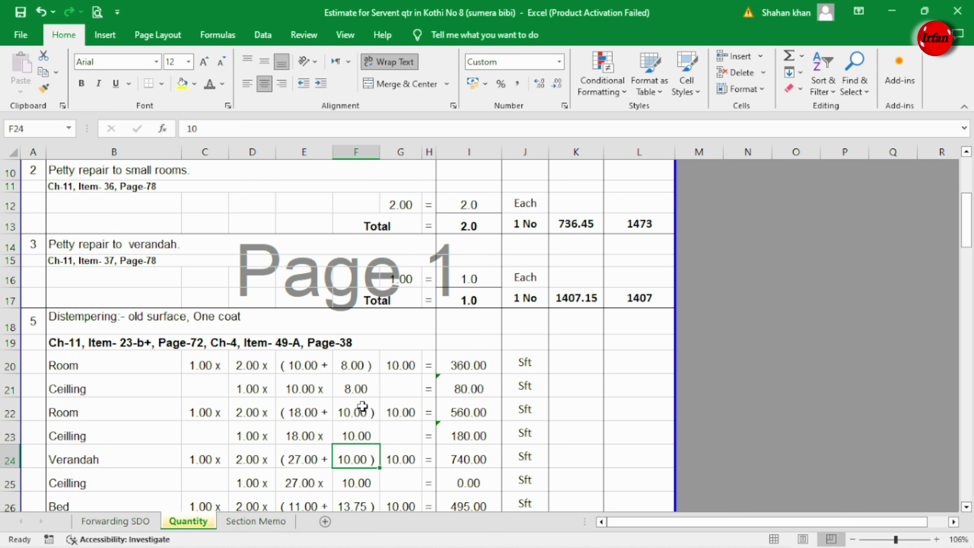
{"action": "type", "text": "8"}
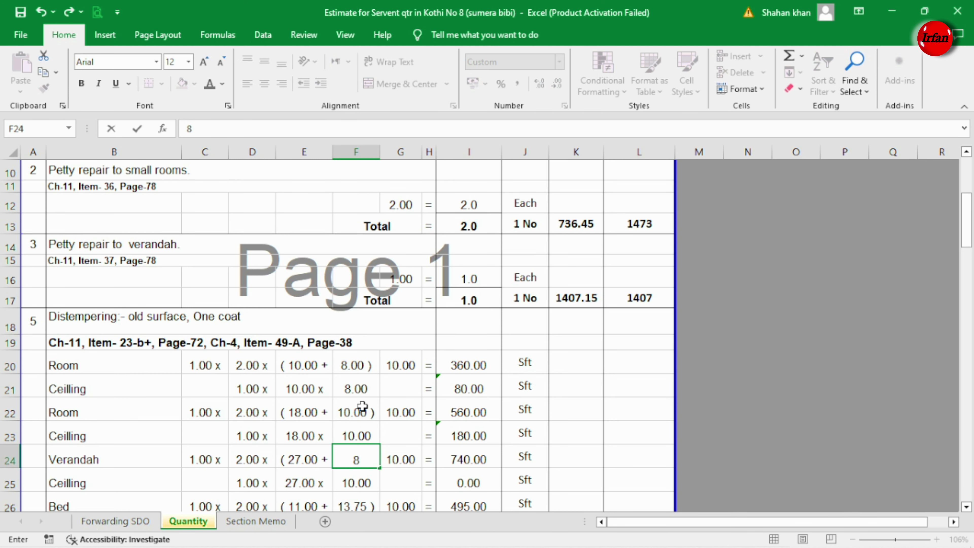
{"action": "key", "text": "Tab"}
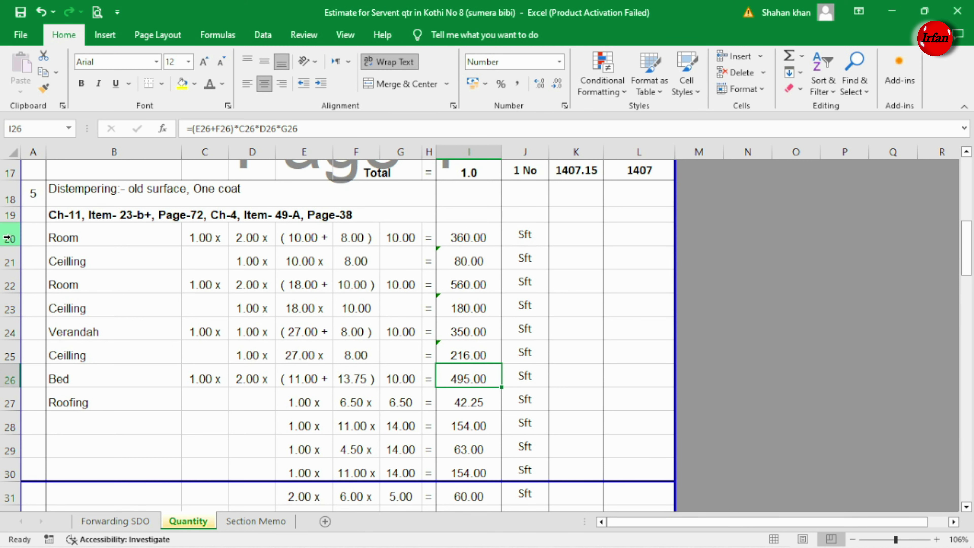
Copy rows 20–25 and paste them starting at row 26.
{"action": "left_click_drag", "start_coordinate": [7, 238], "coordinate": [3, 348]}
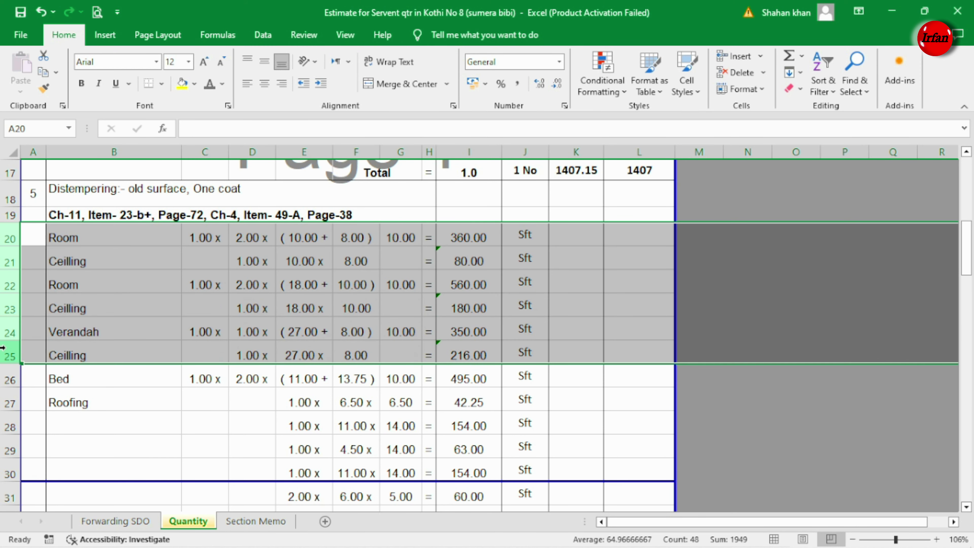
{"action": "key", "text": "ctrl+c"}
{"action": "left_click", "coordinate": [5, 379]}
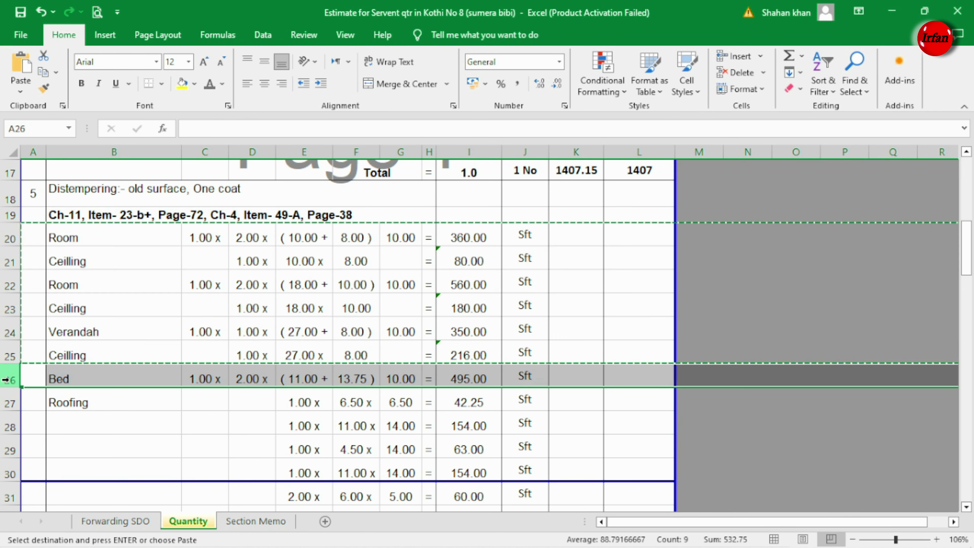
{"action": "key", "text": "ctrl+v"}
Start relabelling B26 as Kitchen.
{"action": "scroll", "coordinate": [102, 388], "scroll_direction": "down", "scroll_amount": 1}
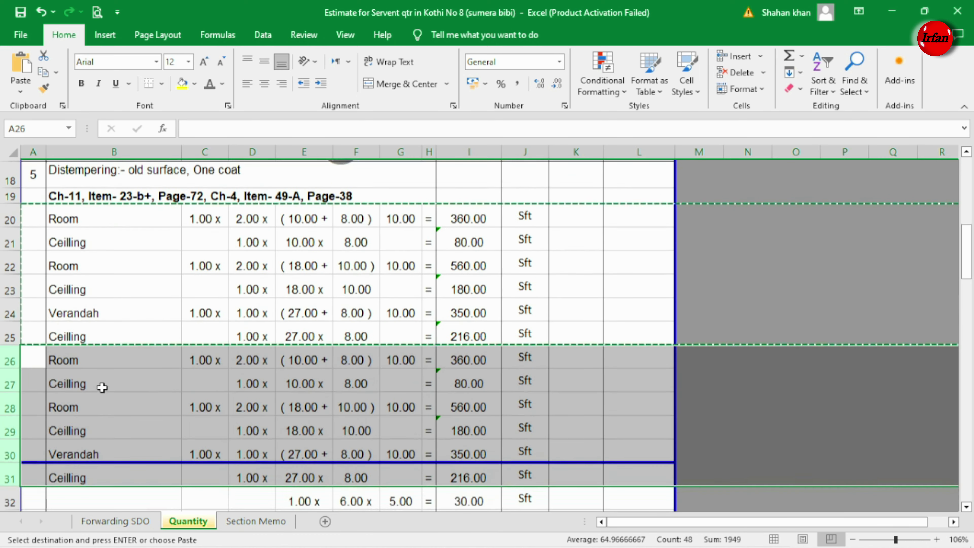
{"action": "left_click", "coordinate": [74, 319]}
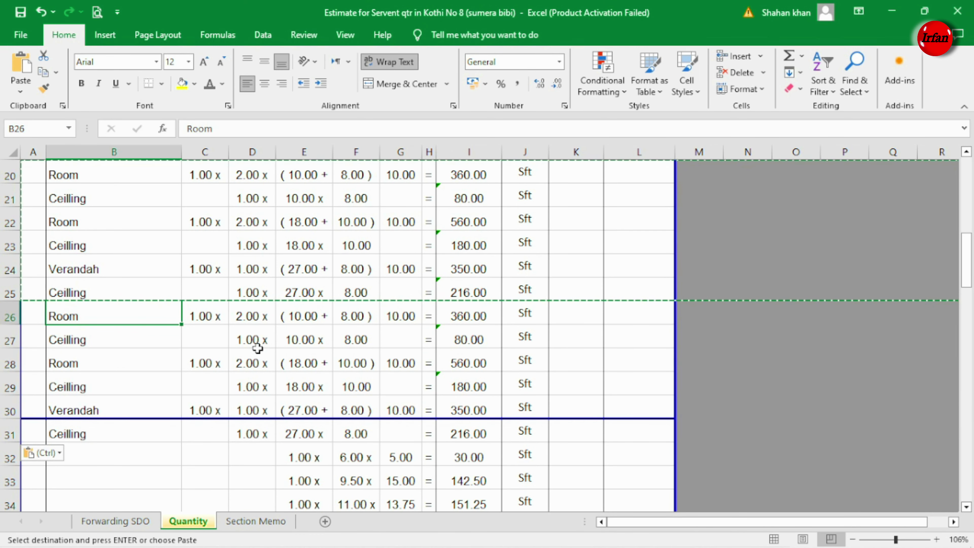
{"action": "type", "text": "Kitc"}
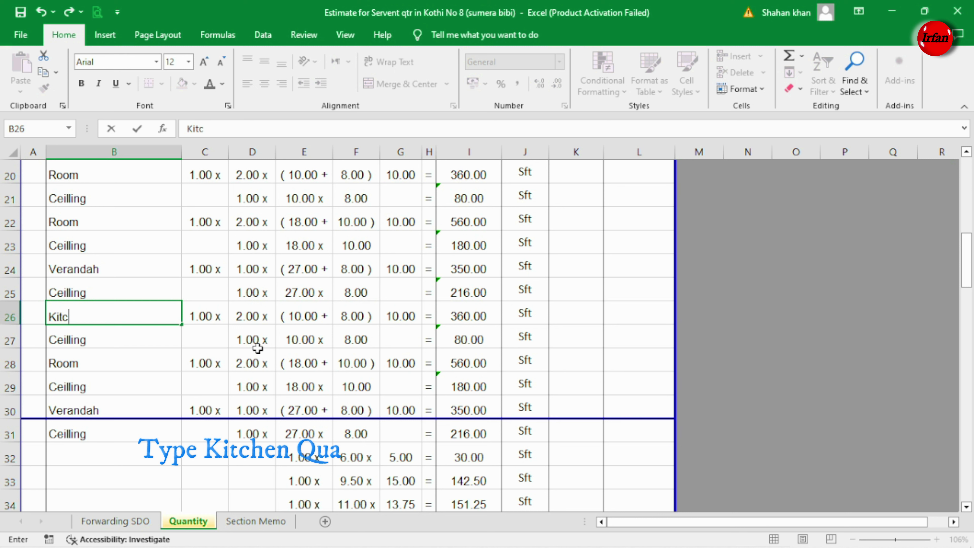
{"action": "type", "text": "hen"}
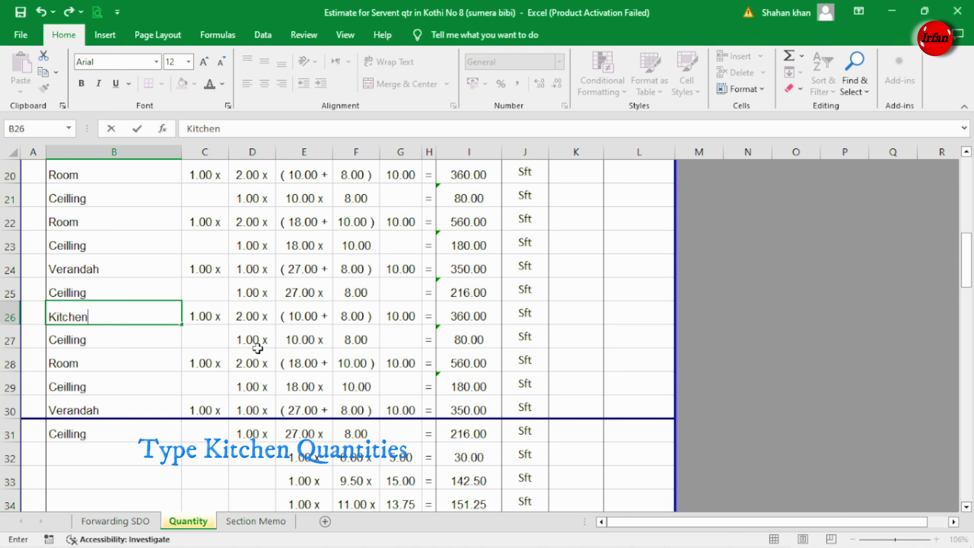
Give the Kitchen row dimensions 8 and 6, giving 224.00 and a 48.00 ceiling.
{"action": "key", "text": "Tab"}
{"action": "key", "text": "Tab"}
{"action": "key", "text": "Tab"}
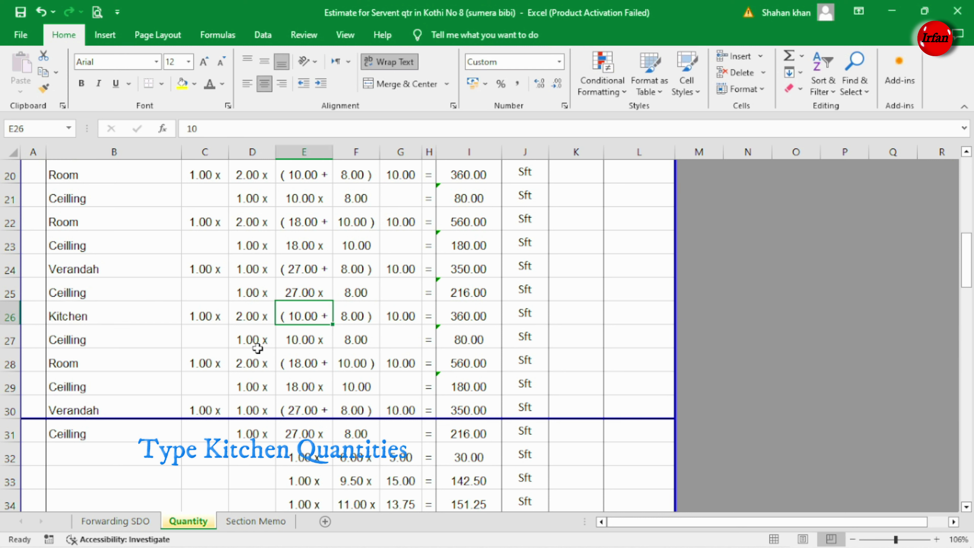
{"action": "type", "text": "8"}
{"action": "key", "text": "Tab"}
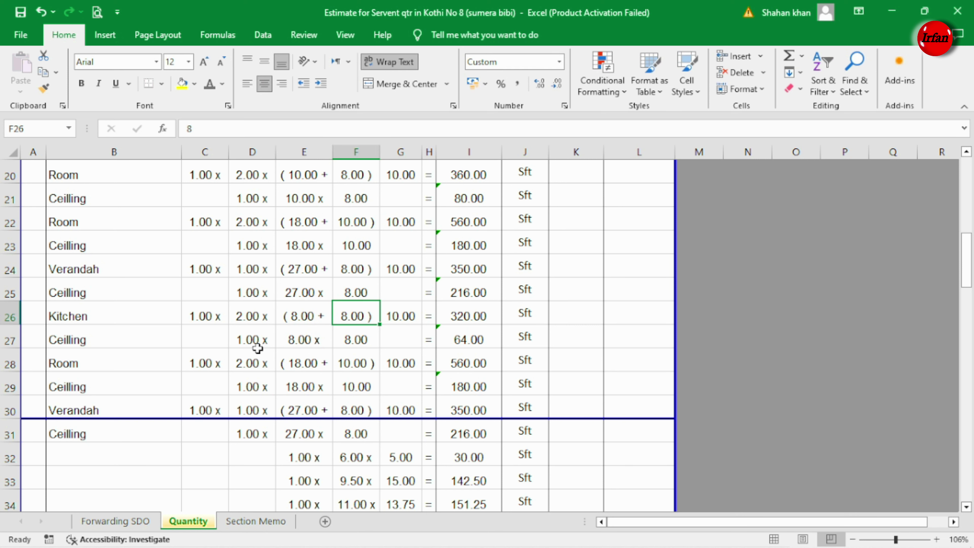
{"action": "type", "text": "6"}
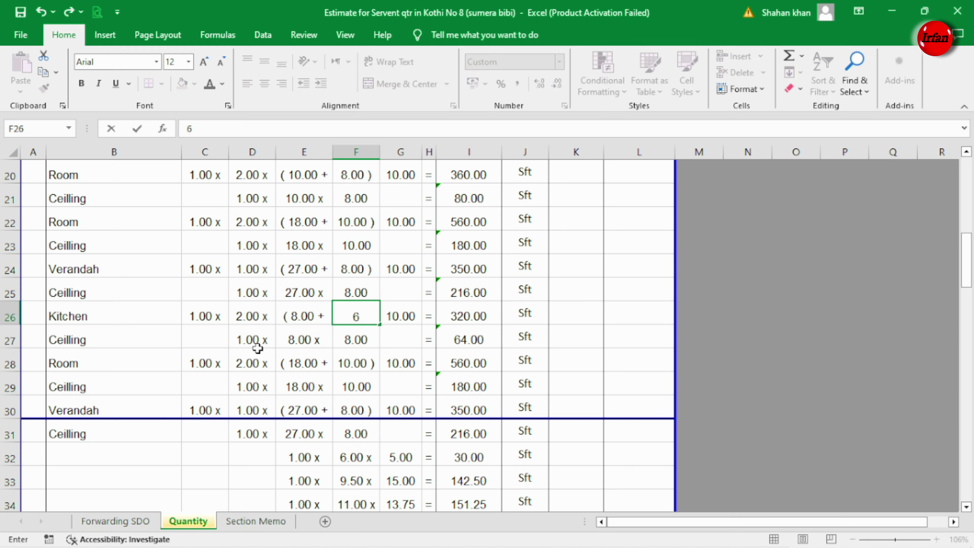
{"action": "key", "text": "Return"}
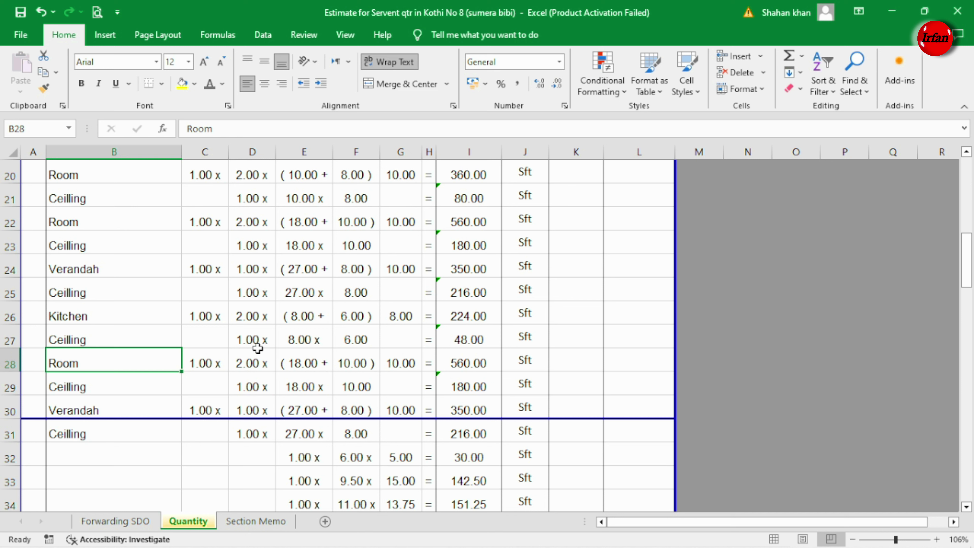
Relabel B28 as Bath with 4 by 4 and height 7, giving 112.00 and 16.00.
{"action": "type", "text": "Bat"}
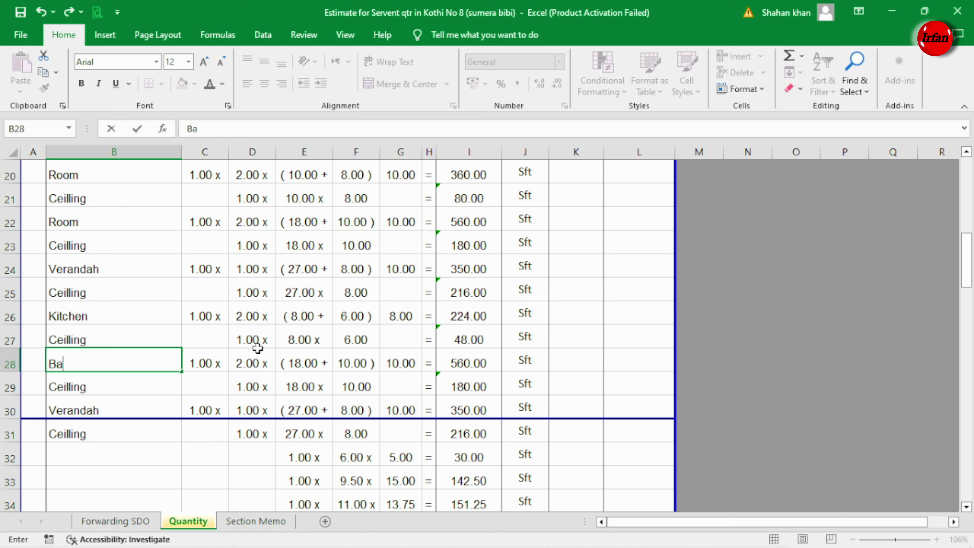
{"action": "type", "text": "h"}
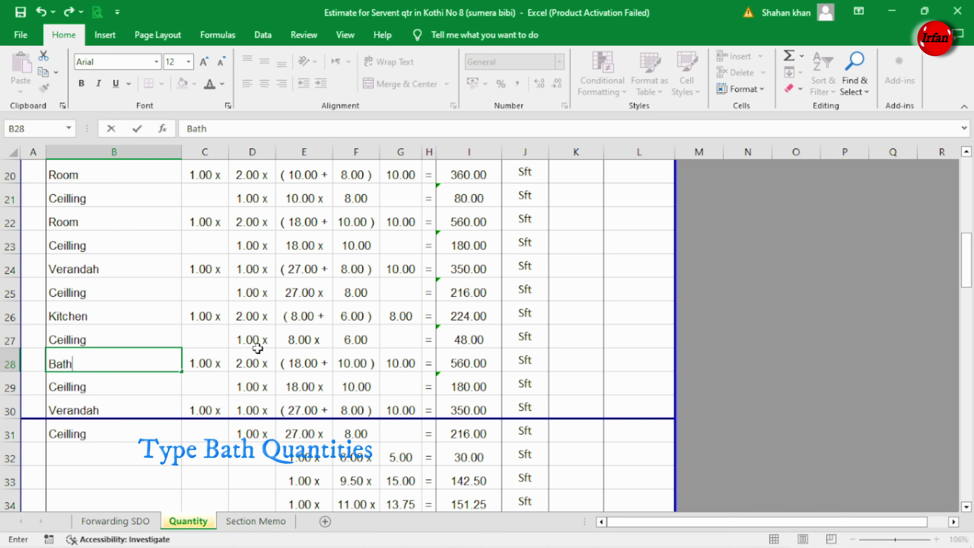
{"action": "key", "text": "Tab"}
{"action": "key", "text": "Tab"}
{"action": "key", "text": "Tab"}
{"action": "type", "text": "18"}
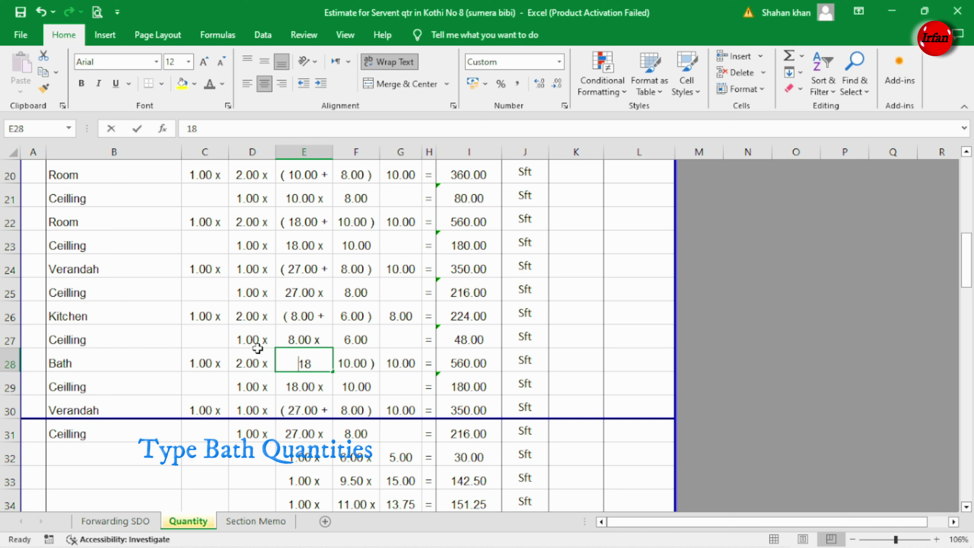
{"action": "type", "text": "4"}
{"action": "key", "text": "Tab"}
{"action": "type", "text": "4"}
{"action": "key", "text": "Tab"}
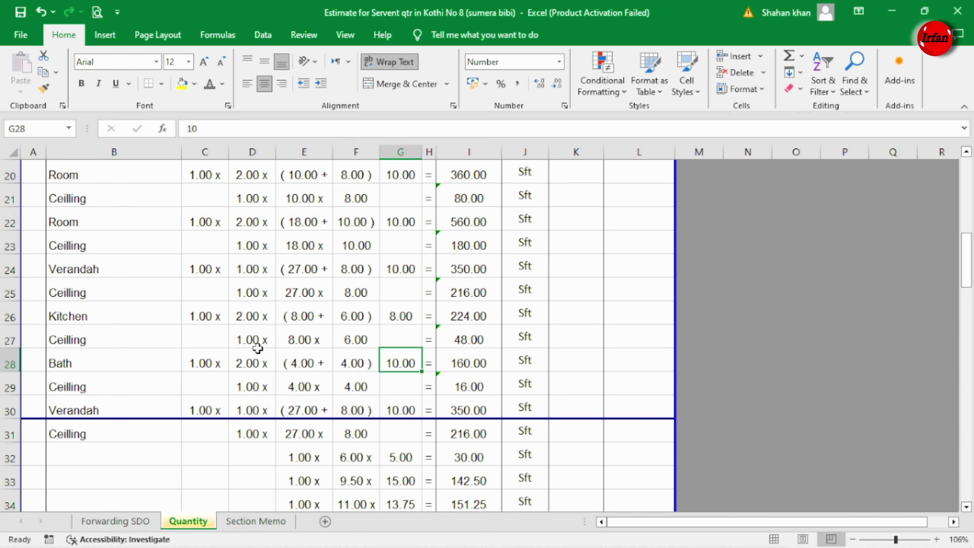
{"action": "type", "text": "7"}
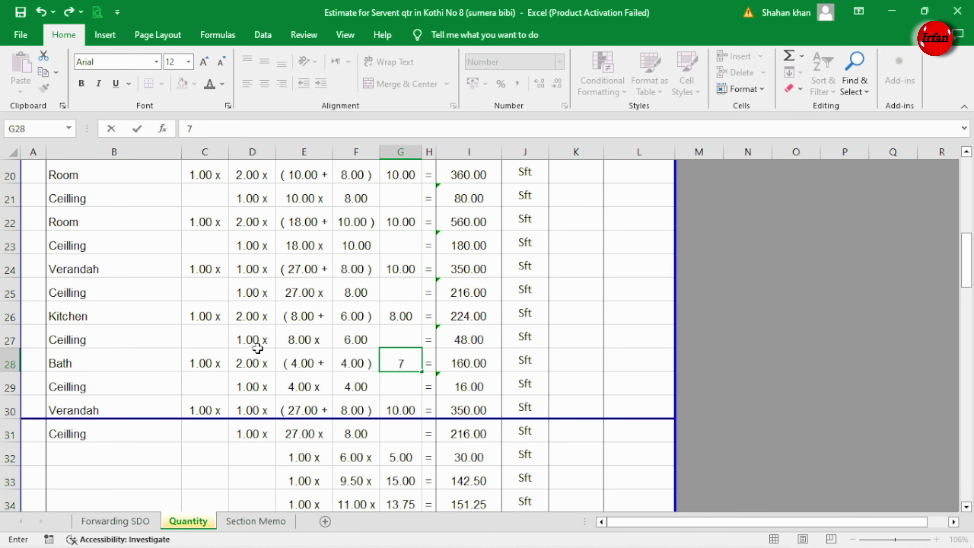
{"action": "key", "text": "Return"}
{"action": "key", "text": "Left"}
{"action": "key", "text": "Left"}
{"action": "key", "text": "Left"}
{"action": "key", "text": "Down"}
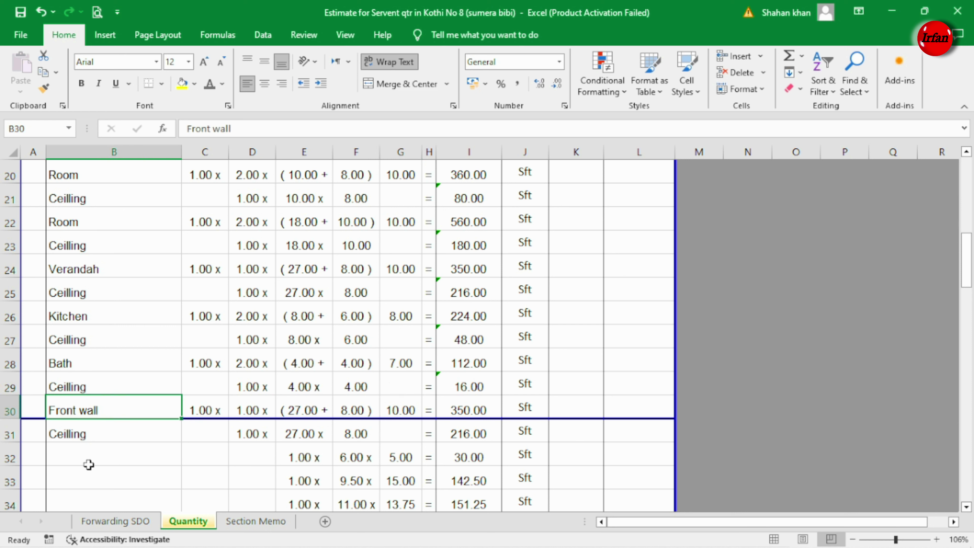
Label row 30 Outer wall, clear its multiplier, and copy row 29's ceiling figures into rows 30–31.
{"action": "type", "text": "Outer"}
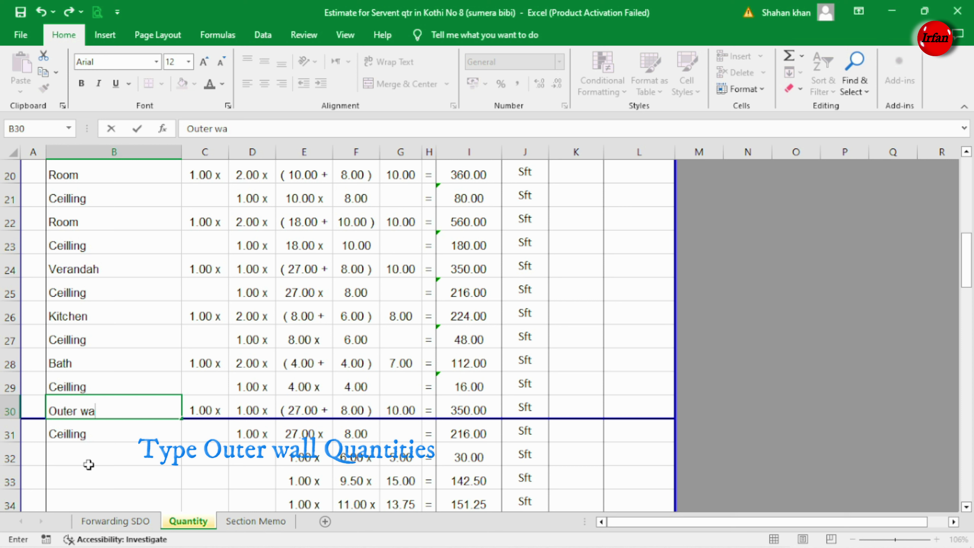
{"action": "key", "text": "Tab"}
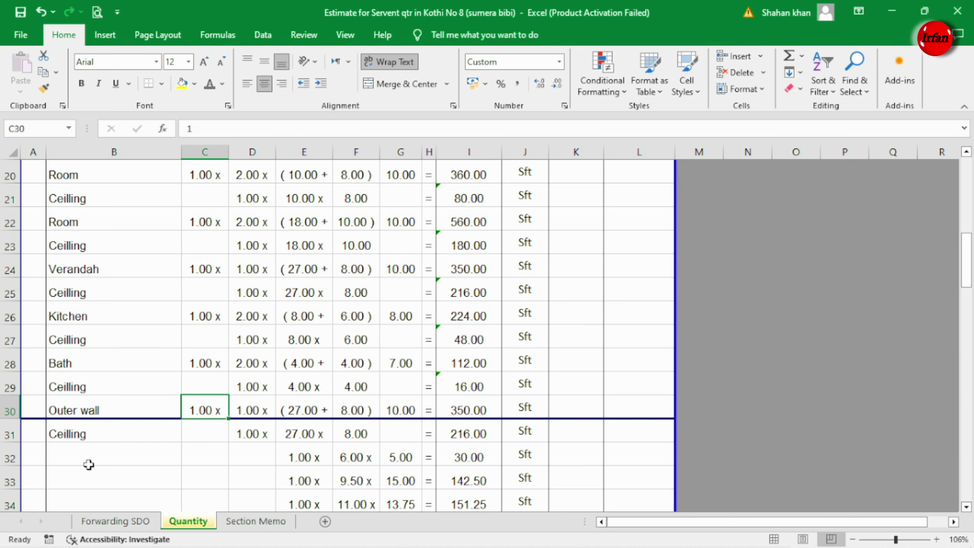
{"action": "key", "text": "Delete"}
{"action": "key", "text": "Tab"}
{"action": "key", "text": "Tab"}
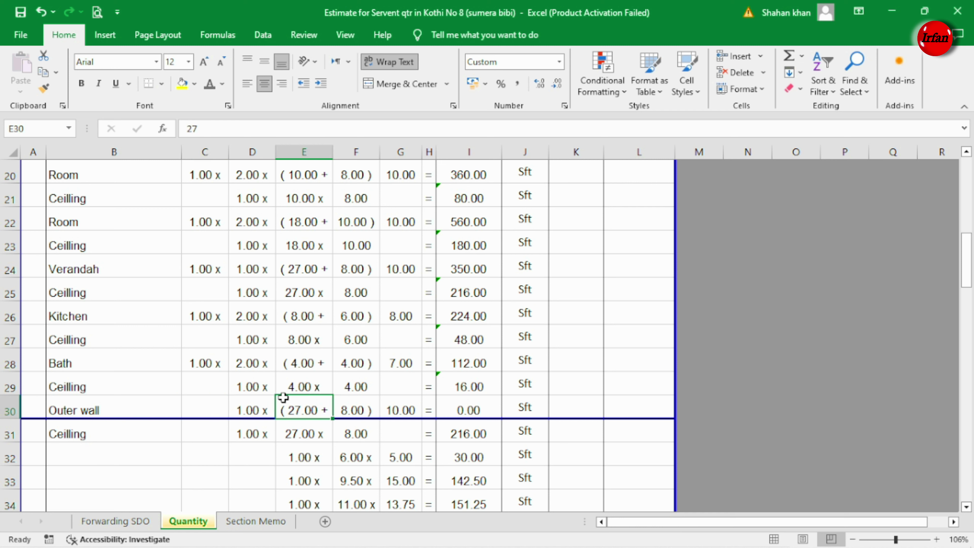
{"action": "left_click_drag", "start_coordinate": [261, 386], "coordinate": [466, 387]}
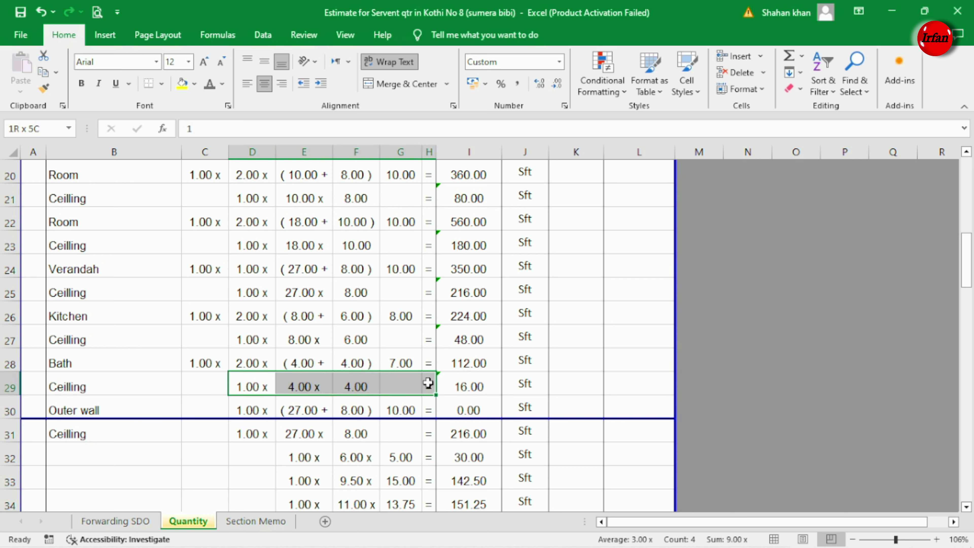
{"action": "left_click", "coordinate": [43, 72]}
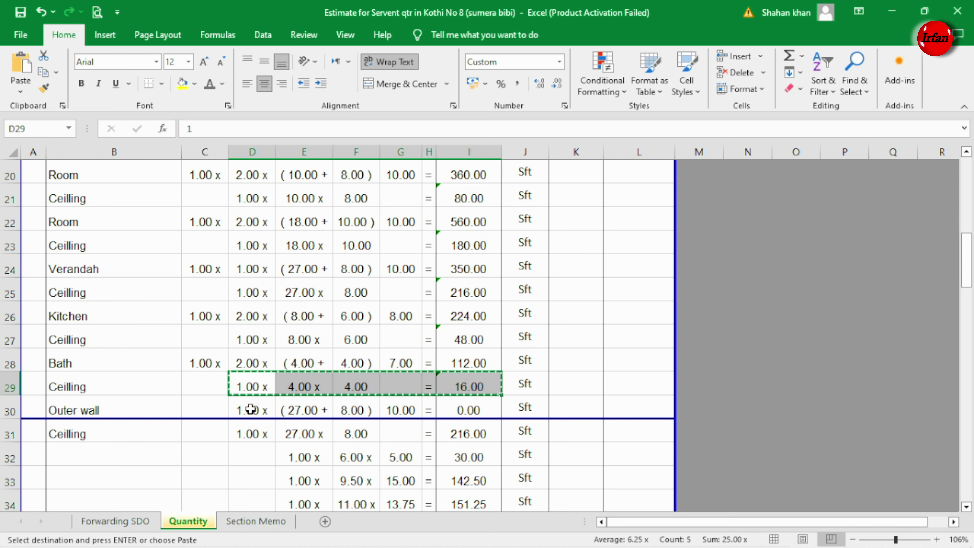
{"action": "left_click_drag", "start_coordinate": [250, 410], "coordinate": [251, 432]}
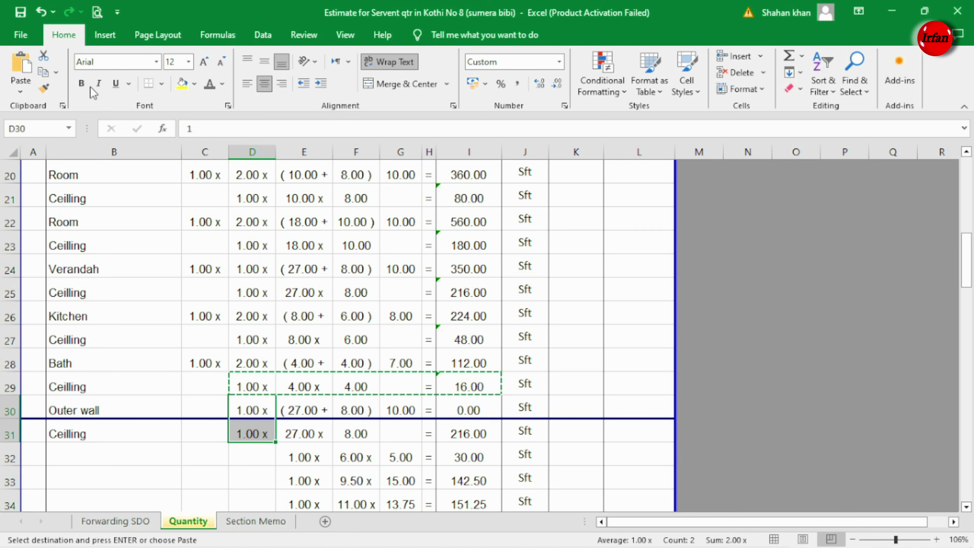
{"action": "left_click", "coordinate": [21, 71]}
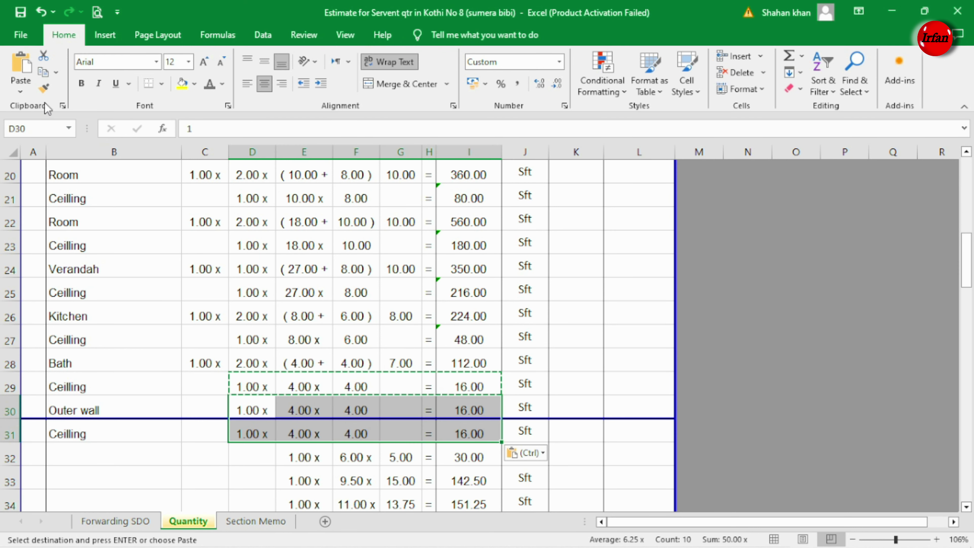
Enter Outer wall length 28 and height 12, and Ceiling length 15.
{"action": "left_click", "coordinate": [285, 415]}
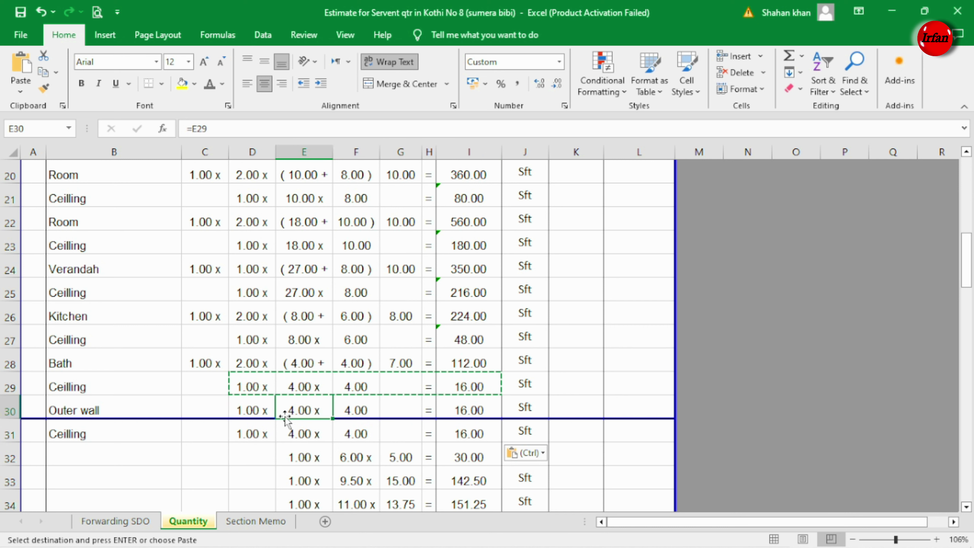
{"action": "type", "text": "28"}
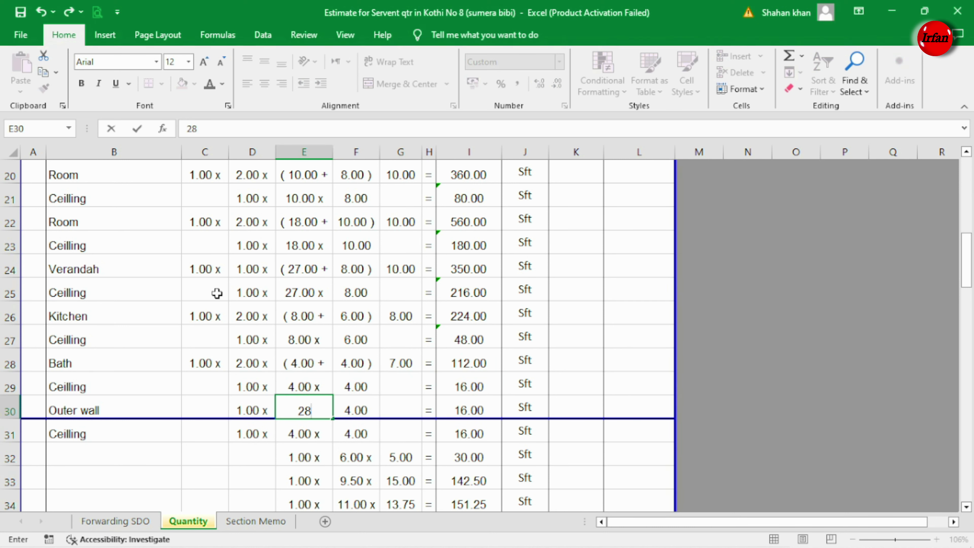
{"action": "key", "text": "Tab"}
{"action": "type", "text": "1"}
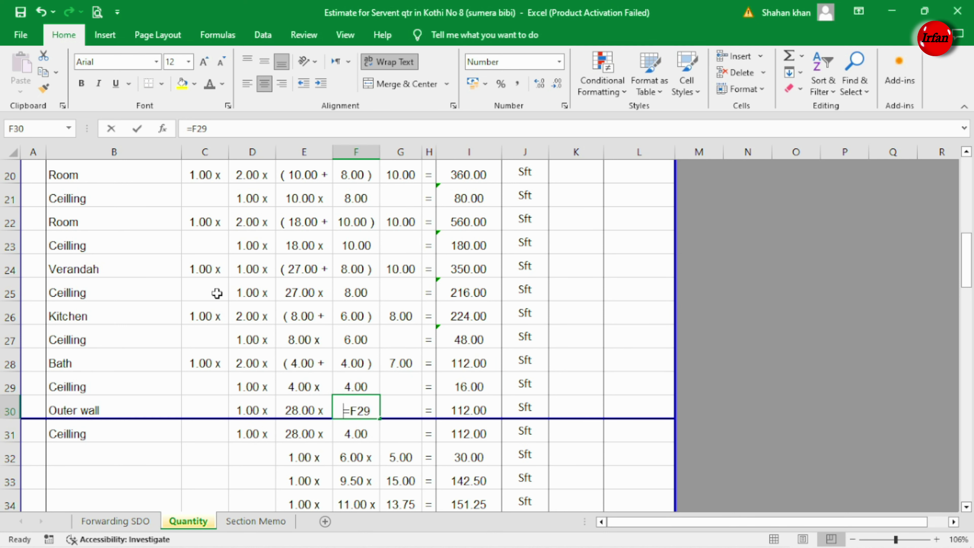
{"action": "key", "text": "Return"}
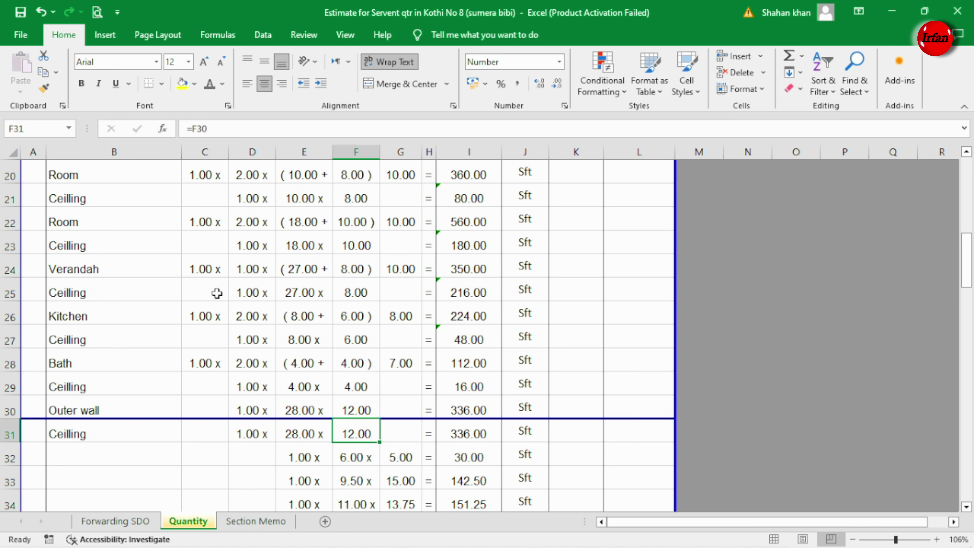
{"action": "key", "text": "Left"}
{"action": "key", "text": "Left"}
{"action": "key", "text": "Right"}
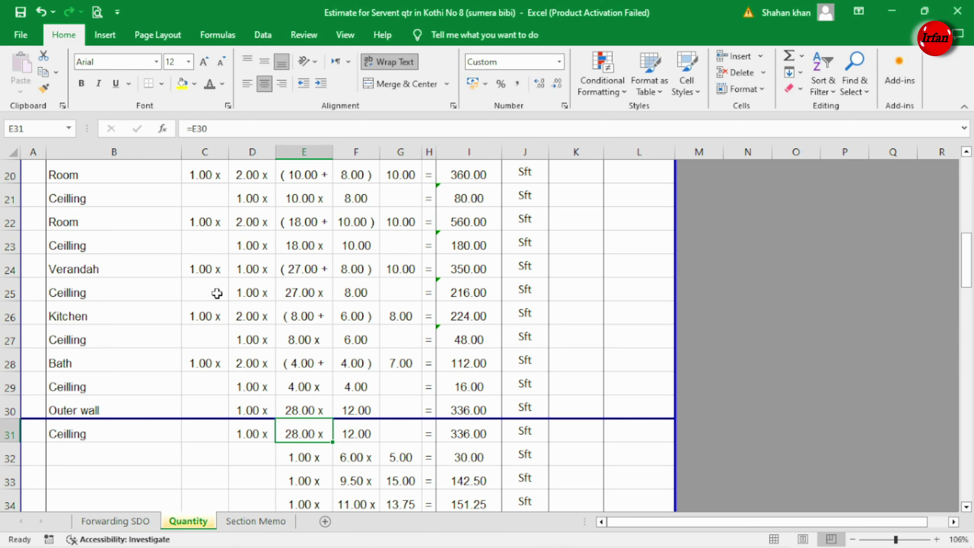
{"action": "type", "text": "15"}
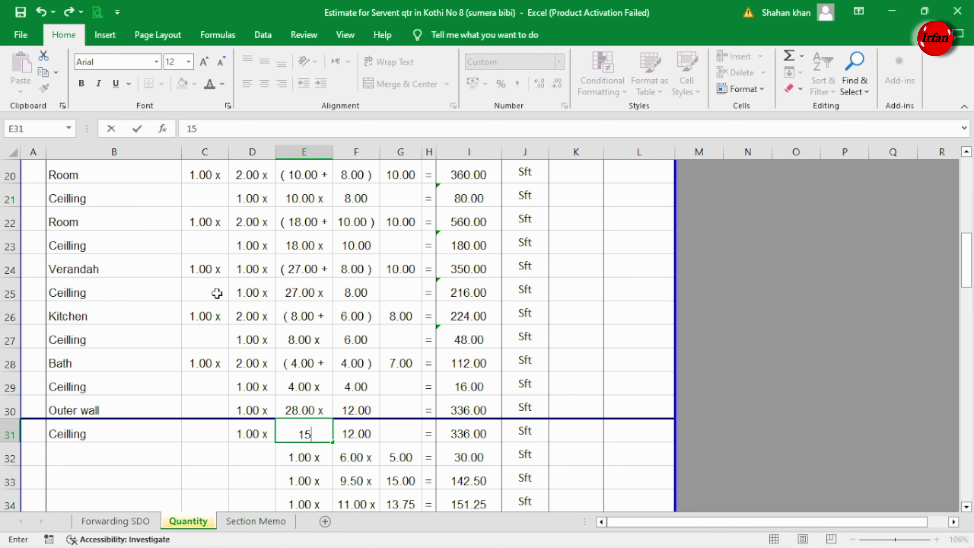
{"action": "key", "text": "Tab"}
Delete leftover rows 32–34 and confirm the Total in I32 sums I20:I31 to 2662.00.
{"action": "key", "text": "Home"}
{"action": "key", "text": "Down"}
{"action": "scroll", "coordinate": [217, 294], "scroll_direction": "down", "scroll_amount": 3}
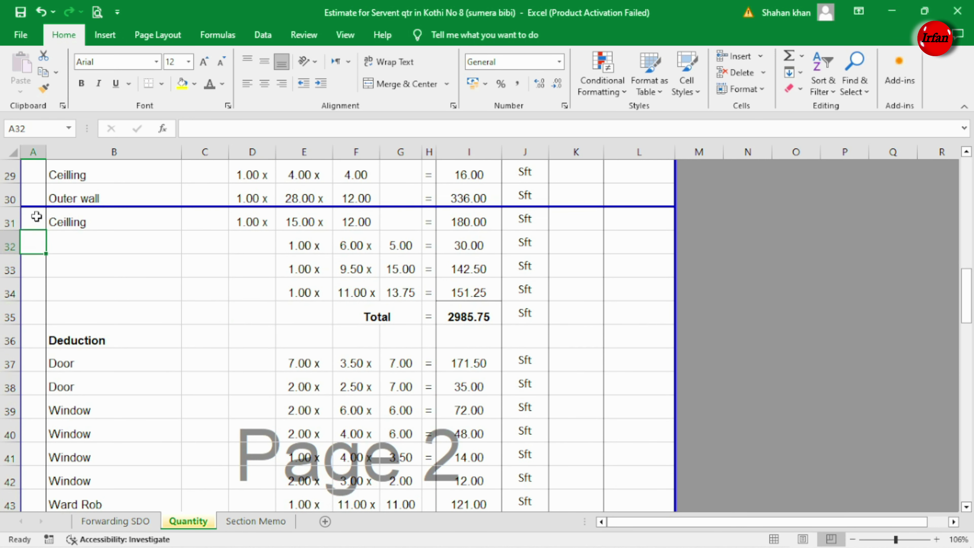
{"action": "left_click_drag", "start_coordinate": [5, 246], "coordinate": [8, 294]}
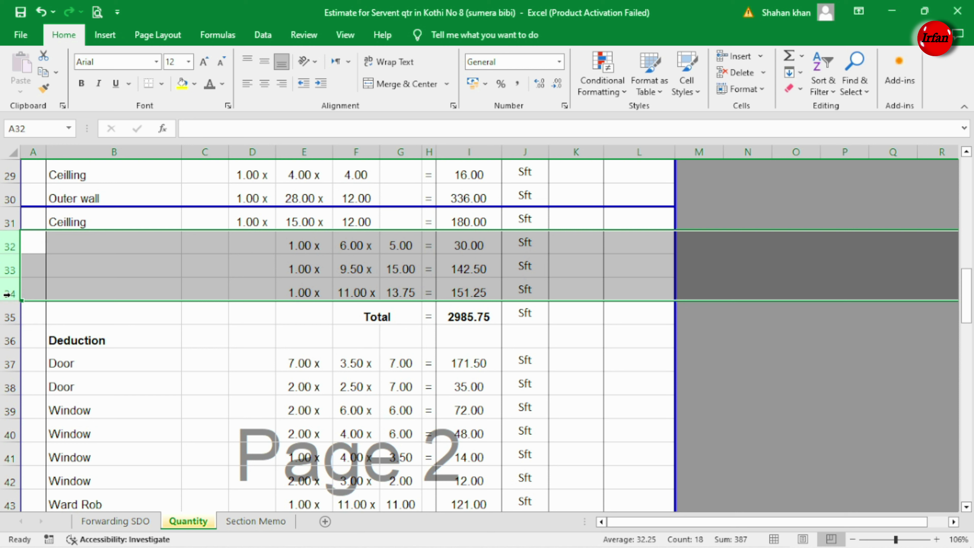
{"action": "right_click", "coordinate": [9, 247]}
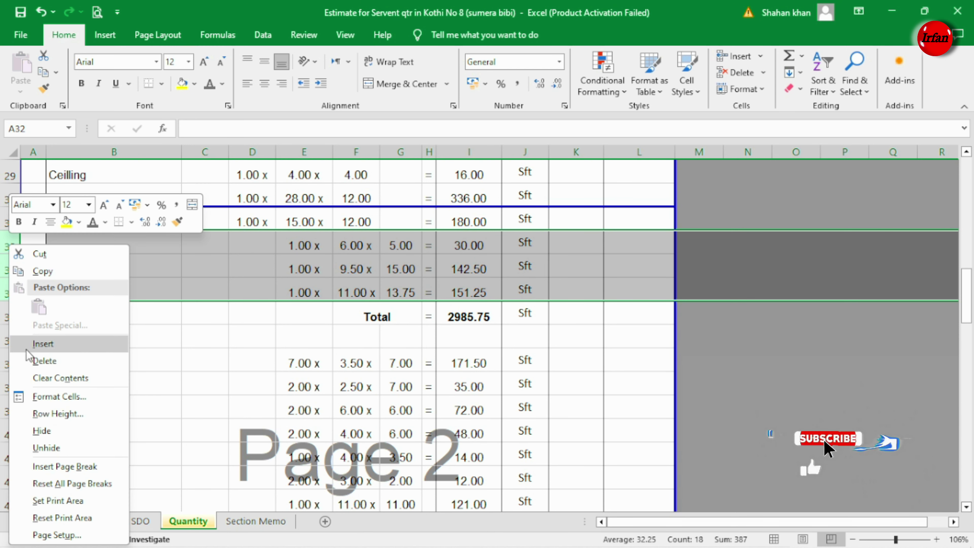
{"action": "left_click", "coordinate": [34, 362]}
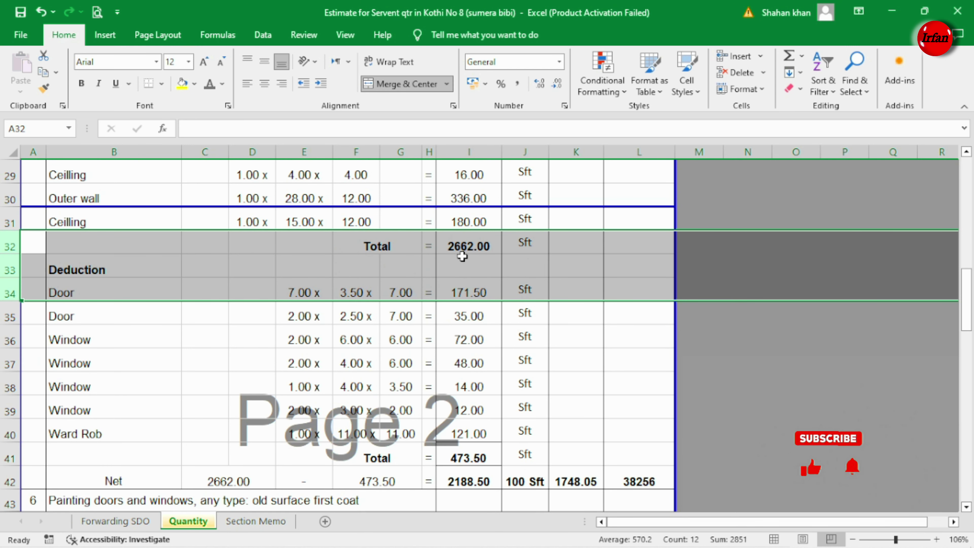
{"action": "double_click", "coordinate": [467, 248]}
{"action": "scroll", "coordinate": [467, 248], "scroll_direction": "up", "scroll_amount": 2}
{"action": "scroll", "coordinate": [467, 252], "scroll_direction": "up", "scroll_amount": 3}
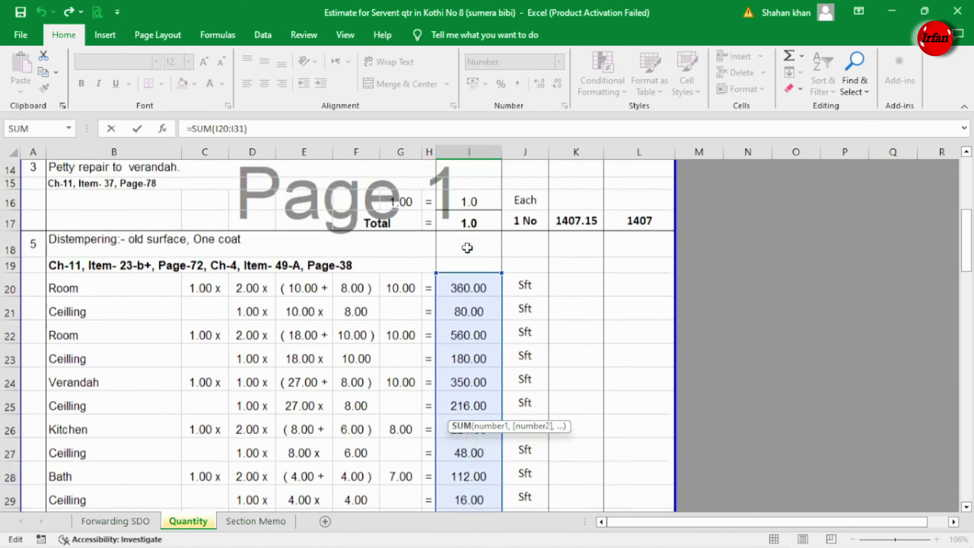
{"action": "key", "text": "Return"}
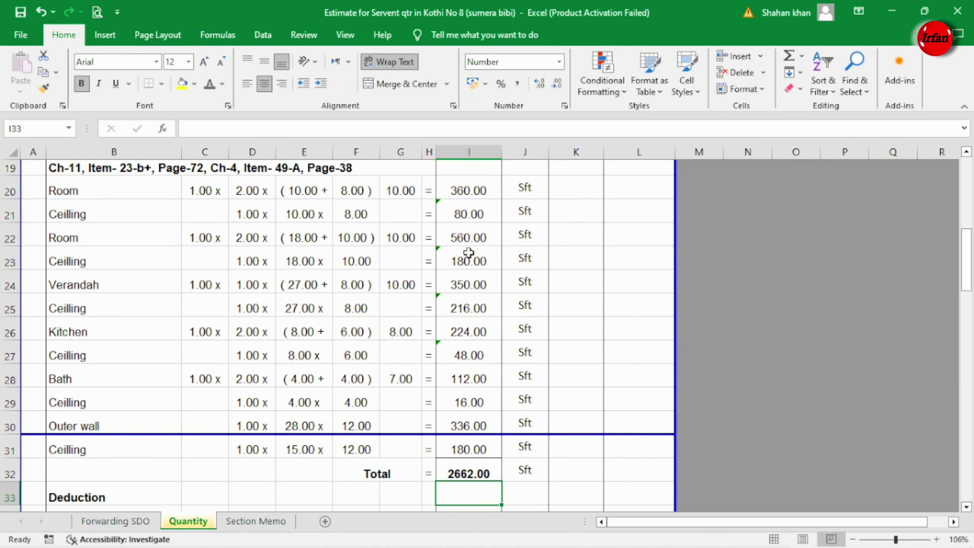
{"action": "double_click", "coordinate": [469, 190]}
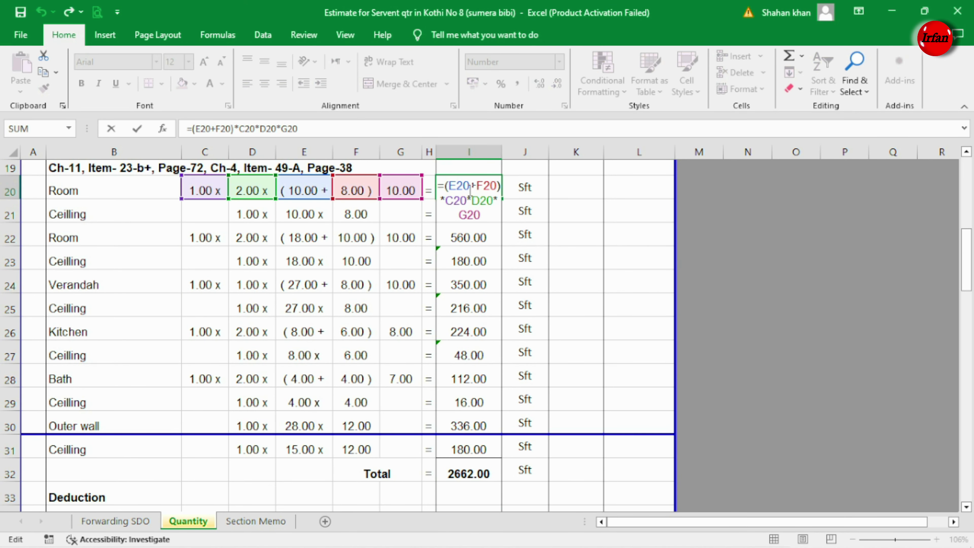
{"action": "key", "text": "Return"}
{"action": "double_click", "coordinate": [468, 214]}
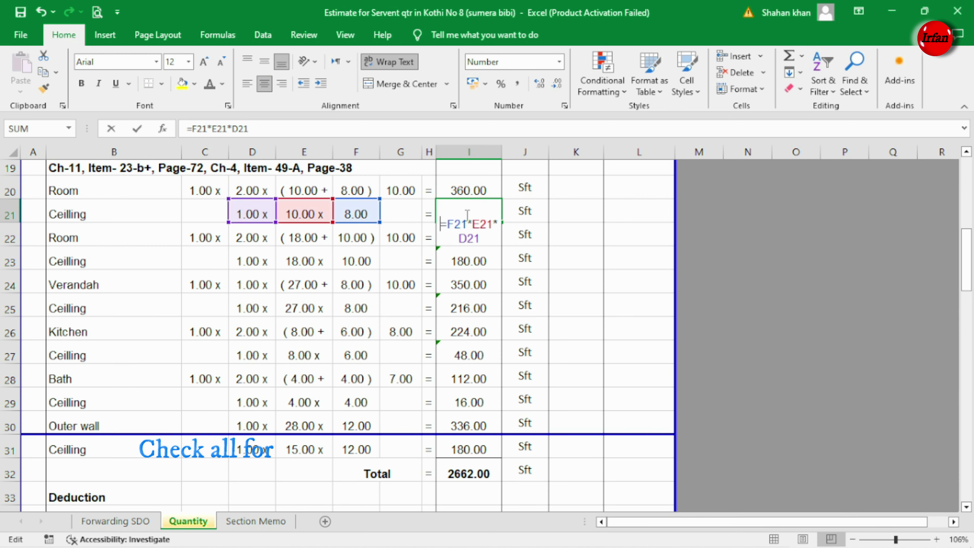
{"action": "key", "text": "Return"}
{"action": "key", "text": "F2"}
{"action": "key", "text": "Return"}
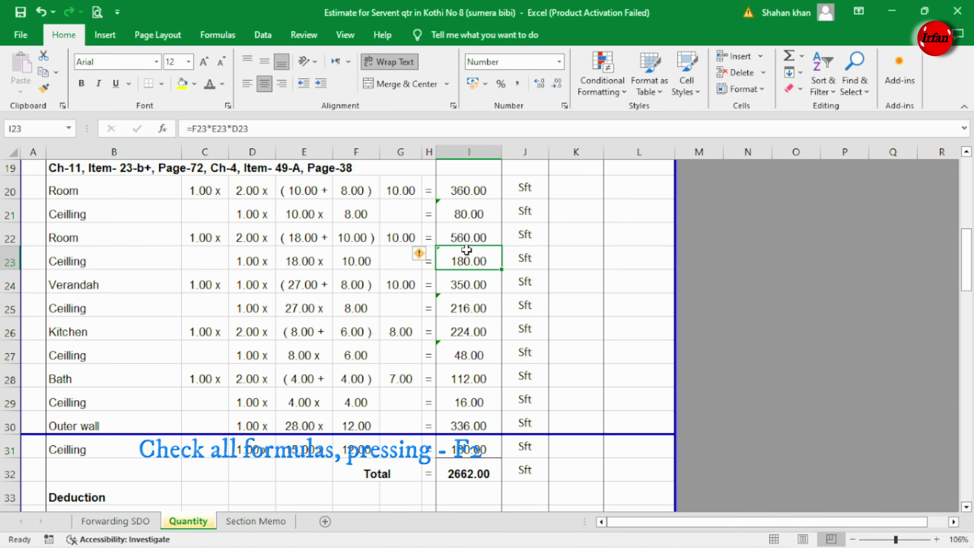
{"action": "key", "text": "F2"}
{"action": "key", "text": "Return"}
{"action": "key", "text": "F2"}
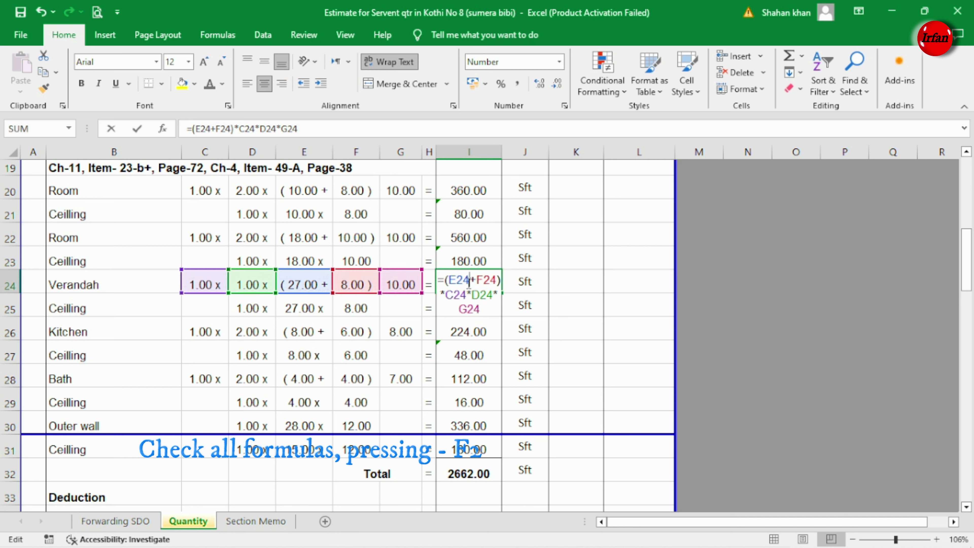
{"action": "key", "text": "Return"}
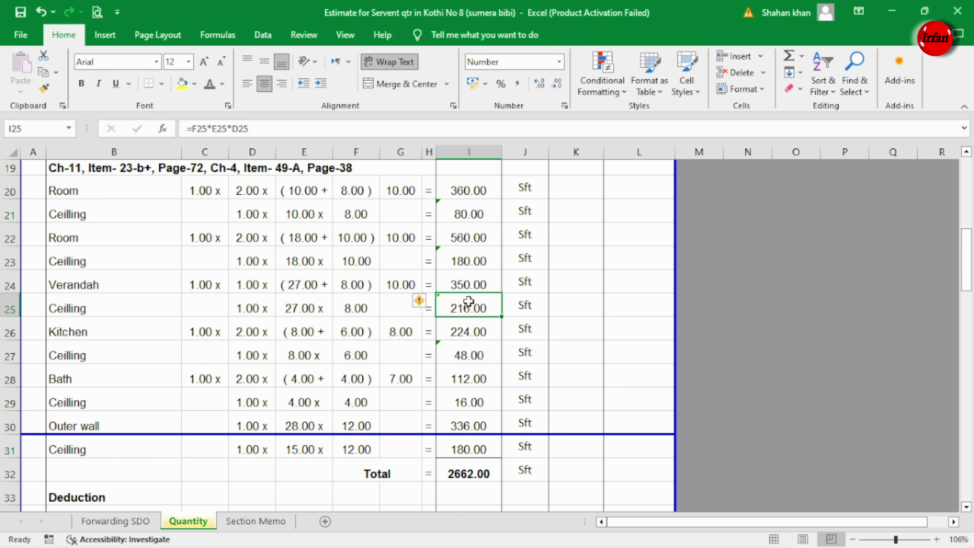
{"action": "double_click", "coordinate": [469, 304]}
{"action": "key", "text": "Return"}
{"action": "double_click", "coordinate": [468, 328]}
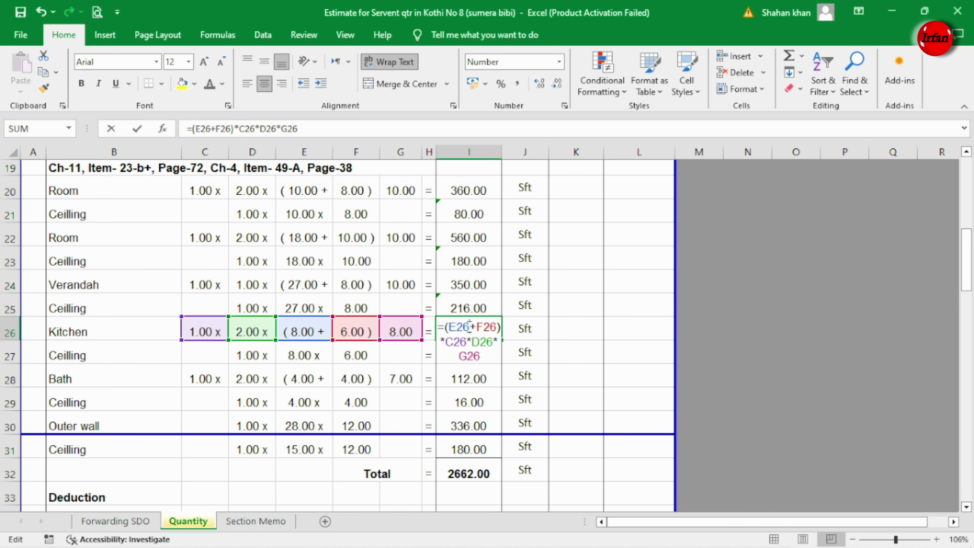
{"action": "key", "text": "Return"}
{"action": "double_click", "coordinate": [465, 359]}
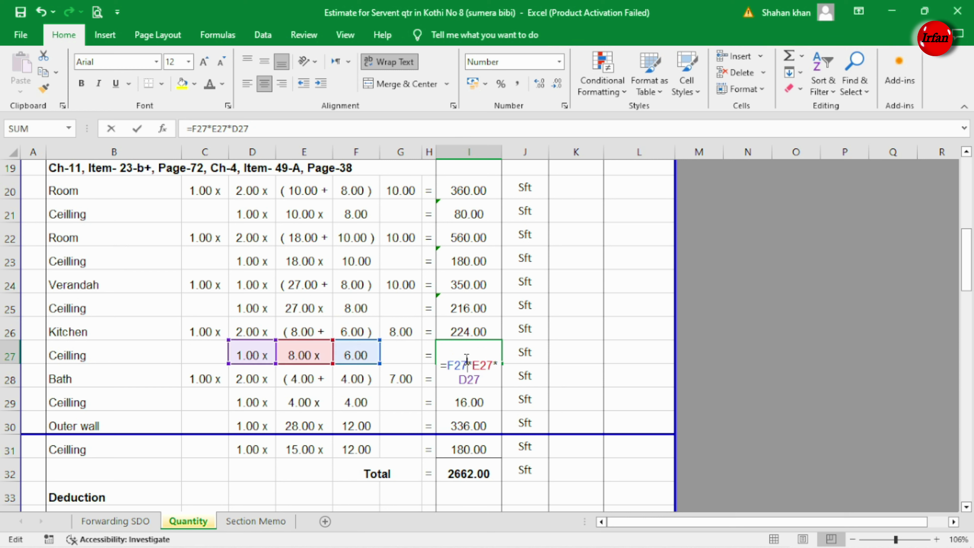
{"action": "key", "text": "Return"}
{"action": "double_click", "coordinate": [465, 374]}
{"action": "key", "text": "Return"}
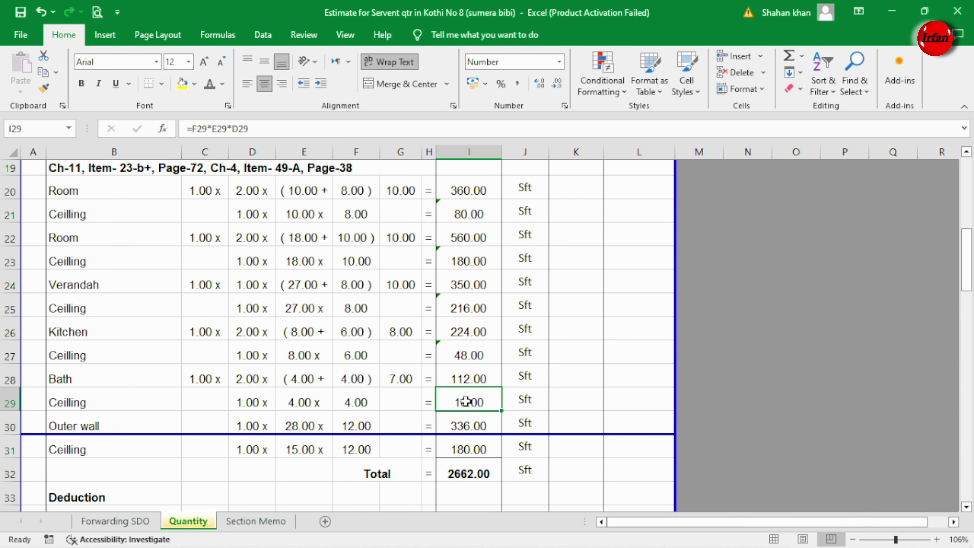
{"action": "double_click", "coordinate": [465, 403]}
{"action": "key", "text": "Return"}
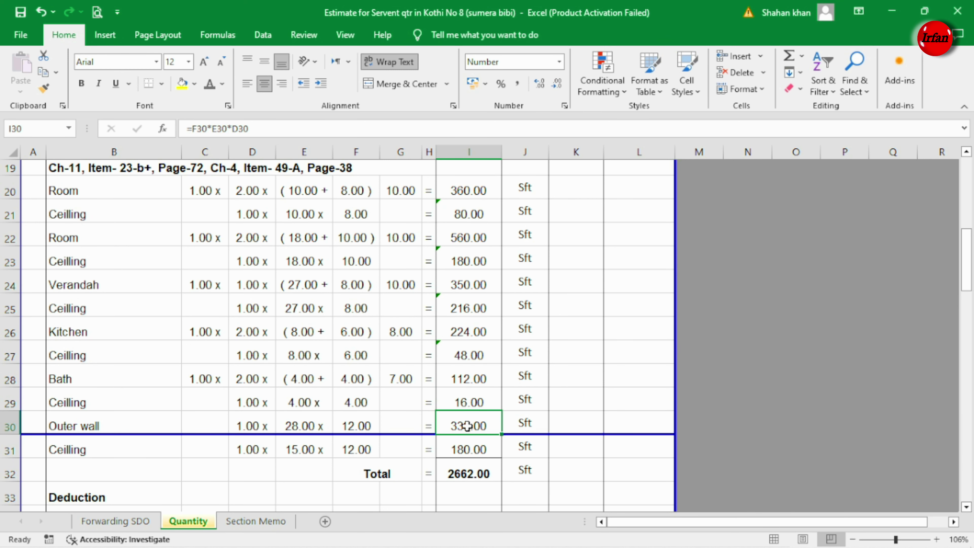
{"action": "double_click", "coordinate": [469, 426]}
{"action": "key", "text": "Return"}
{"action": "double_click", "coordinate": [469, 450]}
{"action": "key", "text": "Return"}
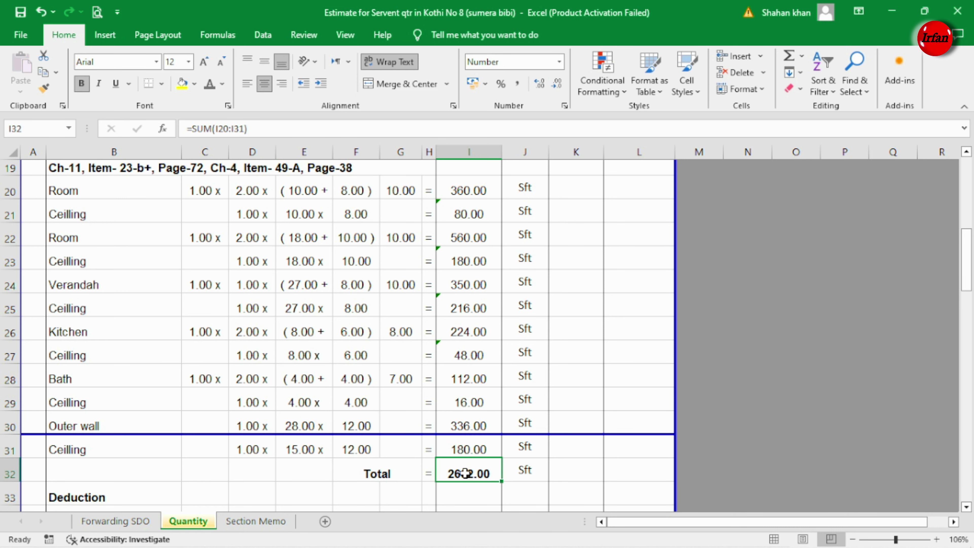
{"action": "double_click", "coordinate": [466, 474]}
{"action": "key", "text": "Return"}
{"action": "scroll", "coordinate": [383, 384], "scroll_direction": "down", "scroll_amount": 6}
{"action": "left_click", "coordinate": [356, 393]}
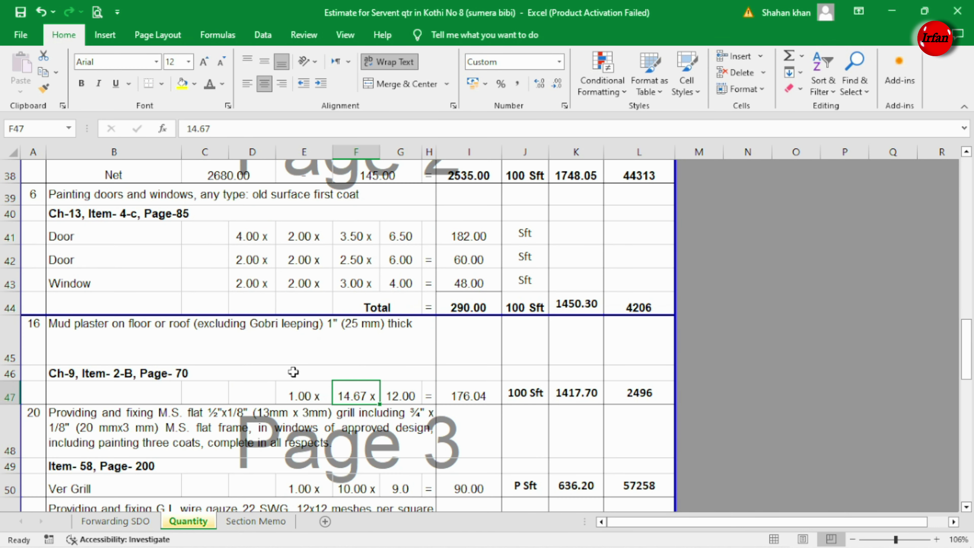
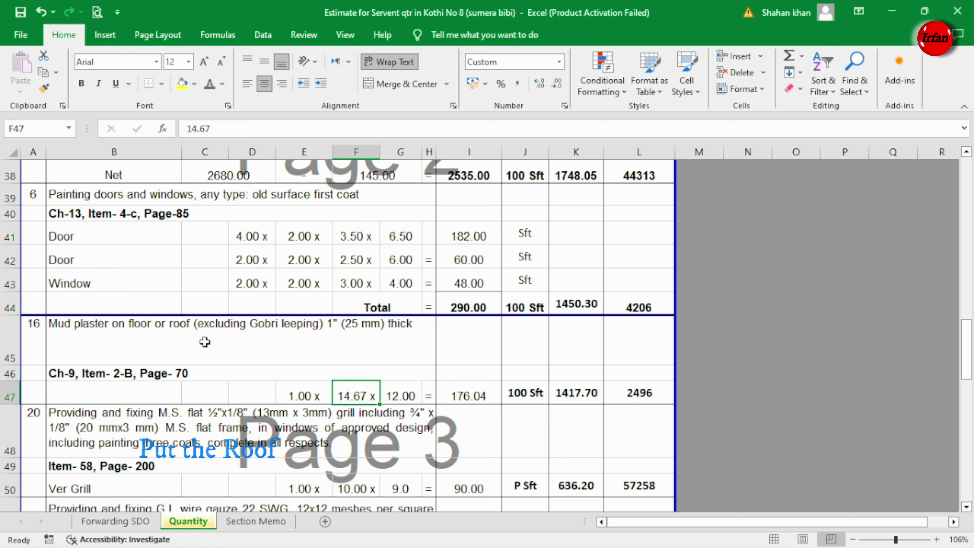
Enter the mud plaster dimensions as 38 by 29.
{"action": "type", "text": "38"}
{"action": "key", "text": "Tab"}
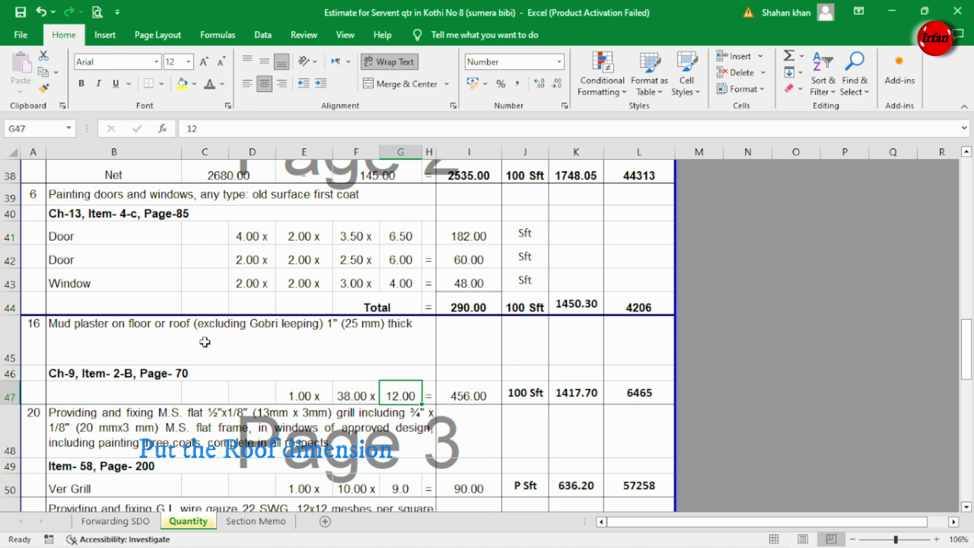
{"action": "type", "text": "29"}
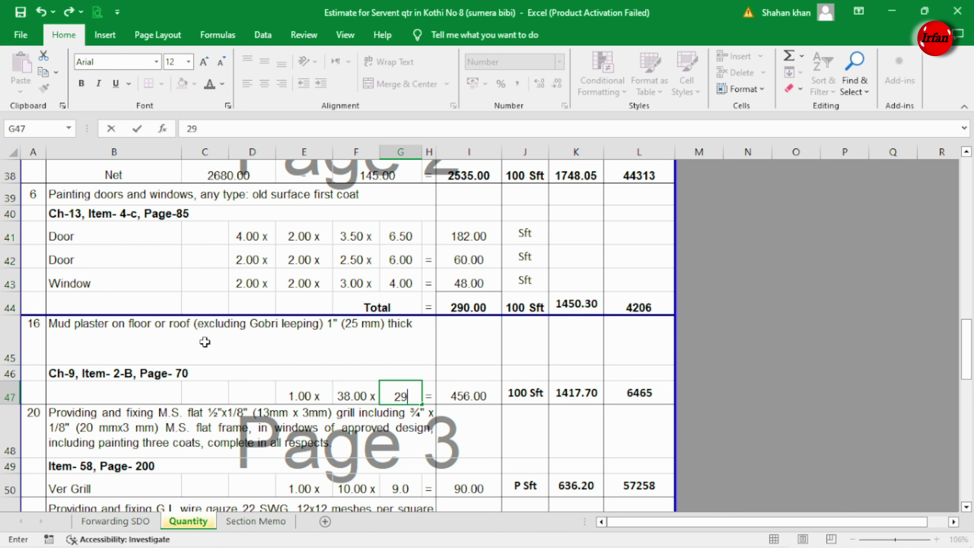
{"action": "key", "text": "Tab"}
Set the first Ver Grill row in F50:G50 to 6 by 5, correcting the mistyped 3.5 and 6.5.
{"action": "scroll", "coordinate": [205, 342], "scroll_direction": "down", "scroll_amount": 2}
{"action": "left_click", "coordinate": [302, 355]}
{"action": "left_click", "coordinate": [356, 355]}
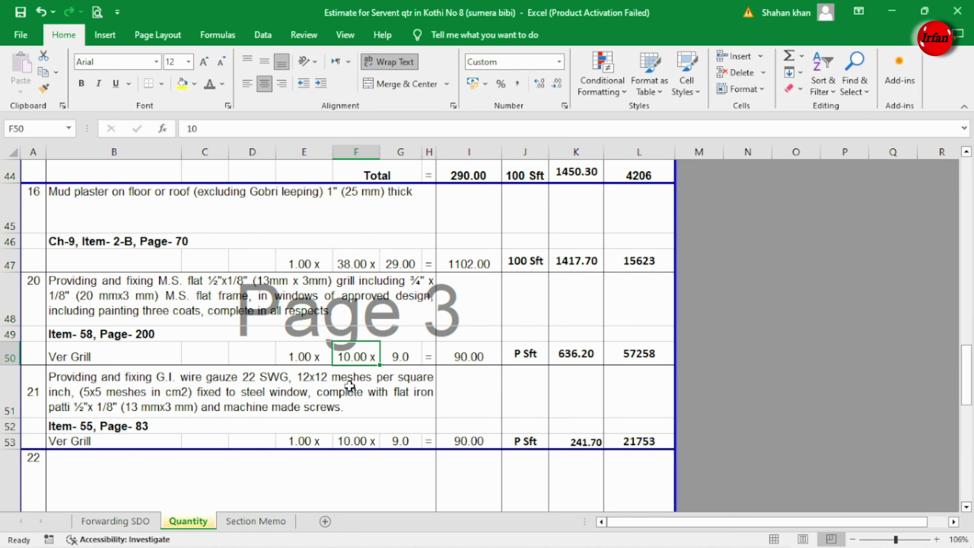
{"action": "type", "text": "3.5"}
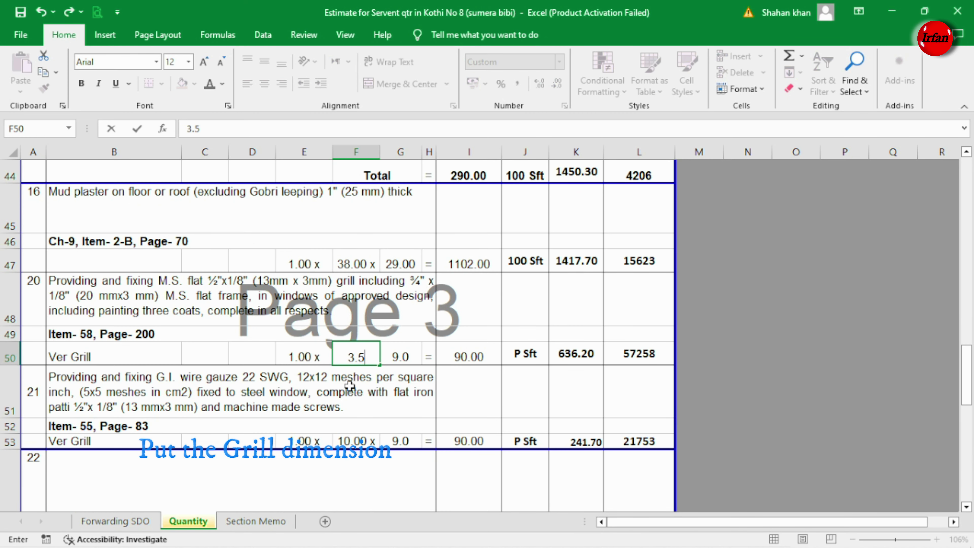
{"action": "key", "text": "Tab"}
{"action": "type", "text": "6.5"}
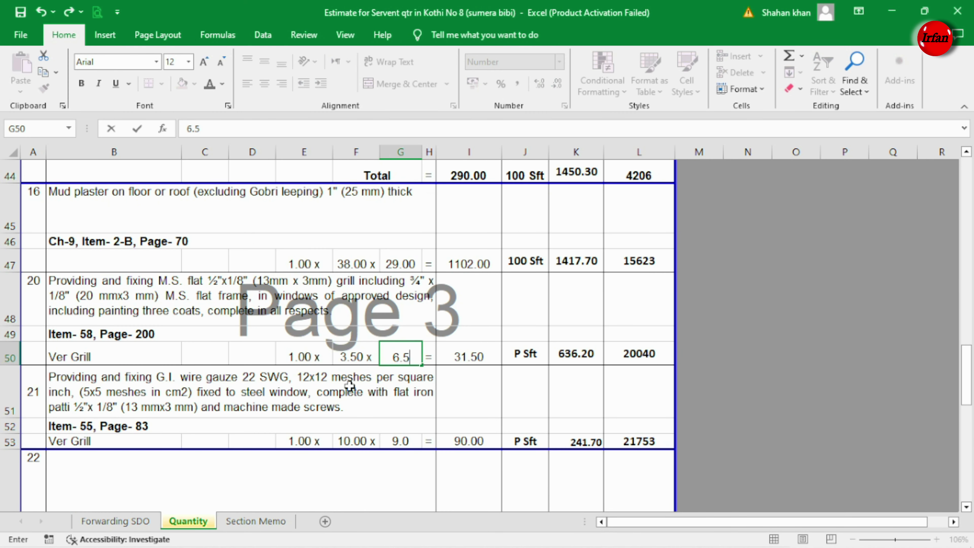
{"action": "key", "text": "Tab"}
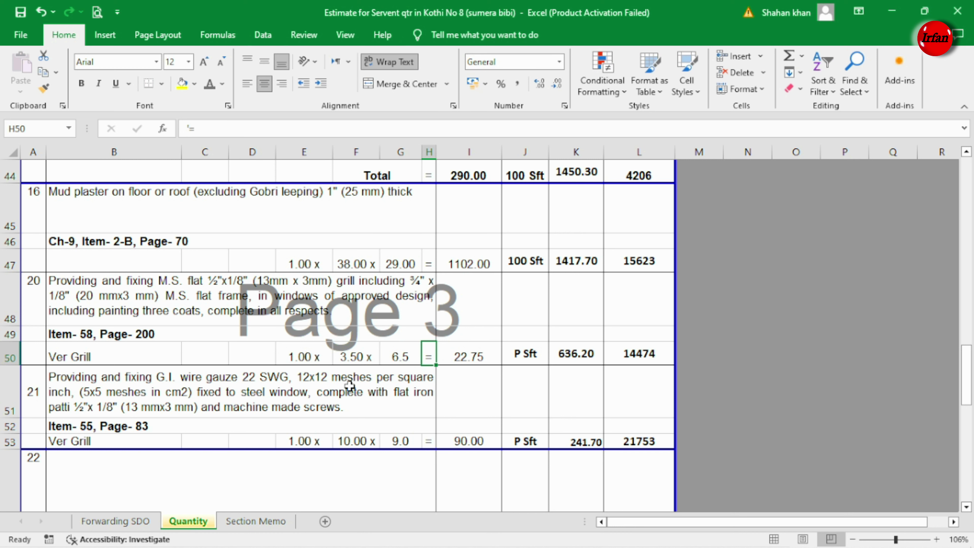
{"action": "key", "text": "Left"}
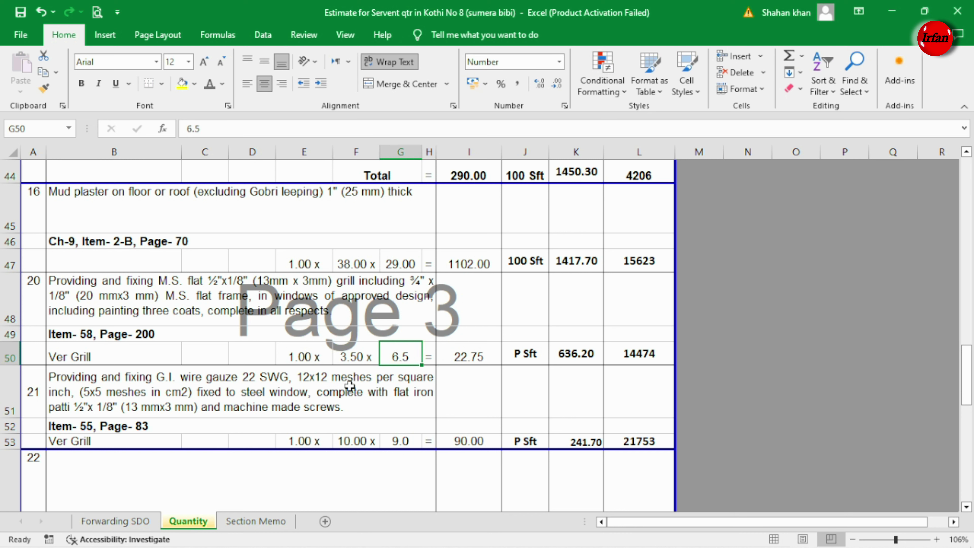
{"action": "key", "text": "Left"}
{"action": "type", "text": "6"}
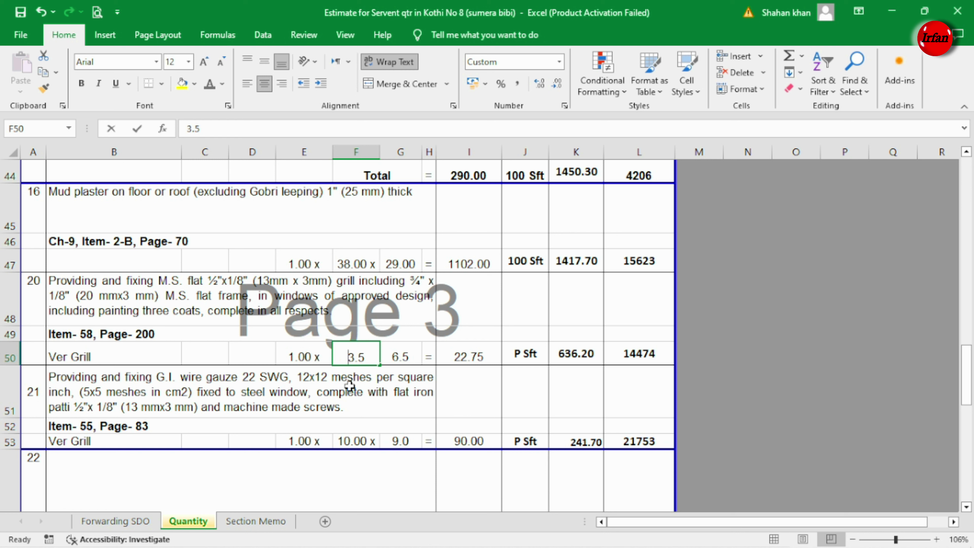
{"action": "key", "text": "Tab"}
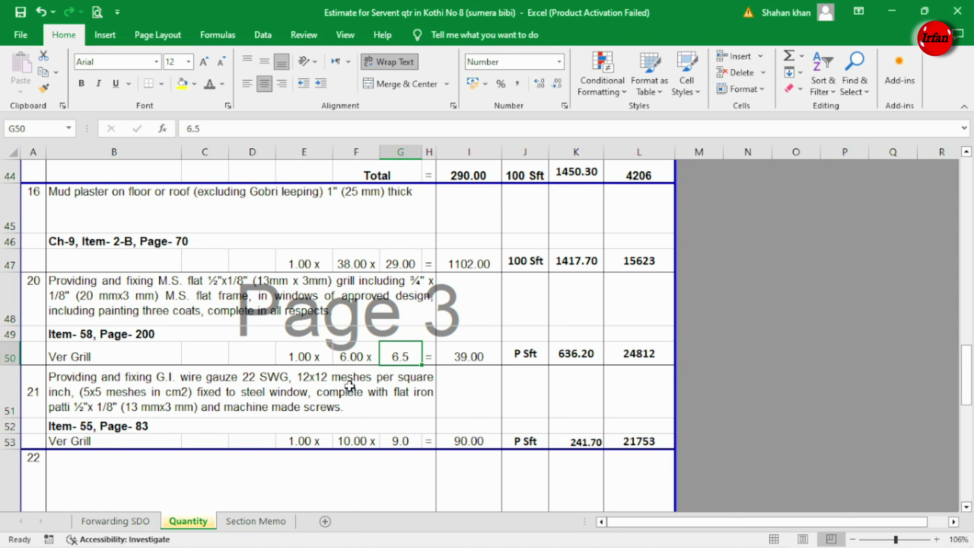
{"action": "type", "text": "5"}
{"action": "key", "text": "Tab"}
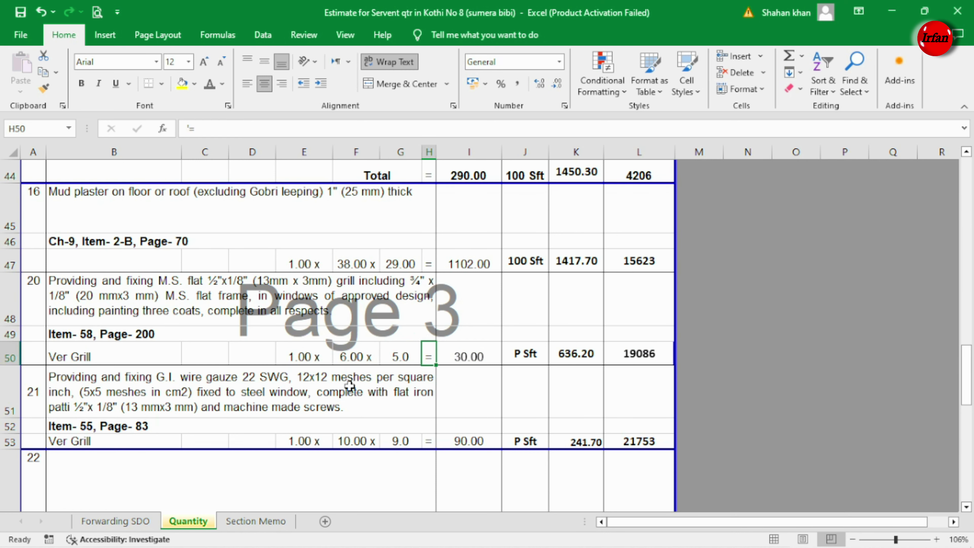
Set the second Ver Grill row in F53:G53 to 6 by 5, undoing the mistaken 106.
{"action": "left_click", "coordinate": [363, 437]}
{"action": "type", "text": "106"}
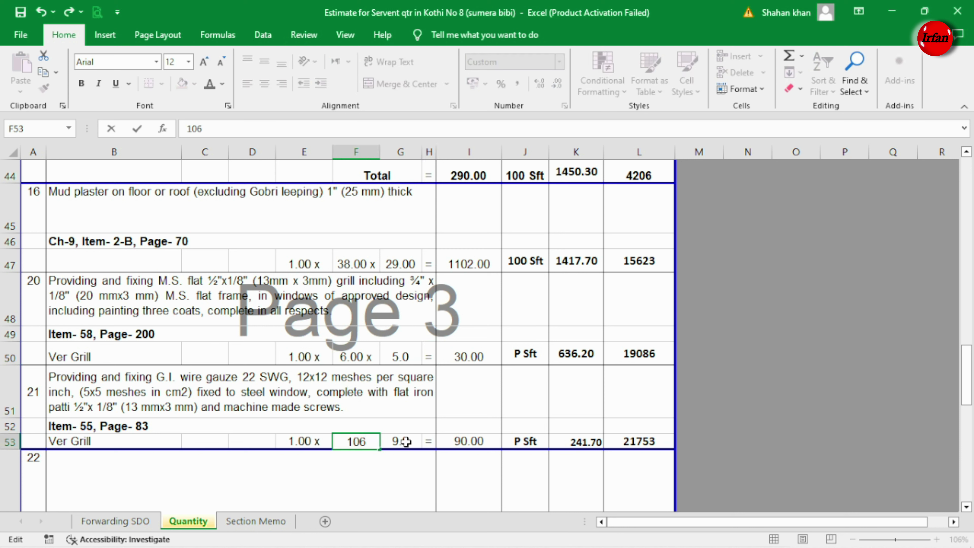
{"action": "key", "text": "Tab"}
{"action": "type", "text": "5"}
{"action": "key", "text": "Tab"}
{"action": "key", "text": "Tab"}
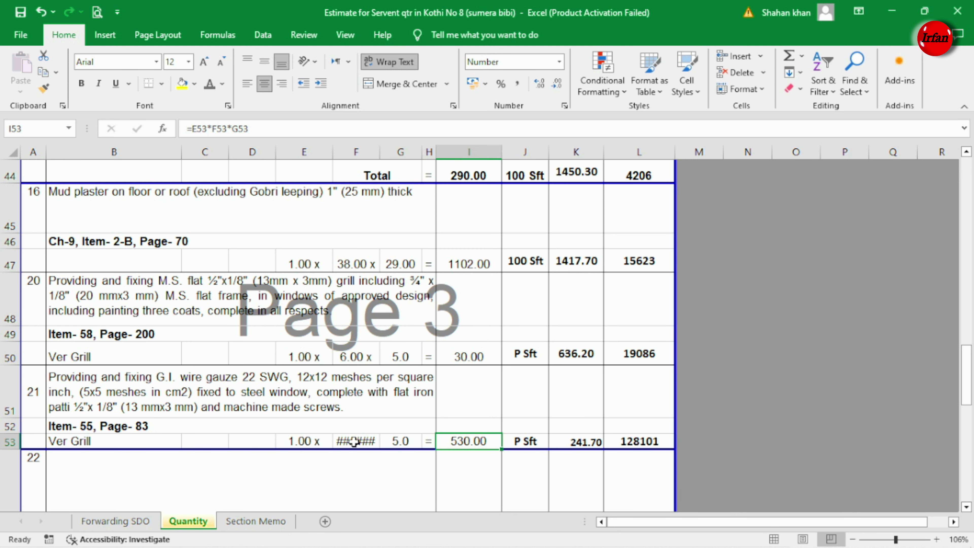
{"action": "left_click", "coordinate": [355, 441]}
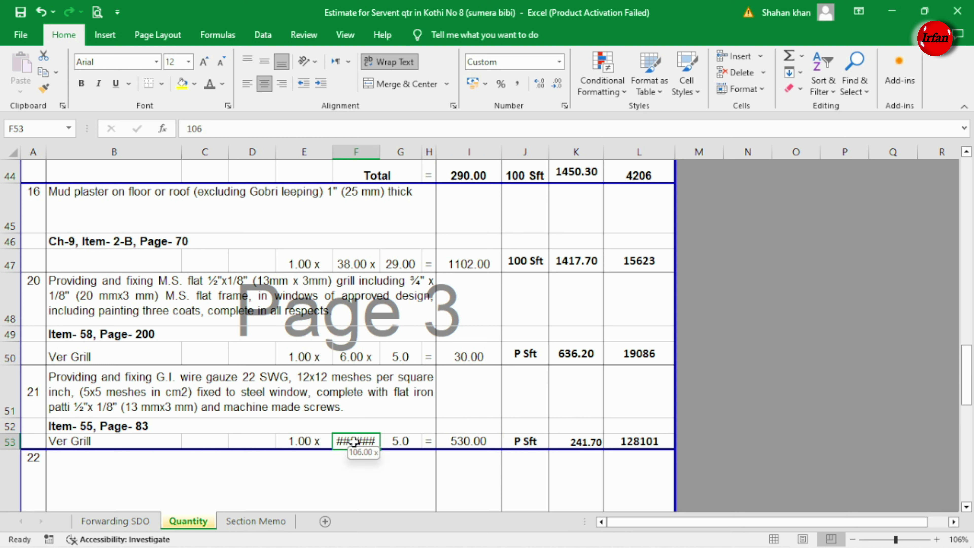
{"action": "key", "text": "ctrl+z"}
{"action": "key", "text": "ctrl+z"}
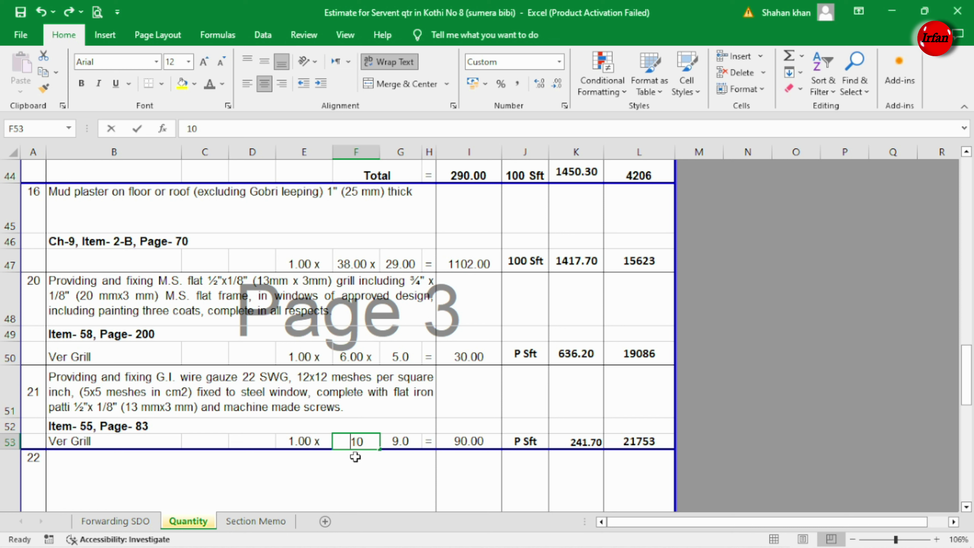
{"action": "type", "text": "6"}
{"action": "left_click", "coordinate": [404, 442]}
{"action": "type", "text": "5"}
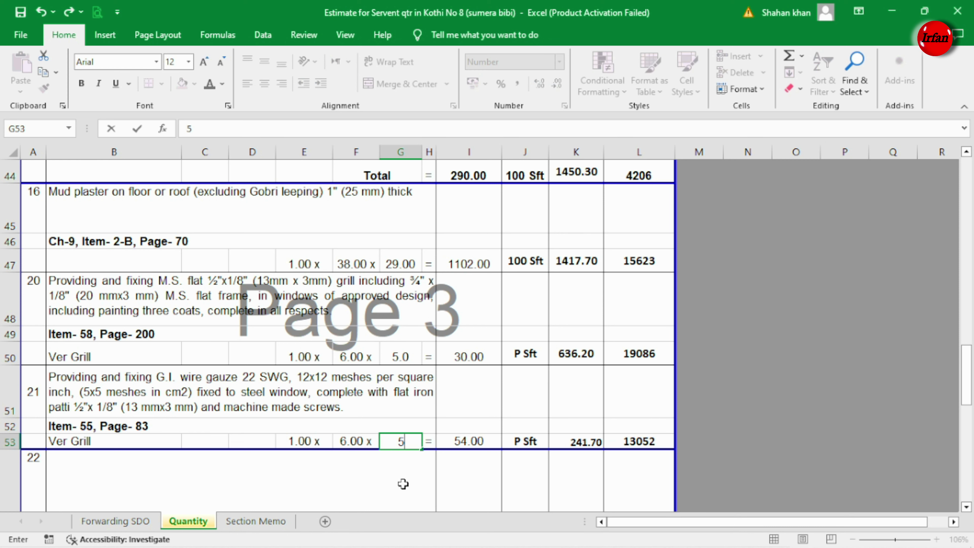
{"action": "left_click", "coordinate": [402, 486]}
Show the mud plaster and both Ver Grill dimension cells with one decimal place.
{"action": "left_click", "coordinate": [352, 439]}
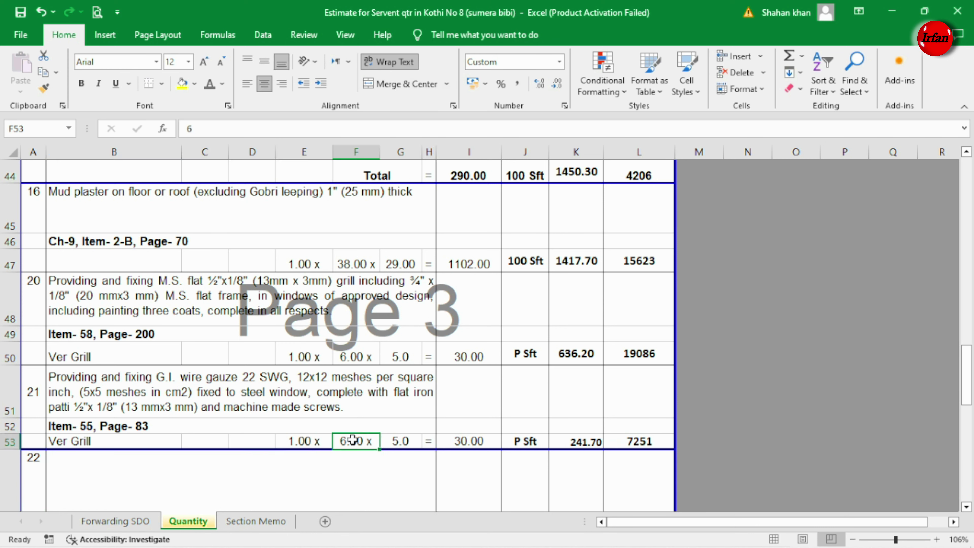
{"action": "left_click_drag", "start_coordinate": [314, 439], "coordinate": [354, 441]}
{"action": "left_click_drag", "start_coordinate": [309, 357], "coordinate": [354, 357]}
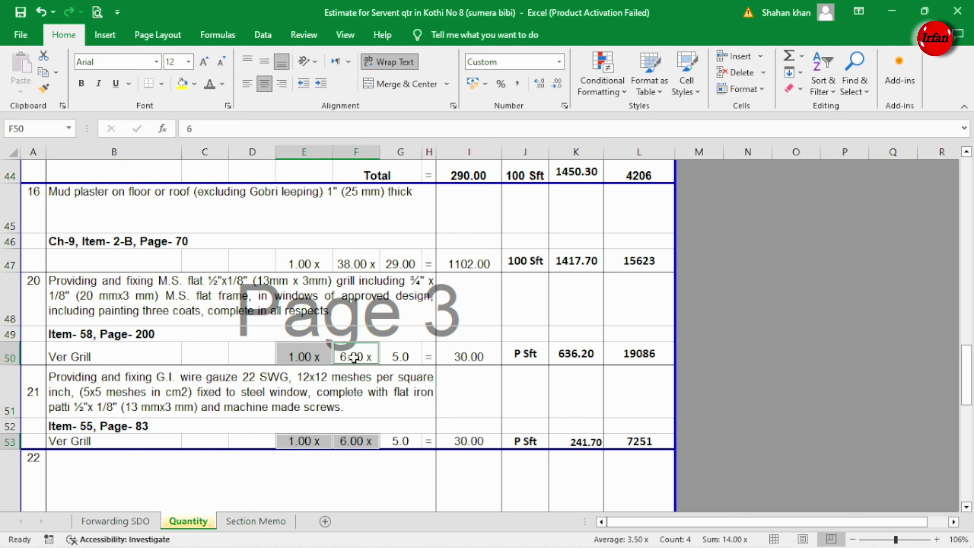
{"action": "left_click", "coordinate": [358, 263], "text": "ctrl"}
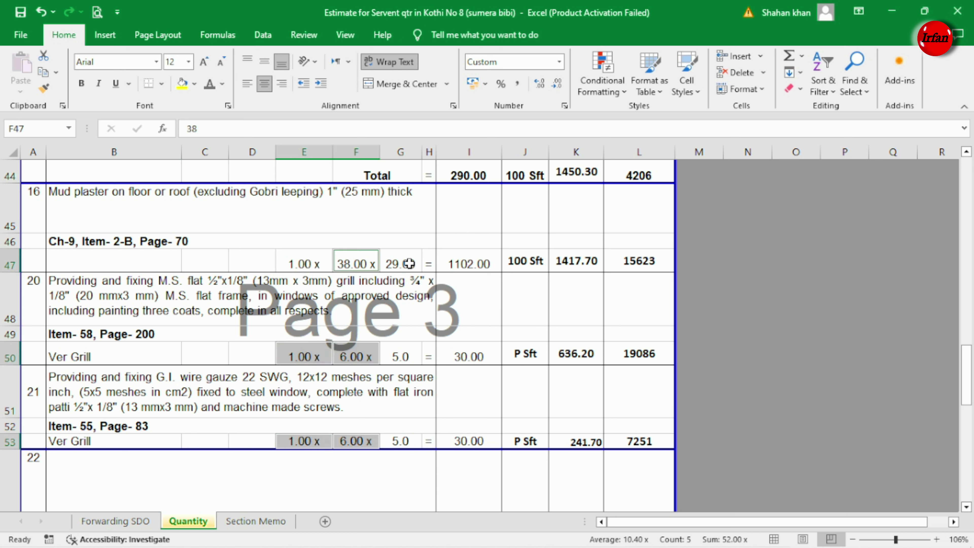
{"action": "left_click", "coordinate": [405, 263], "text": "ctrl"}
{"action": "left_click", "coordinate": [558, 84]}
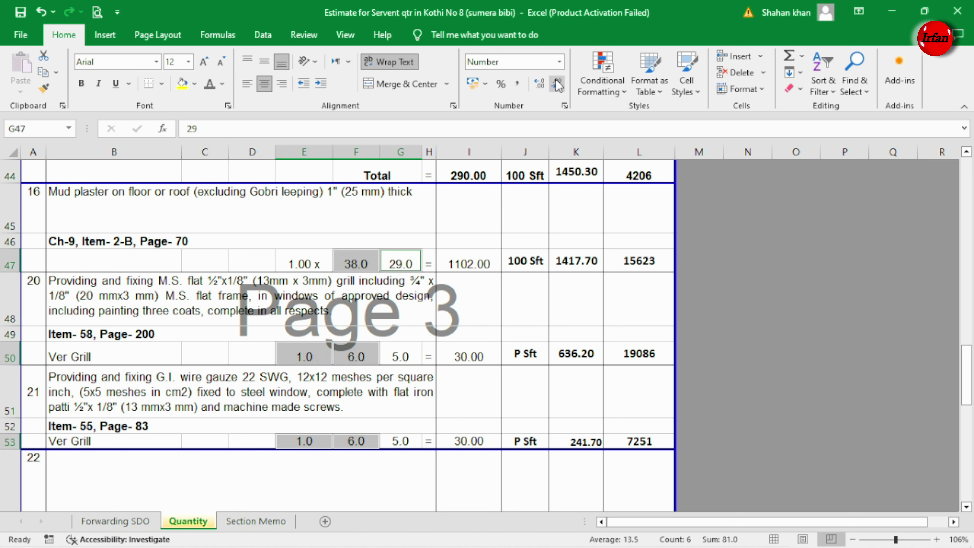
{"action": "left_click", "coordinate": [478, 408]}
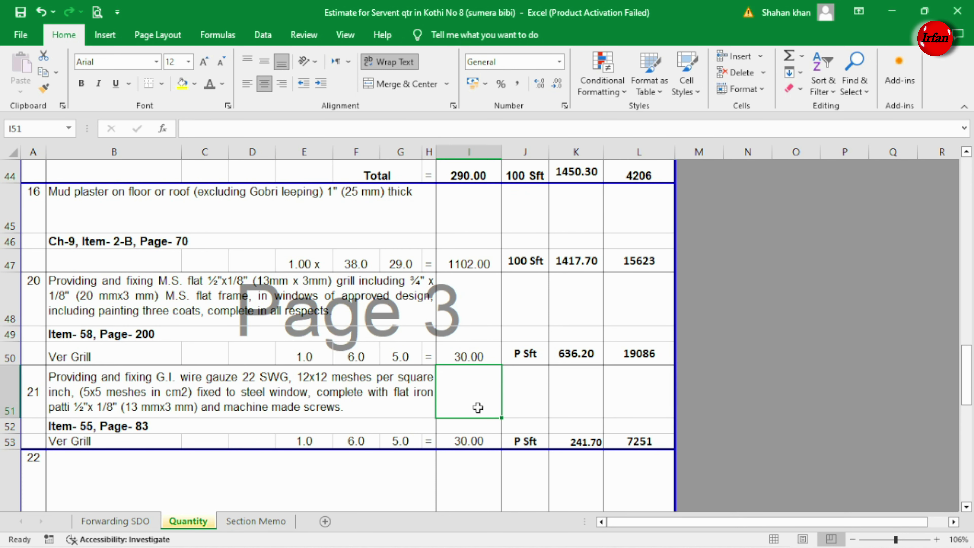
Delete the unused item 22 rows.
{"action": "scroll", "coordinate": [478, 407], "scroll_direction": "down", "scroll_amount": 2}
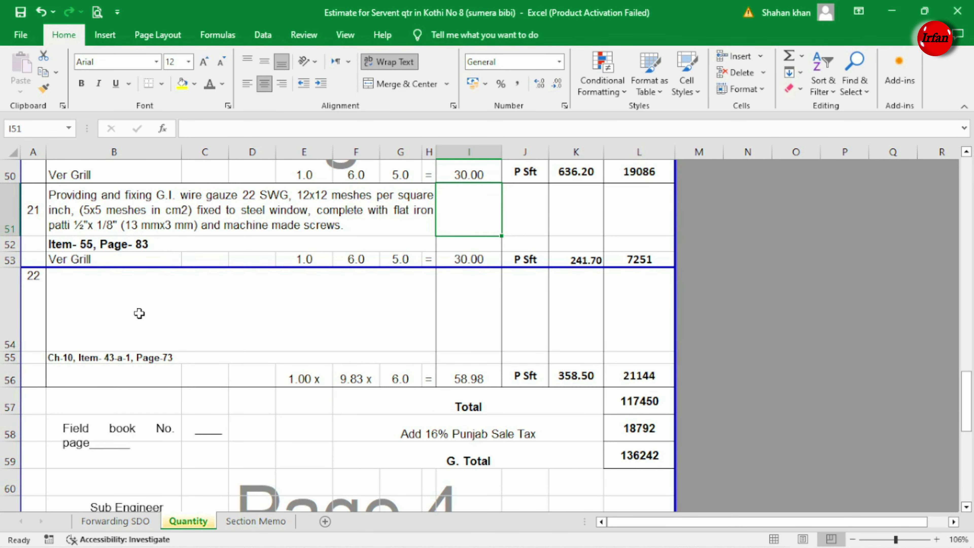
{"action": "left_click", "coordinate": [88, 307]}
{"action": "left_click_drag", "start_coordinate": [8, 306], "coordinate": [6, 376]}
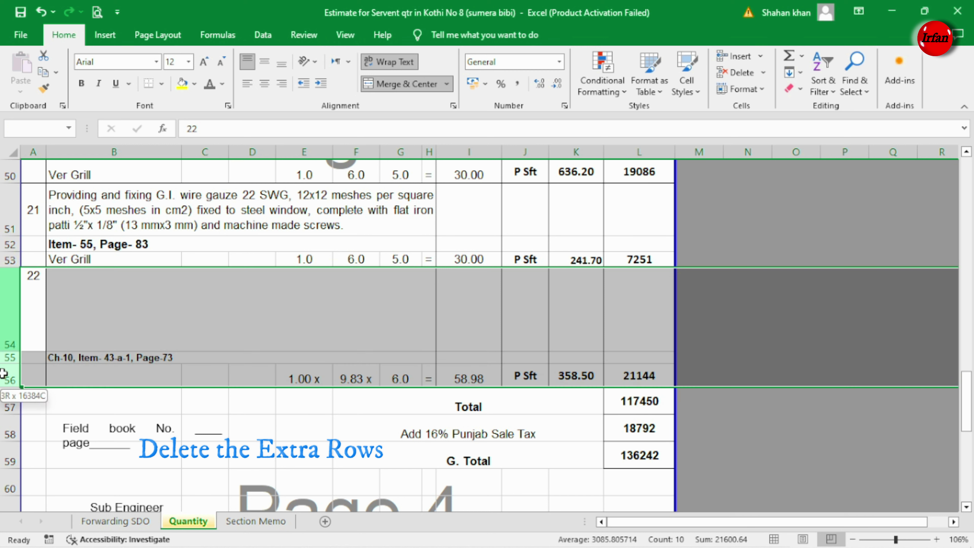
{"action": "right_click", "coordinate": [11, 321]}
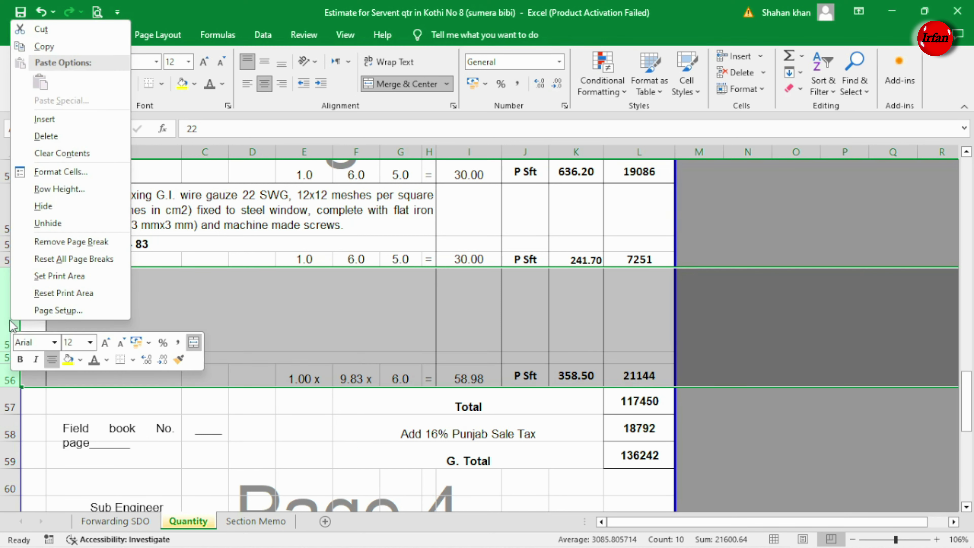
{"action": "left_click", "coordinate": [46, 136]}
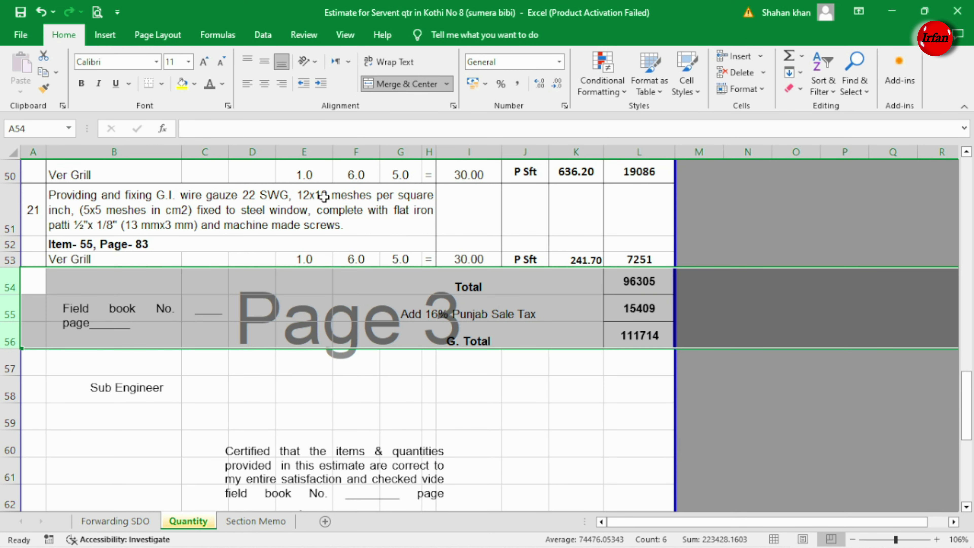
Insert an AutoSum total of the Amount column in the Total cell L54.
{"action": "left_click", "coordinate": [624, 277]}
{"action": "key", "text": "alt+equal"}
{"action": "scroll", "coordinate": [637, 283], "scroll_direction": "up", "scroll_amount": 4}
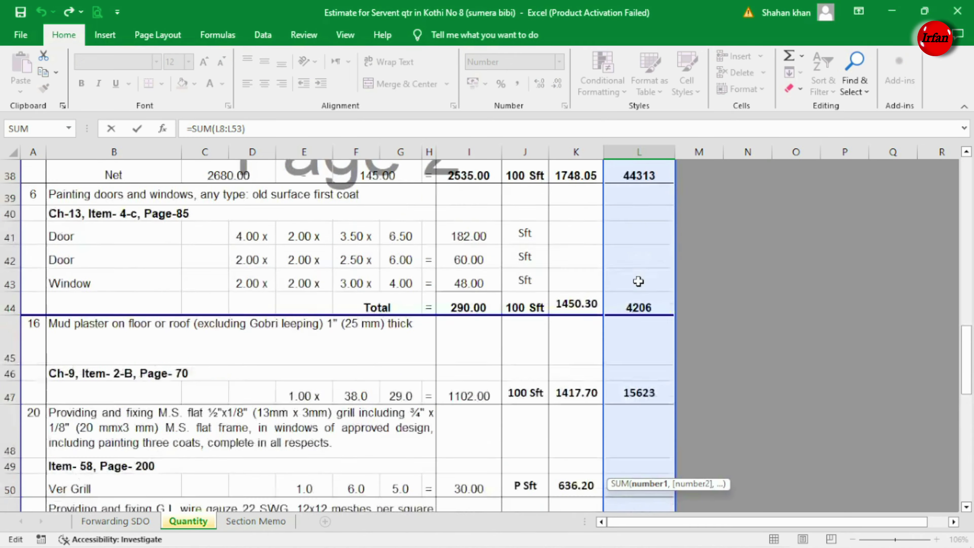
{"action": "scroll", "coordinate": [639, 282], "scroll_direction": "up", "scroll_amount": 2}
{"action": "scroll", "coordinate": [638, 282], "scroll_direction": "up", "scroll_amount": 2}
{"action": "scroll", "coordinate": [638, 282], "scroll_direction": "up", "scroll_amount": 2}
{"action": "scroll", "coordinate": [638, 281], "scroll_direction": "up", "scroll_amount": 2}
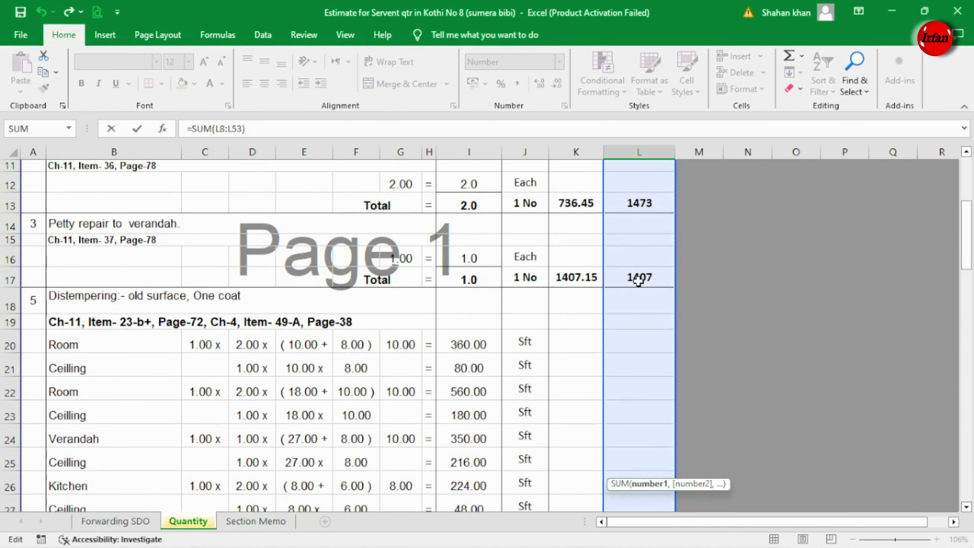
{"action": "scroll", "coordinate": [639, 281], "scroll_direction": "up", "scroll_amount": 1}
{"action": "scroll", "coordinate": [638, 282], "scroll_direction": "up", "scroll_amount": 2}
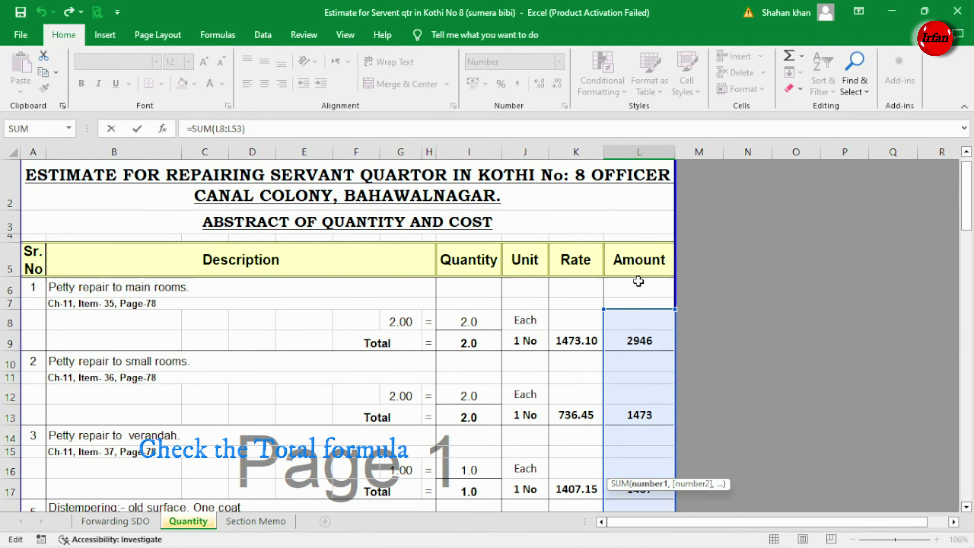
{"action": "key", "text": "Return"}
{"action": "scroll", "coordinate": [637, 279], "scroll_direction": "down", "scroll_amount": 2}
{"action": "scroll", "coordinate": [637, 272], "scroll_direction": "down", "scroll_amount": 1}
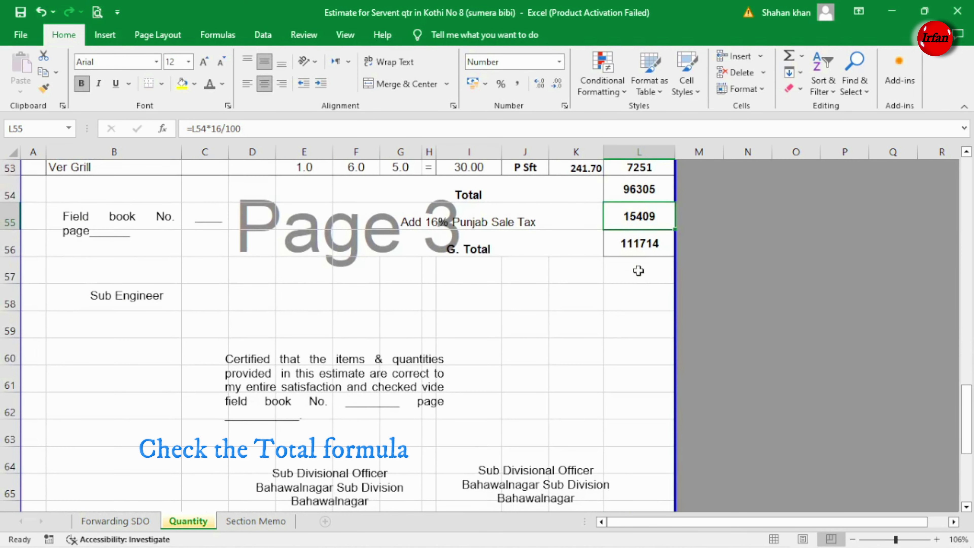
{"action": "left_click", "coordinate": [638, 193]}
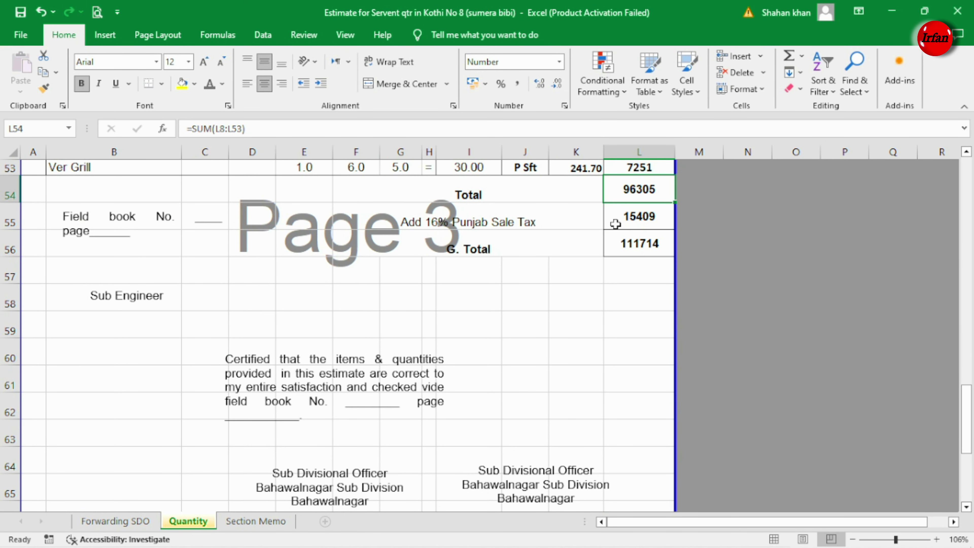
Confirm the 16% sales tax formula in L55 and the grand total in L56, then preview printing.
{"action": "left_click", "coordinate": [640, 215]}
{"action": "double_click", "coordinate": [639, 216]}
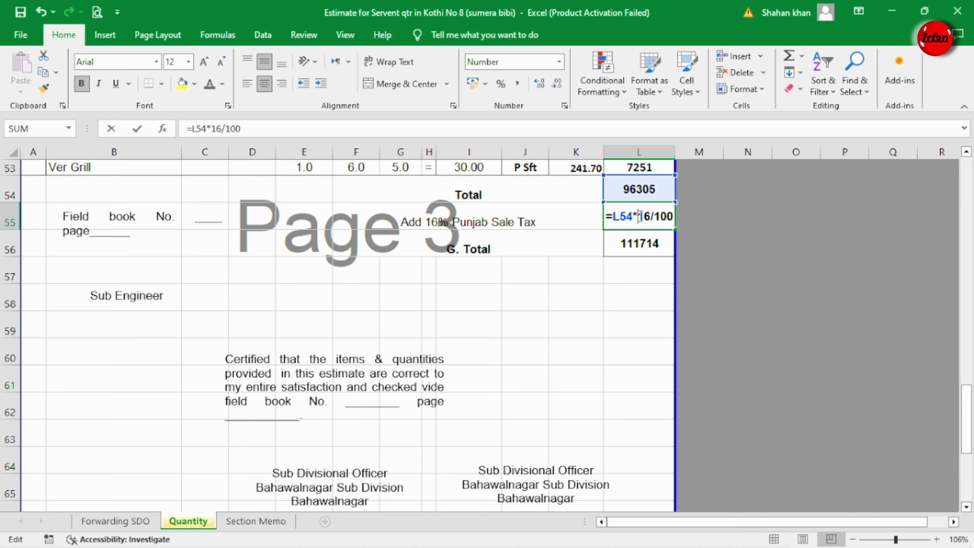
{"action": "scroll", "coordinate": [498, 275], "scroll_direction": "up", "scroll_amount": 1}
{"action": "key", "text": "Return"}
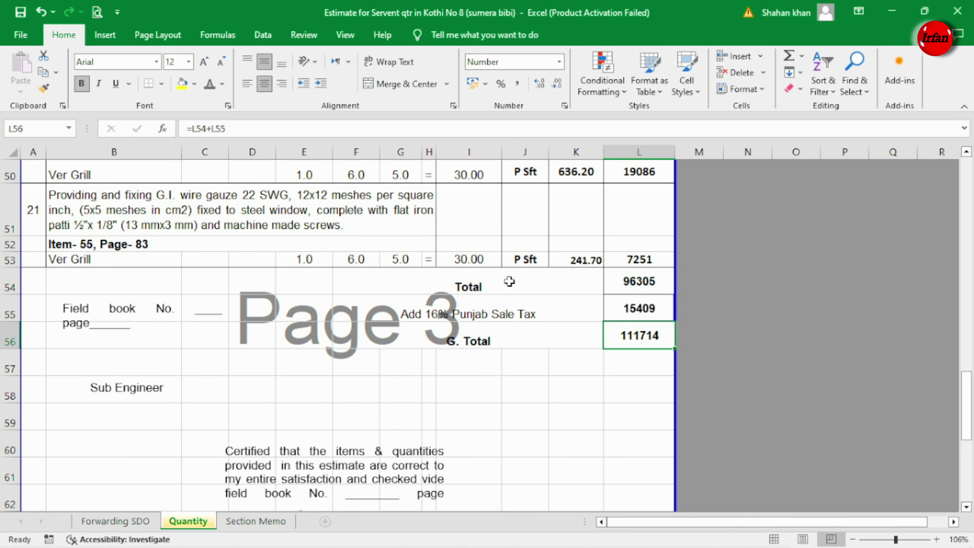
{"action": "double_click", "coordinate": [634, 342]}
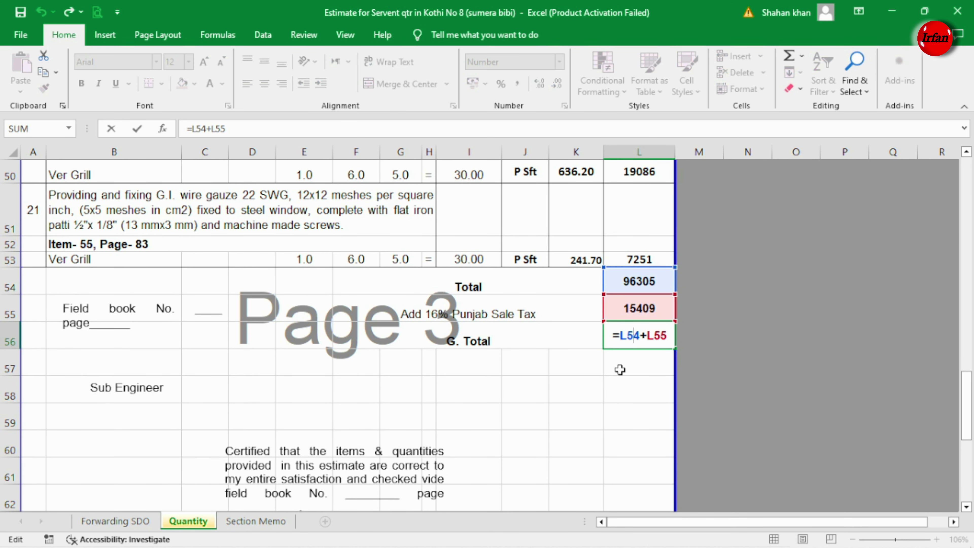
{"action": "key", "text": "Return"}
{"action": "left_click", "coordinate": [513, 310]}
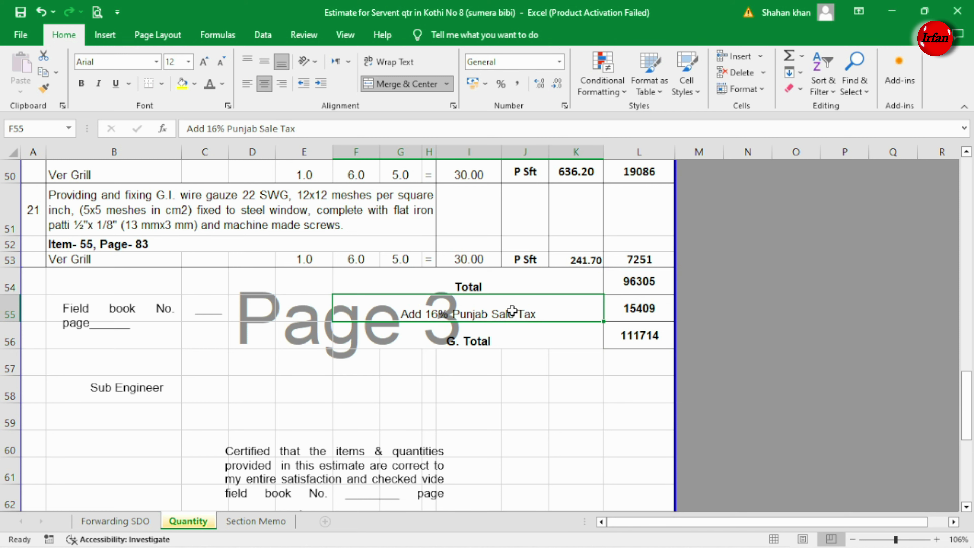
{"action": "left_click", "coordinate": [252, 390]}
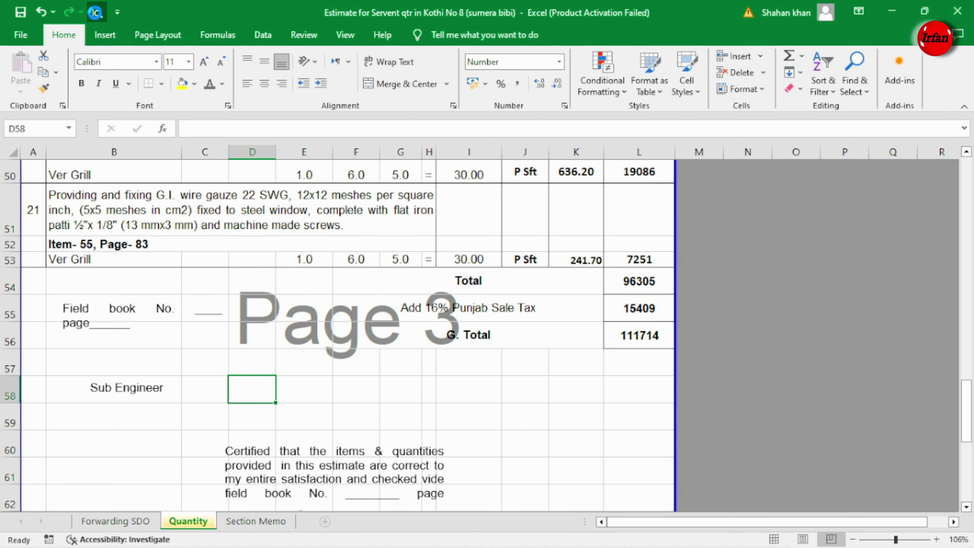
{"action": "key", "text": "ctrl+p"}
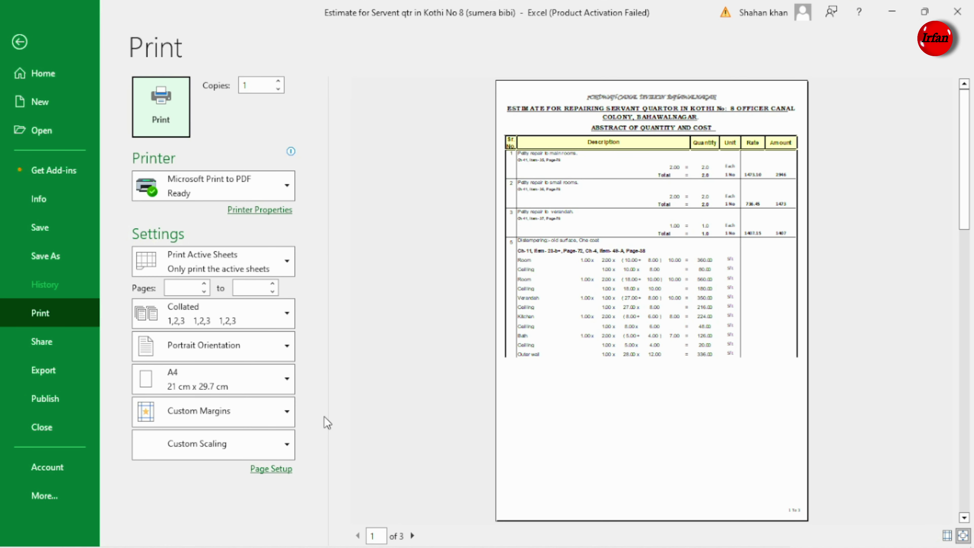
In Page Setup, change the Quantity sheet's bottom margin from 1 to 0.5.
{"action": "left_click", "coordinate": [278, 471]}
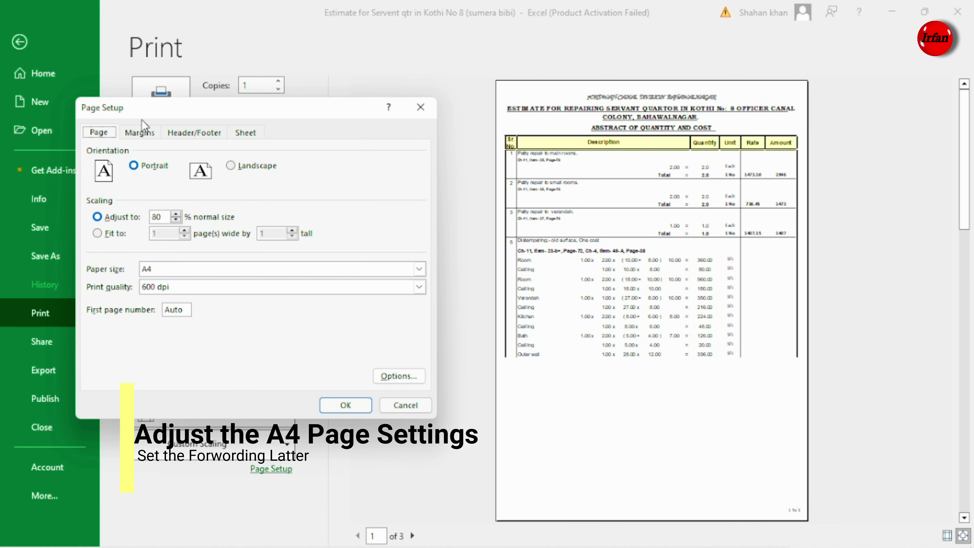
{"action": "left_click", "coordinate": [140, 132]}
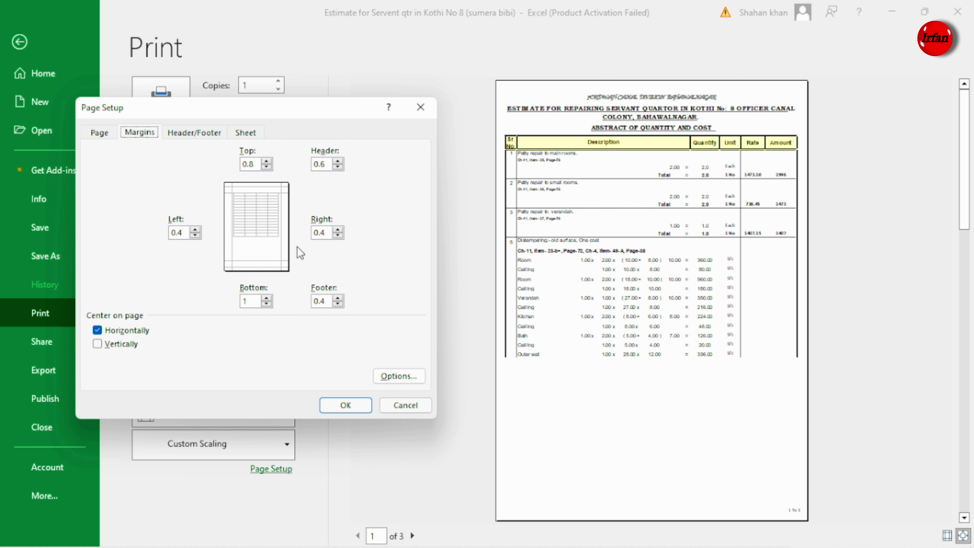
{"action": "left_click", "coordinate": [266, 304]}
{"action": "left_click", "coordinate": [267, 304]}
{"action": "left_click", "coordinate": [333, 405]}
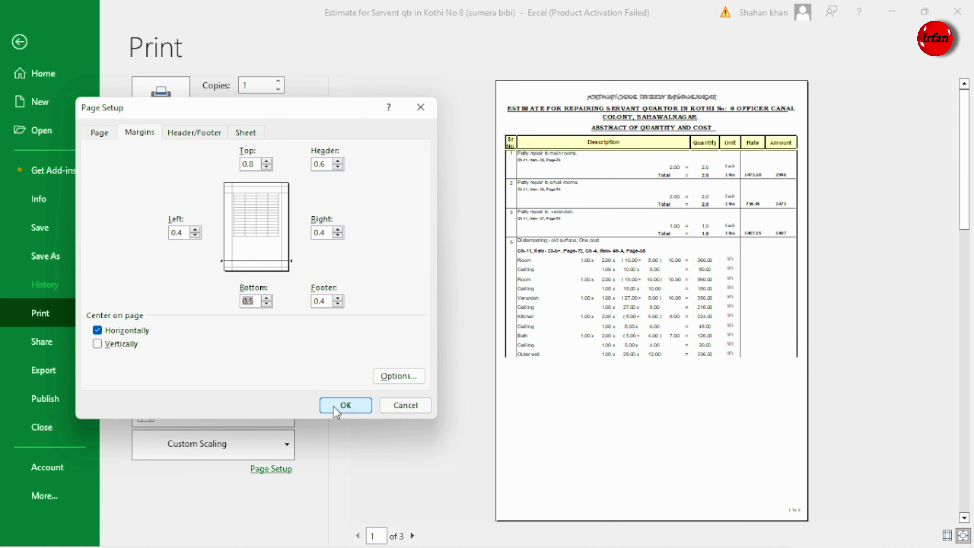
Back on the worksheet, drag away the page break below row 38 to join the first two pages.
{"action": "left_click", "coordinate": [20, 42]}
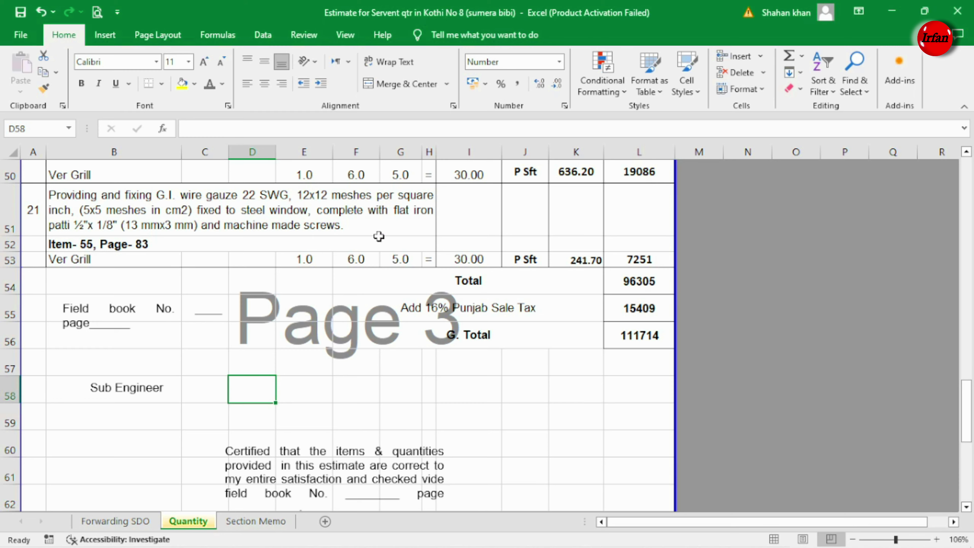
{"action": "scroll", "coordinate": [590, 387], "scroll_direction": "up", "scroll_amount": 6}
{"action": "scroll", "coordinate": [590, 387], "scroll_direction": "up", "scroll_amount": 6}
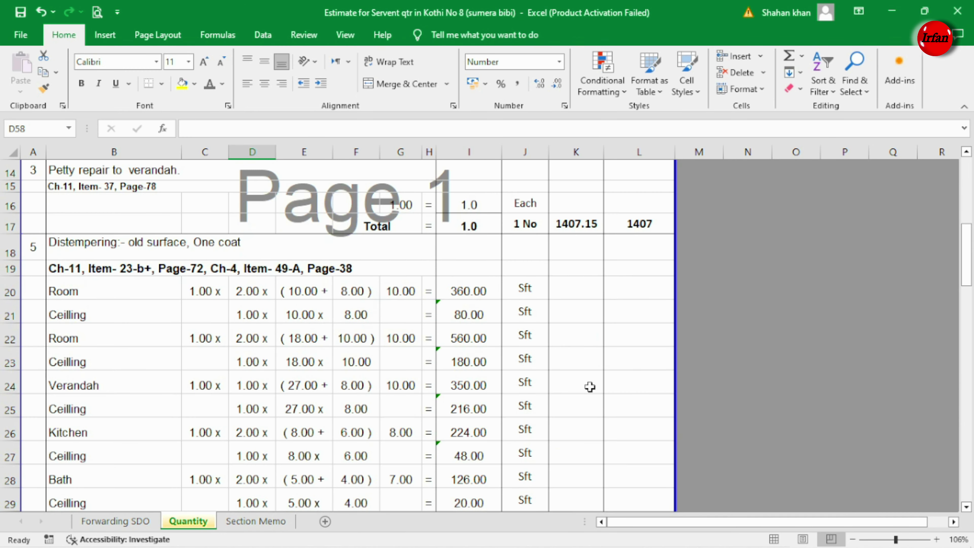
{"action": "scroll", "coordinate": [590, 387], "scroll_direction": "up", "scroll_amount": 5}
{"action": "scroll", "coordinate": [590, 386], "scroll_direction": "down", "scroll_amount": 3}
{"action": "scroll", "coordinate": [590, 387], "scroll_direction": "down", "scroll_amount": 4}
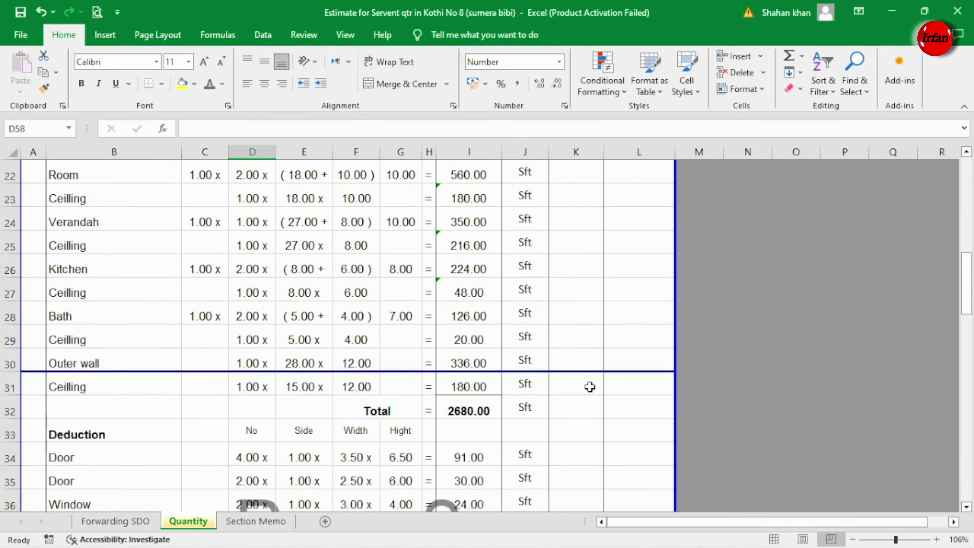
{"action": "scroll", "coordinate": [218, 334], "scroll_direction": "up", "scroll_amount": 3}
{"action": "scroll", "coordinate": [217, 334], "scroll_direction": "up", "scroll_amount": 4}
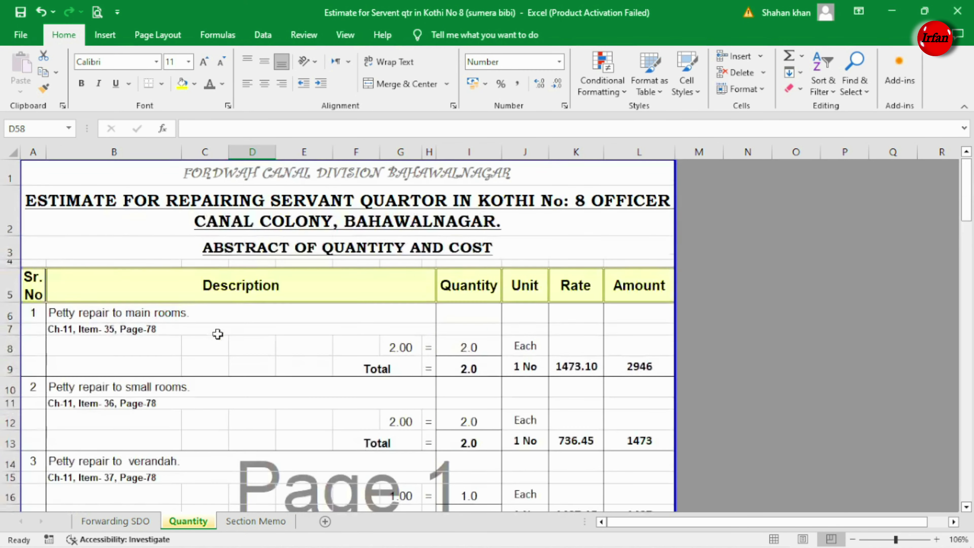
{"action": "left_click", "coordinate": [205, 345]}
{"action": "scroll", "coordinate": [432, 211], "scroll_direction": "down", "scroll_amount": 10}
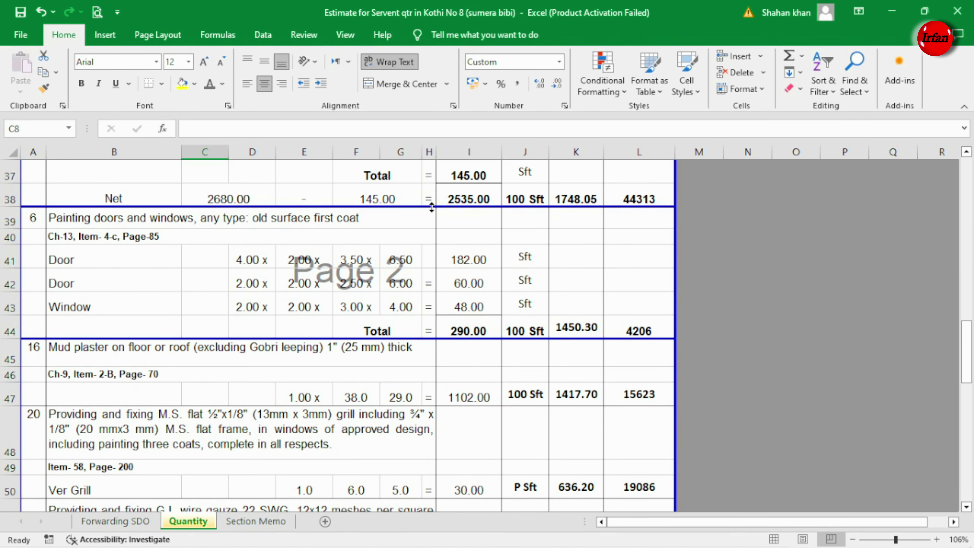
{"action": "left_click_drag", "start_coordinate": [431, 236], "coordinate": [422, 337]}
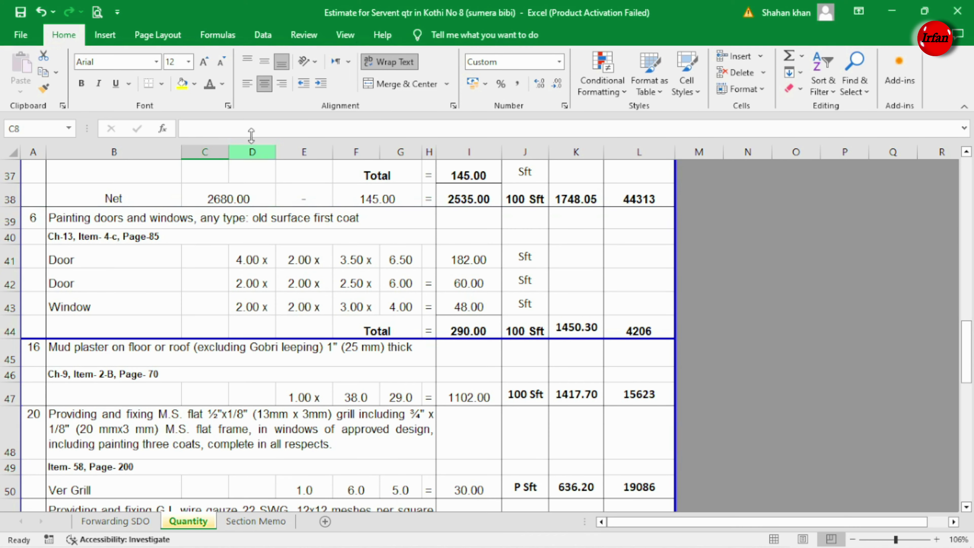
{"action": "left_click", "coordinate": [97, 12]}
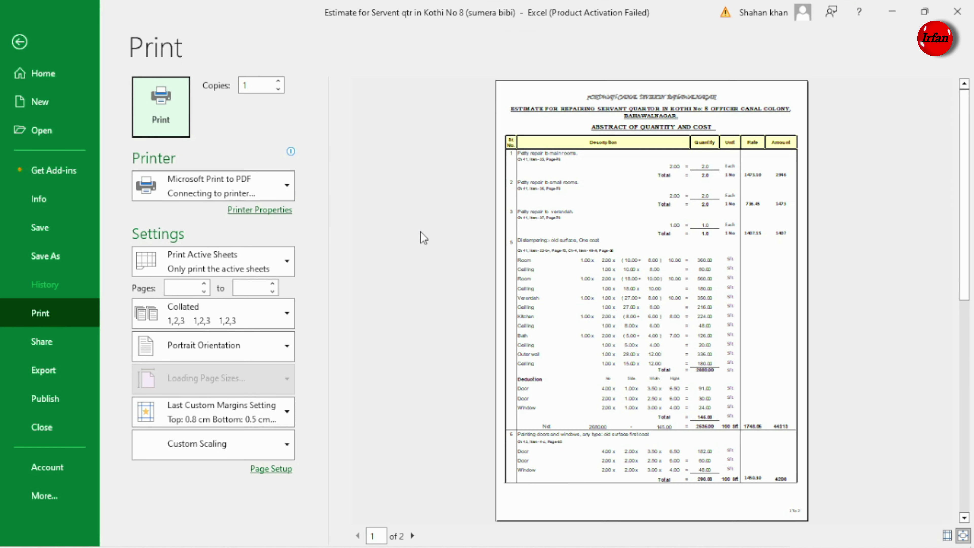
{"action": "scroll", "coordinate": [433, 239], "scroll_direction": "down", "scroll_amount": 1}
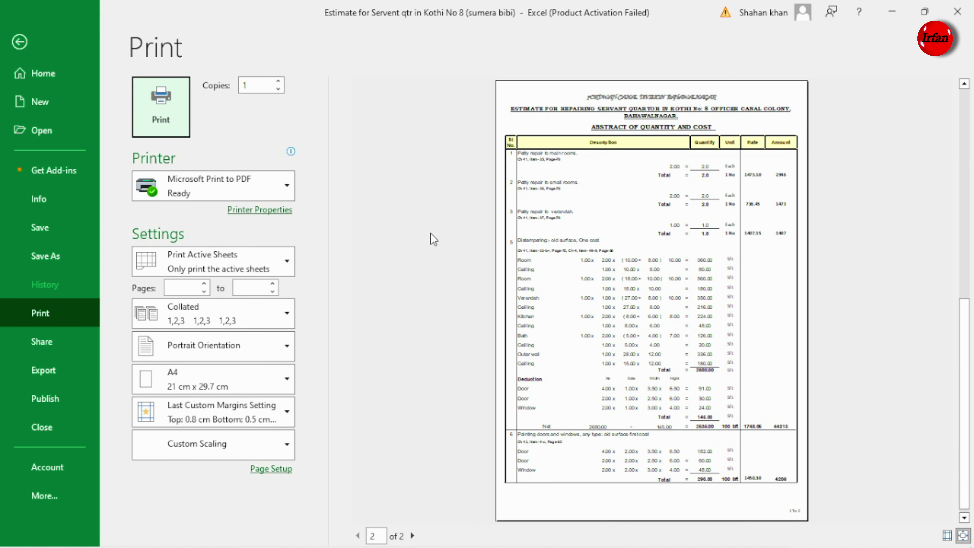
{"action": "scroll", "coordinate": [433, 239], "scroll_direction": "up", "scroll_amount": 1}
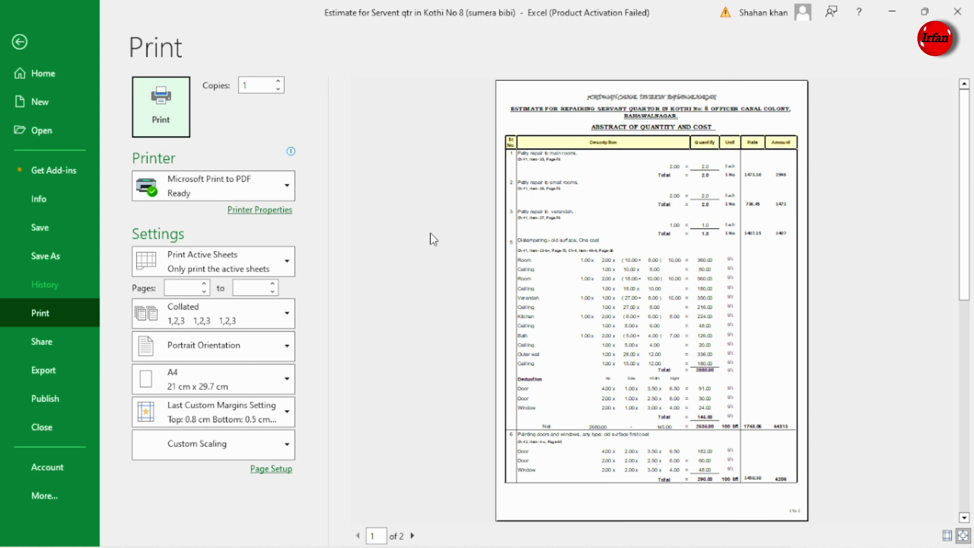
{"action": "scroll", "coordinate": [433, 239], "scroll_direction": "down", "scroll_amount": 1}
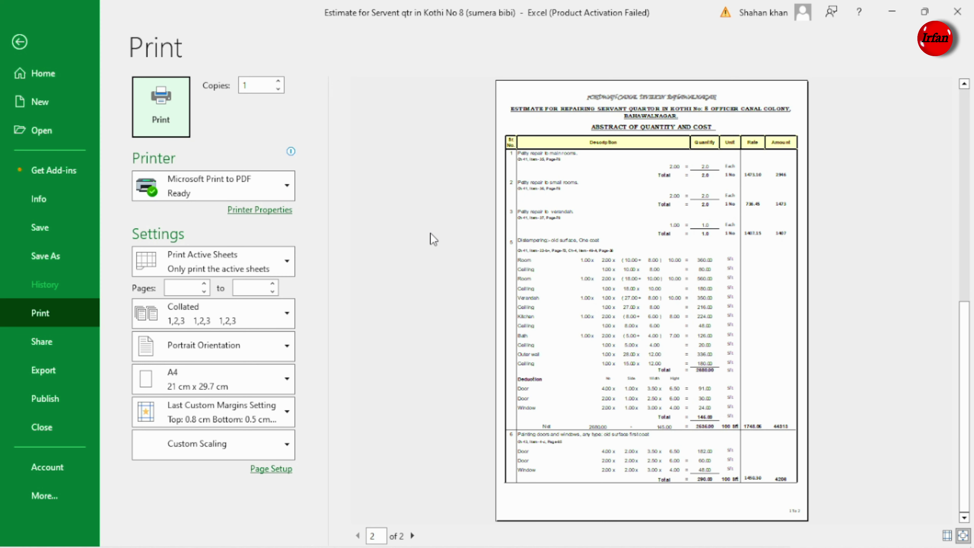
{"action": "left_click", "coordinate": [13, 43]}
{"action": "scroll", "coordinate": [459, 247], "scroll_direction": "down", "scroll_amount": 3}
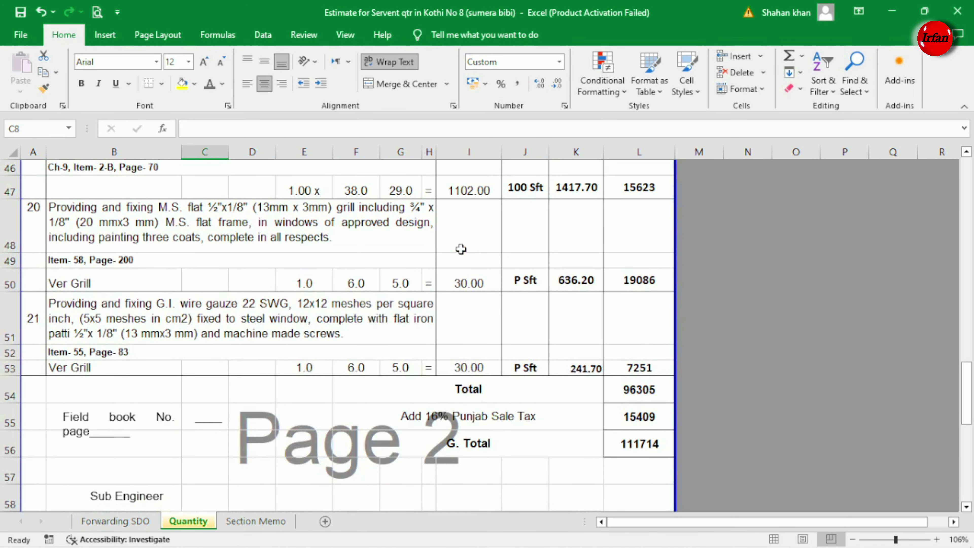
{"action": "left_click", "coordinate": [172, 318]}
{"action": "scroll", "coordinate": [172, 318], "scroll_direction": "down", "scroll_amount": 4}
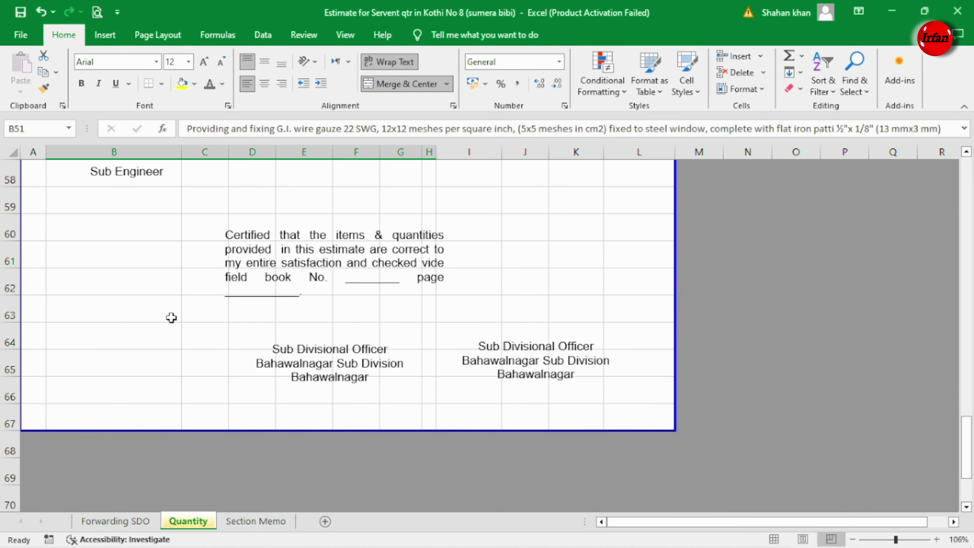
{"action": "left_click", "coordinate": [110, 522]}
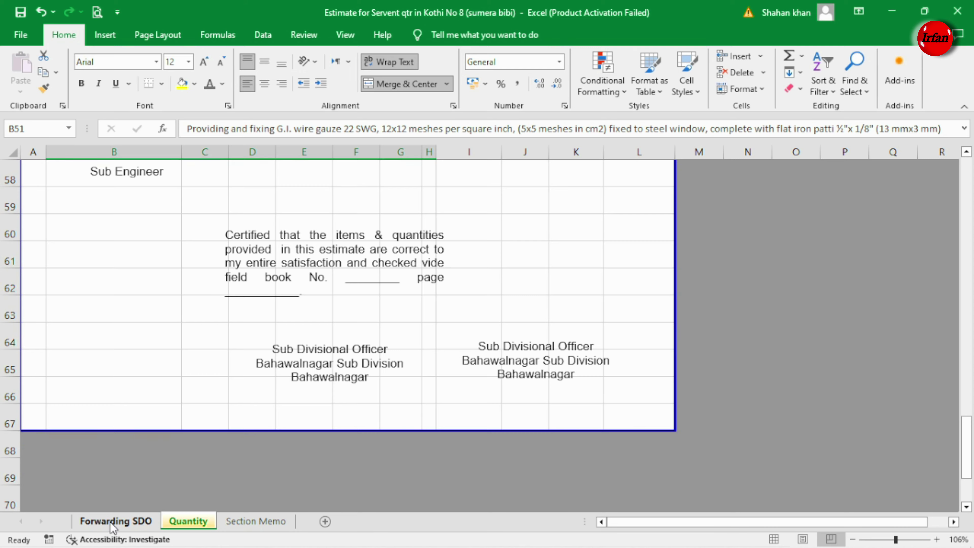
Link the letter's subject cell C12 to the estimate title in Quantity!A2.
{"action": "left_click", "coordinate": [187, 337]}
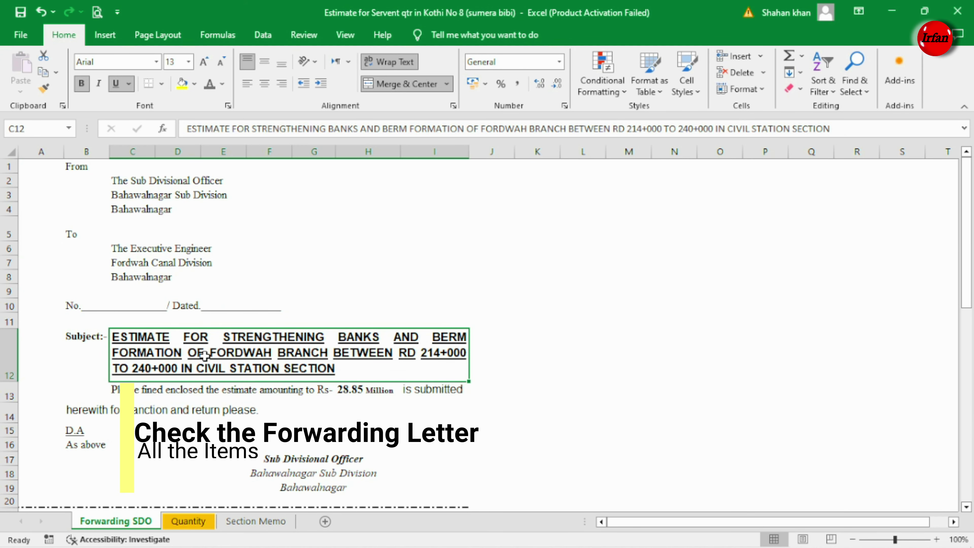
{"action": "type", "text": "="}
{"action": "left_click", "coordinate": [188, 521]}
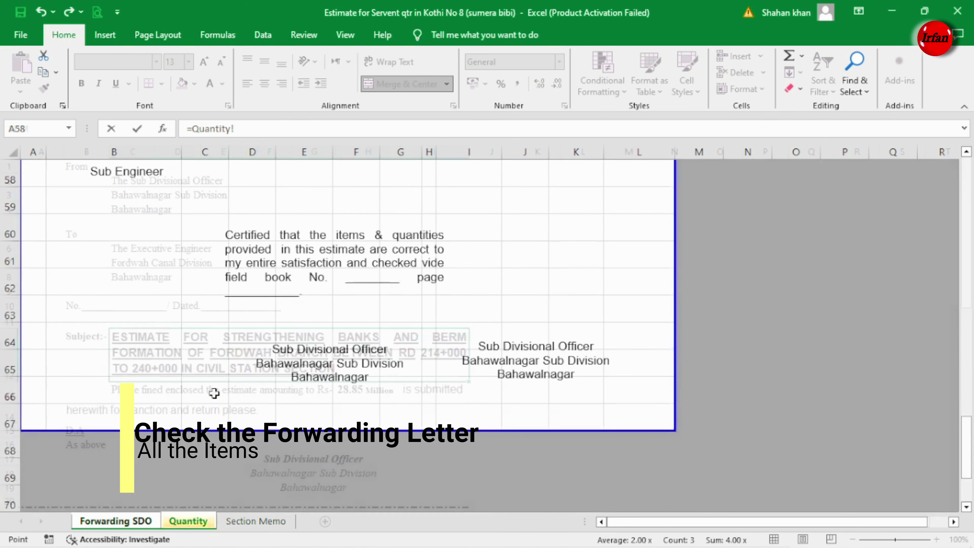
{"action": "scroll", "coordinate": [239, 392], "scroll_direction": "up", "scroll_amount": 10}
{"action": "scroll", "coordinate": [264, 295], "scroll_direction": "up", "scroll_amount": 8}
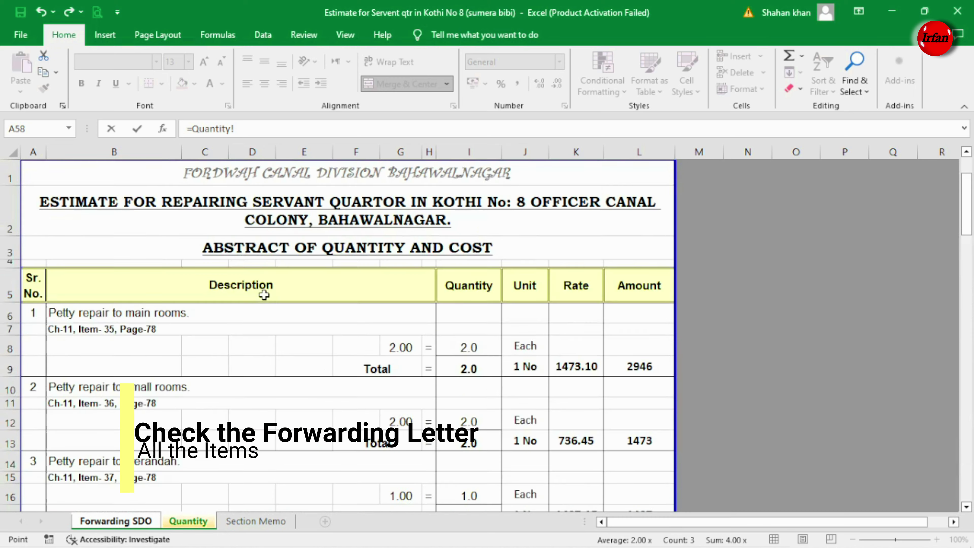
{"action": "left_click", "coordinate": [259, 210]}
{"action": "key", "text": "Return"}
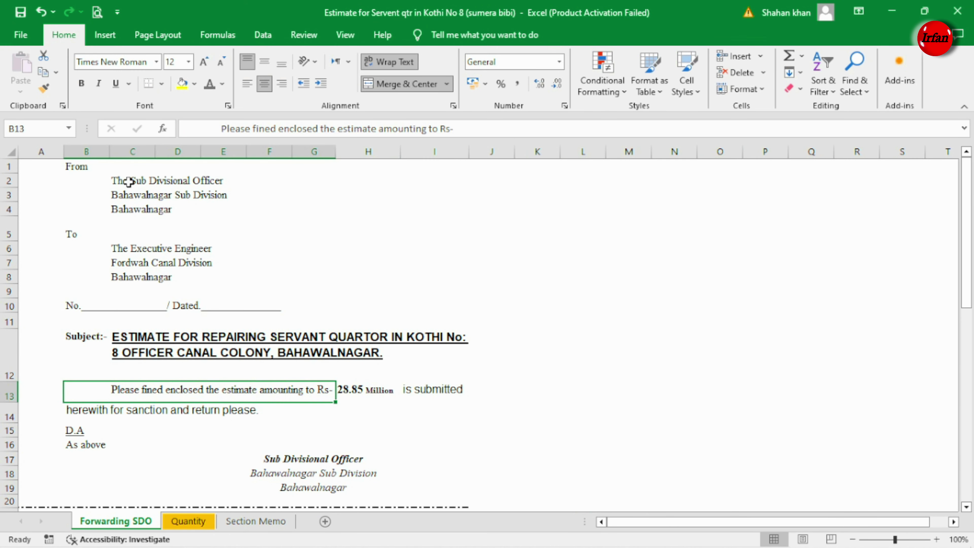
Replace the 28.85 Million amount with a formula pointing to the Quantity grand total L56.
{"action": "left_click", "coordinate": [129, 182]}
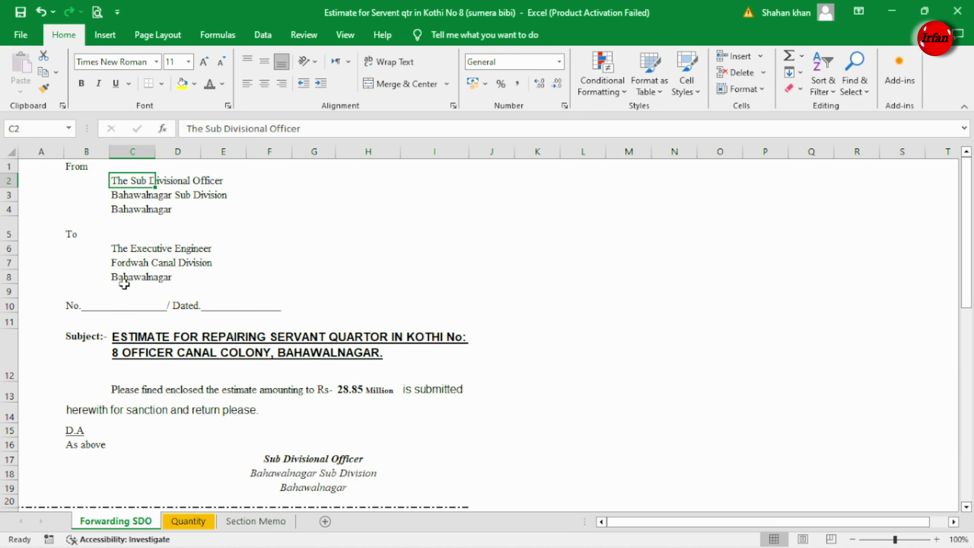
{"action": "scroll", "coordinate": [125, 292], "scroll_direction": "down", "scroll_amount": 1}
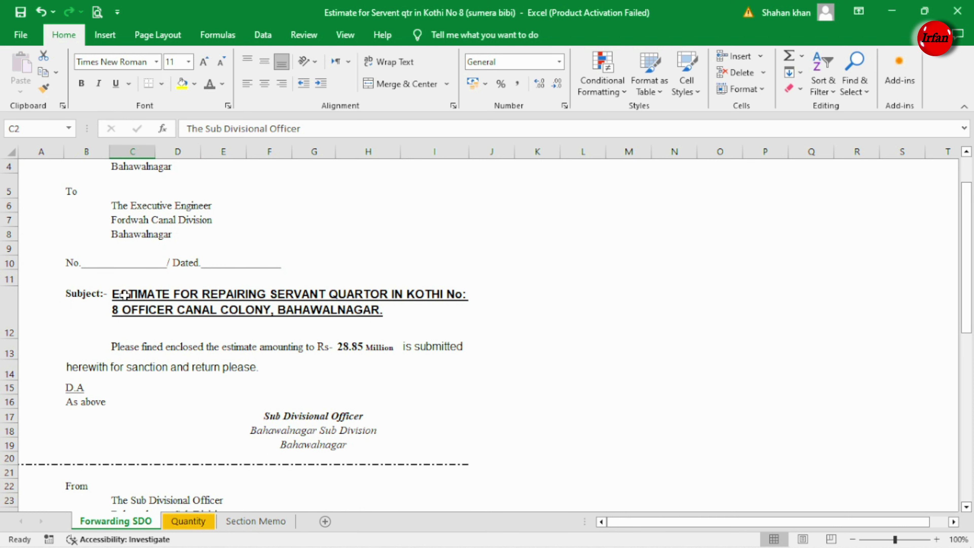
{"action": "scroll", "coordinate": [124, 294], "scroll_direction": "down", "scroll_amount": 1}
{"action": "left_click", "coordinate": [346, 295]}
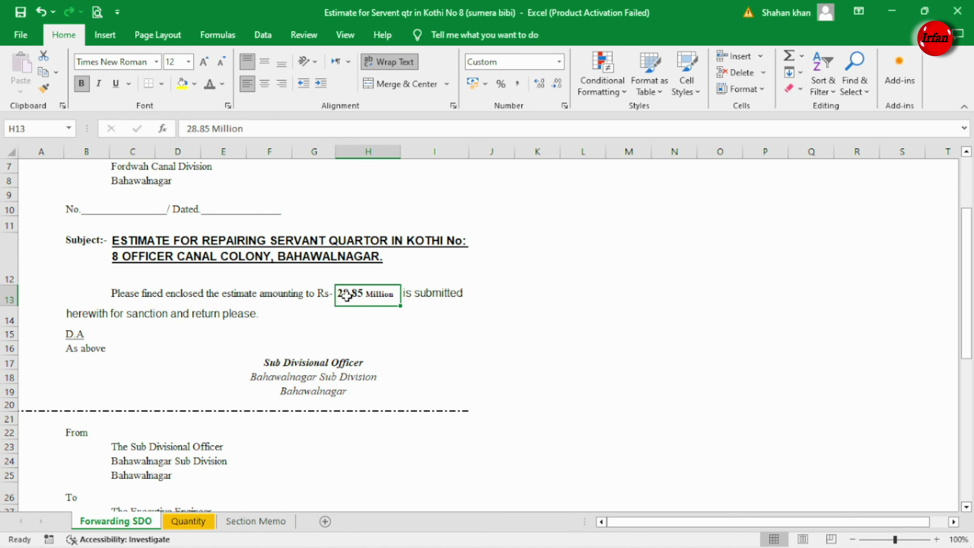
{"action": "type", "text": "="}
{"action": "left_click", "coordinate": [188, 521]}
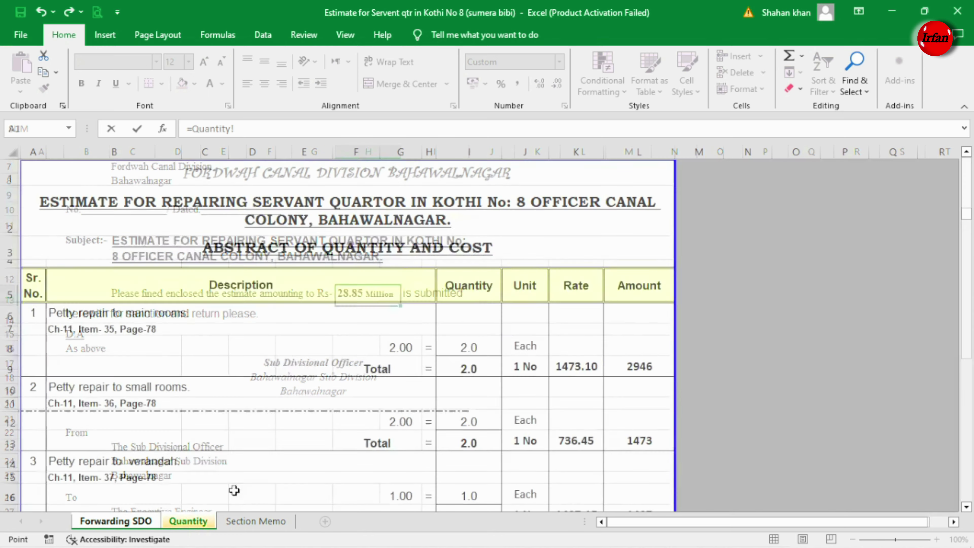
{"action": "scroll", "coordinate": [490, 300], "scroll_direction": "down", "scroll_amount": 2}
{"action": "scroll", "coordinate": [520, 317], "scroll_direction": "down", "scroll_amount": 4}
{"action": "scroll", "coordinate": [529, 318], "scroll_direction": "down", "scroll_amount": 5}
{"action": "scroll", "coordinate": [530, 317], "scroll_direction": "down", "scroll_amount": 4}
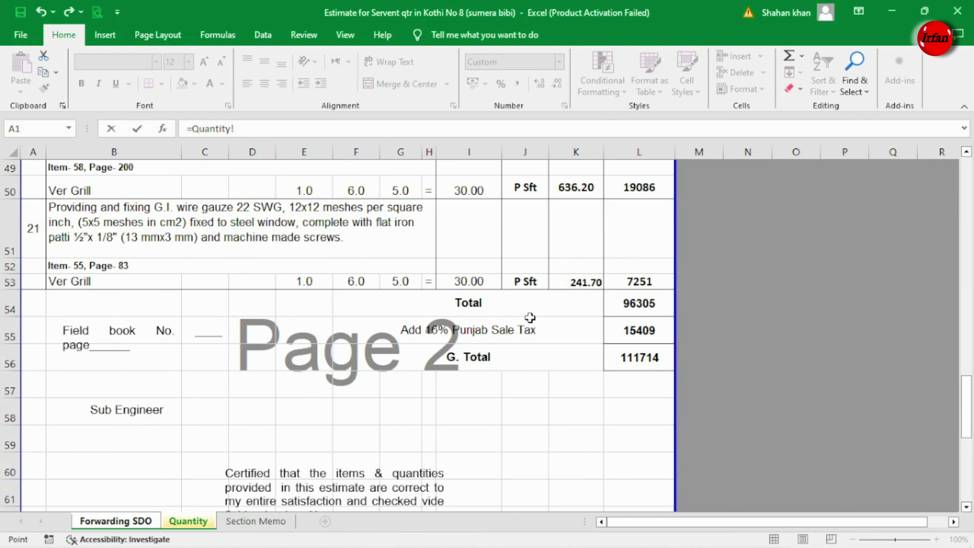
{"action": "left_click", "coordinate": [629, 361]}
{"action": "key", "text": "Return"}
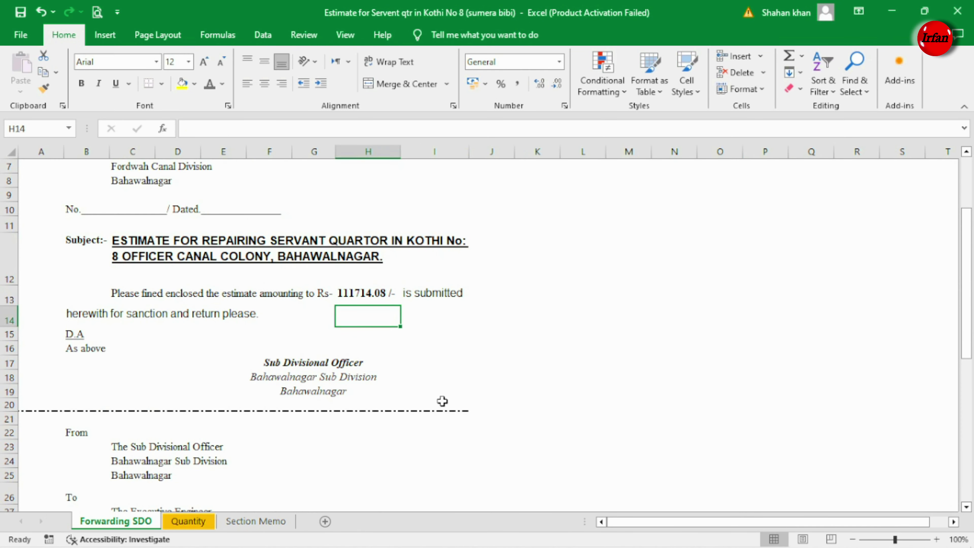
Make the second letter's amount cell H34 a formula referencing H13.
{"action": "scroll", "coordinate": [361, 397], "scroll_direction": "down", "scroll_amount": 1}
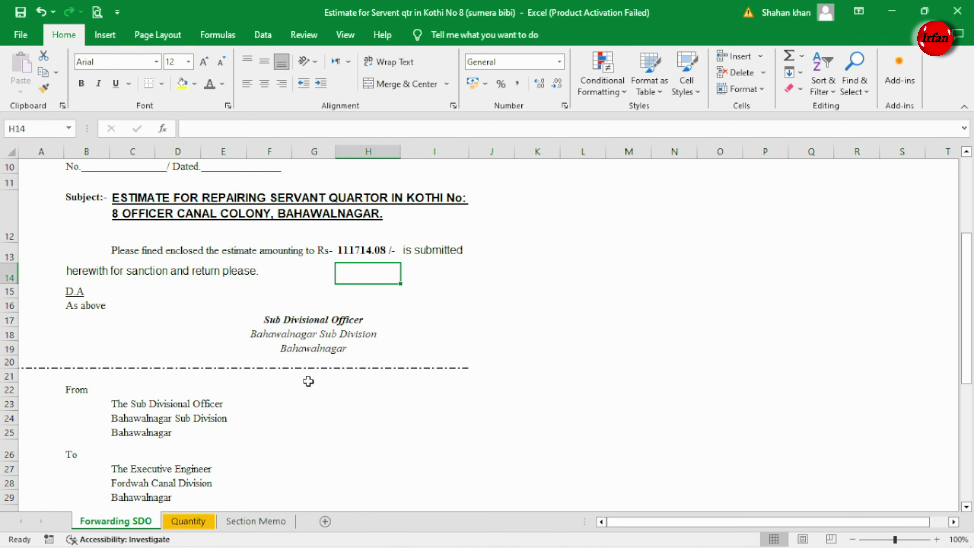
{"action": "scroll", "coordinate": [308, 381], "scroll_direction": "down", "scroll_amount": 2}
{"action": "scroll", "coordinate": [309, 381], "scroll_direction": "down", "scroll_amount": 1}
{"action": "scroll", "coordinate": [308, 381], "scroll_direction": "down", "scroll_amount": 1}
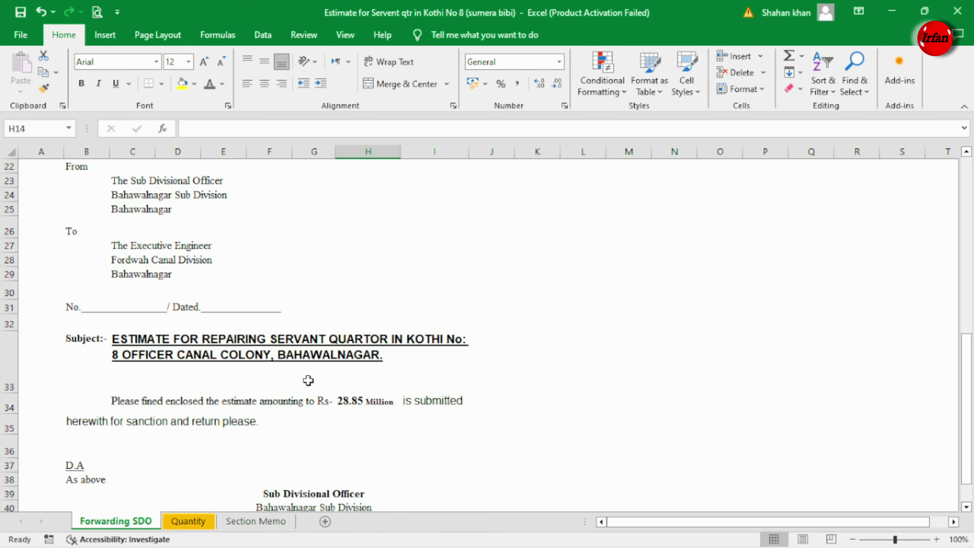
{"action": "scroll", "coordinate": [309, 381], "scroll_direction": "down", "scroll_amount": 1}
{"action": "scroll", "coordinate": [308, 382], "scroll_direction": "down", "scroll_amount": 2}
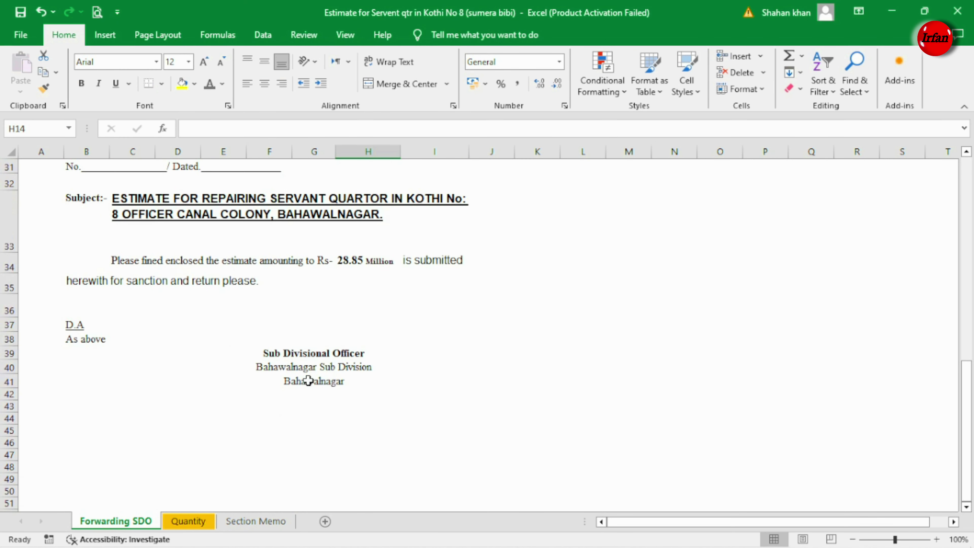
{"action": "left_click", "coordinate": [359, 257]}
{"action": "type", "text": "="}
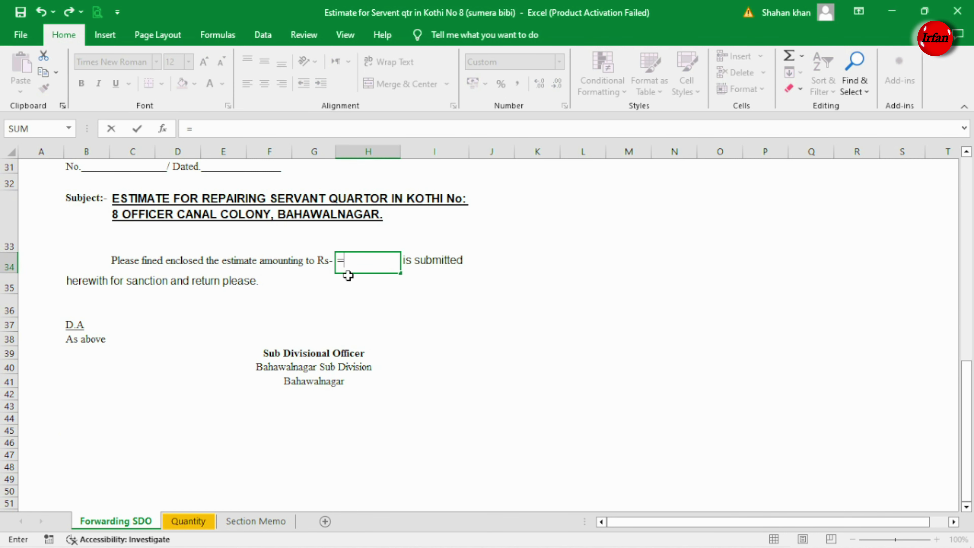
{"action": "scroll", "coordinate": [347, 280], "scroll_direction": "up", "scroll_amount": 5}
{"action": "scroll", "coordinate": [347, 280], "scroll_direction": "up", "scroll_amount": 5}
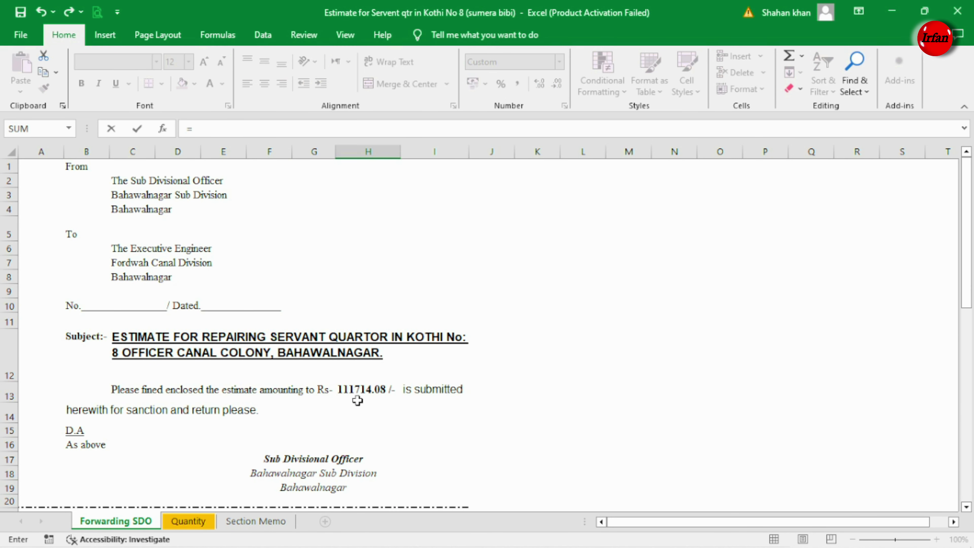
{"action": "left_click", "coordinate": [356, 390]}
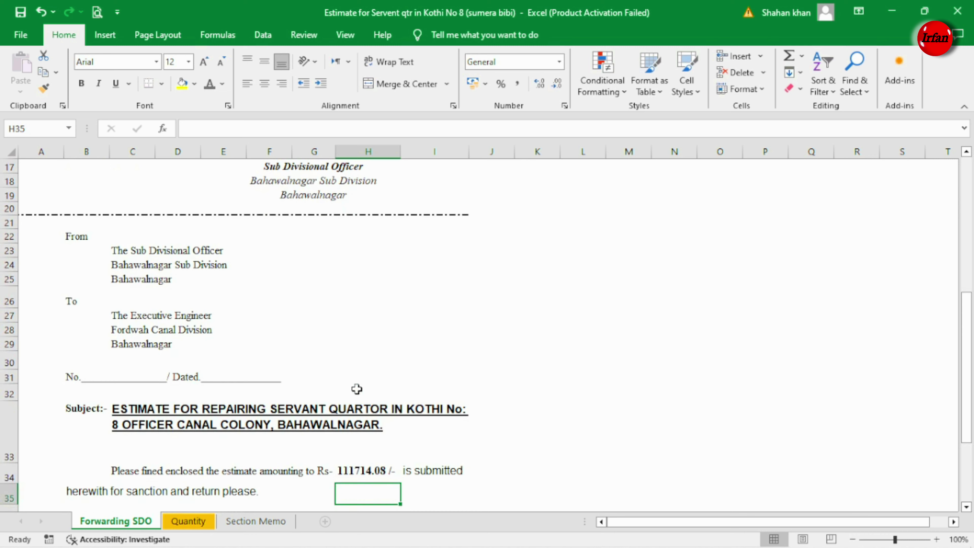
Review both letters and save the workbook.
{"action": "scroll", "coordinate": [357, 389], "scroll_direction": "down", "scroll_amount": 2}
{"action": "scroll", "coordinate": [357, 389], "scroll_direction": "down", "scroll_amount": 2}
{"action": "scroll", "coordinate": [357, 388], "scroll_direction": "down", "scroll_amount": 1}
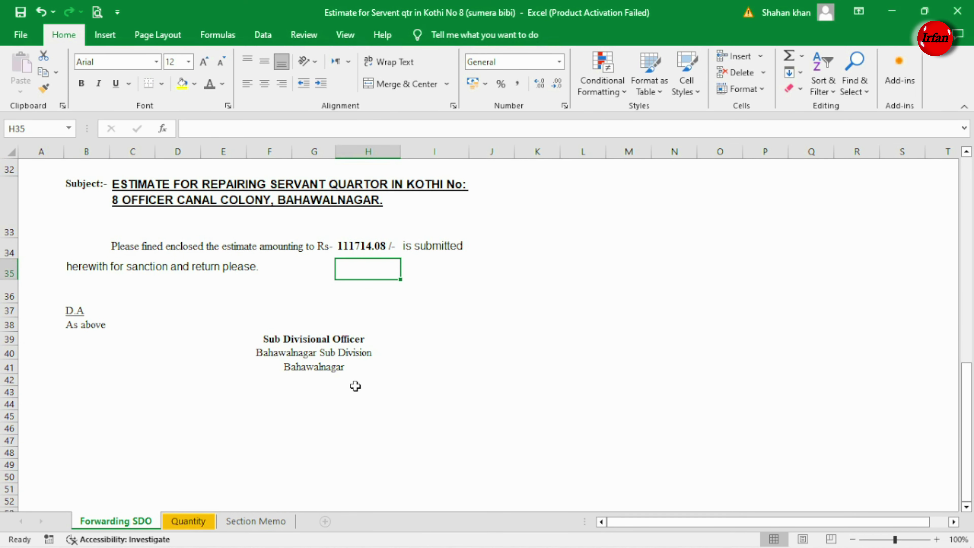
{"action": "scroll", "coordinate": [356, 386], "scroll_direction": "down", "scroll_amount": 1}
{"action": "scroll", "coordinate": [356, 387], "scroll_direction": "up", "scroll_amount": 6}
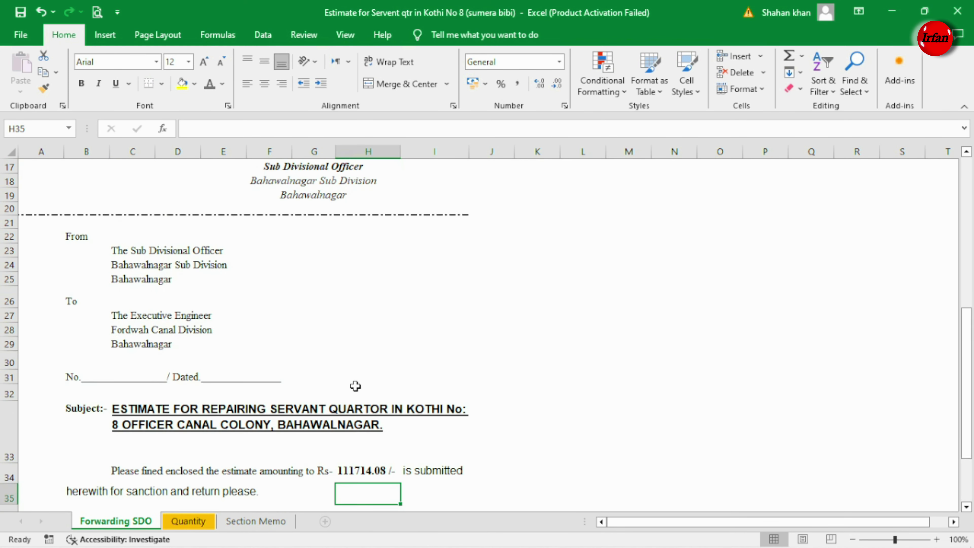
{"action": "scroll", "coordinate": [356, 387], "scroll_direction": "up", "scroll_amount": 5}
{"action": "left_click", "coordinate": [307, 294]}
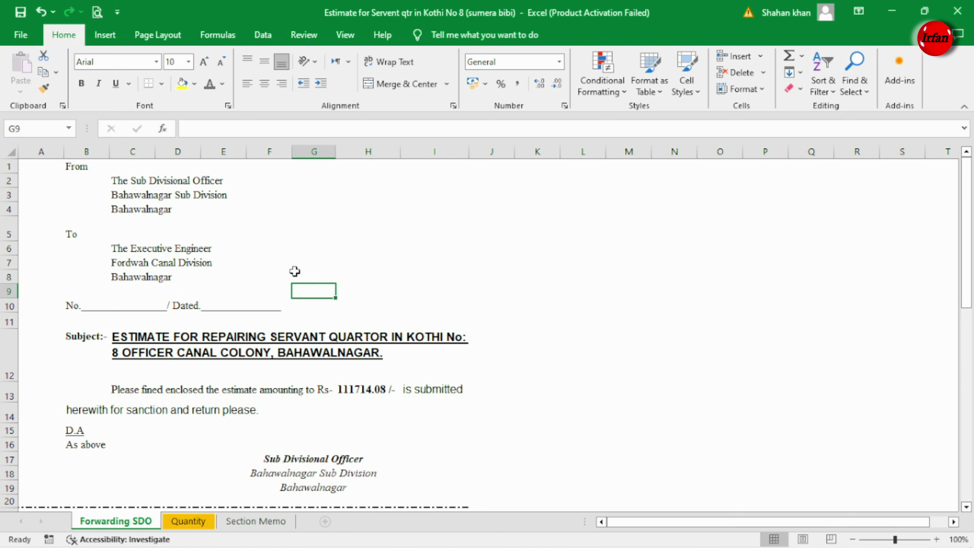
{"action": "left_click", "coordinate": [20, 13]}
From print preview, set Page Setup margins to top 1, bottom 0.8, left 1 and right 0.5.
{"action": "key", "text": "ctrl+p"}
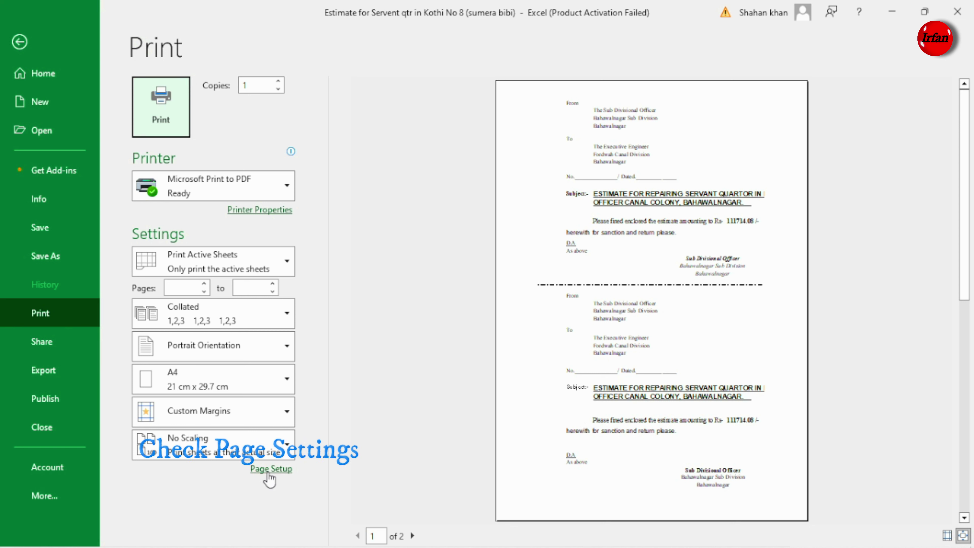
{"action": "left_click", "coordinate": [412, 536]}
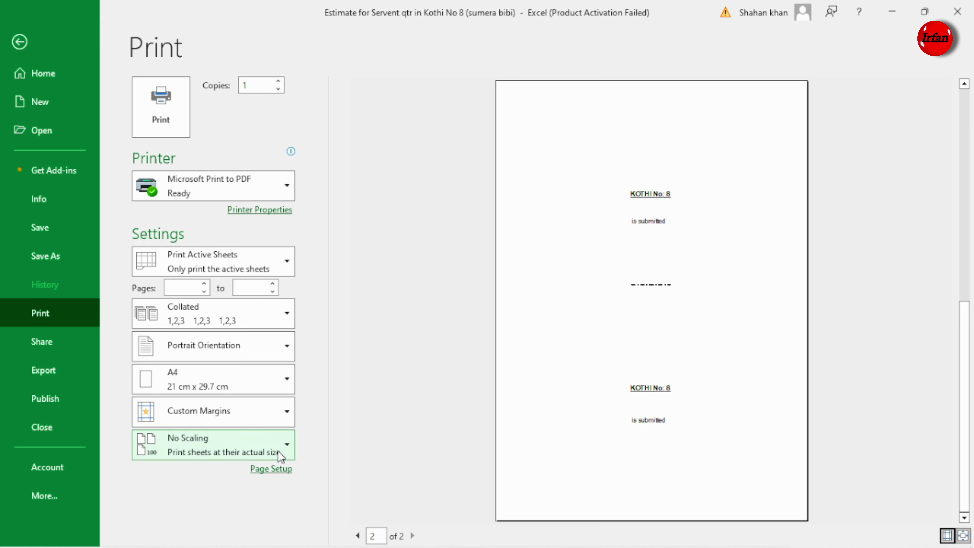
{"action": "left_click", "coordinate": [282, 468]}
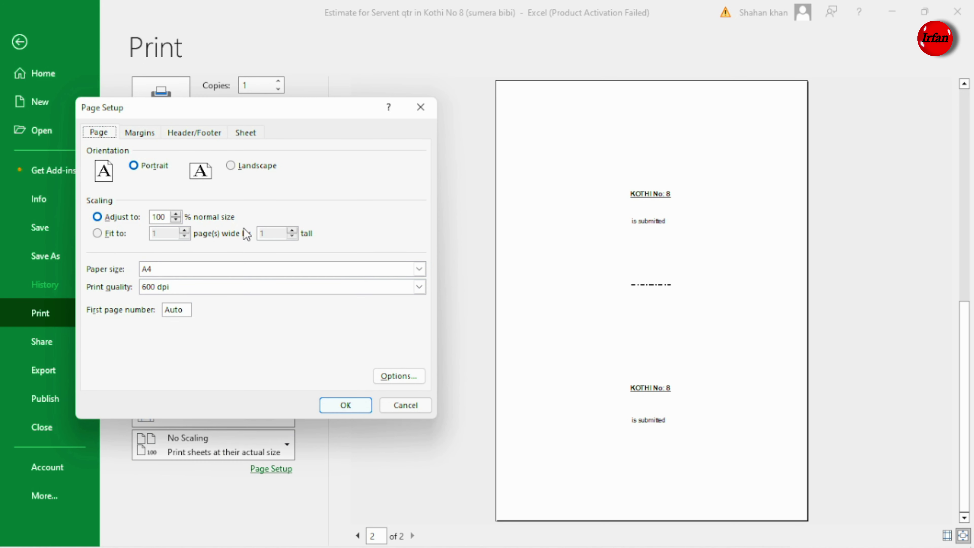
{"action": "left_click", "coordinate": [149, 135]}
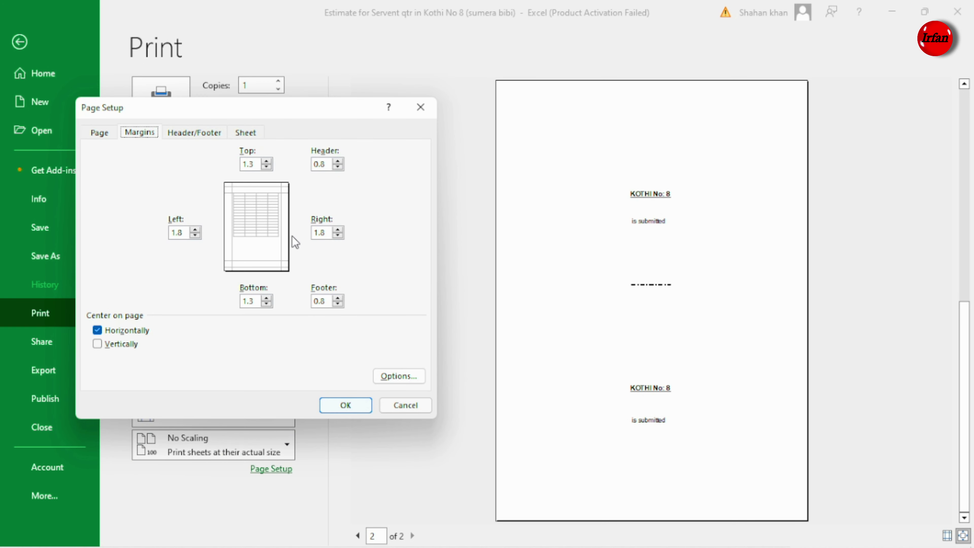
{"action": "left_click_drag", "start_coordinate": [186, 234], "coordinate": [149, 233]}
{"action": "left_click_drag", "start_coordinate": [329, 233], "coordinate": [280, 231]}
{"action": "type", "text": "5"}
{"action": "left_click_drag", "start_coordinate": [256, 300], "coordinate": [174, 292]}
{"action": "type", "text": ".8"}
{"action": "left_click_drag", "start_coordinate": [261, 160], "coordinate": [224, 158]}
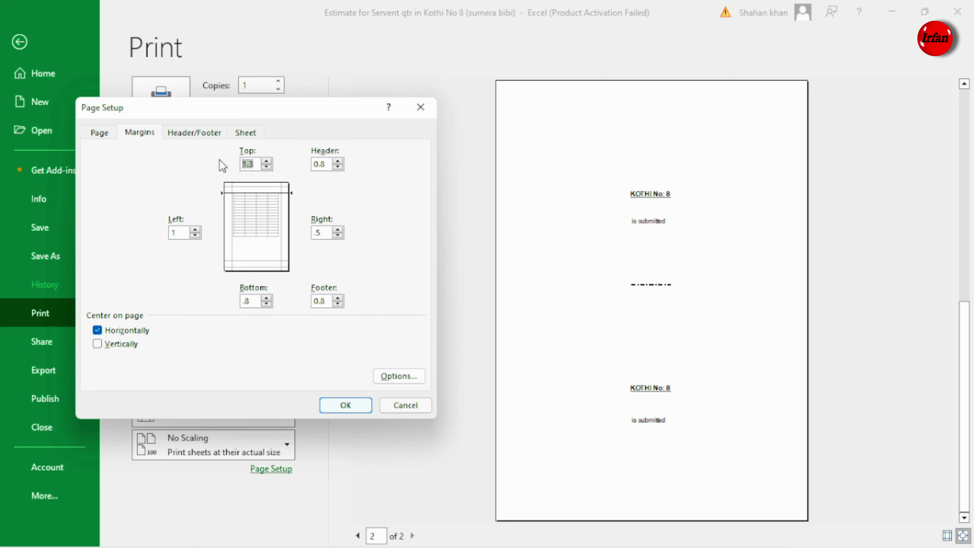
{"action": "type", "text": "1"}
{"action": "left_click", "coordinate": [339, 406]}
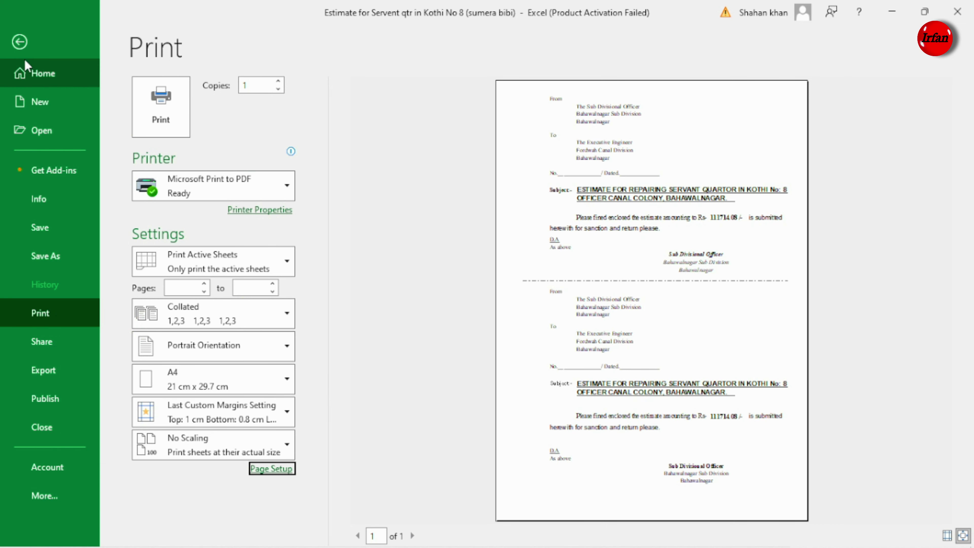
Link the Report sheet's title cell to the Quantity sheet's estimate title with a formula.
{"action": "left_click", "coordinate": [20, 42]}
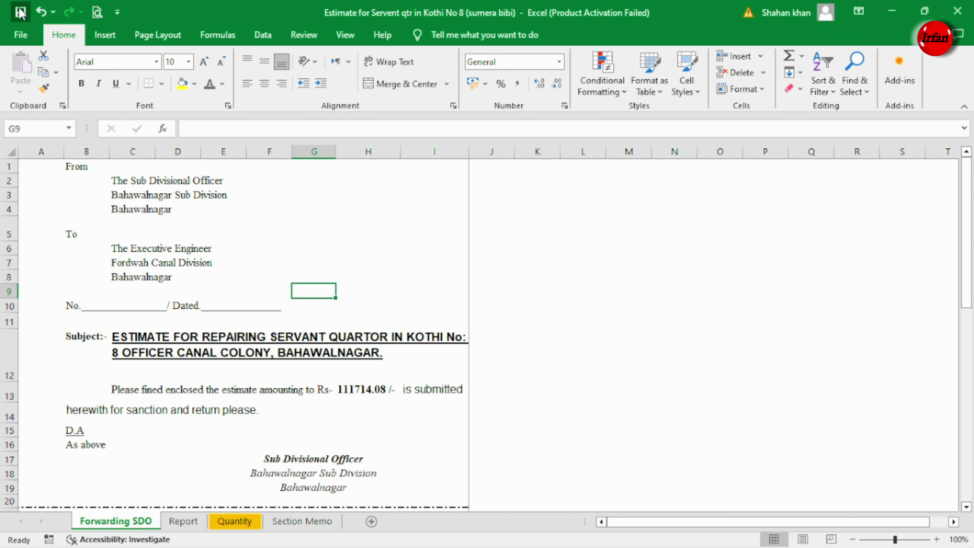
{"action": "left_click", "coordinate": [183, 521]}
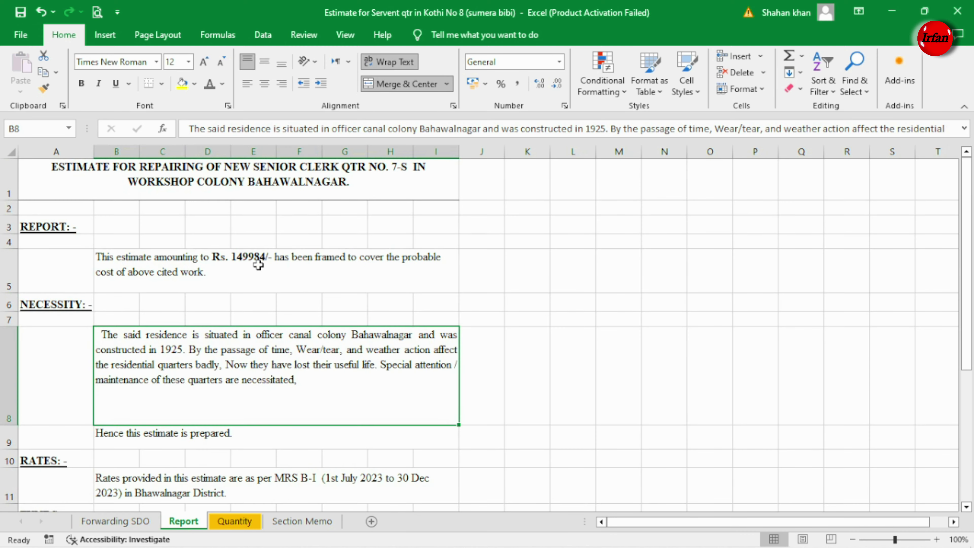
{"action": "left_click", "coordinate": [258, 190]}
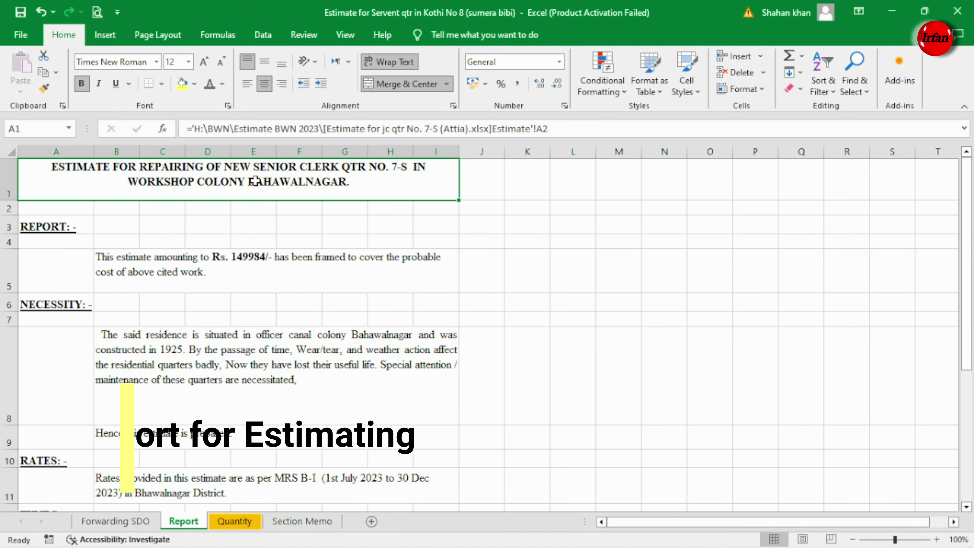
{"action": "type", "text": "="}
{"action": "left_click", "coordinate": [238, 521]}
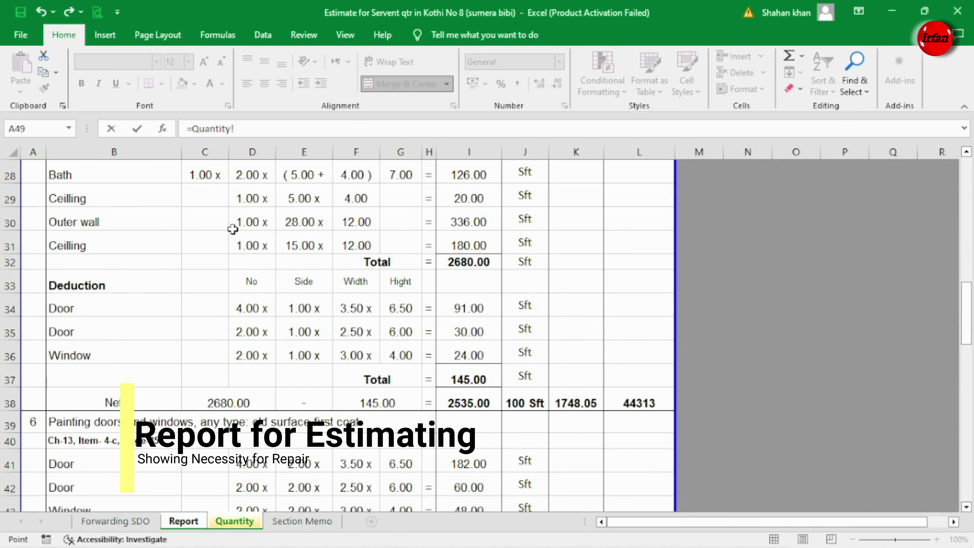
{"action": "left_click", "coordinate": [232, 208]}
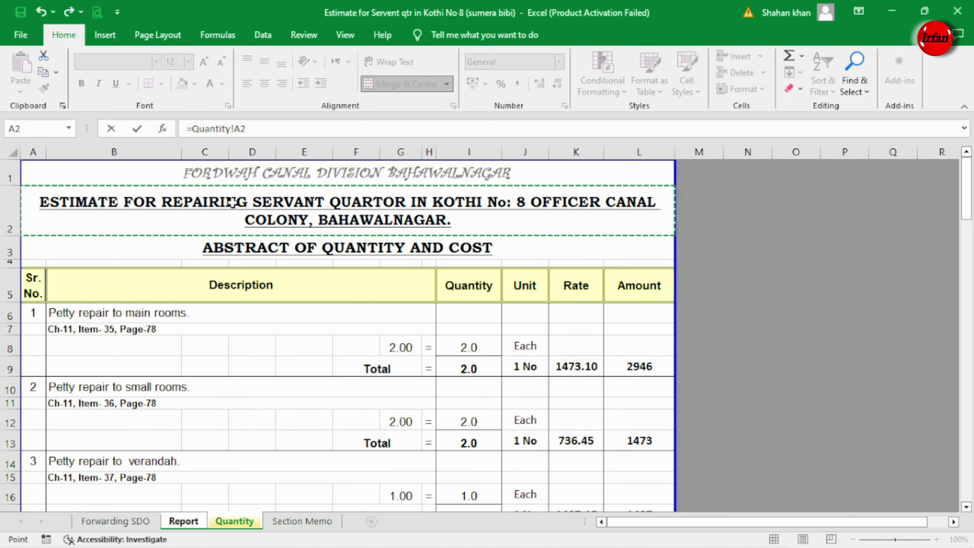
{"action": "key", "text": "Return"}
Check the estimate total at the bottom of the Quantity sheet.
{"action": "left_click", "coordinate": [250, 257]}
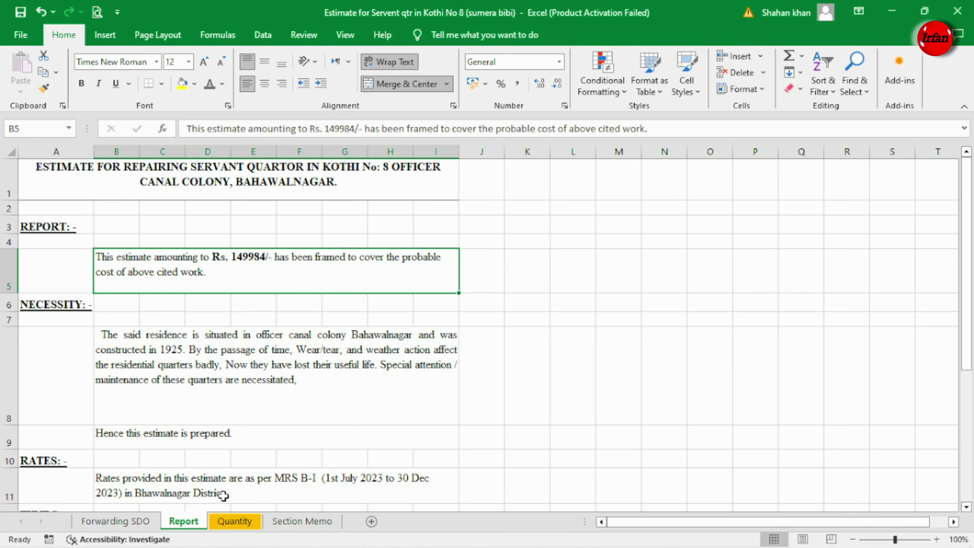
{"action": "left_click", "coordinate": [235, 521]}
{"action": "scroll", "coordinate": [288, 403], "scroll_direction": "down", "scroll_amount": 3}
{"action": "scroll", "coordinate": [336, 353], "scroll_direction": "down", "scroll_amount": 3}
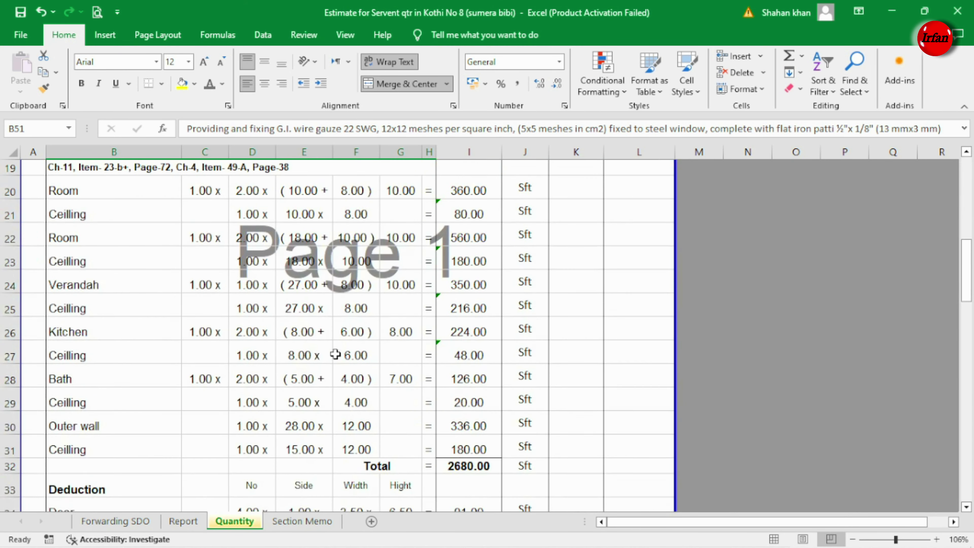
{"action": "scroll", "coordinate": [336, 354], "scroll_direction": "down", "scroll_amount": 2}
{"action": "scroll", "coordinate": [336, 354], "scroll_direction": "down", "scroll_amount": 3}
{"action": "scroll", "coordinate": [336, 353], "scroll_direction": "down", "scroll_amount": 3}
{"action": "scroll", "coordinate": [336, 354], "scroll_direction": "down", "scroll_amount": 1}
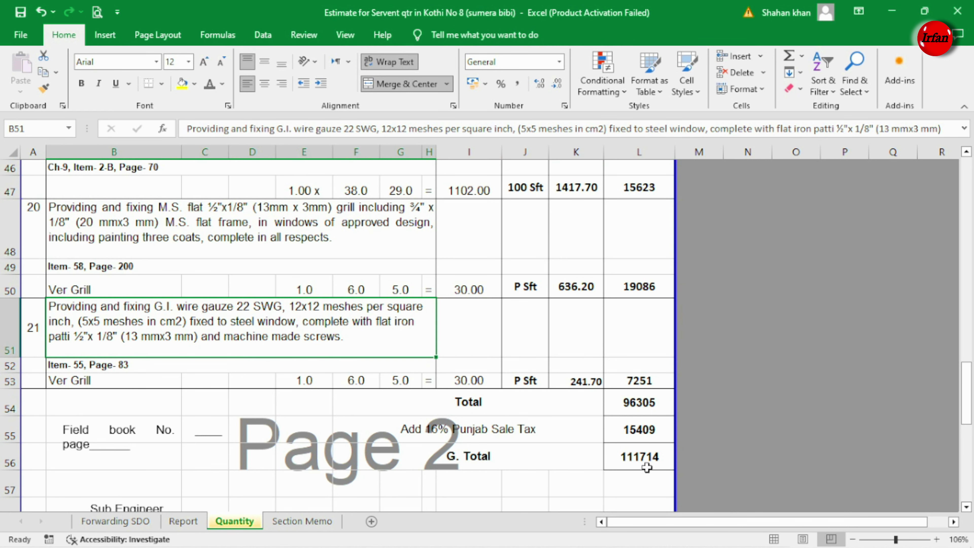
Replace the amount 149984 in the Report's B5 sentence with 111714.
{"action": "left_click", "coordinate": [184, 521]}
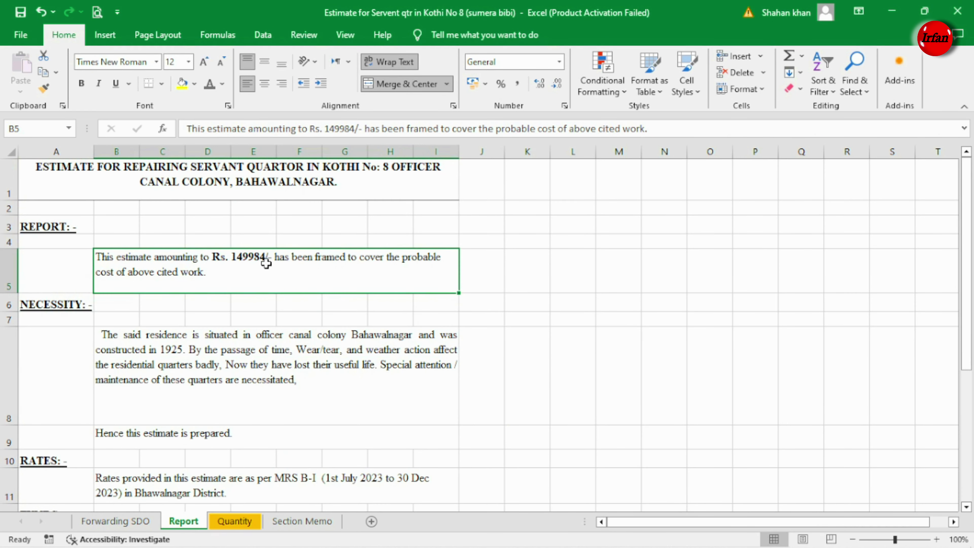
{"action": "double_click", "coordinate": [260, 258]}
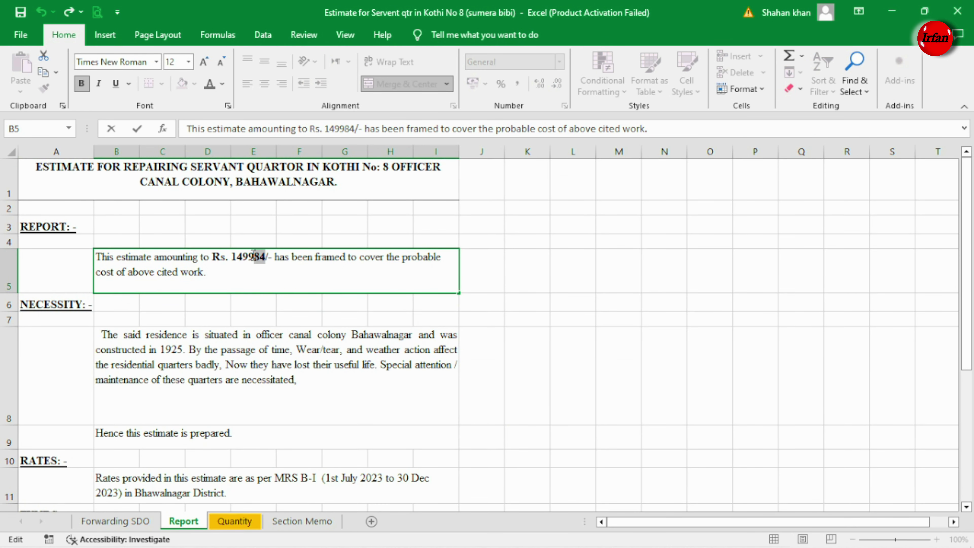
{"action": "left_click_drag", "start_coordinate": [253, 255], "coordinate": [230, 257]}
{"action": "type", "text": "11"}
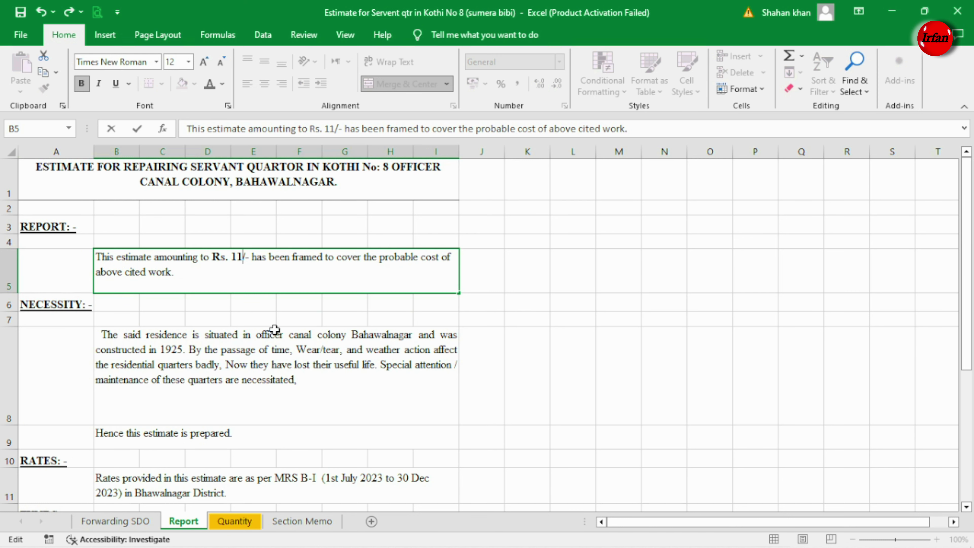
{"action": "type", "text": "1714"}
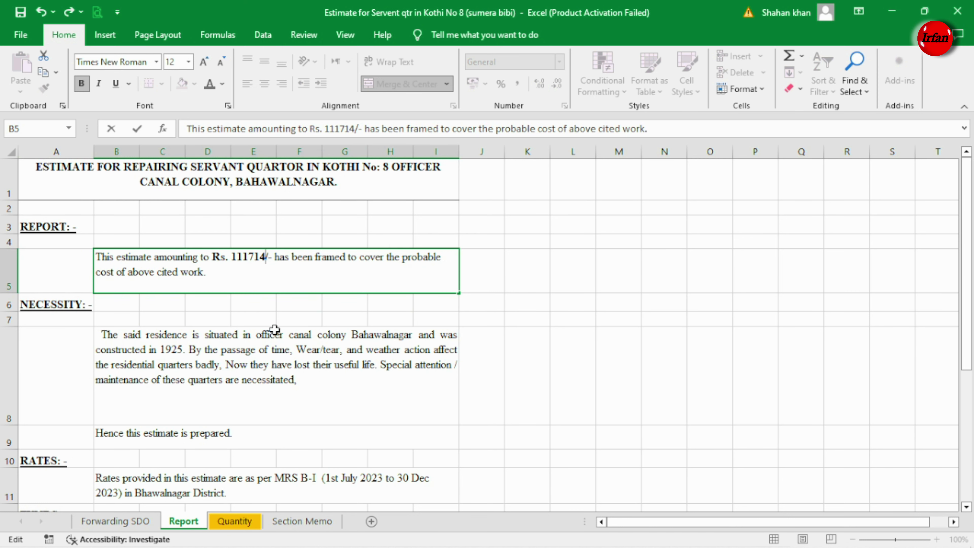
{"action": "left_click", "coordinate": [314, 369]}
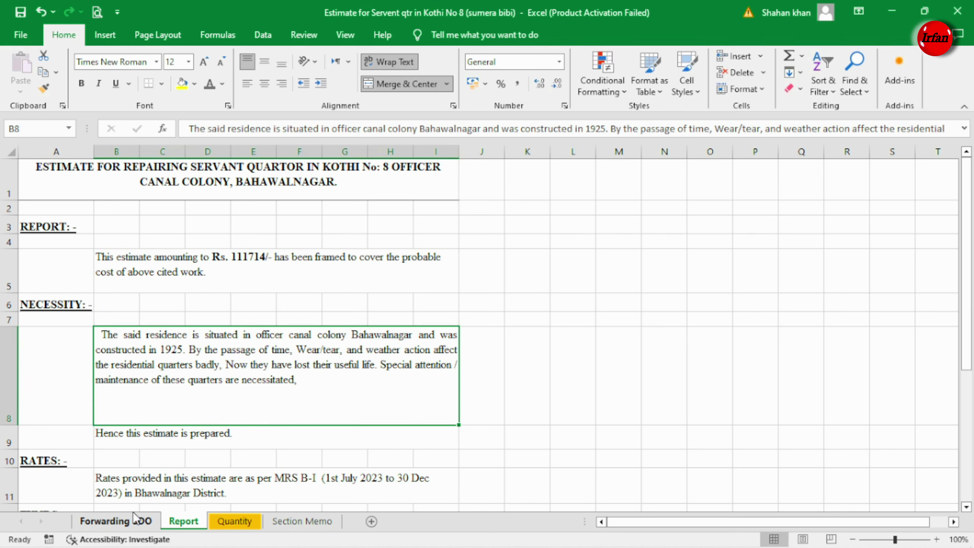
{"action": "left_click", "coordinate": [135, 521]}
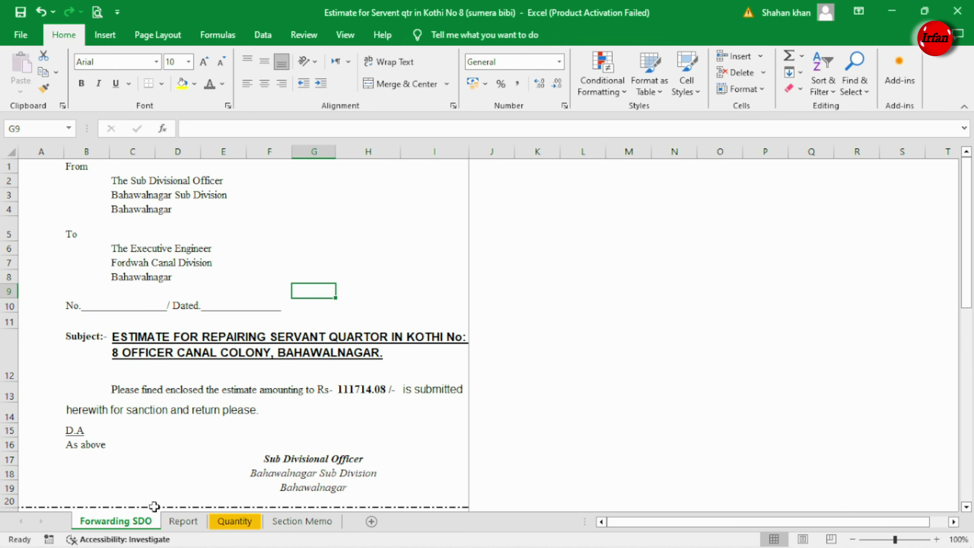
Change H13 on Forwarding SDO to =ROUND(Quantity!L56,0) so the letter shows 111714.
{"action": "left_click", "coordinate": [358, 388]}
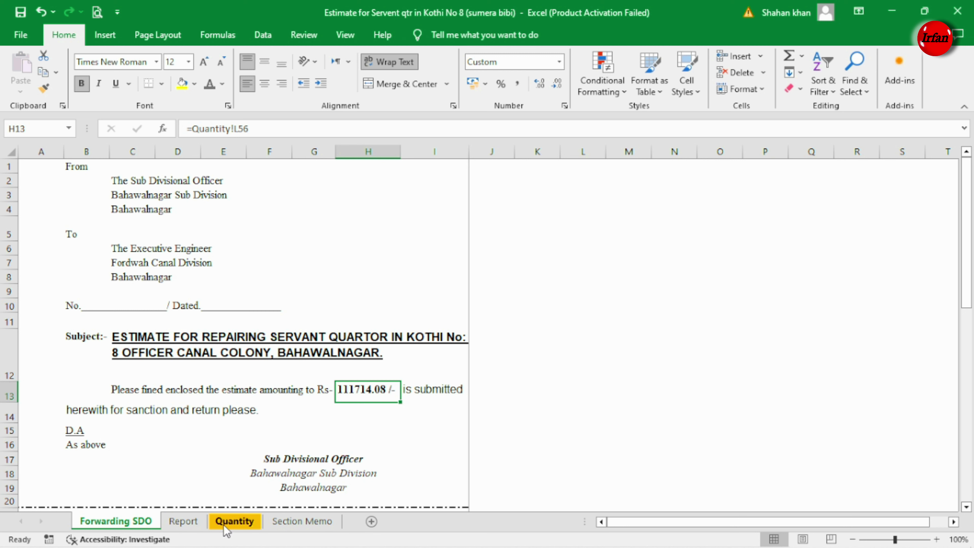
{"action": "left_click", "coordinate": [193, 128]}
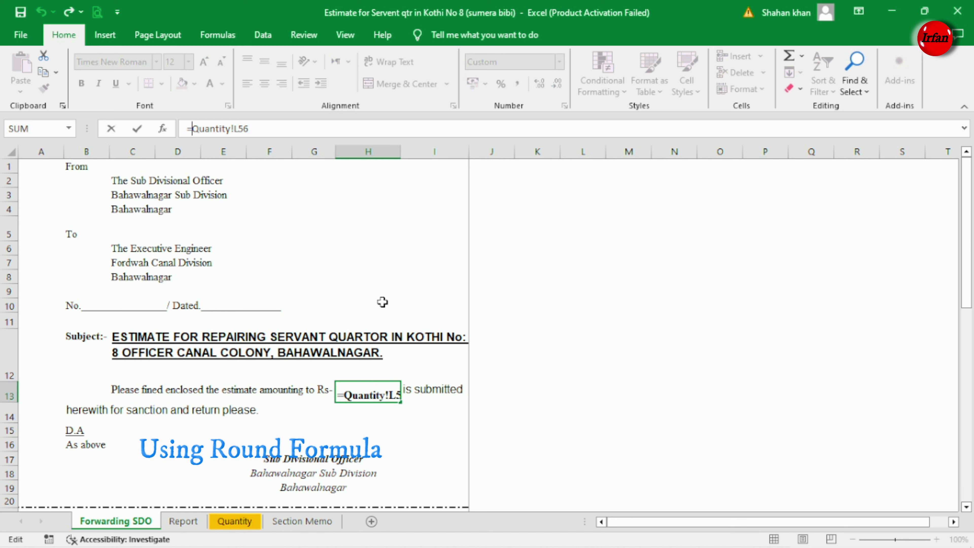
{"action": "type", "text": "Rou"}
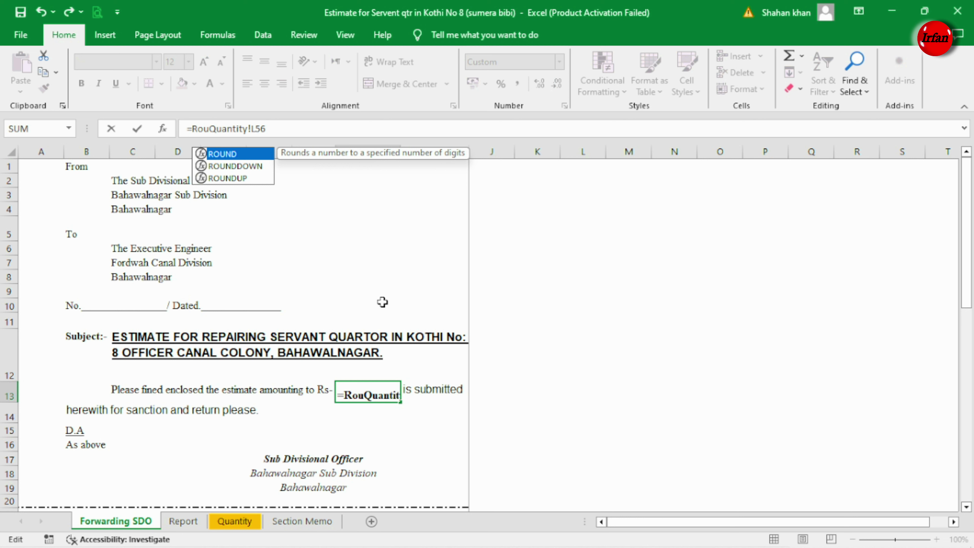
{"action": "type", "text": "nd"}
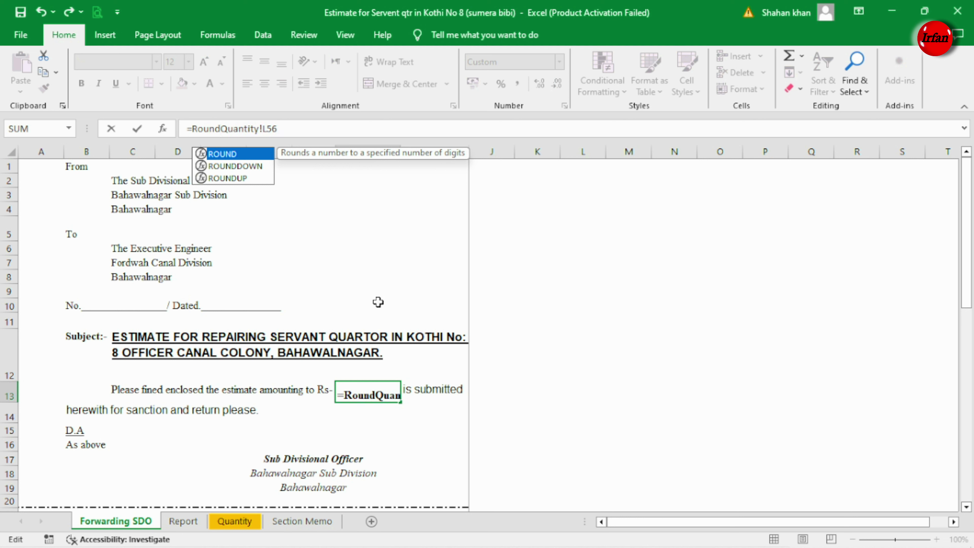
{"action": "double_click", "coordinate": [224, 155]}
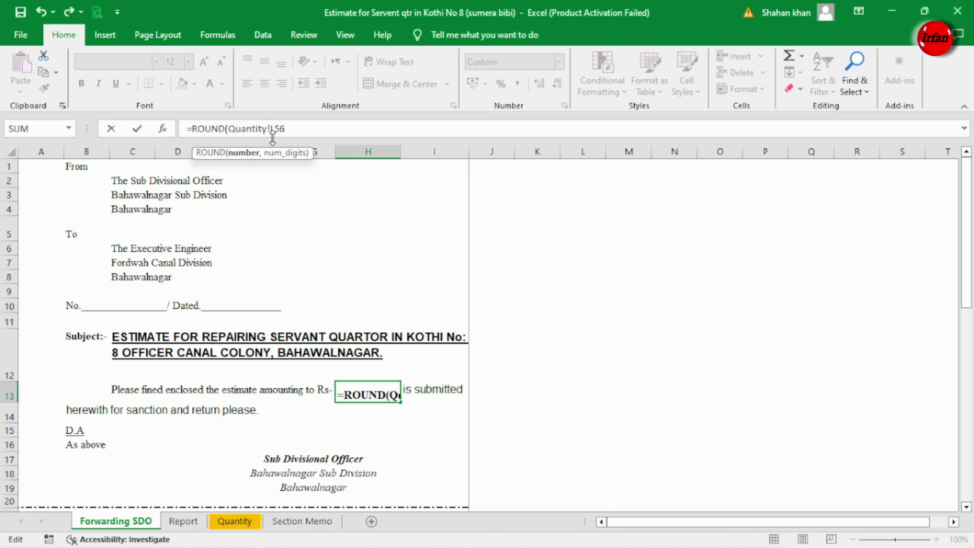
{"action": "left_click", "coordinate": [285, 129]}
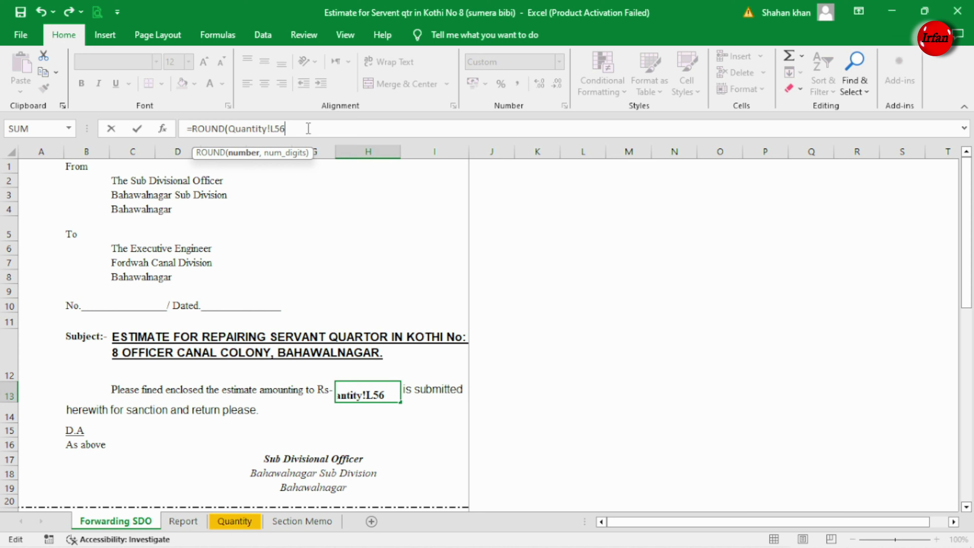
{"action": "type", "text": ",0"}
{"action": "key", "text": "Return"}
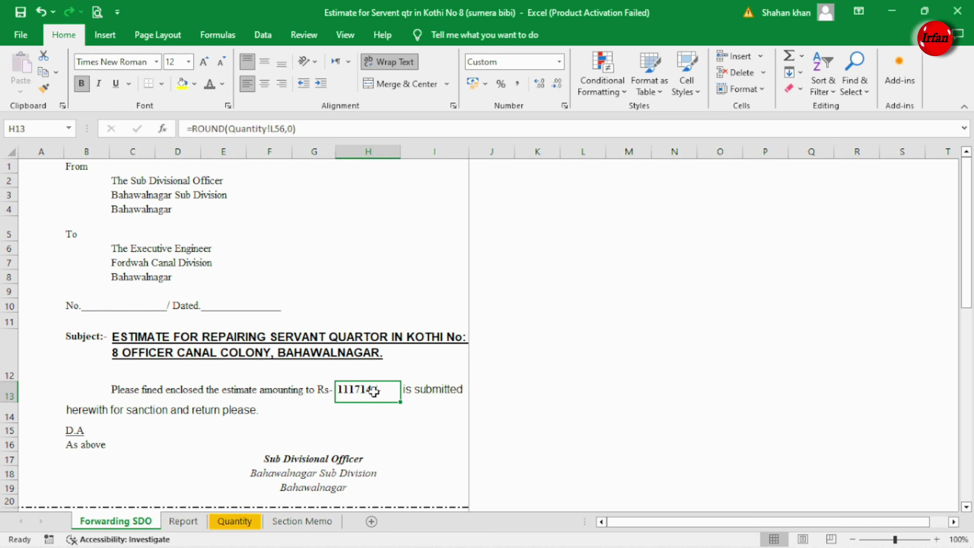
{"action": "scroll", "coordinate": [378, 395], "scroll_direction": "down", "scroll_amount": 2}
{"action": "scroll", "coordinate": [380, 397], "scroll_direction": "up", "scroll_amount": 2}
{"action": "scroll", "coordinate": [380, 397], "scroll_direction": "down", "scroll_amount": 1}
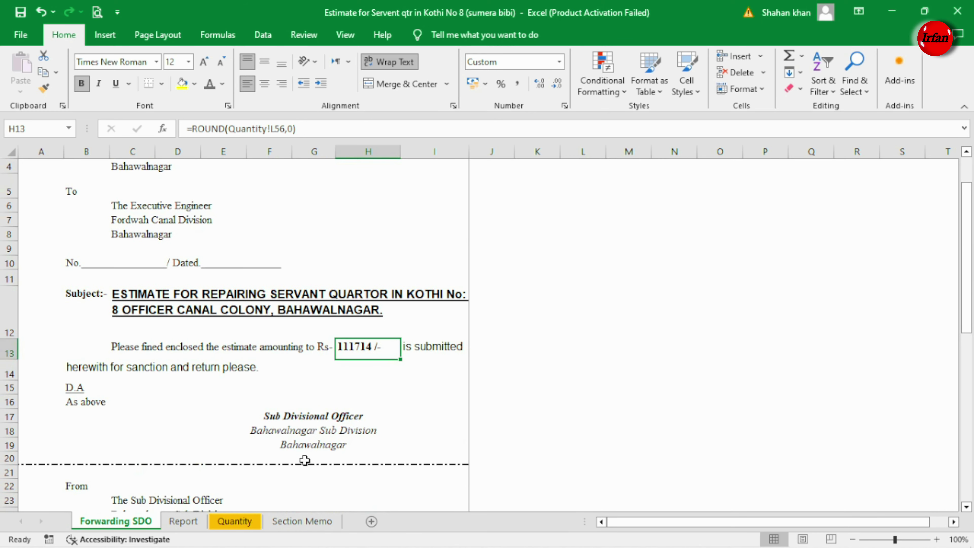
Paste the new rates period, 1st Jan 2024 to 31 Jun 2024, into the Report's B11 sentence.
{"action": "left_click", "coordinate": [192, 520]}
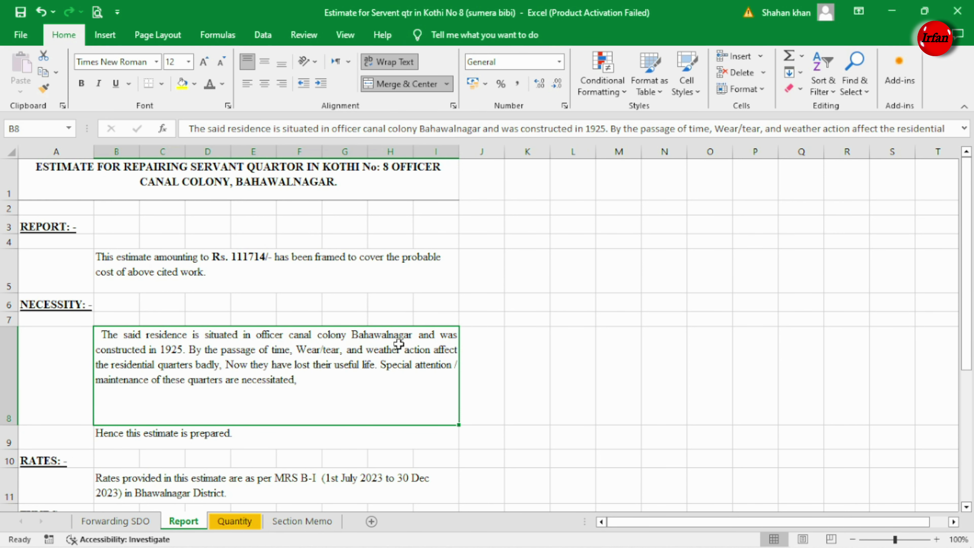
{"action": "scroll", "coordinate": [442, 345], "scroll_direction": "down", "scroll_amount": 2}
{"action": "left_click", "coordinate": [442, 345]}
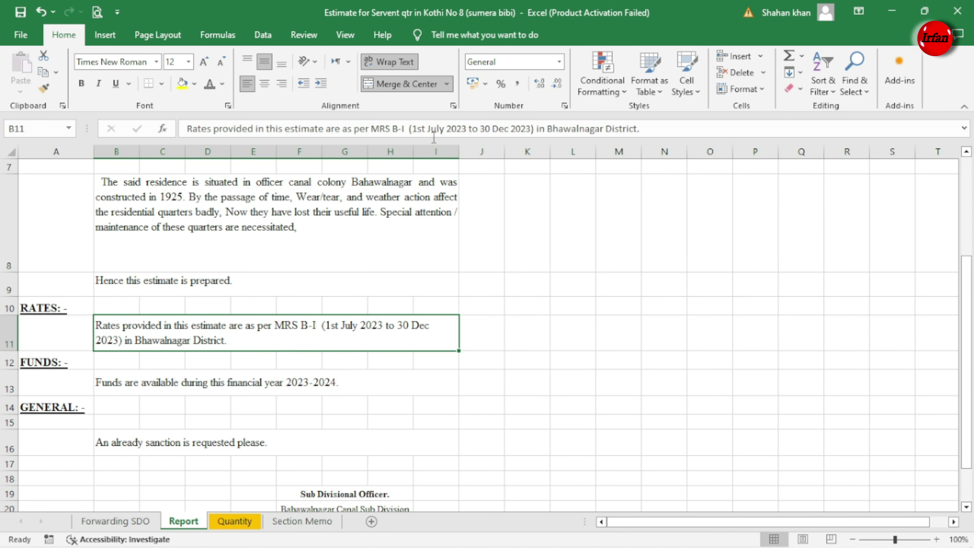
{"action": "left_click", "coordinate": [446, 129]}
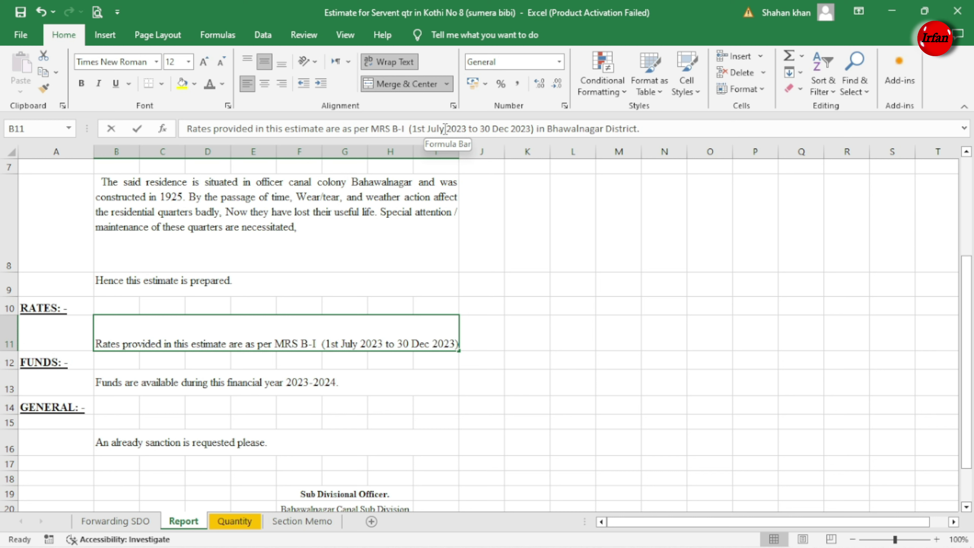
{"action": "left_click_drag", "start_coordinate": [433, 128], "coordinate": [530, 129]}
{"action": "type", "text": "Jan 2024 to 31 Jun 2024"}
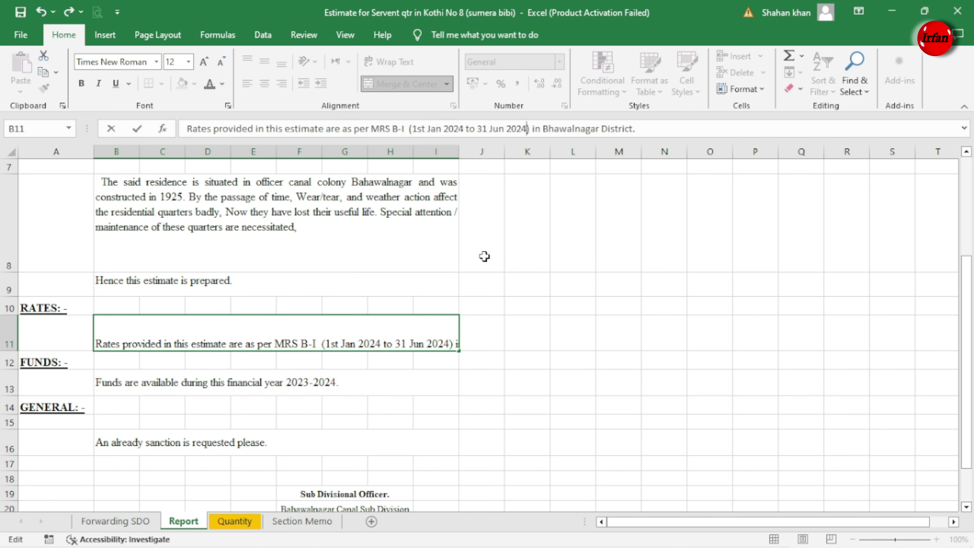
{"action": "left_click", "coordinate": [374, 398]}
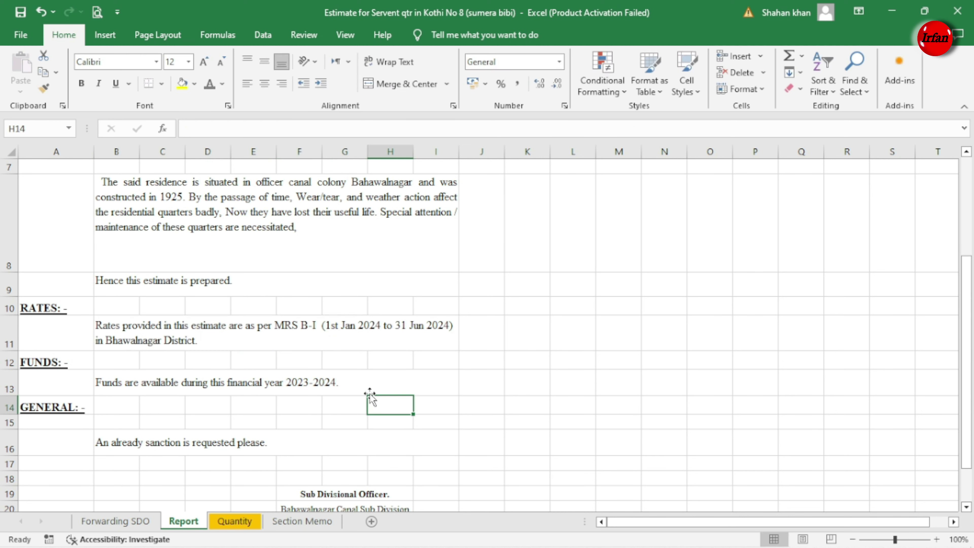
Change the funds year in B13 from 2023 to 2024-2025.
{"action": "left_click", "coordinate": [406, 128]}
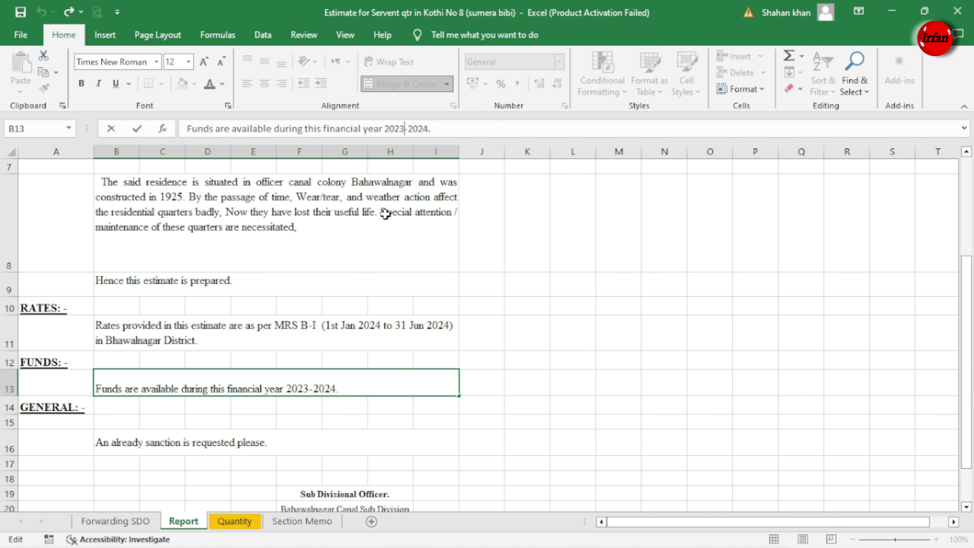
{"action": "key", "text": "BackSpace"}
{"action": "type", "text": "4"}
{"action": "key", "text": "Return"}
Save the workbook and check the Report page in print preview.
{"action": "scroll", "coordinate": [348, 275], "scroll_direction": "down", "scroll_amount": 2}
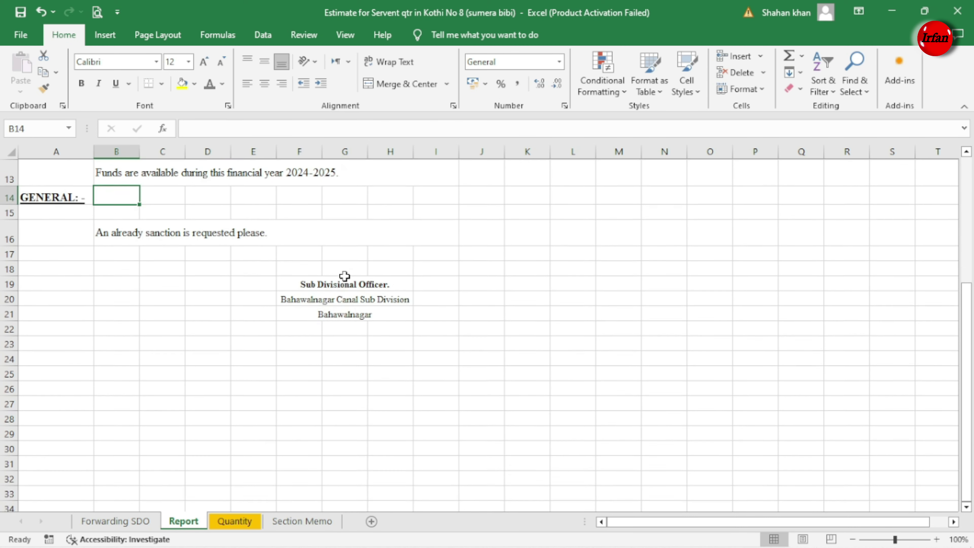
{"action": "left_click", "coordinate": [339, 299]}
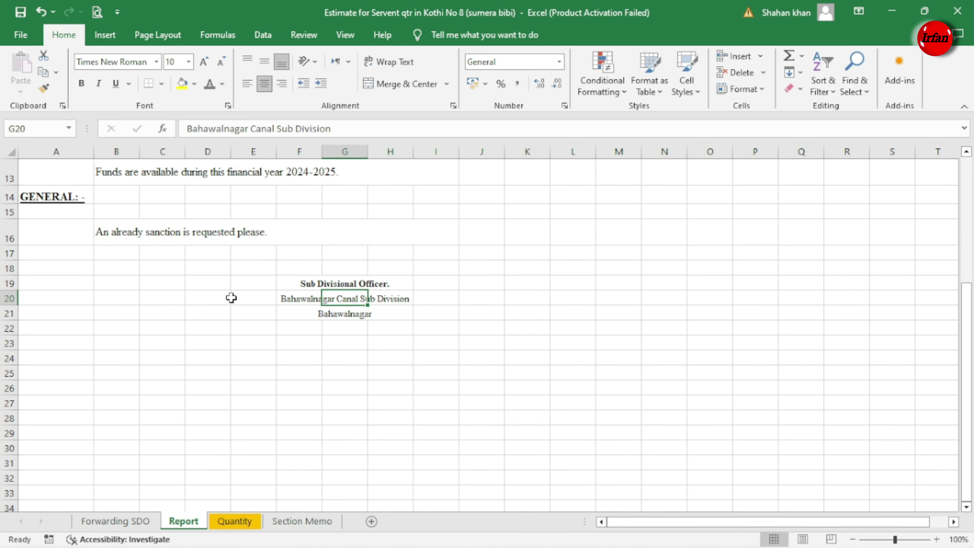
{"action": "scroll", "coordinate": [216, 297], "scroll_direction": "up", "scroll_amount": 1}
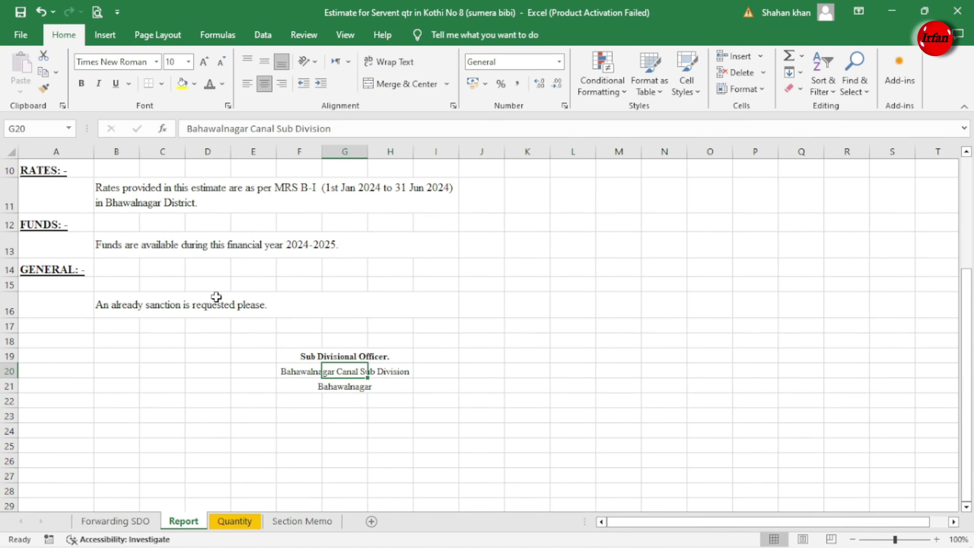
{"action": "scroll", "coordinate": [216, 297], "scroll_direction": "up", "scroll_amount": 1}
{"action": "scroll", "coordinate": [216, 296], "scroll_direction": "up", "scroll_amount": 2}
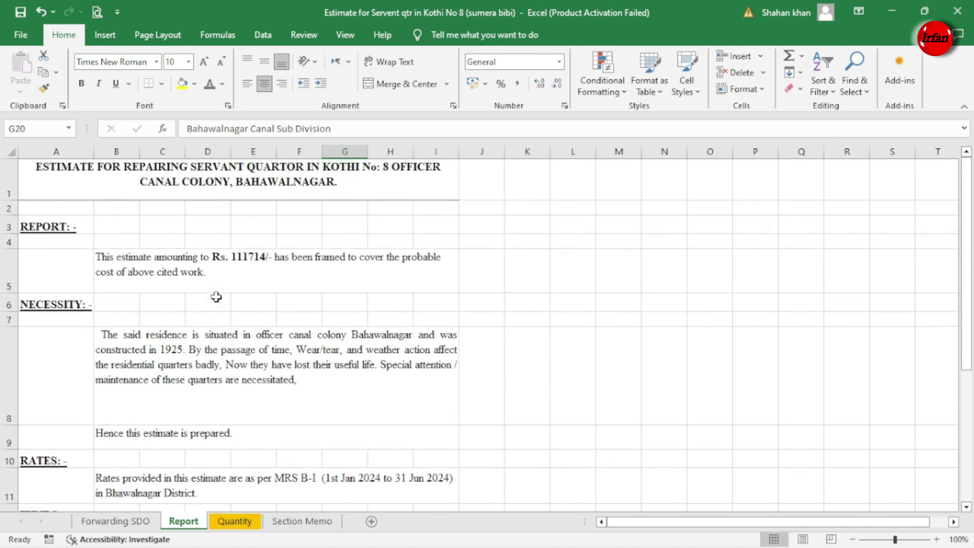
{"action": "left_click", "coordinate": [137, 181]}
{"action": "left_click", "coordinate": [20, 12]}
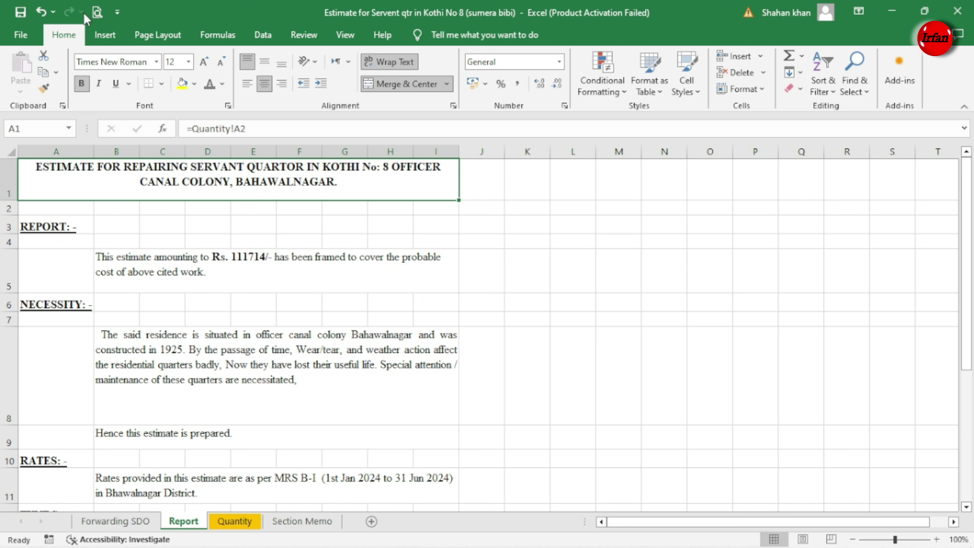
{"action": "left_click", "coordinate": [97, 12]}
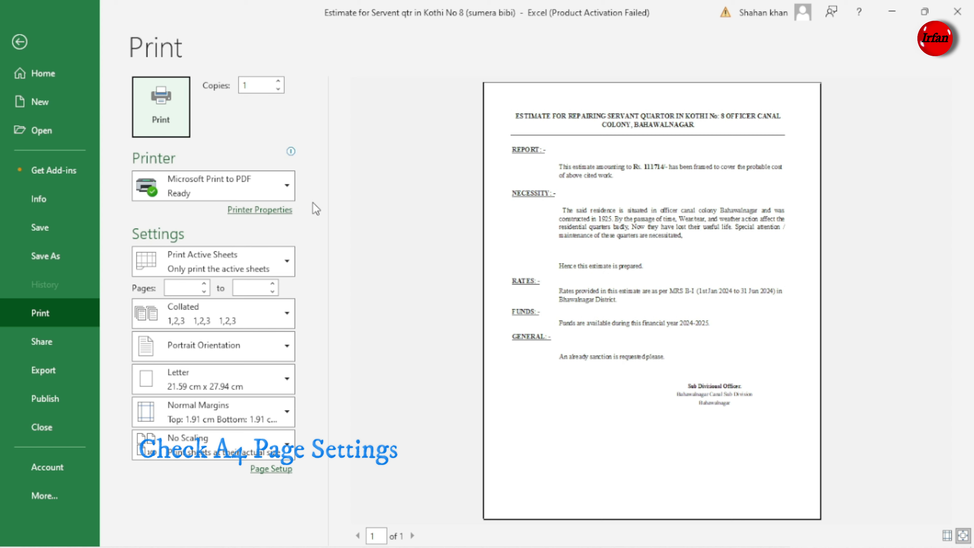
{"action": "key", "text": "Escape"}
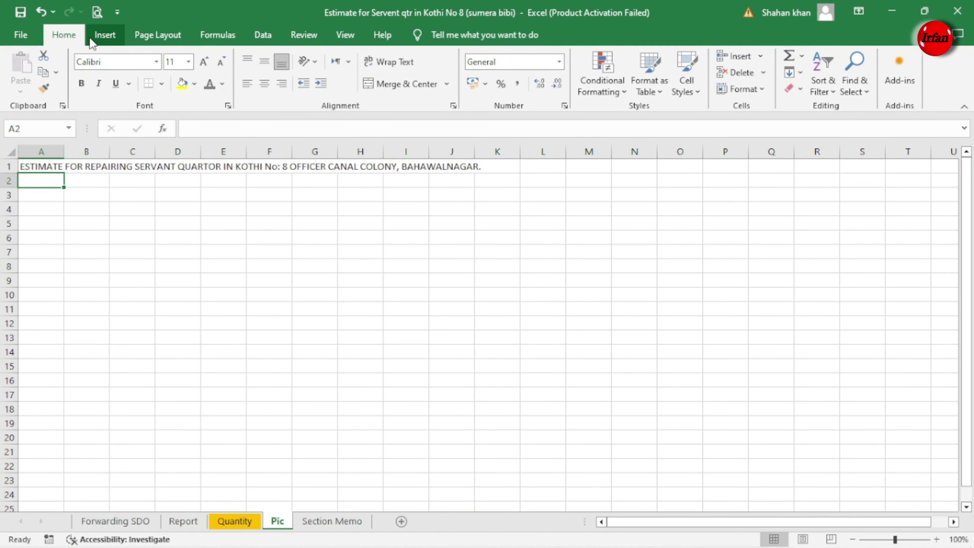
Insert the four GPS-tagged site photos from Downloads onto the Pic sheet.
{"action": "left_click", "coordinate": [96, 42]}
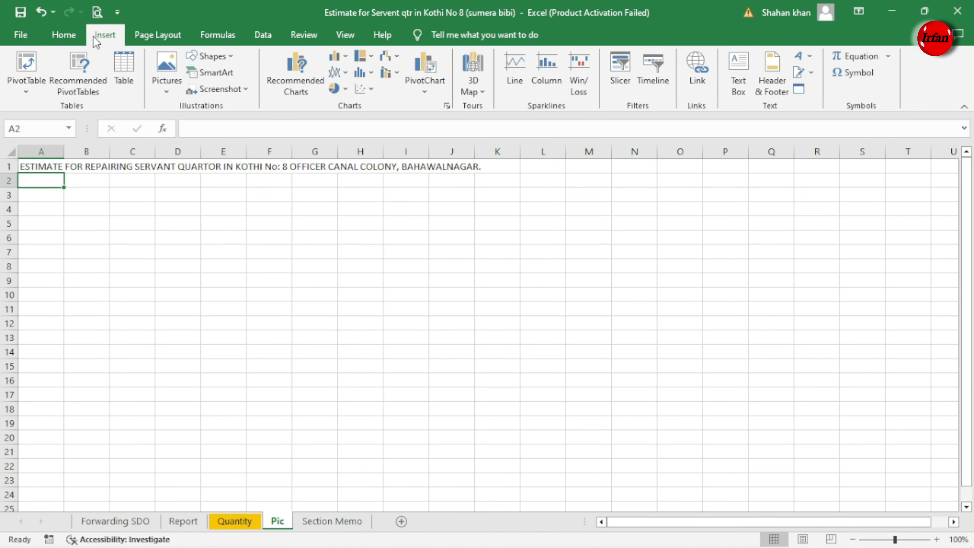
{"action": "left_click", "coordinate": [154, 63]}
{"action": "left_click", "coordinate": [194, 127]}
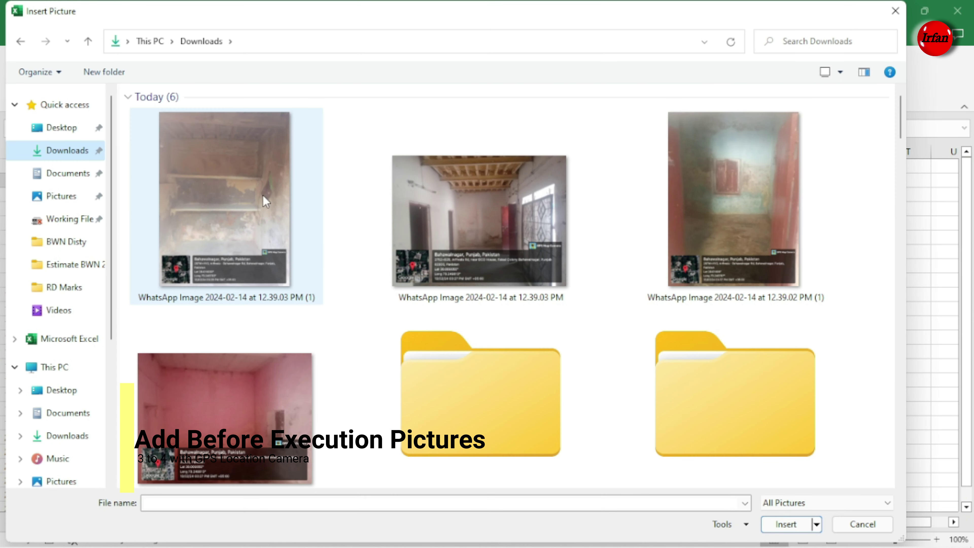
{"action": "left_click", "coordinate": [221, 200]}
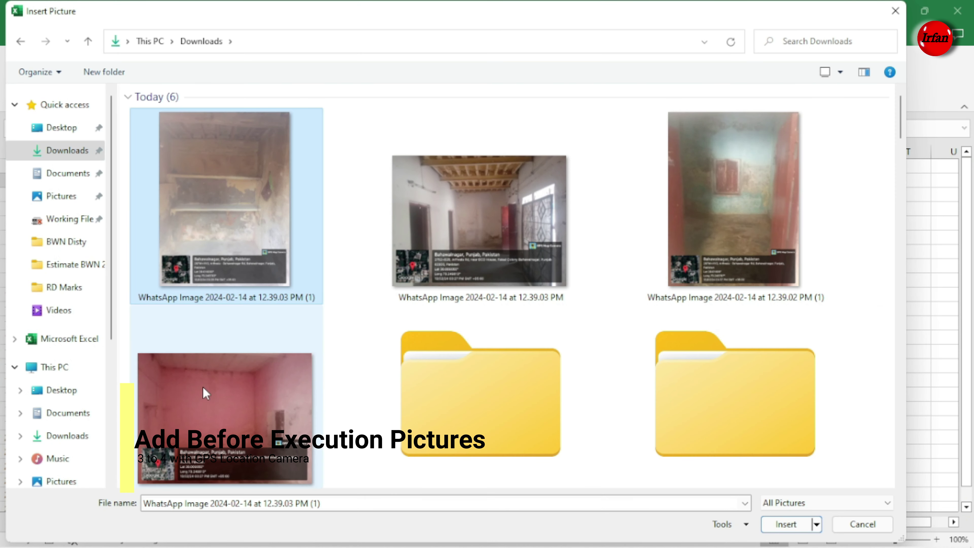
{"action": "left_click", "coordinate": [207, 402], "text": "shift"}
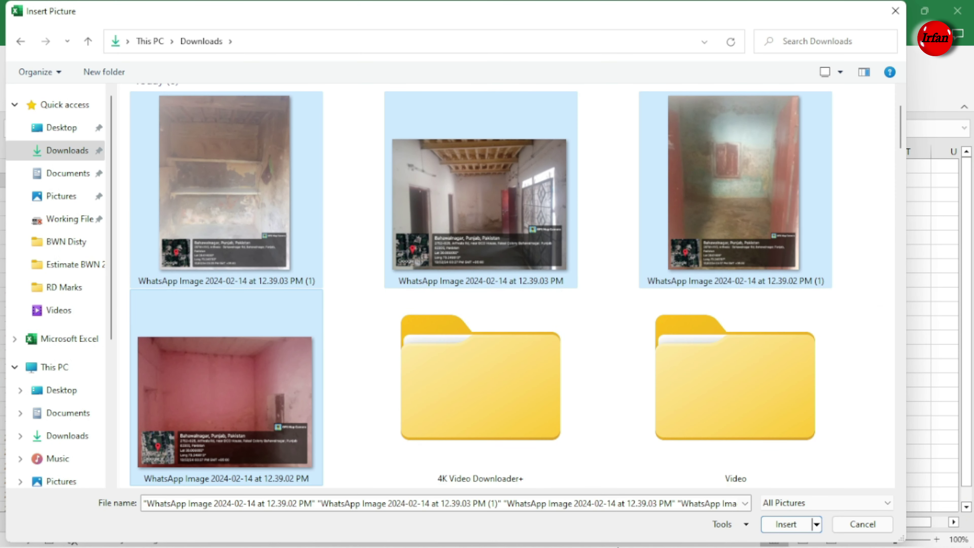
{"action": "left_click", "coordinate": [779, 525]}
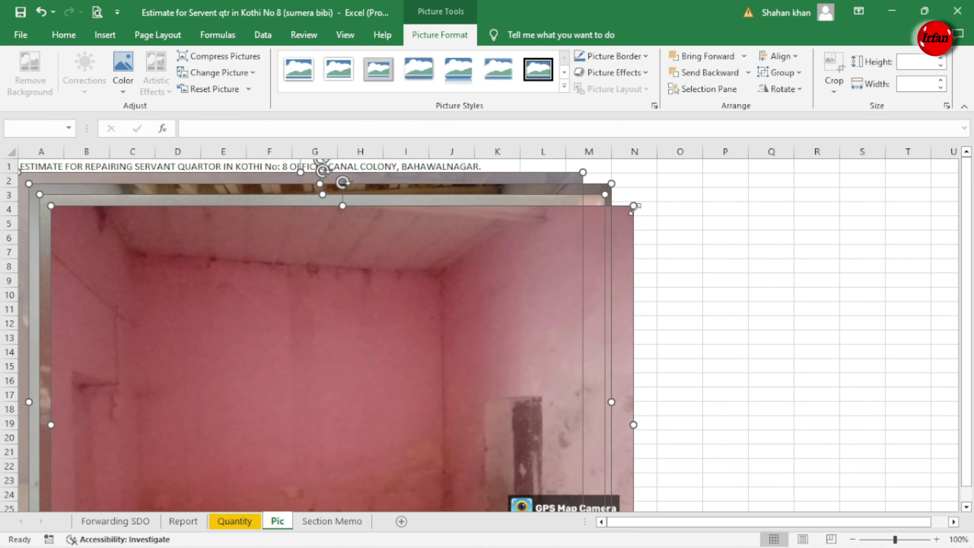
Shrink the stacked photos and view the Pic sheet in print preview.
{"action": "mouse_move", "coordinate": [634, 206]}
{"action": "left_mouse_down"}
{"action": "mouse_move", "coordinate": [132, 484]}
{"action": "mouse_move", "coordinate": [132, 224]}
{"action": "left_mouse_up"}
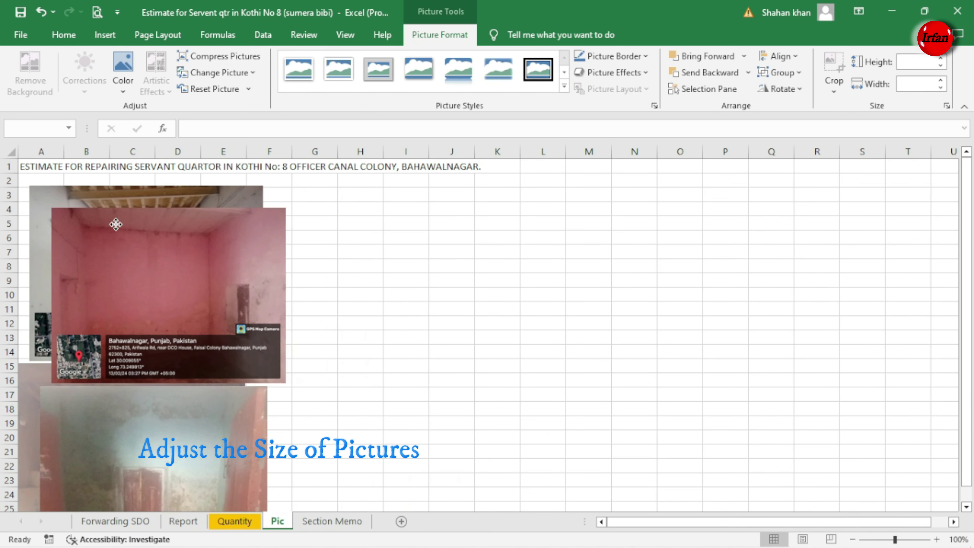
{"action": "left_click", "coordinate": [344, 226]}
{"action": "left_click", "coordinate": [93, 12]}
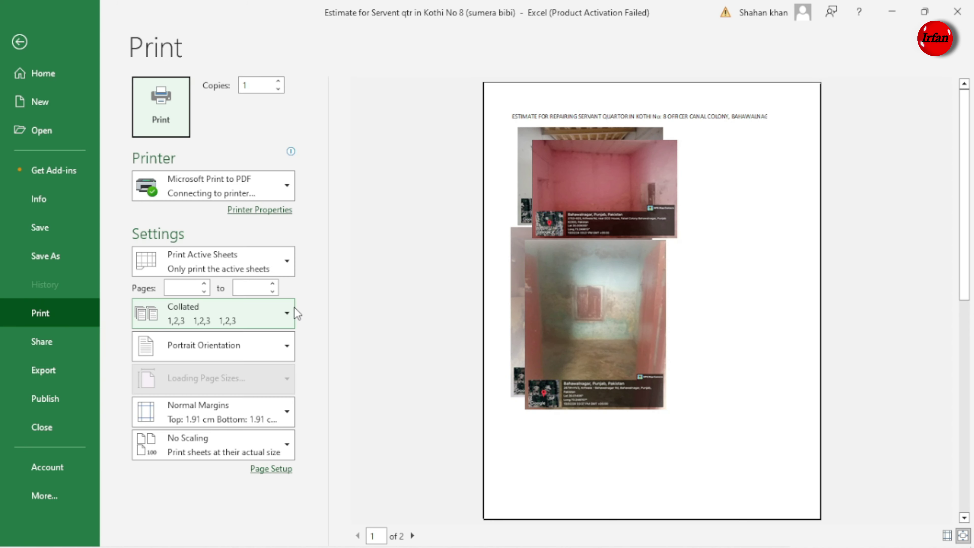
Set A4 paper with top/bottom margins 1, left/right 0.5, centred horizontally.
{"action": "left_click", "coordinate": [256, 469]}
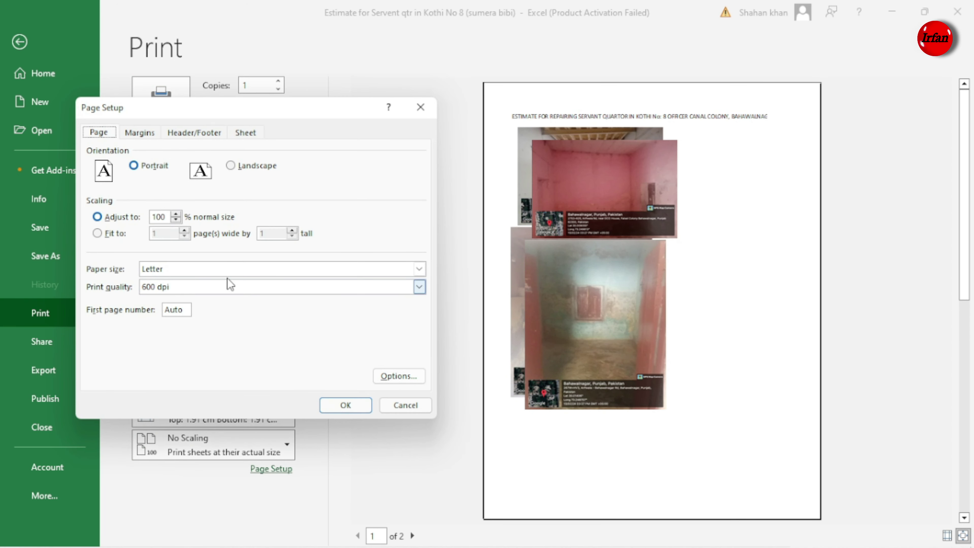
{"action": "left_click", "coordinate": [207, 272]}
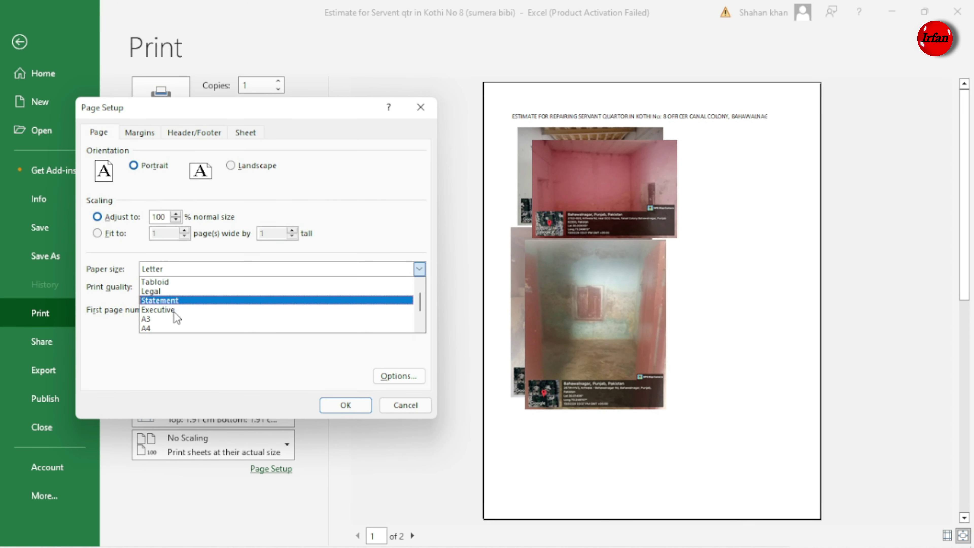
{"action": "left_click", "coordinate": [160, 329]}
{"action": "left_click", "coordinate": [137, 133]}
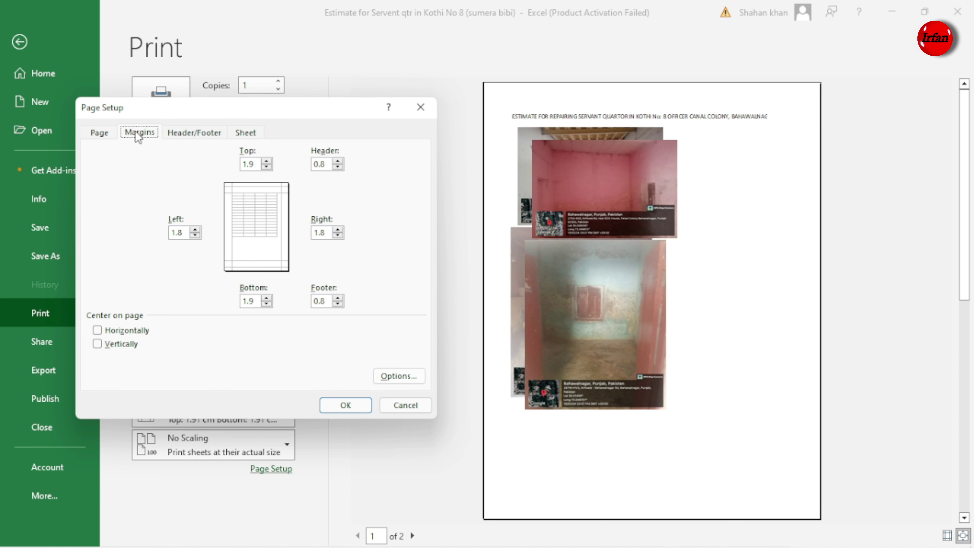
{"action": "left_click_drag", "start_coordinate": [186, 232], "coordinate": [165, 232]}
{"action": "type", "text": ".5"}
{"action": "left_click_drag", "start_coordinate": [258, 162], "coordinate": [224, 162]}
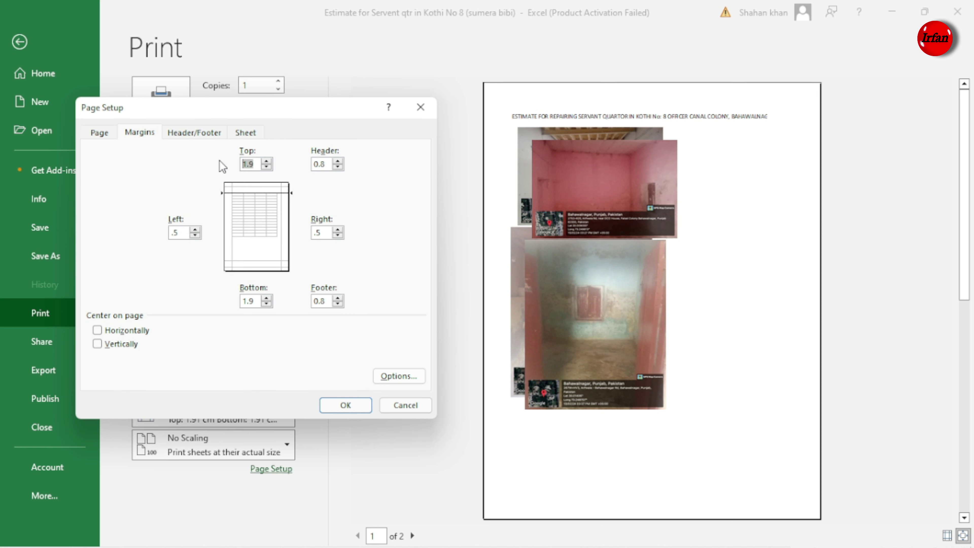
{"action": "type", "text": "1"}
{"action": "left_click_drag", "start_coordinate": [257, 298], "coordinate": [166, 314]}
{"action": "type", "text": "1"}
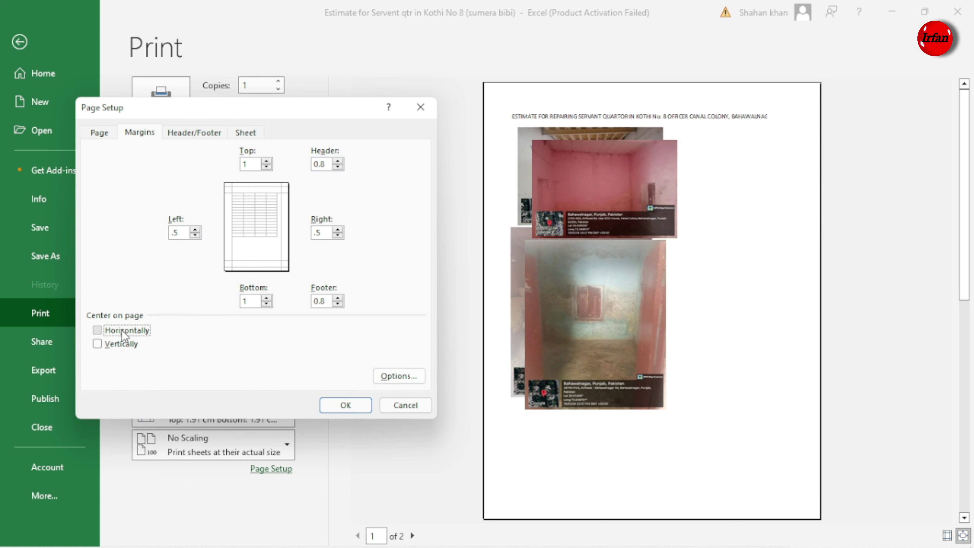
{"action": "left_click", "coordinate": [122, 329]}
{"action": "left_click", "coordinate": [347, 405]}
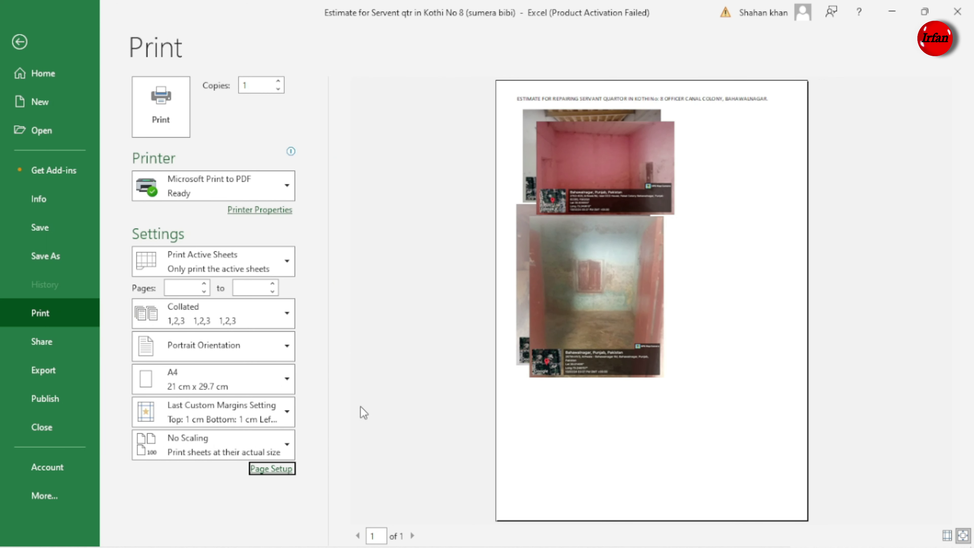
Place the shelved wall photo under the title with the middle photo beside it.
{"action": "left_click", "coordinate": [19, 42]}
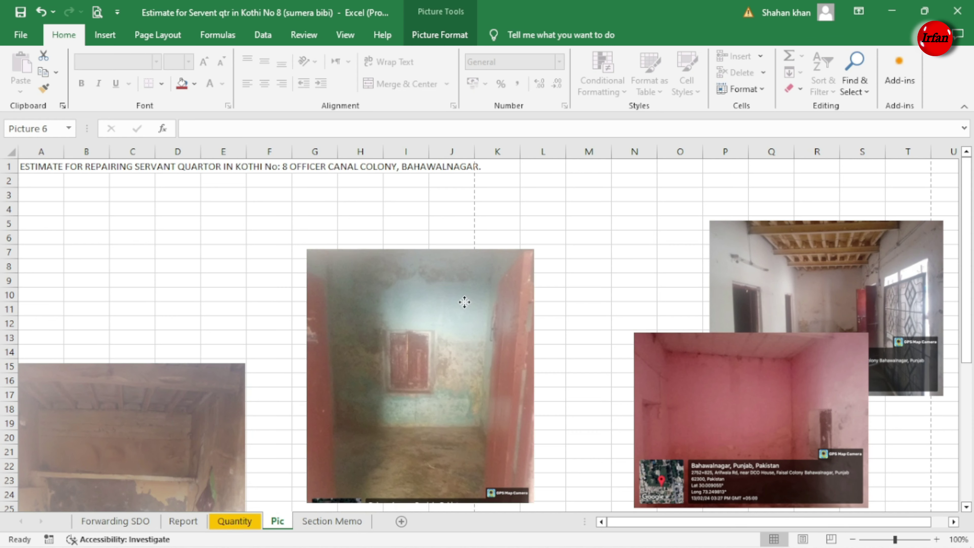
{"action": "left_click_drag", "start_coordinate": [463, 300], "coordinate": [554, 272]}
{"action": "left_click", "coordinate": [141, 420]}
{"action": "mouse_move", "coordinate": [141, 420]}
{"action": "left_mouse_down"}
{"action": "mouse_move", "coordinate": [156, 253]}
{"action": "mouse_move", "coordinate": [140, 241]}
{"action": "left_mouse_up"}
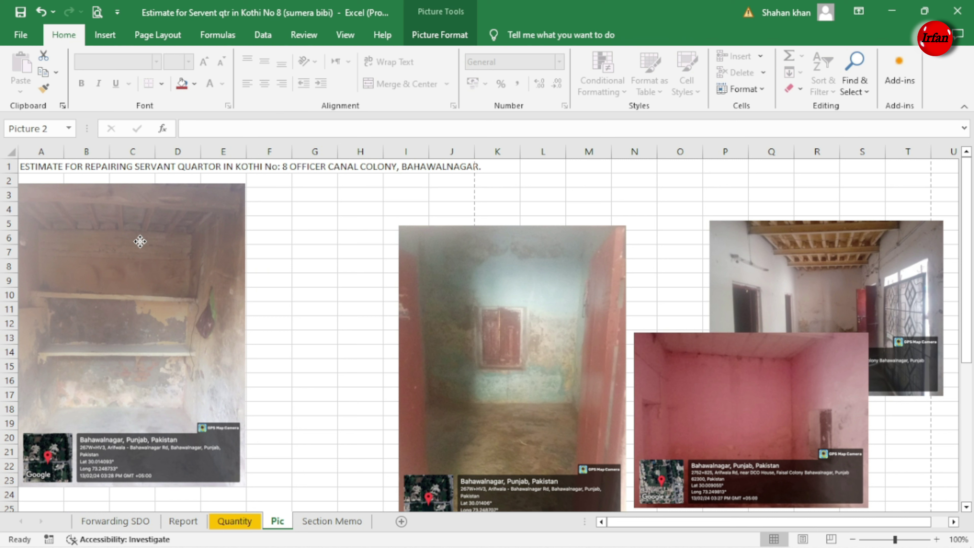
{"action": "mouse_move", "coordinate": [527, 374]}
{"action": "left_mouse_down"}
{"action": "mouse_move", "coordinate": [403, 348]}
{"action": "mouse_move", "coordinate": [373, 326]}
{"action": "left_mouse_up"}
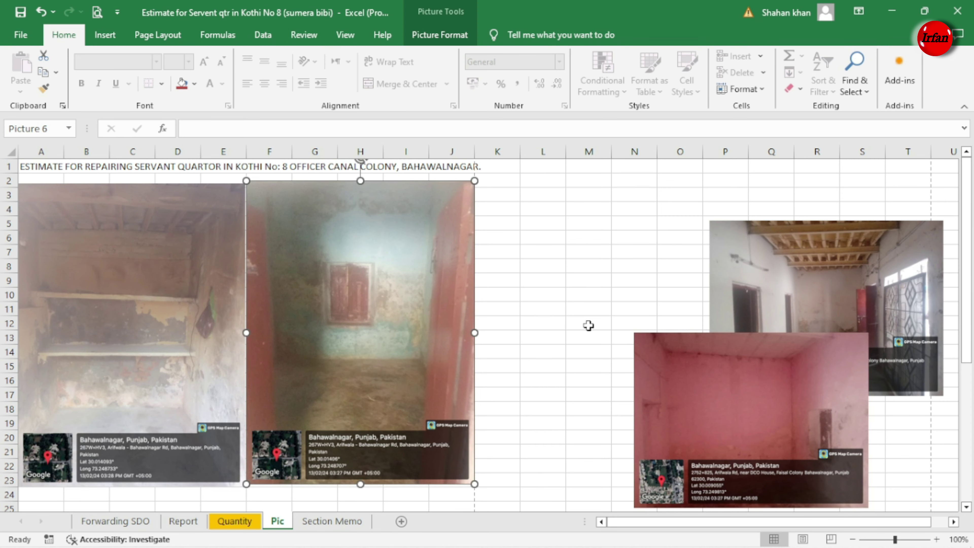
Move the pink room photo to the lower left and the verandah photo beneath it.
{"action": "scroll", "coordinate": [588, 324], "scroll_direction": "down", "scroll_amount": 2}
{"action": "mouse_move", "coordinate": [646, 366]}
{"action": "left_mouse_down"}
{"action": "mouse_move", "coordinate": [616, 390]}
{"action": "mouse_move", "coordinate": [78, 511]}
{"action": "left_mouse_up"}
{"action": "left_click", "coordinate": [830, 280]}
{"action": "left_click_drag", "start_coordinate": [829, 281], "coordinate": [441, 484]}
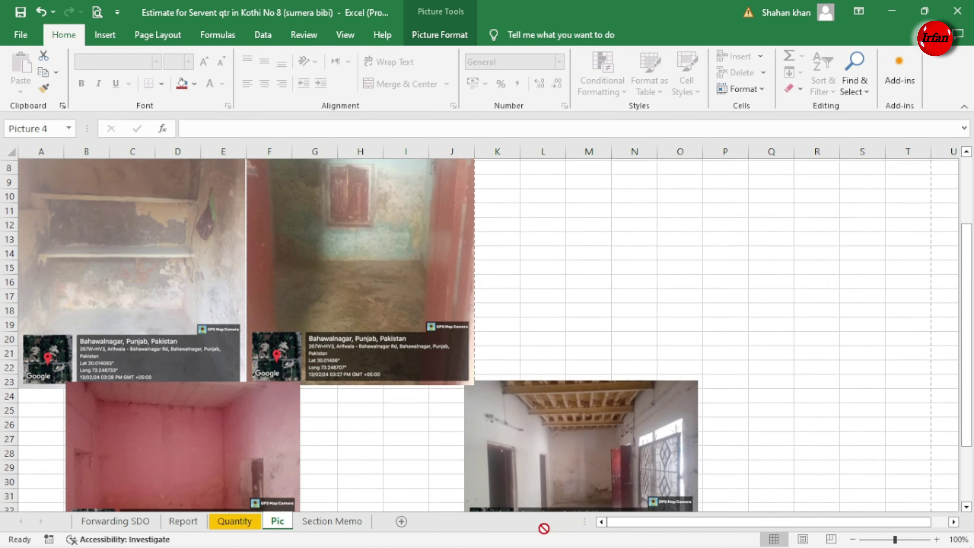
{"action": "scroll", "coordinate": [765, 299], "scroll_direction": "down", "scroll_amount": 3}
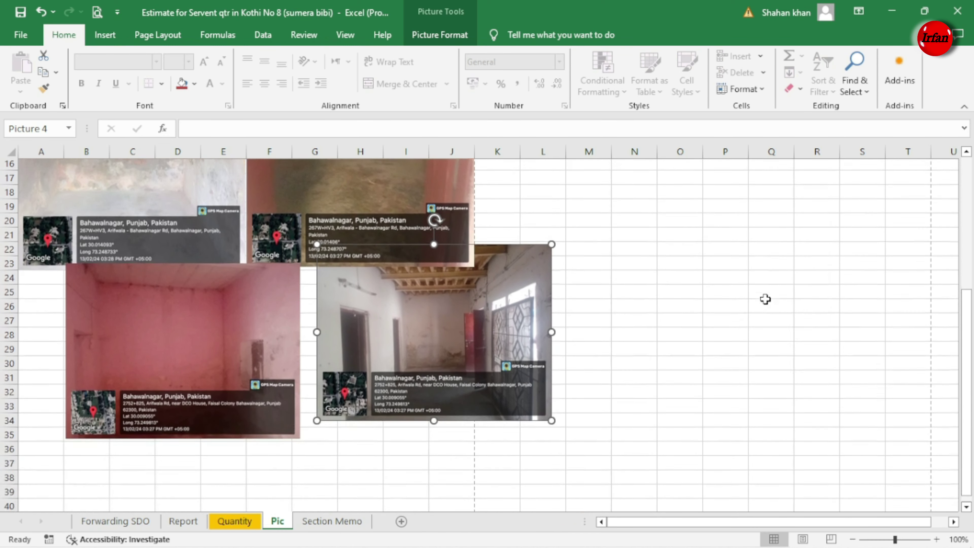
{"action": "scroll", "coordinate": [766, 299], "scroll_direction": "down", "scroll_amount": 2}
{"action": "scroll", "coordinate": [766, 299], "scroll_direction": "down", "scroll_amount": 2}
{"action": "scroll", "coordinate": [765, 299], "scroll_direction": "down", "scroll_amount": 1}
{"action": "scroll", "coordinate": [765, 299], "scroll_direction": "down", "scroll_amount": 1}
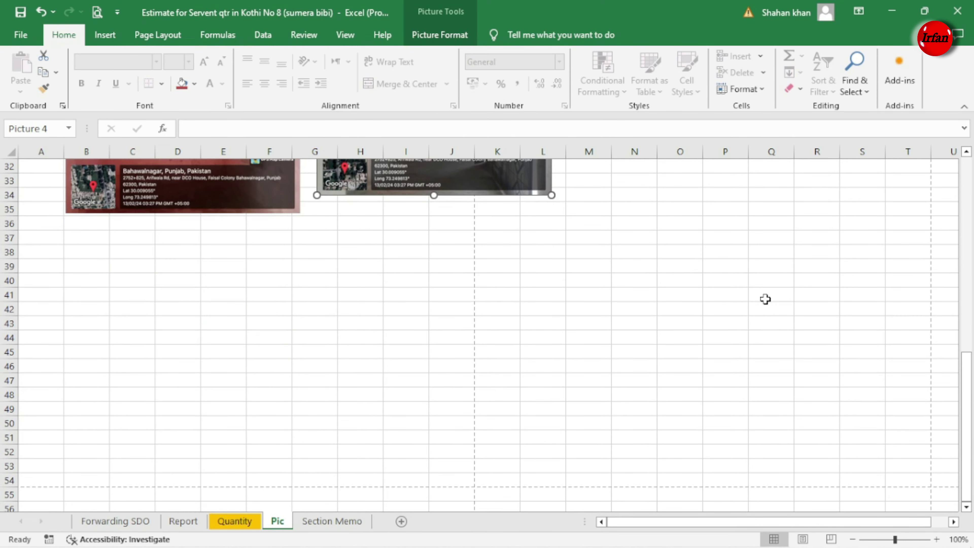
{"action": "scroll", "coordinate": [765, 299], "scroll_direction": "down", "scroll_amount": 1}
{"action": "scroll", "coordinate": [765, 299], "scroll_direction": "up", "scroll_amount": 2}
{"action": "left_click_drag", "start_coordinate": [258, 236], "coordinate": [210, 310]}
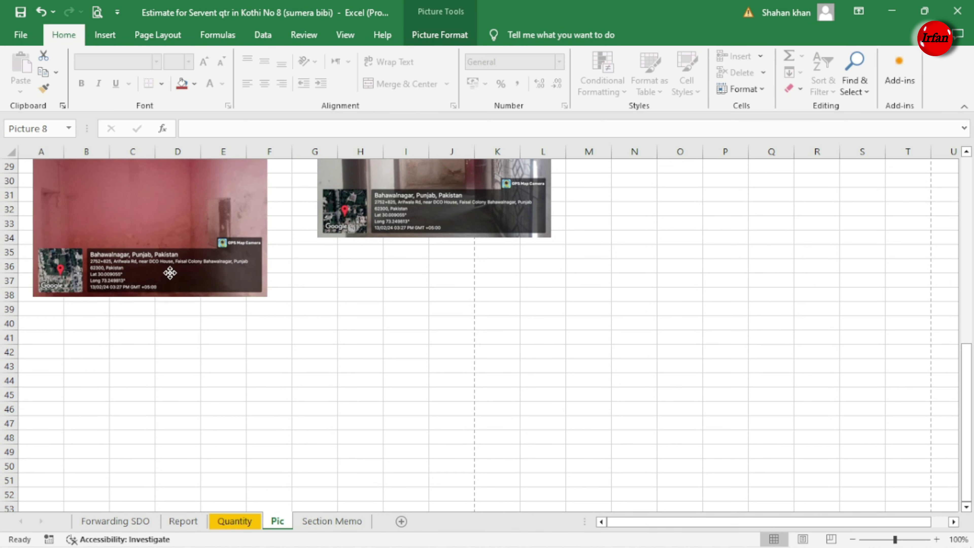
{"action": "left_click_drag", "start_coordinate": [502, 222], "coordinate": [226, 510]}
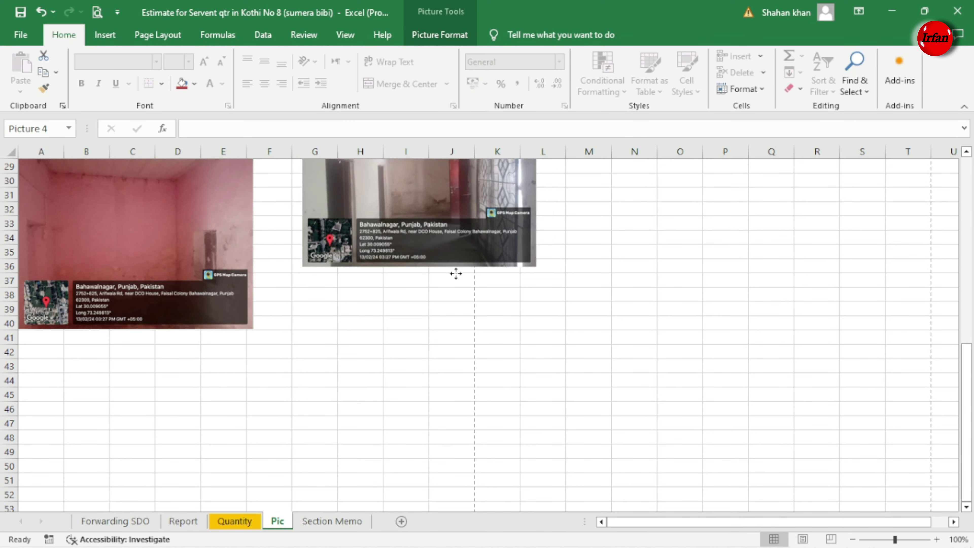
{"action": "scroll", "coordinate": [384, 333], "scroll_direction": "up", "scroll_amount": 3}
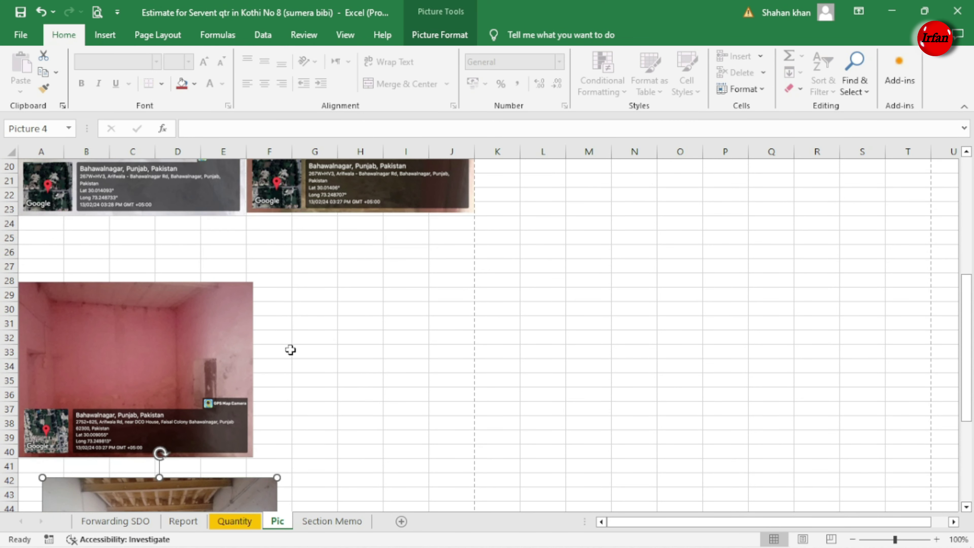
{"action": "left_click_drag", "start_coordinate": [197, 357], "coordinate": [192, 301]}
Enlarge the pink room and verandah photos so both stretch to column J.
{"action": "left_click", "coordinate": [196, 317]}
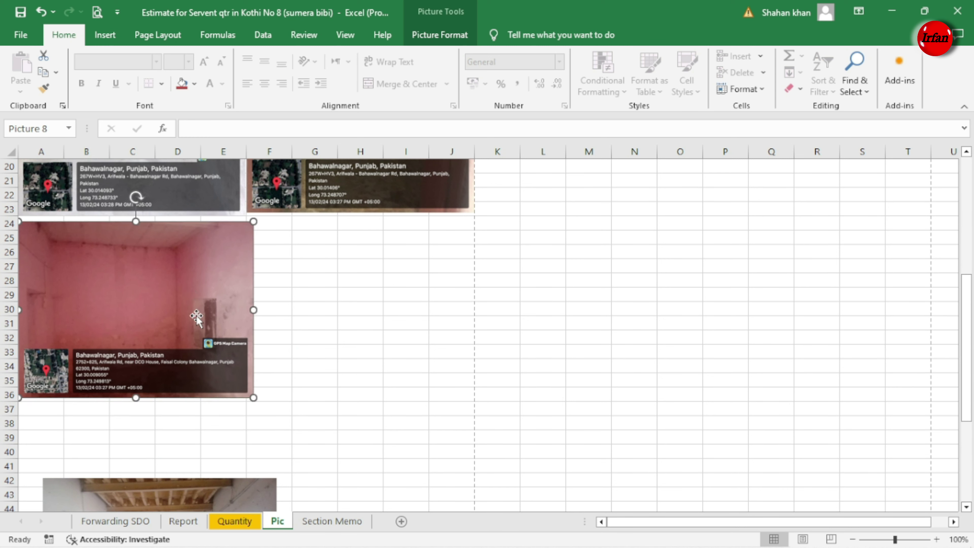
{"action": "left_click_drag", "start_coordinate": [254, 397], "coordinate": [348, 469]}
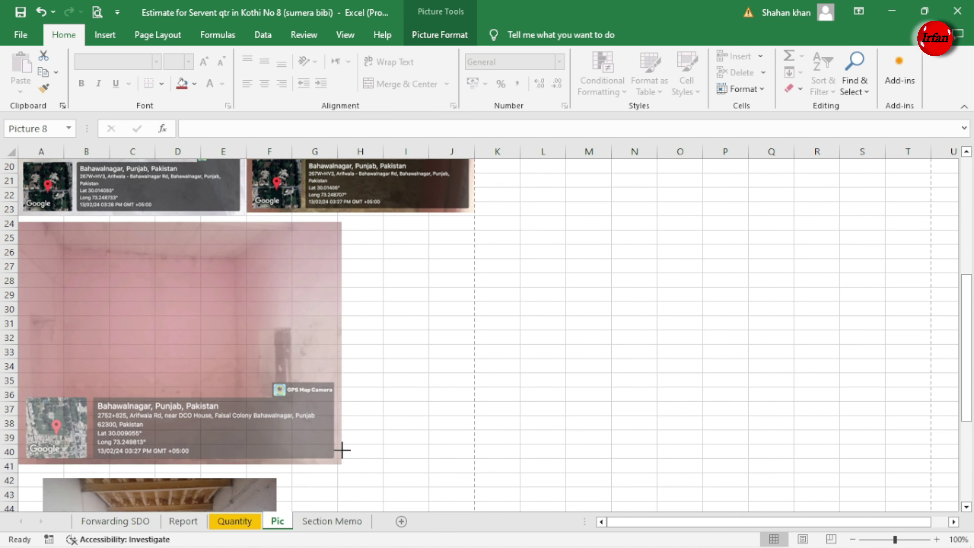
{"action": "left_click_drag", "start_coordinate": [348, 346], "coordinate": [471, 346]}
{"action": "scroll", "coordinate": [496, 339], "scroll_direction": "down", "scroll_amount": 2}
{"action": "scroll", "coordinate": [515, 338], "scroll_direction": "down", "scroll_amount": 3}
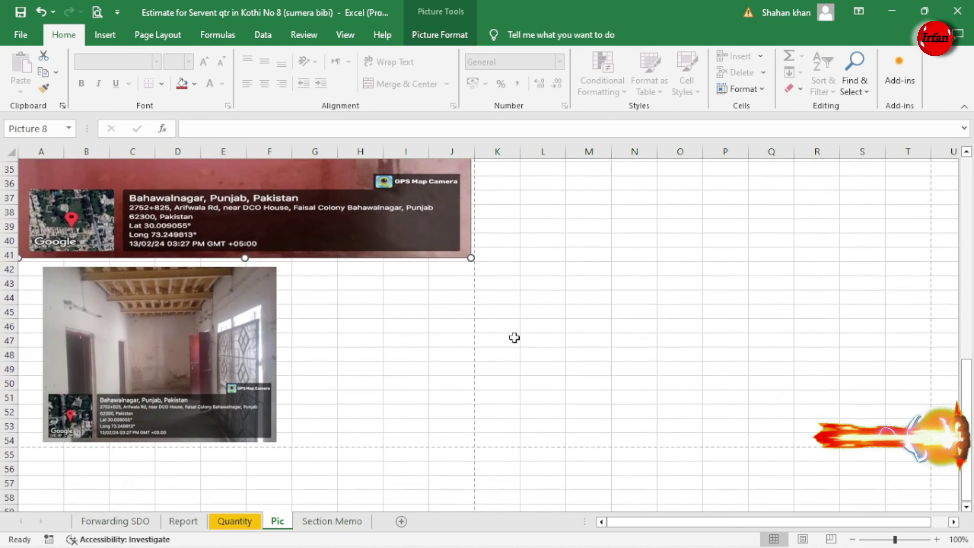
{"action": "scroll", "coordinate": [514, 337], "scroll_direction": "down", "scroll_amount": 1}
{"action": "left_click_drag", "start_coordinate": [210, 338], "coordinate": [187, 333]}
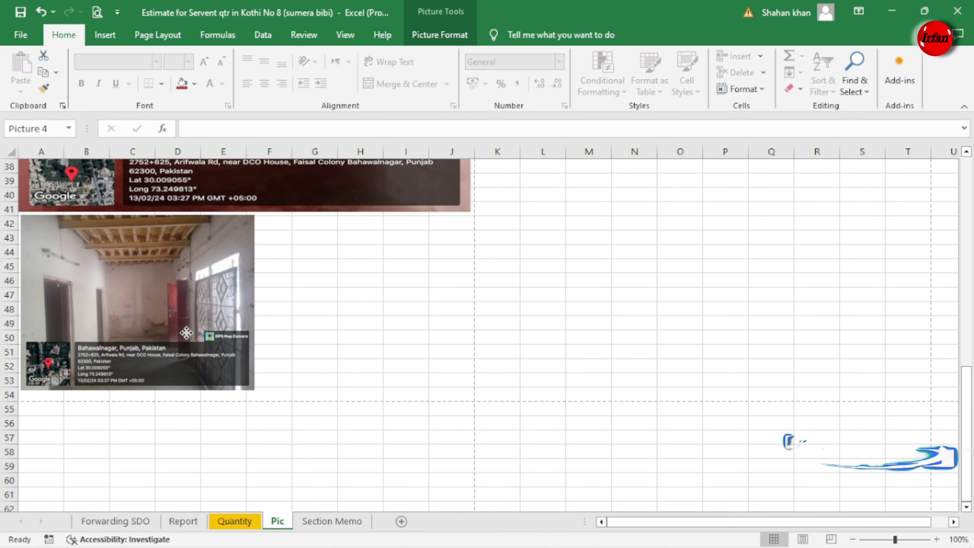
{"action": "left_click_drag", "start_coordinate": [186, 332], "coordinate": [185, 333]}
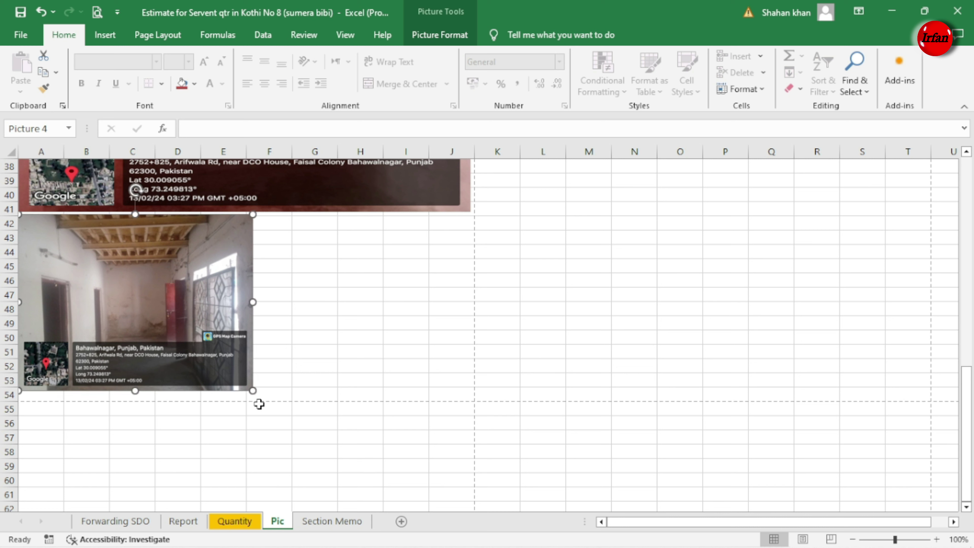
{"action": "left_click_drag", "start_coordinate": [251, 390], "coordinate": [380, 486]}
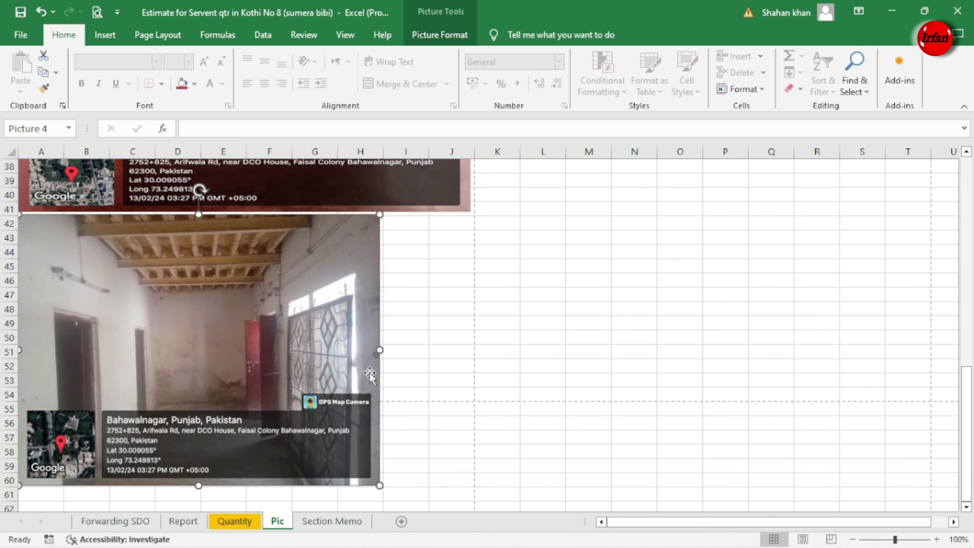
{"action": "left_click_drag", "start_coordinate": [380, 350], "coordinate": [472, 351]}
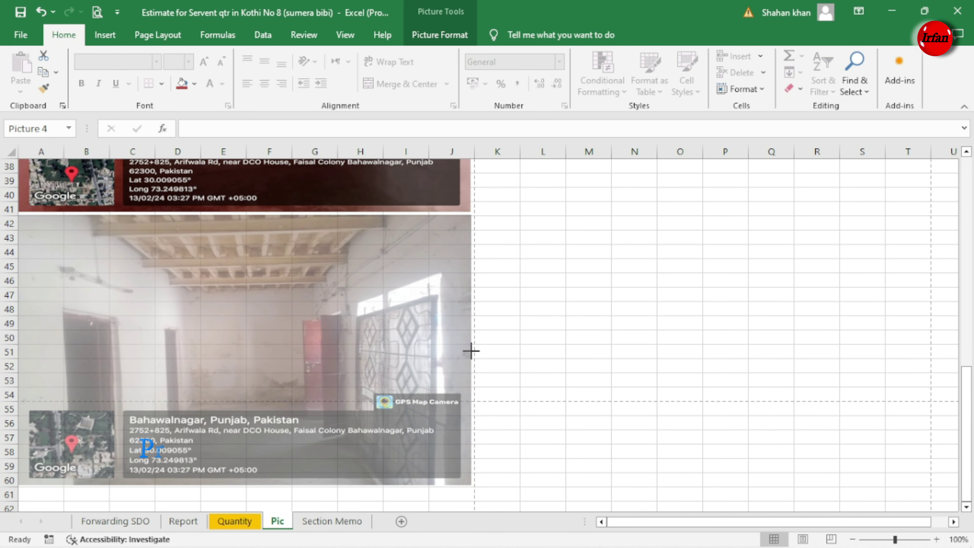
{"action": "scroll", "coordinate": [375, 351], "scroll_direction": "up", "scroll_amount": 3}
{"action": "scroll", "coordinate": [370, 384], "scroll_direction": "up", "scroll_amount": 1}
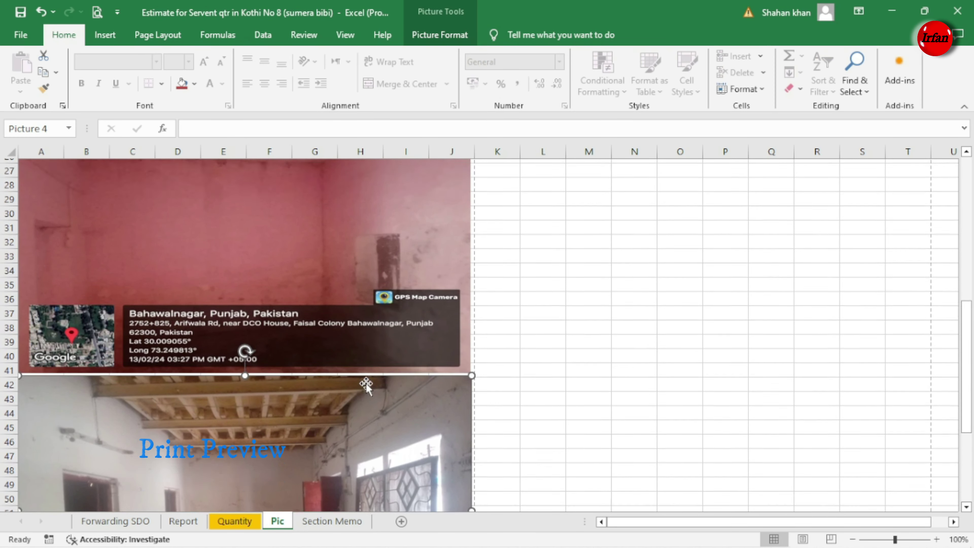
{"action": "scroll", "coordinate": [366, 384], "scroll_direction": "up", "scroll_amount": 3}
Confirm the Pic layout in print preview, then return to the Quantity sheet.
{"action": "key", "text": "ctrl+p"}
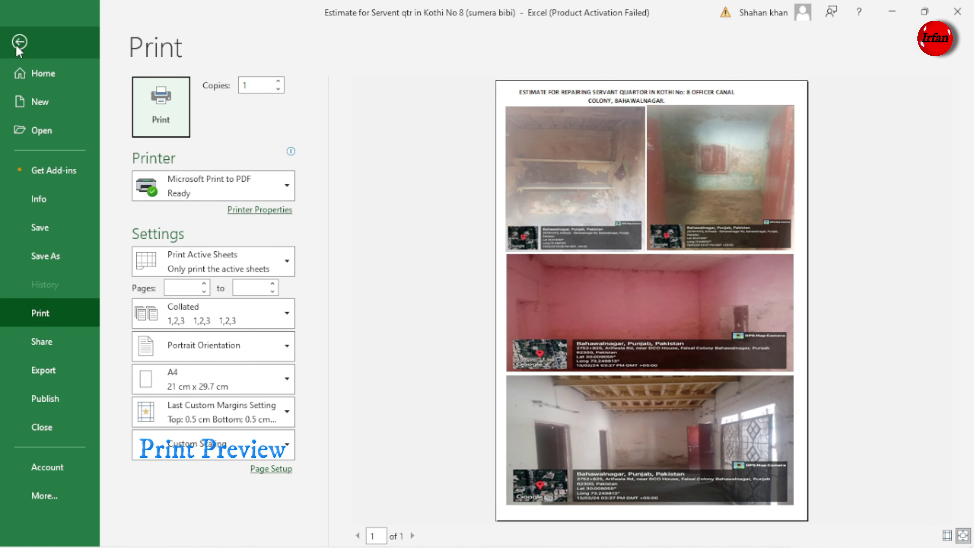
{"action": "left_click", "coordinate": [18, 43]}
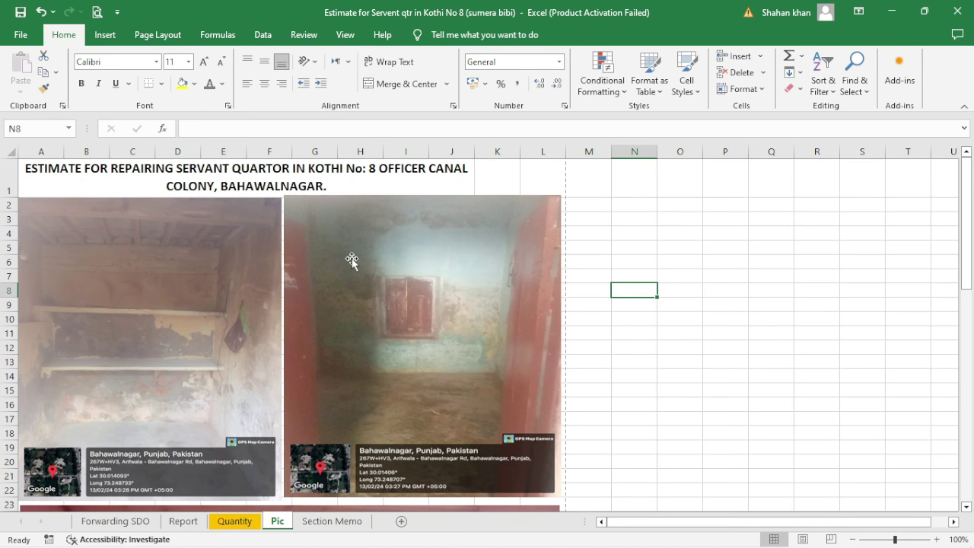
{"action": "left_click", "coordinate": [223, 525]}
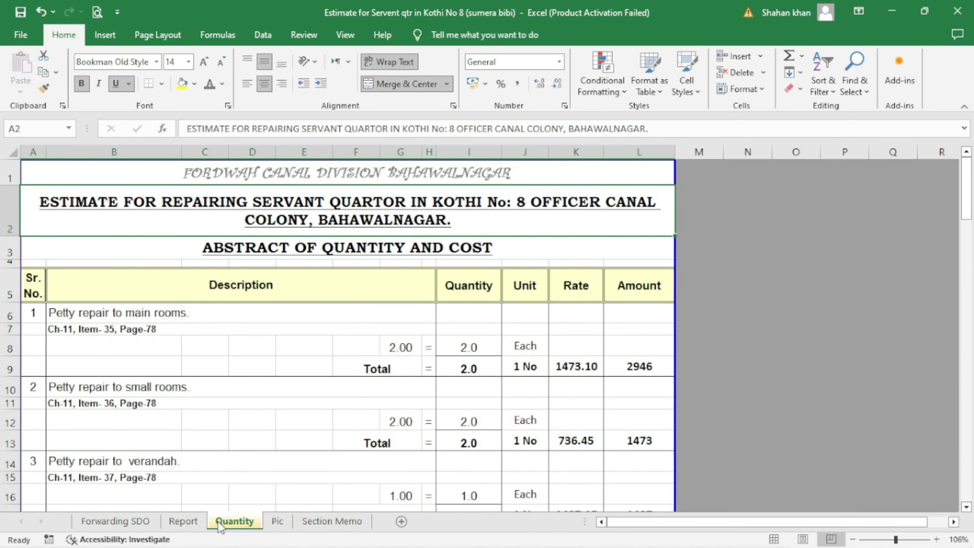